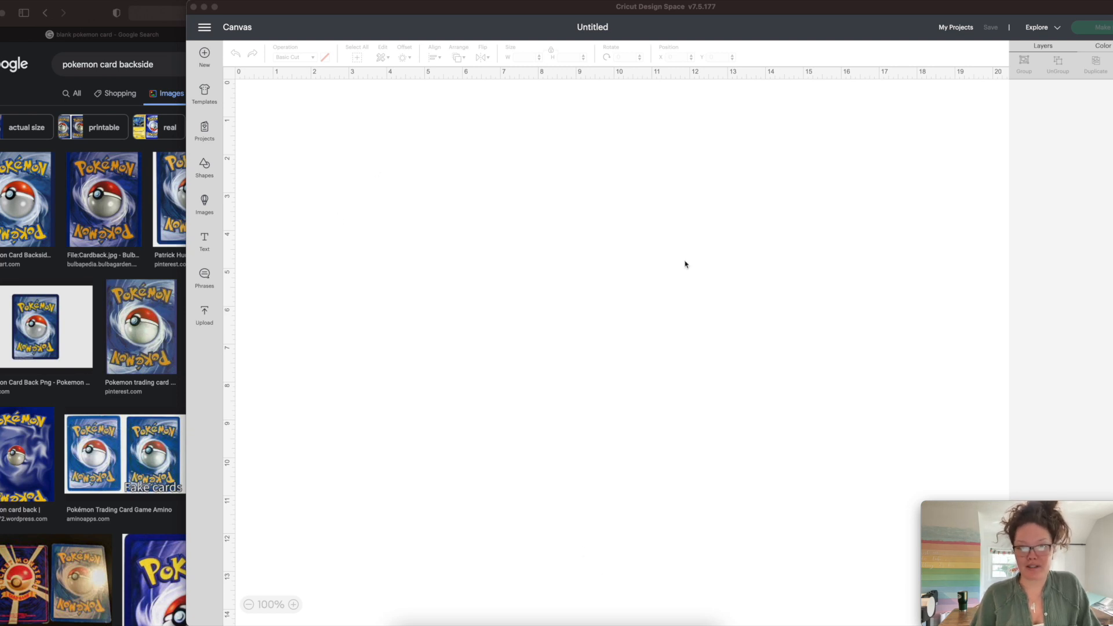
Turn on the grid lines on the blank canvas.
click(778, 7)
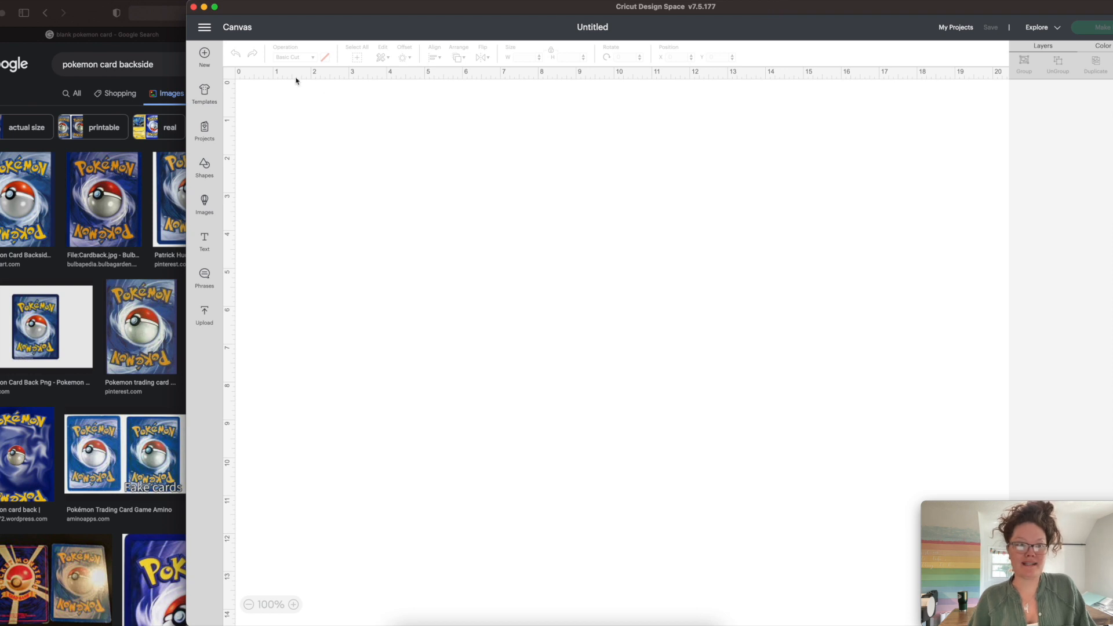
click(231, 76)
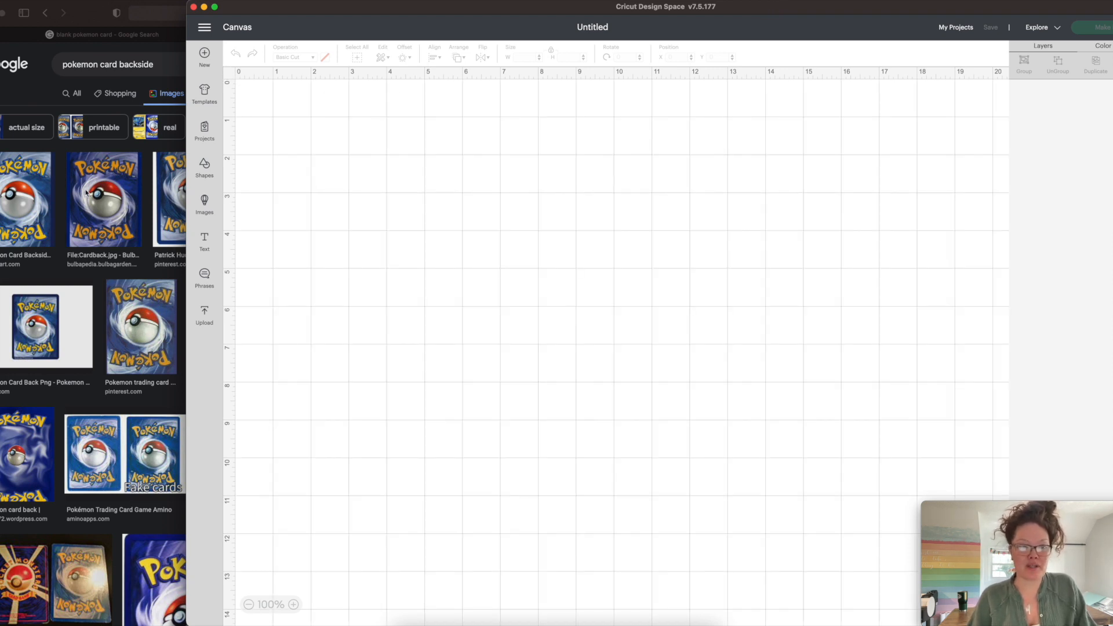
Switch to the browser and preview the BW Water stage 2 card from the "blank pokemon card" image results.
click(1, 92)
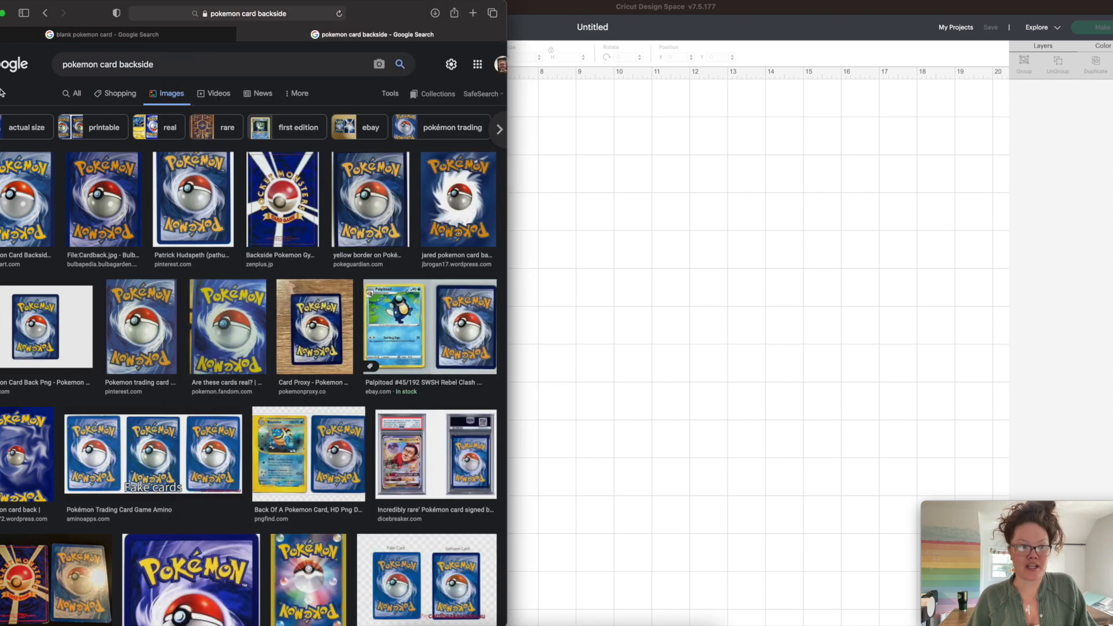
click(58, 36)
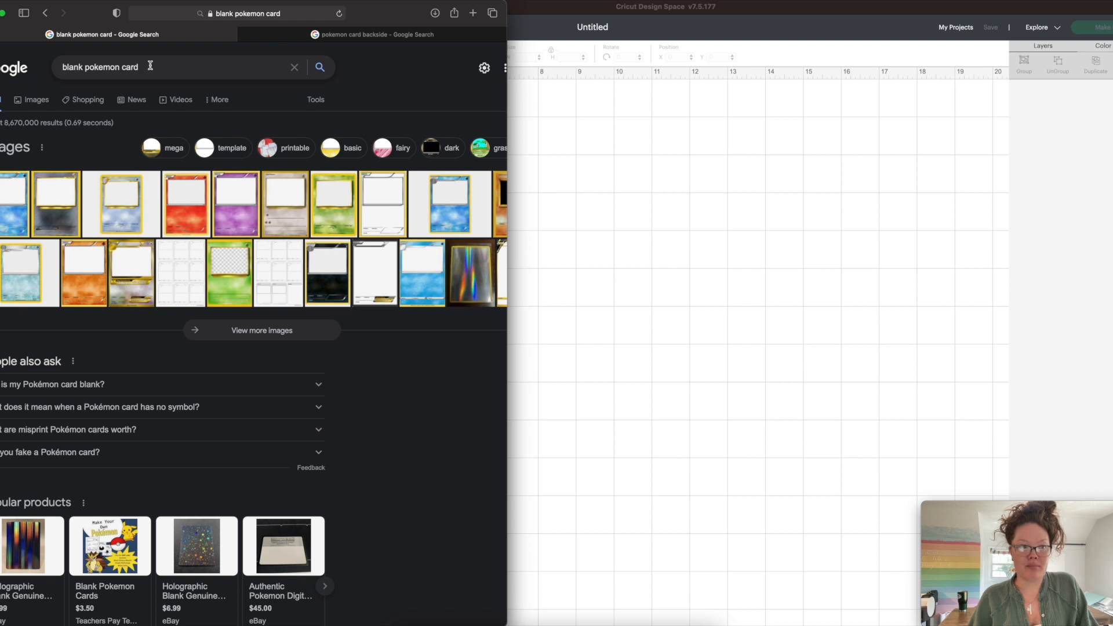
click(33, 101)
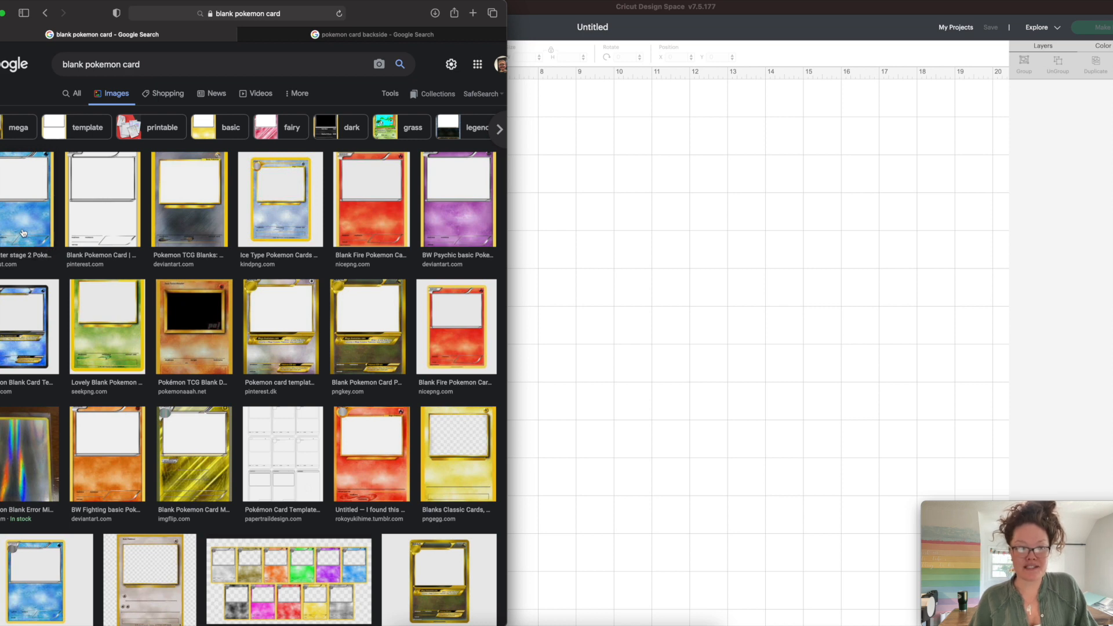
click(24, 233)
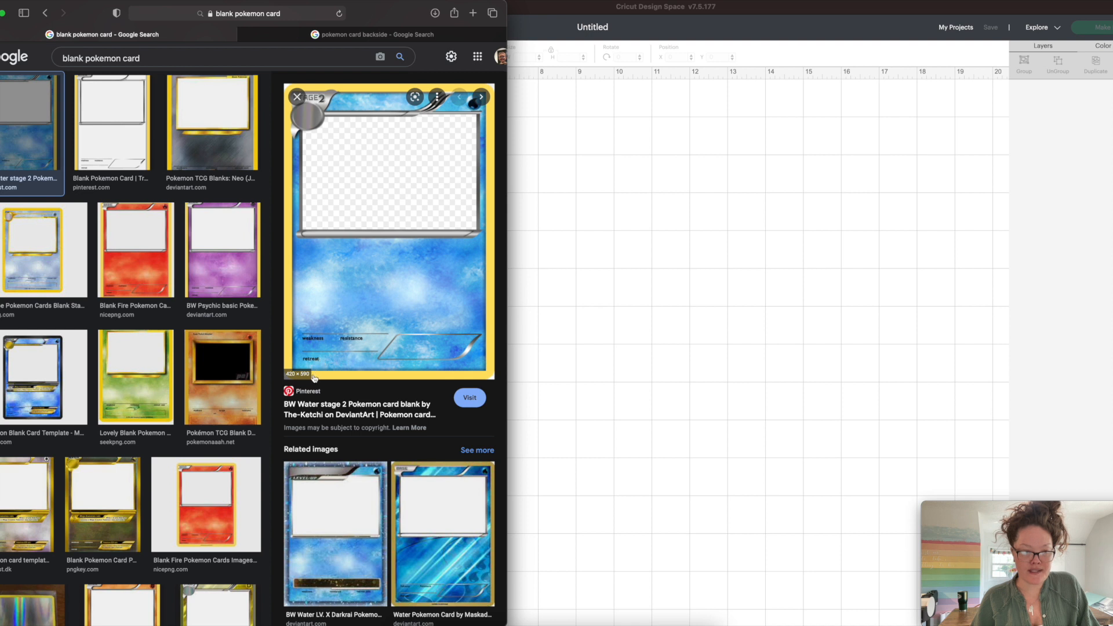
click(206, 148)
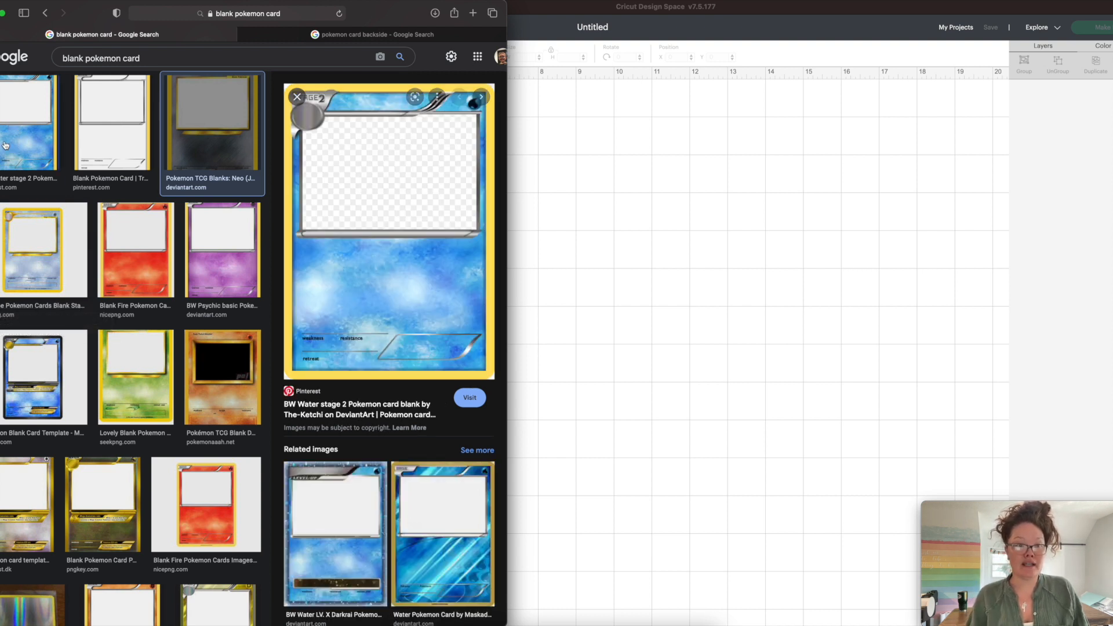
click(29, 121)
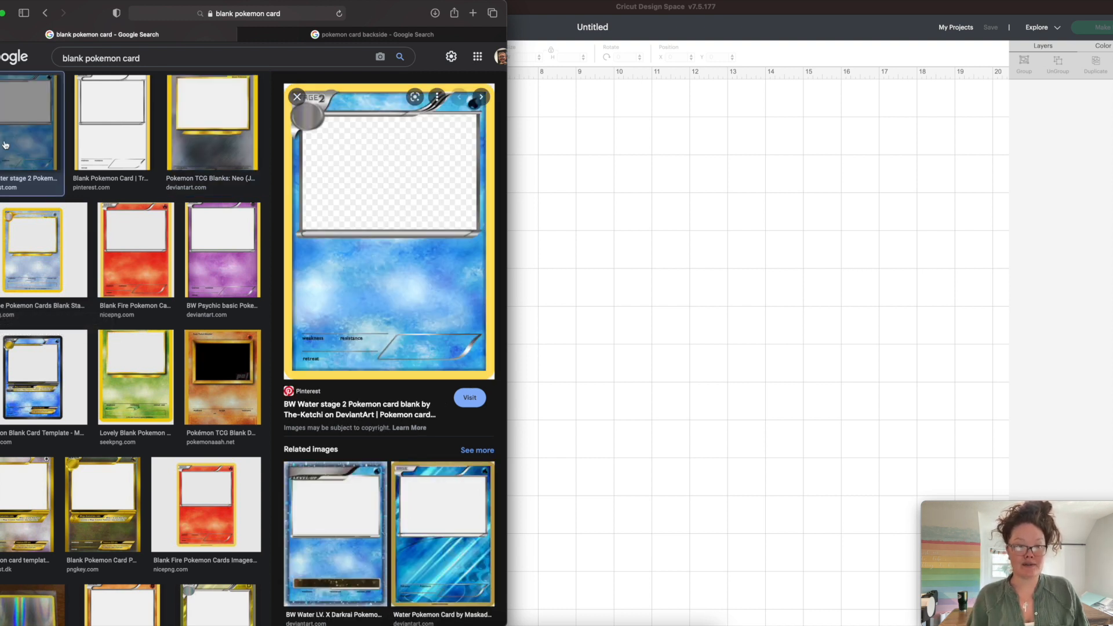
Open the blue Water stage 2 card image in its own tab and capture a screenshot cropped closely around the whole card.
right_click(327, 280)
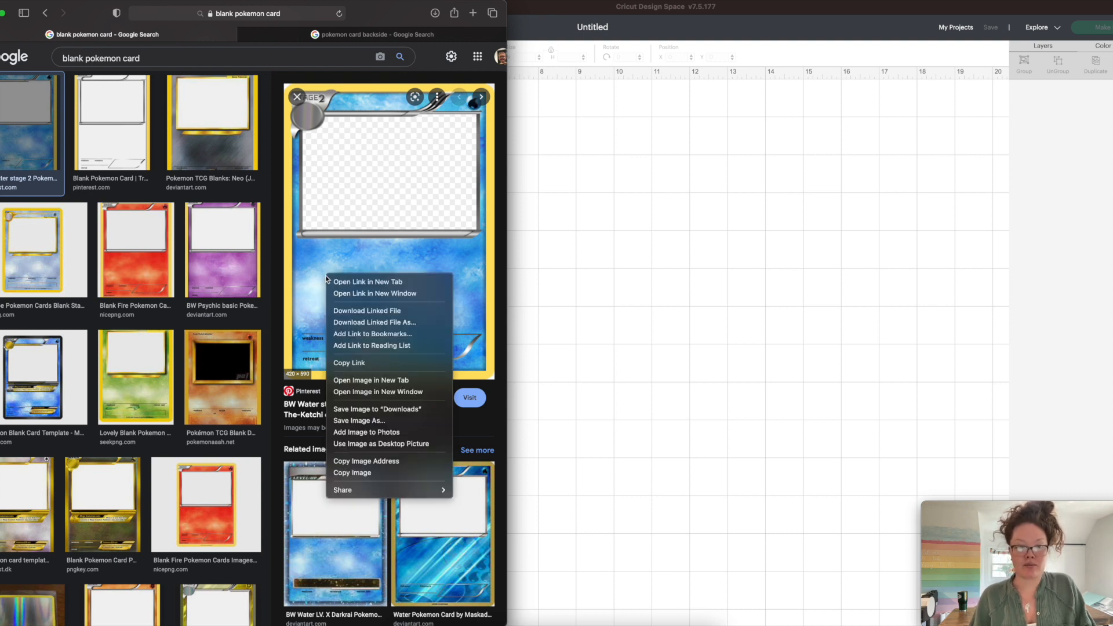
click(365, 380)
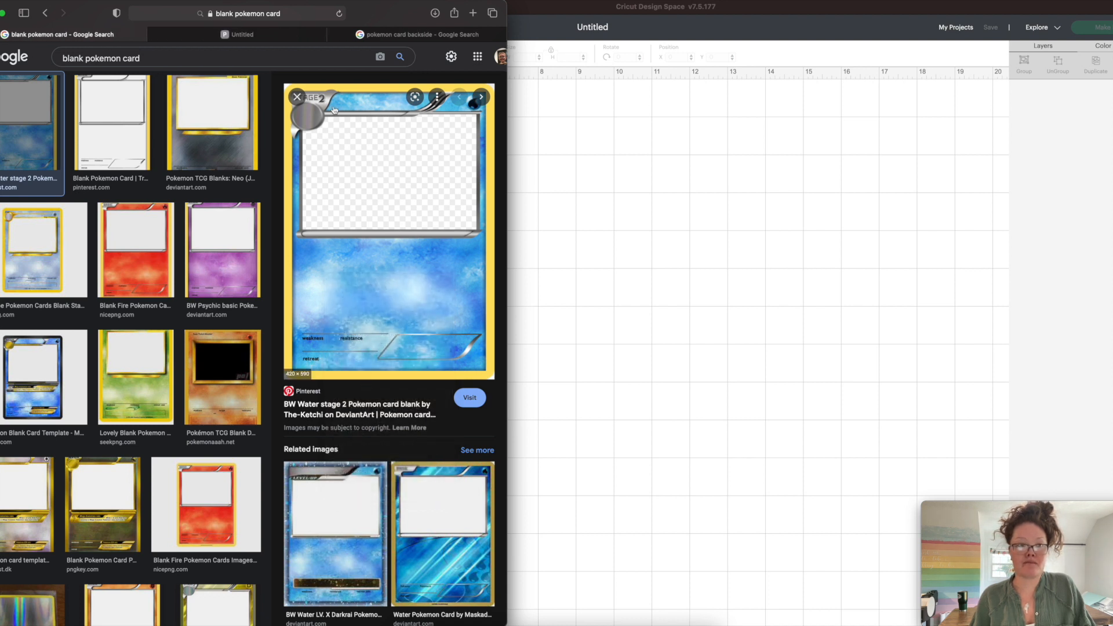
click(252, 33)
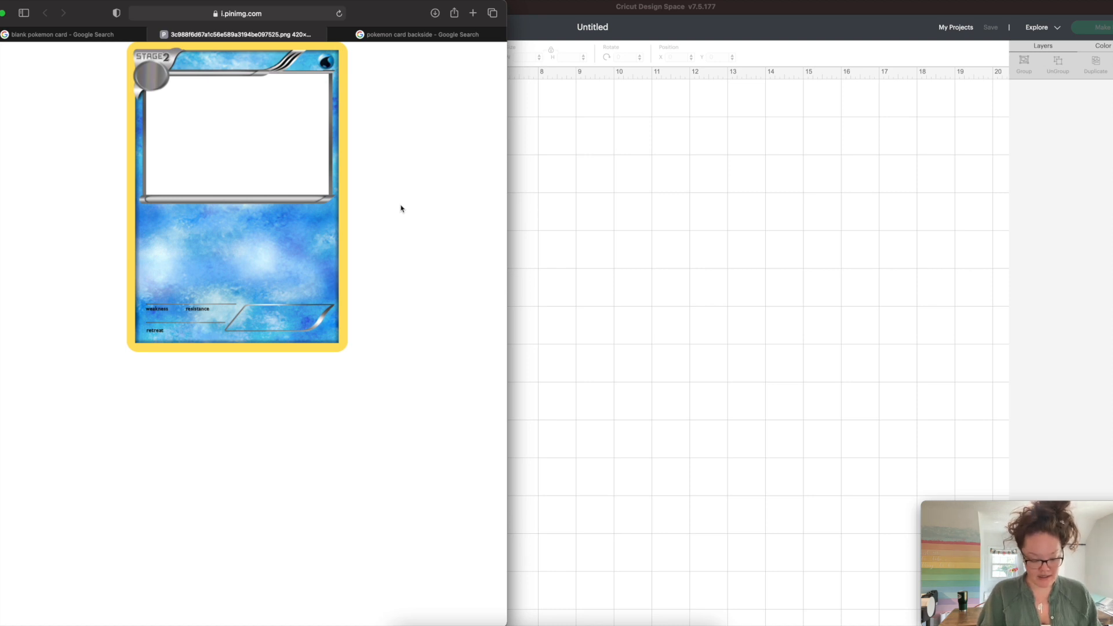
key(super+shift+4)
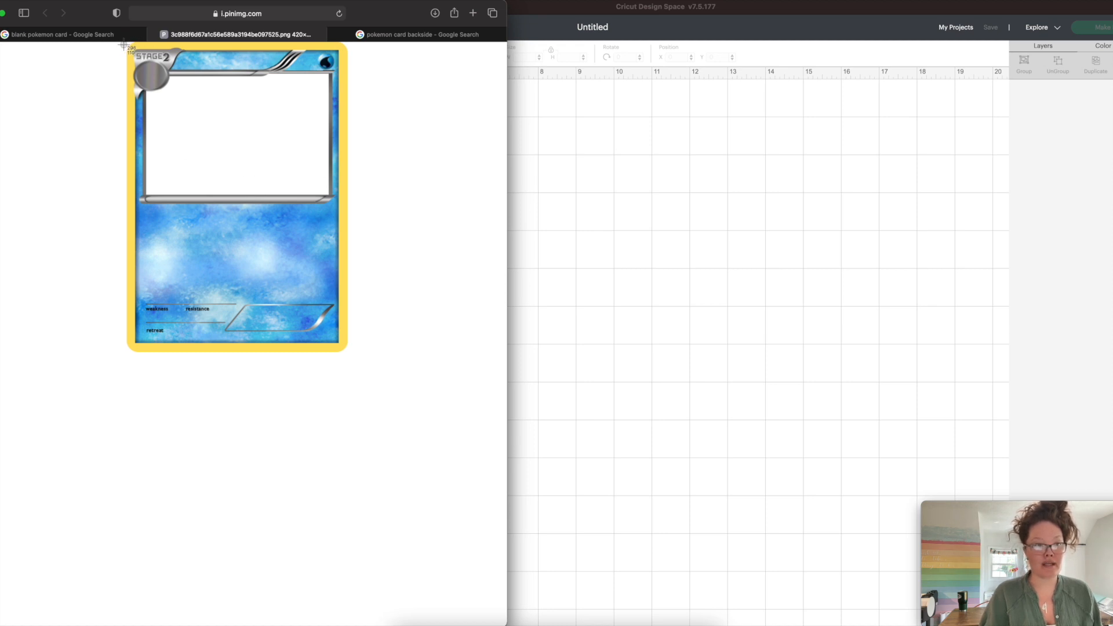
drag(123, 43, 351, 356)
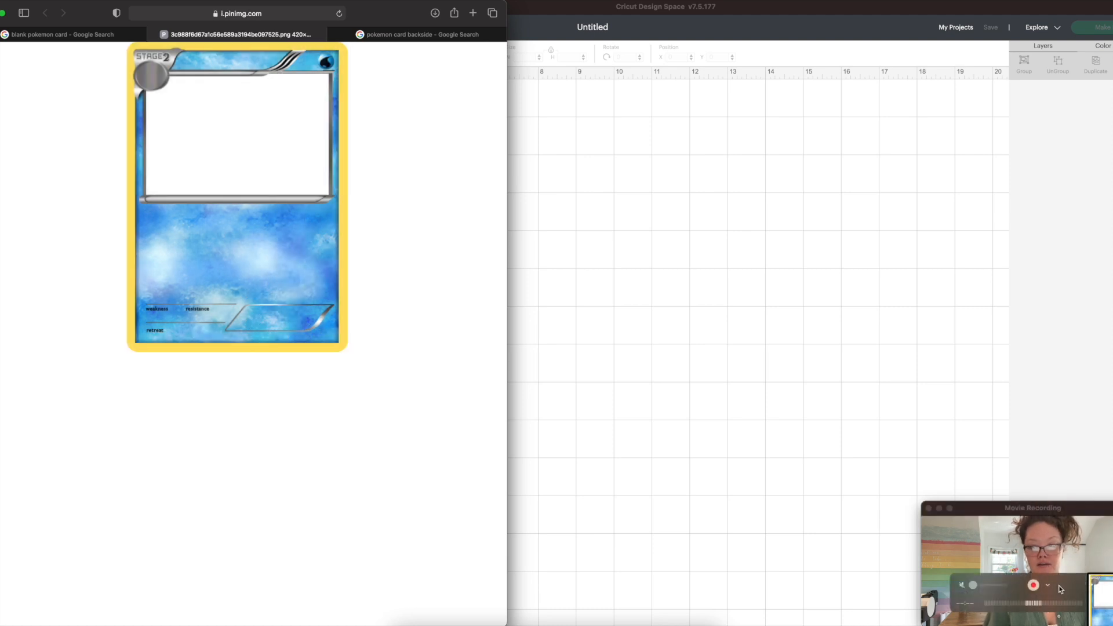
Switch to Cricut Design Space and add the new card screenshot as an image upload.
click(608, 333)
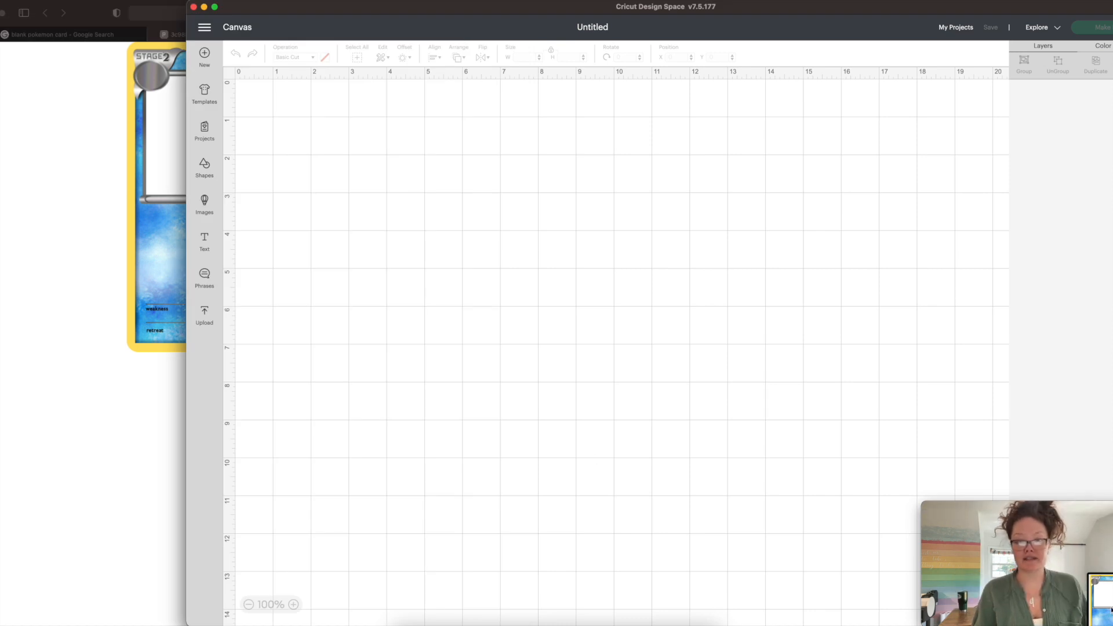
click(206, 317)
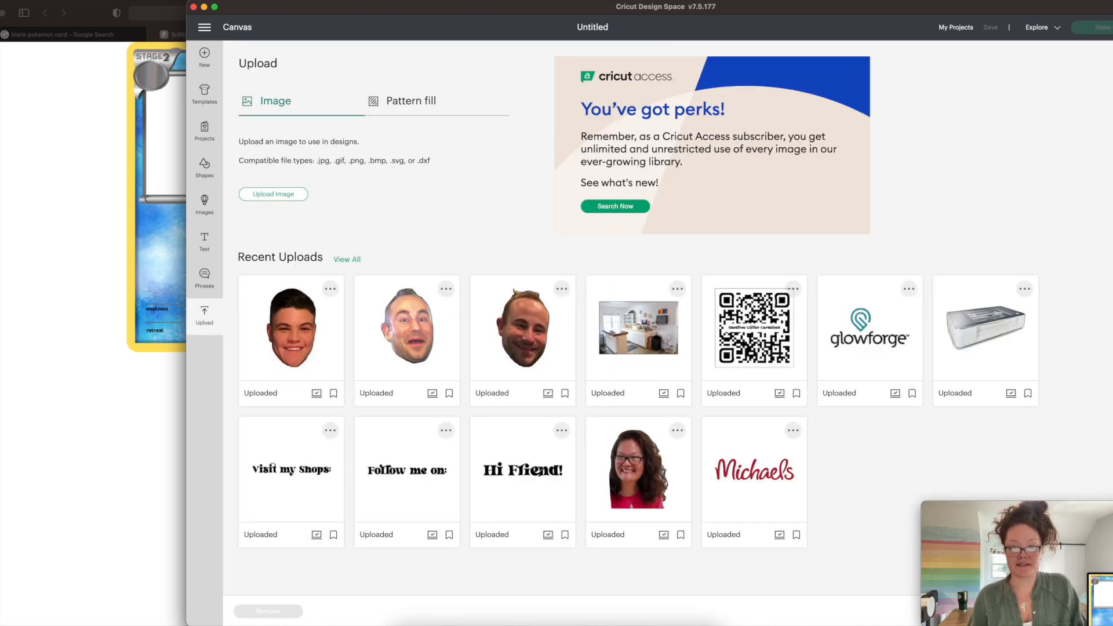
click(255, 194)
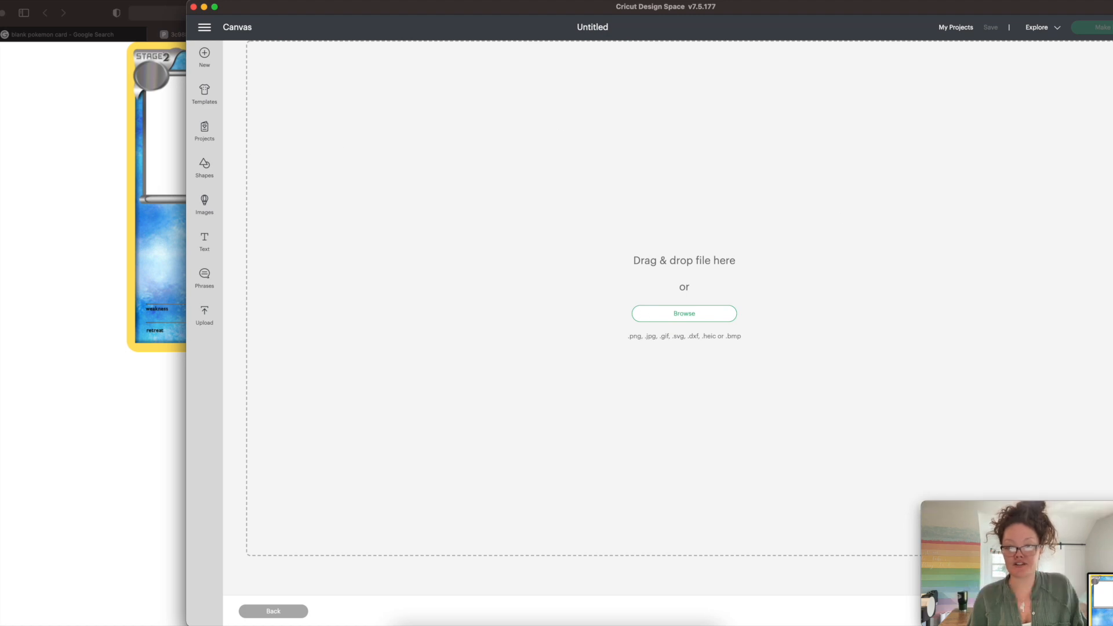
drag(1110, 599, 706, 269)
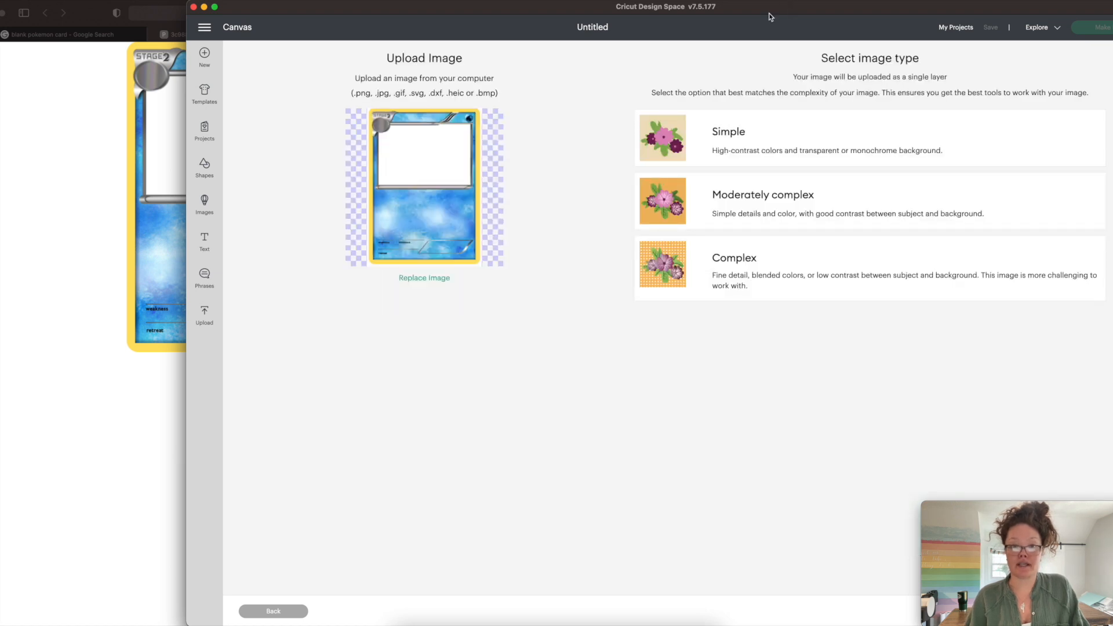
Fit the program window within the screen, set the card's image type to Complex and continue to the Background Remover.
drag(687, 14, 525, 6)
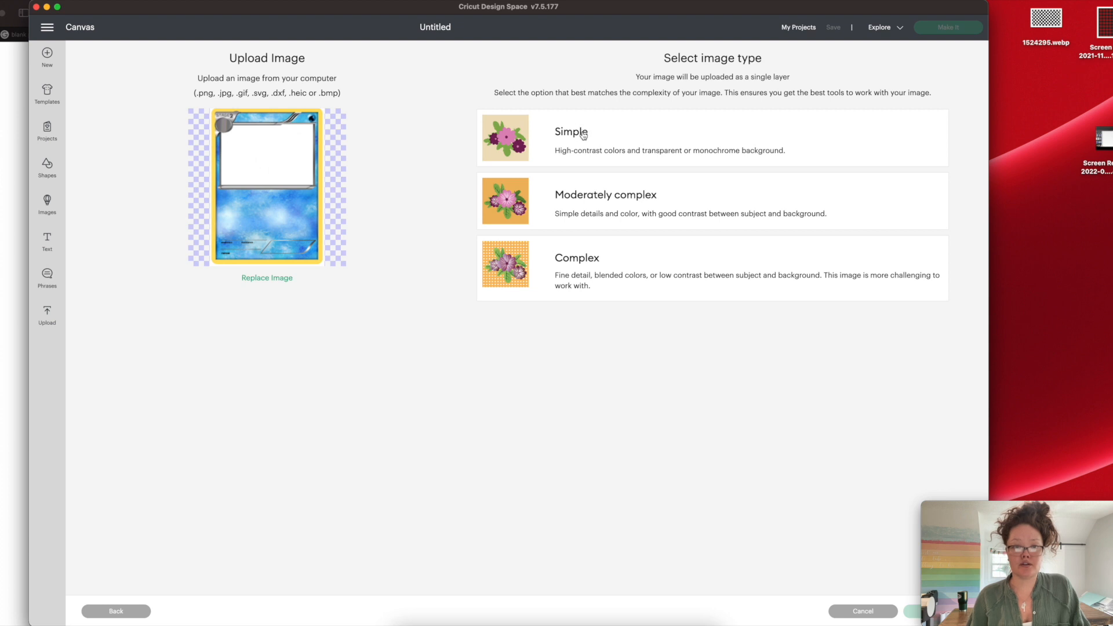
click(578, 270)
drag(658, 11, 638, 11)
click(564, 146)
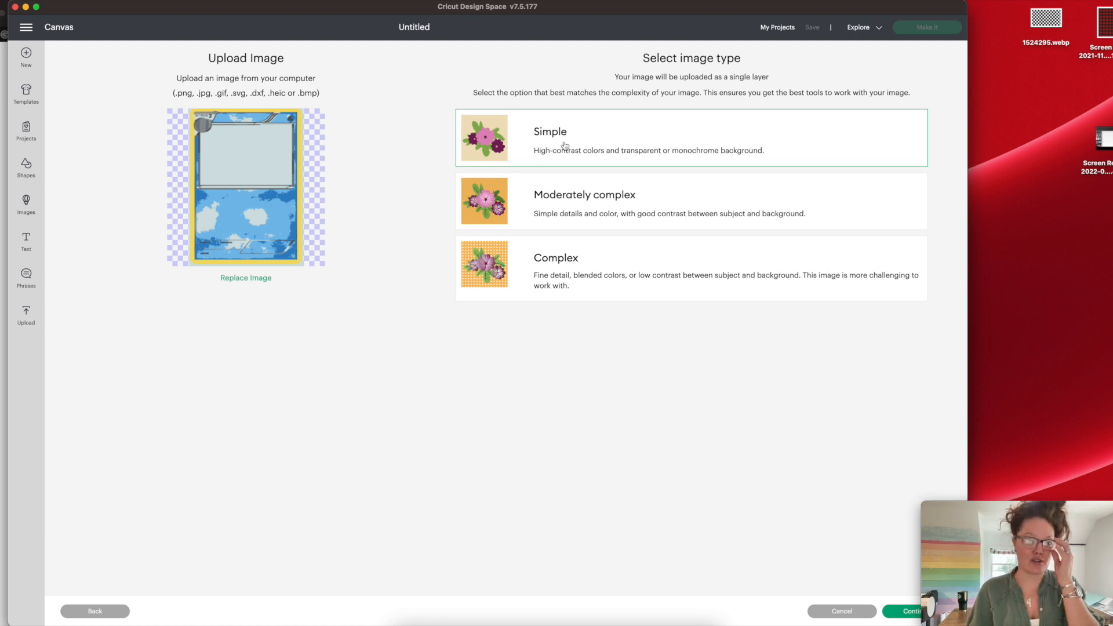
click(536, 270)
drag(968, 227, 930, 226)
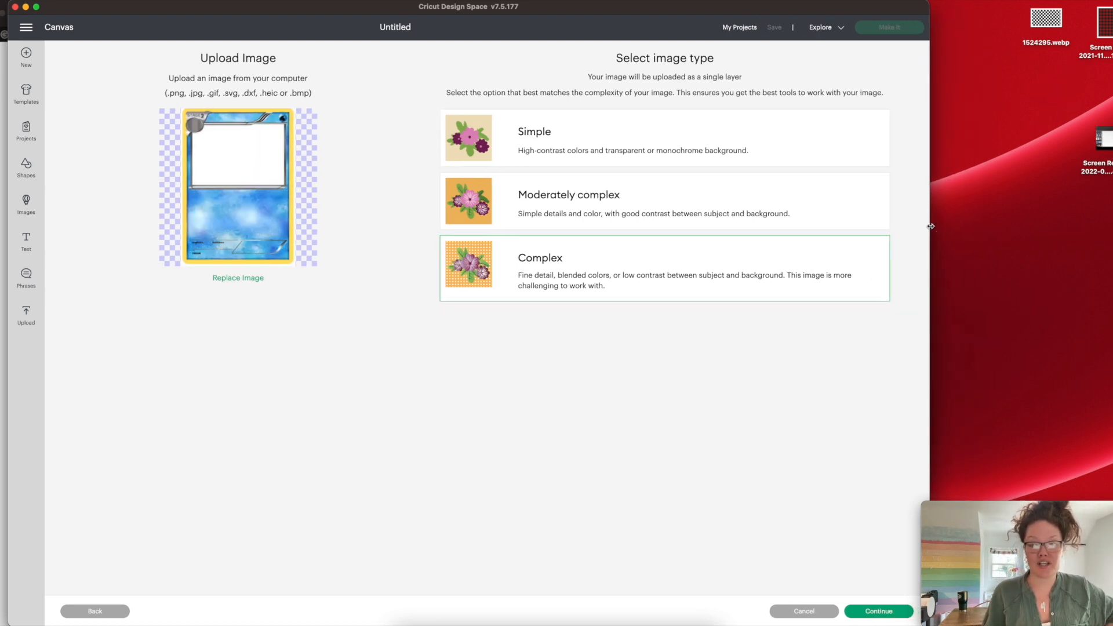
click(873, 616)
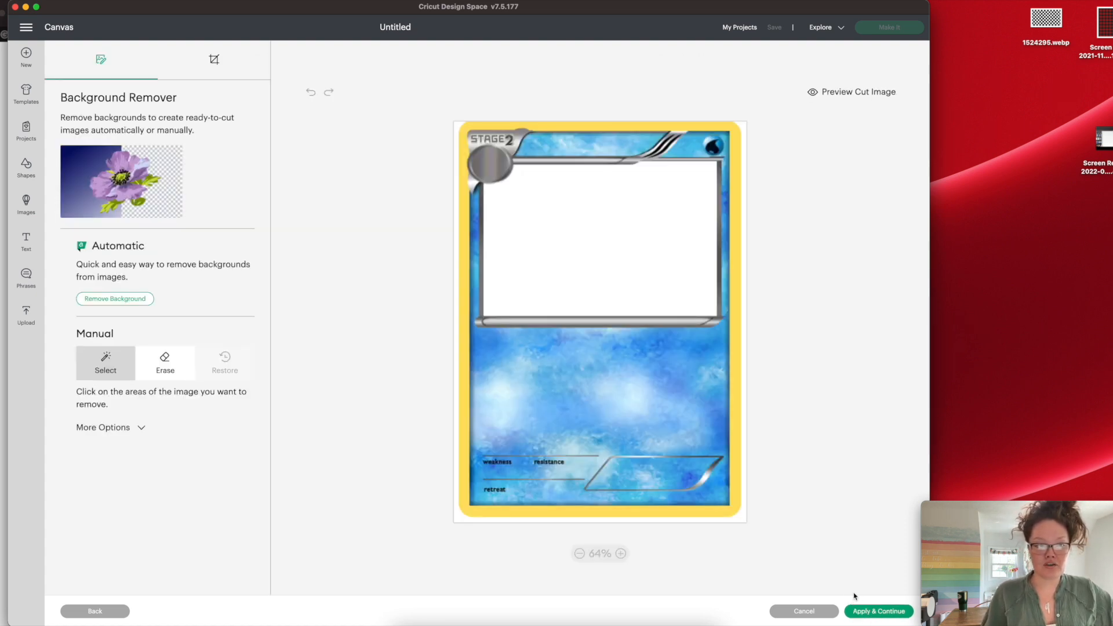
Try the automatic background removal on the card image and undo it.
click(104, 299)
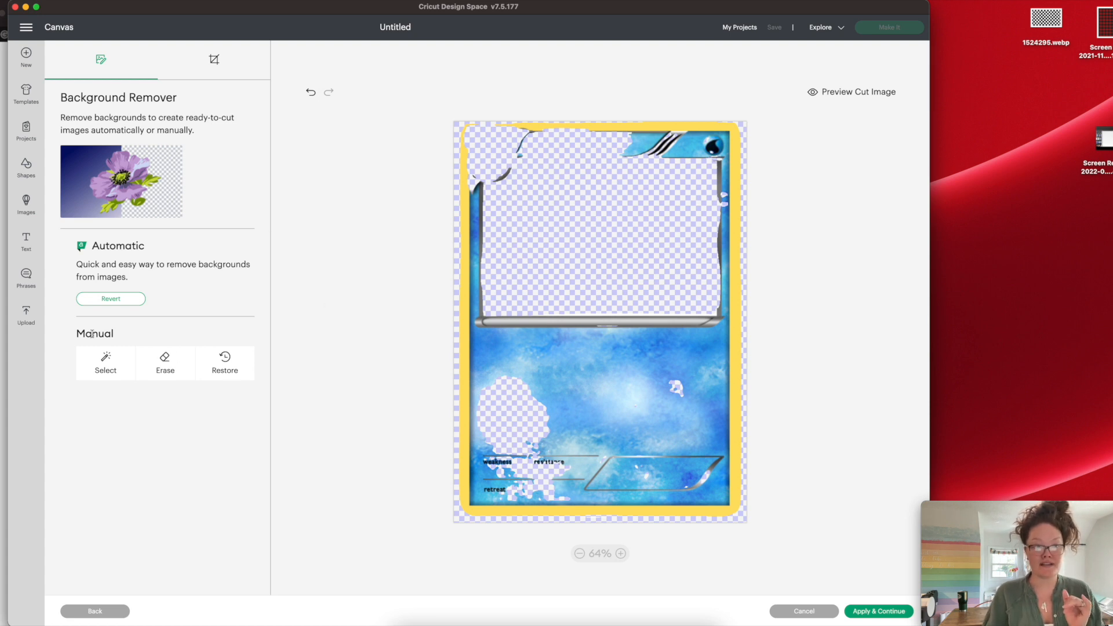
click(312, 93)
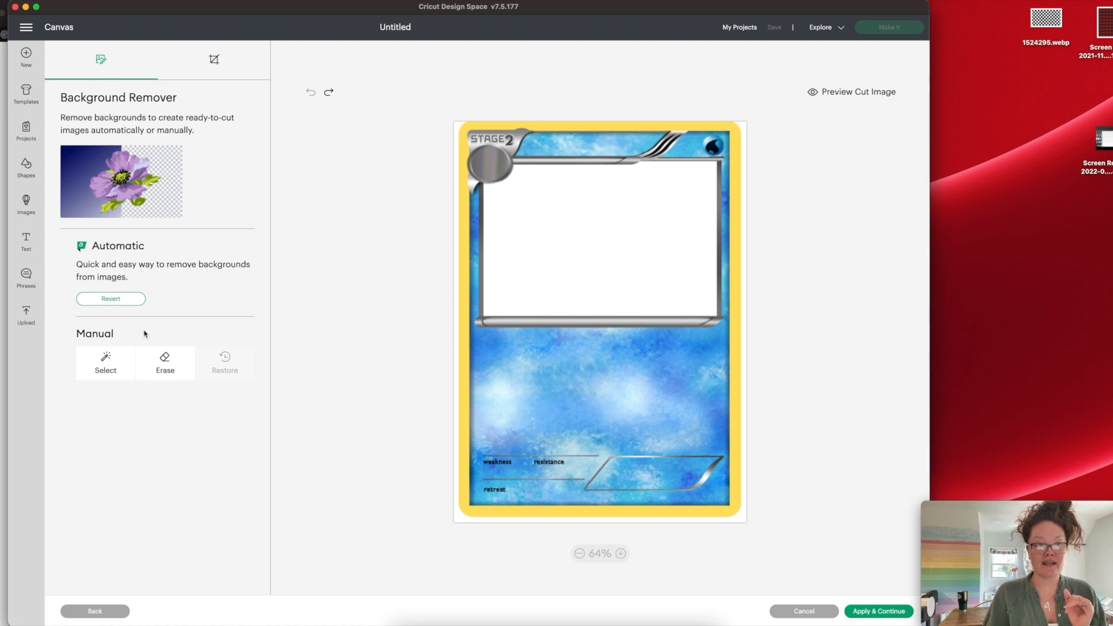
Using manual Select with a Color Tolerance of 35, remove the card's white picture window and the white background around its border.
click(106, 365)
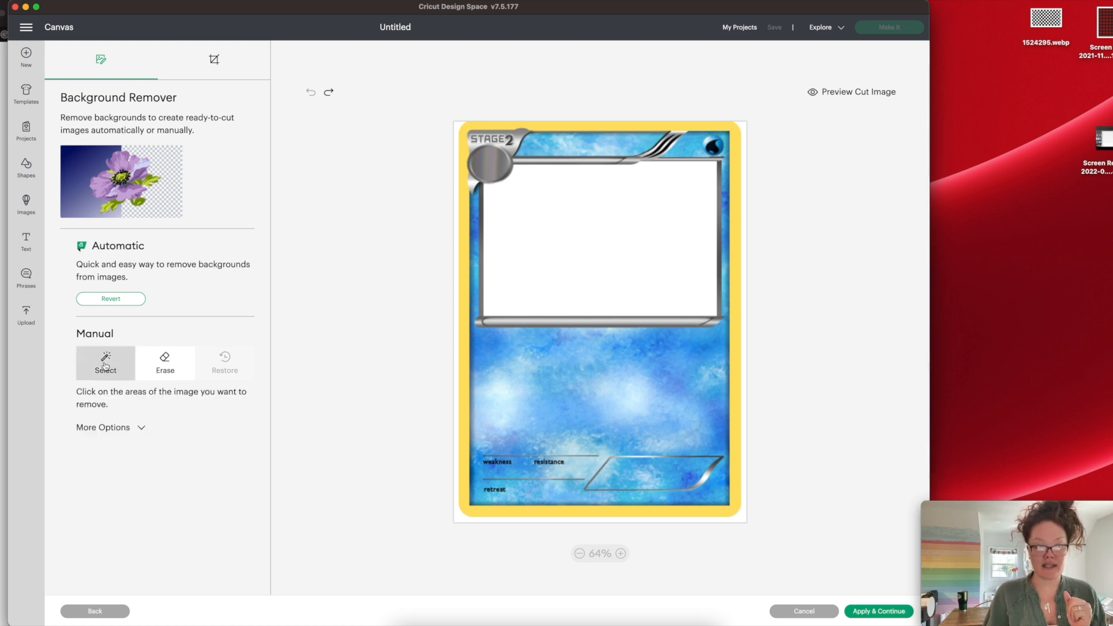
click(143, 430)
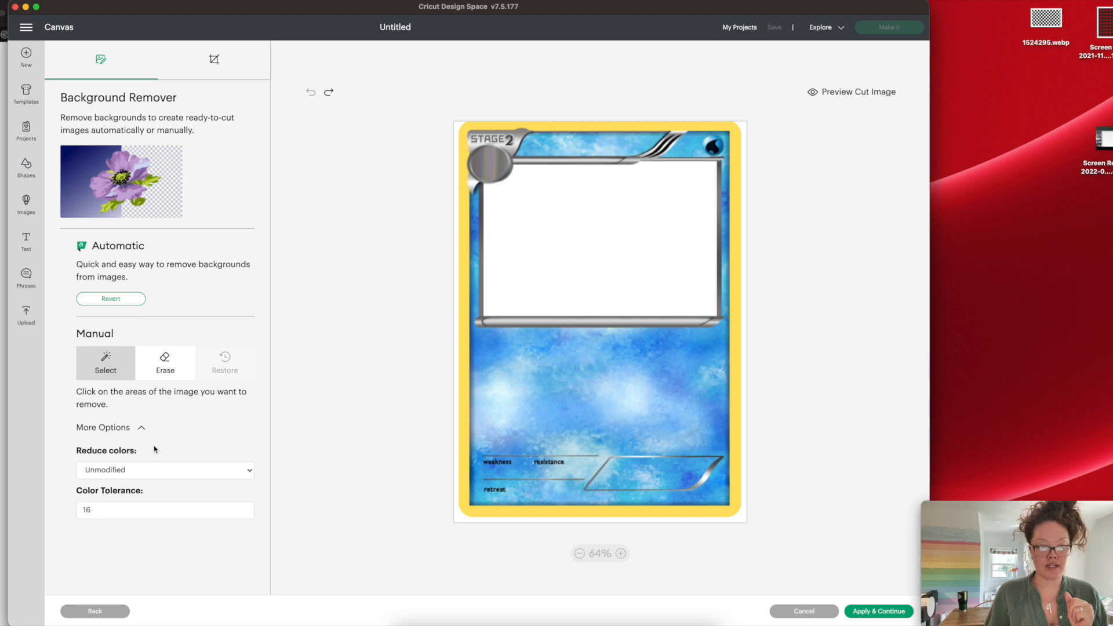
click(245, 509)
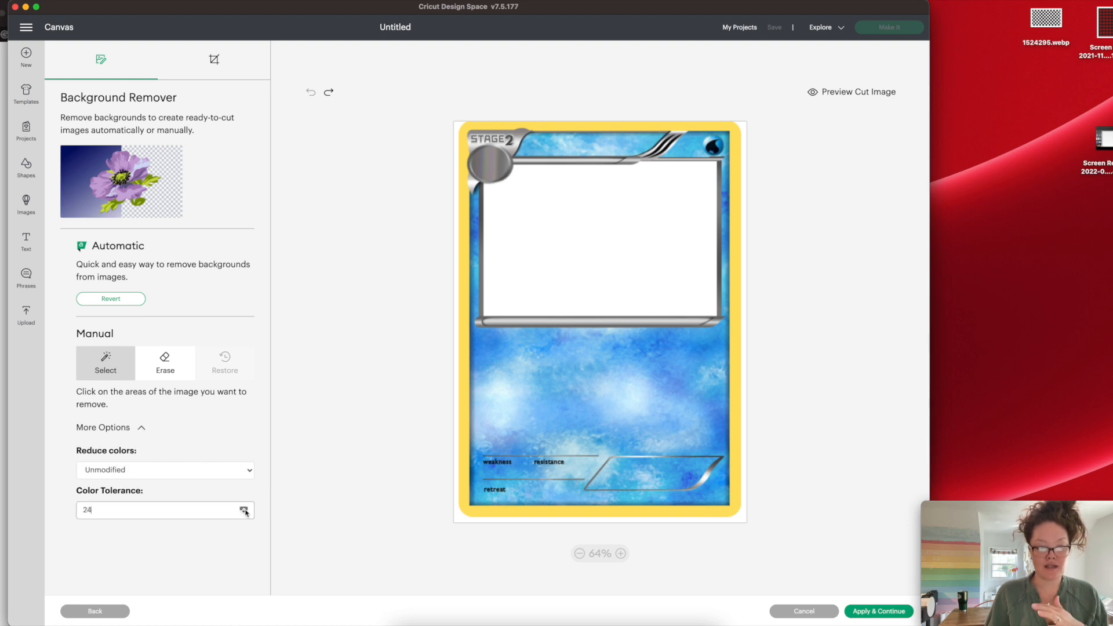
click(244, 510)
click(245, 510)
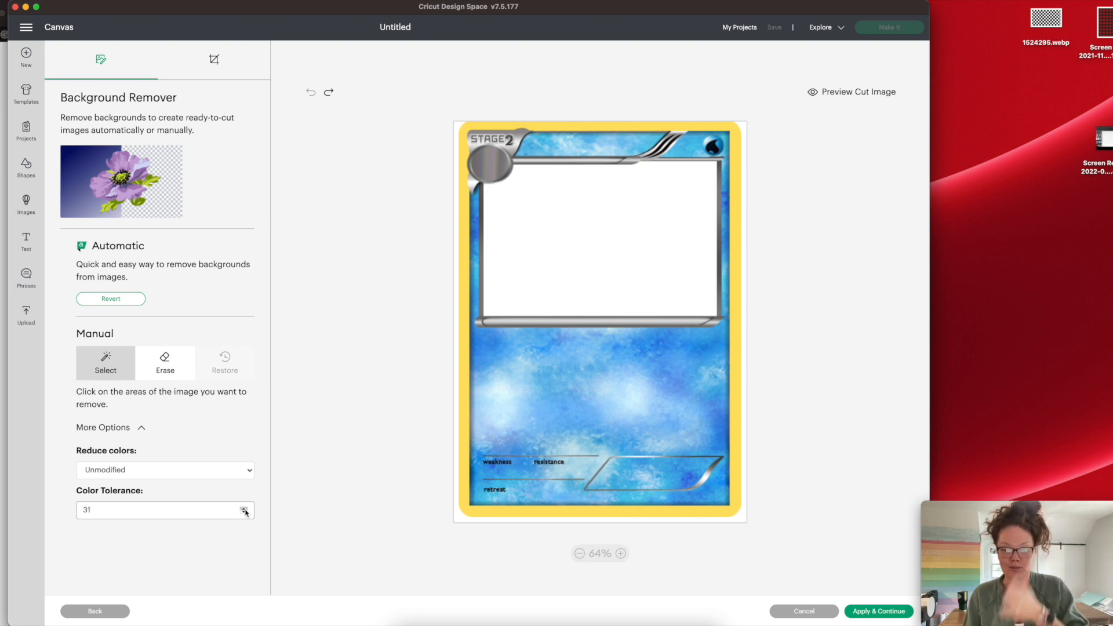
double_click(244, 510)
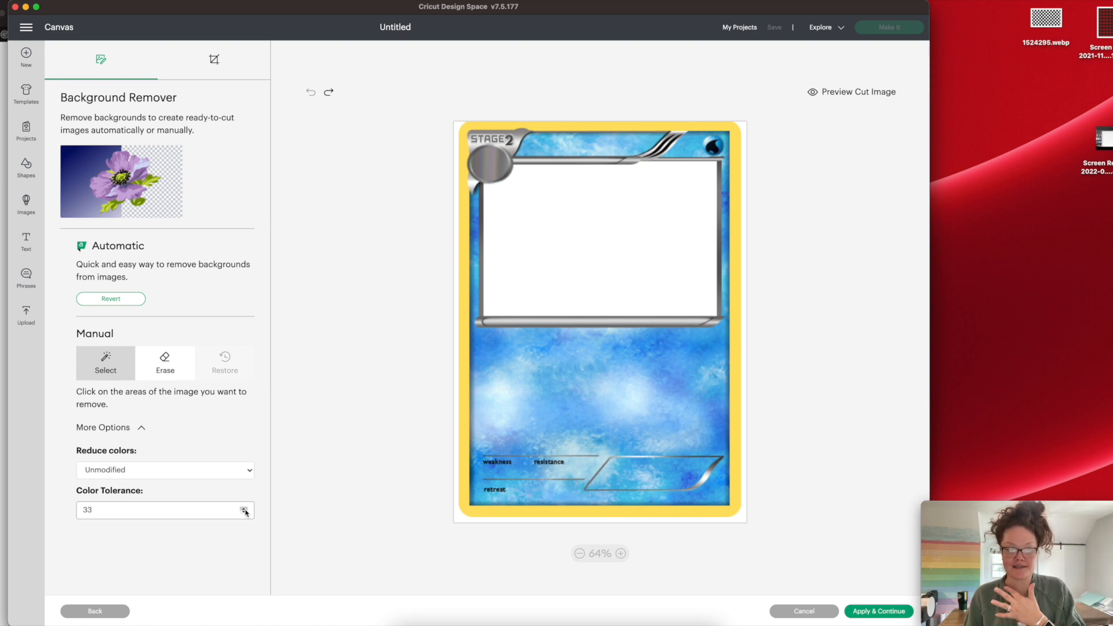
click(244, 509)
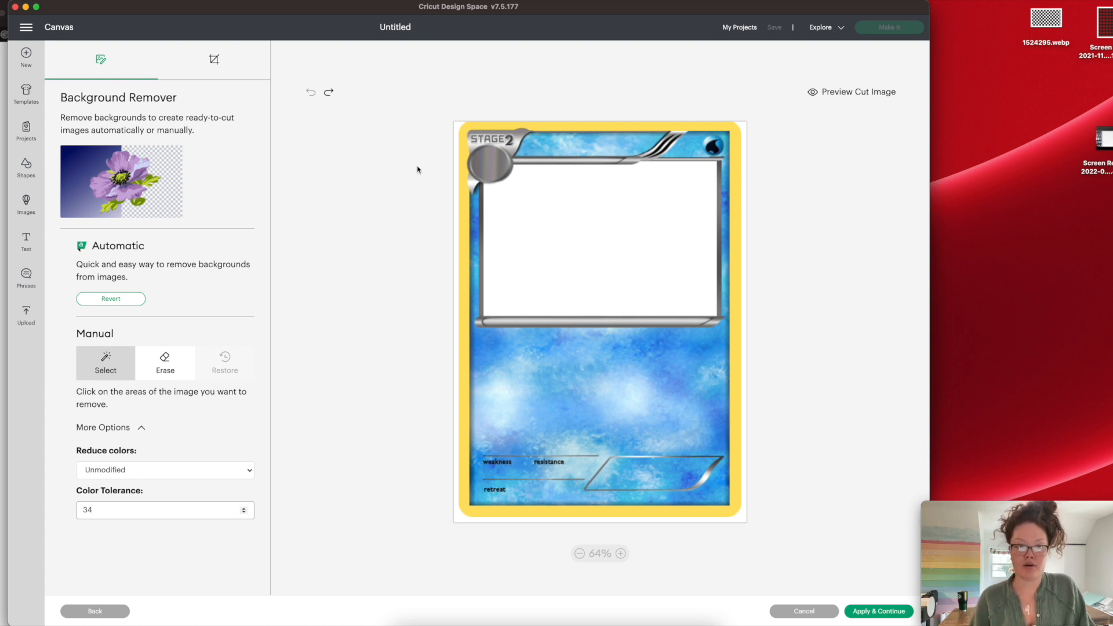
click(243, 508)
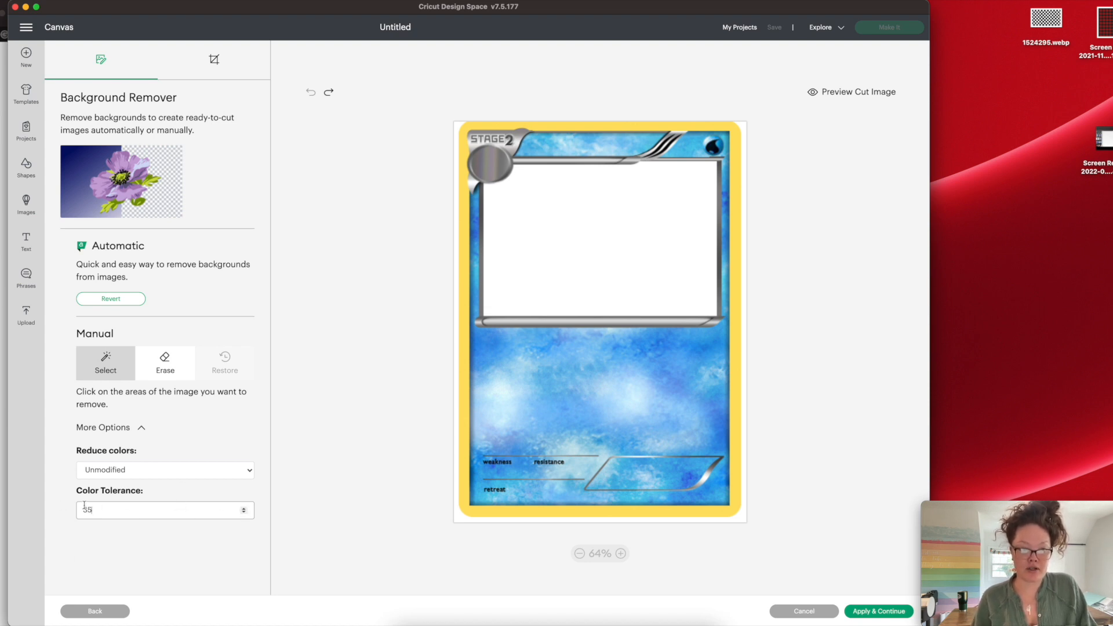
click(546, 222)
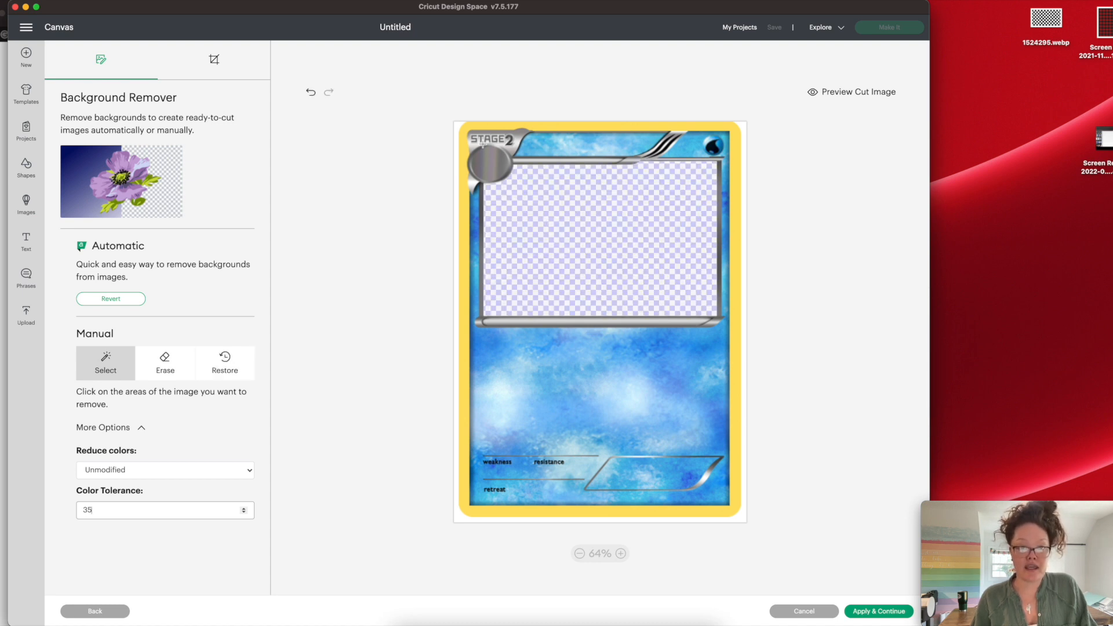
click(458, 125)
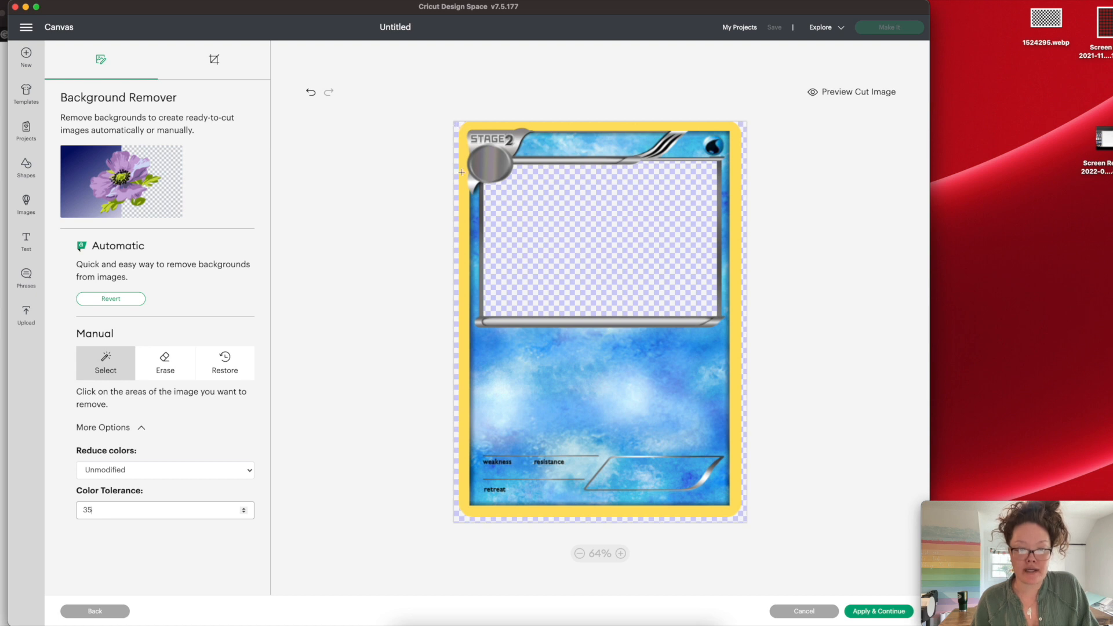
Check the cut image preview of the card, return to the normal view and apply the background removal.
click(864, 94)
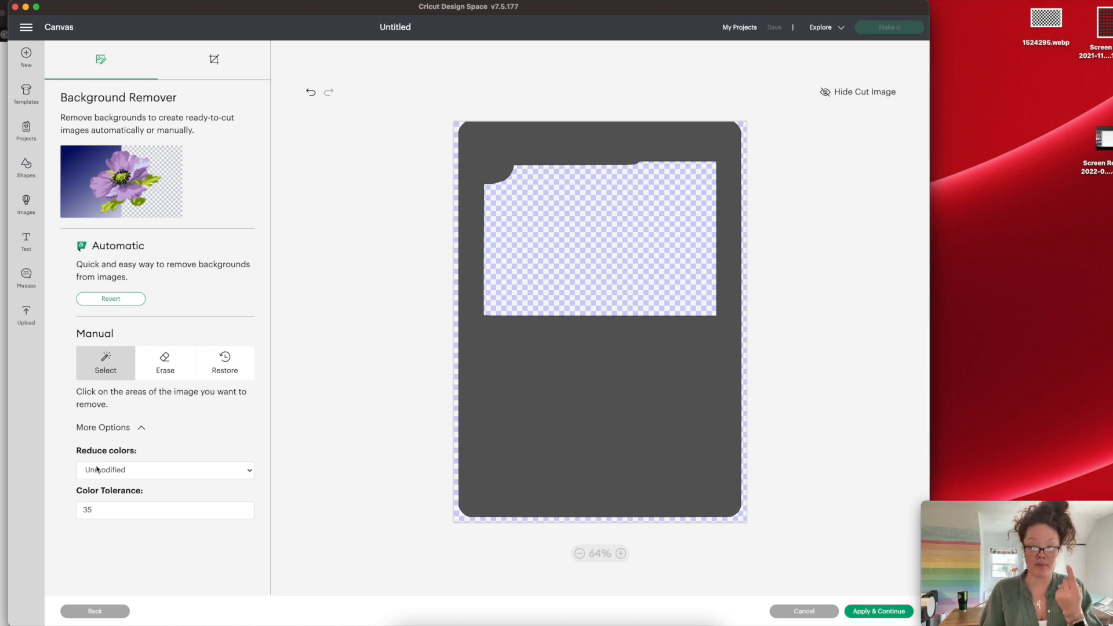
click(846, 94)
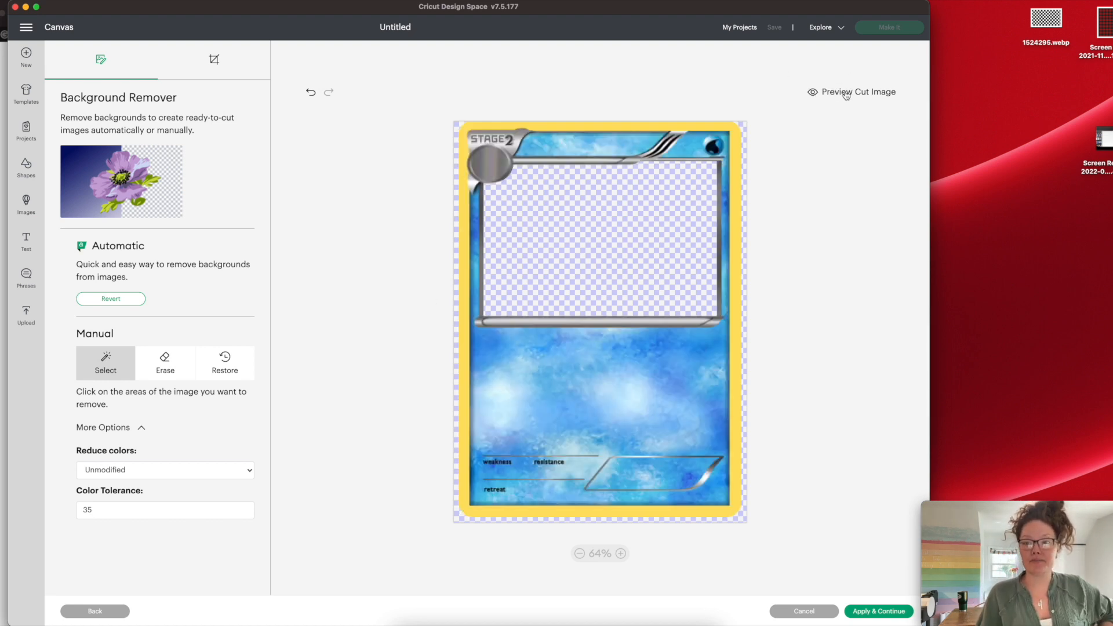
click(879, 612)
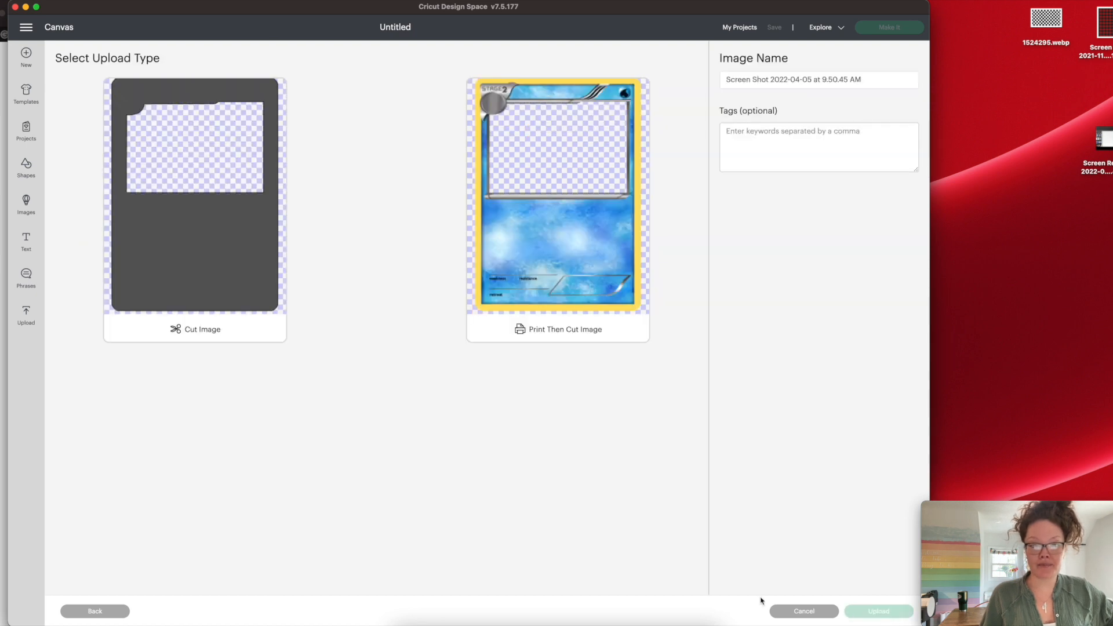
Save the card as a Print Then Cut image named "blue pokemon card" and upload it.
click(584, 250)
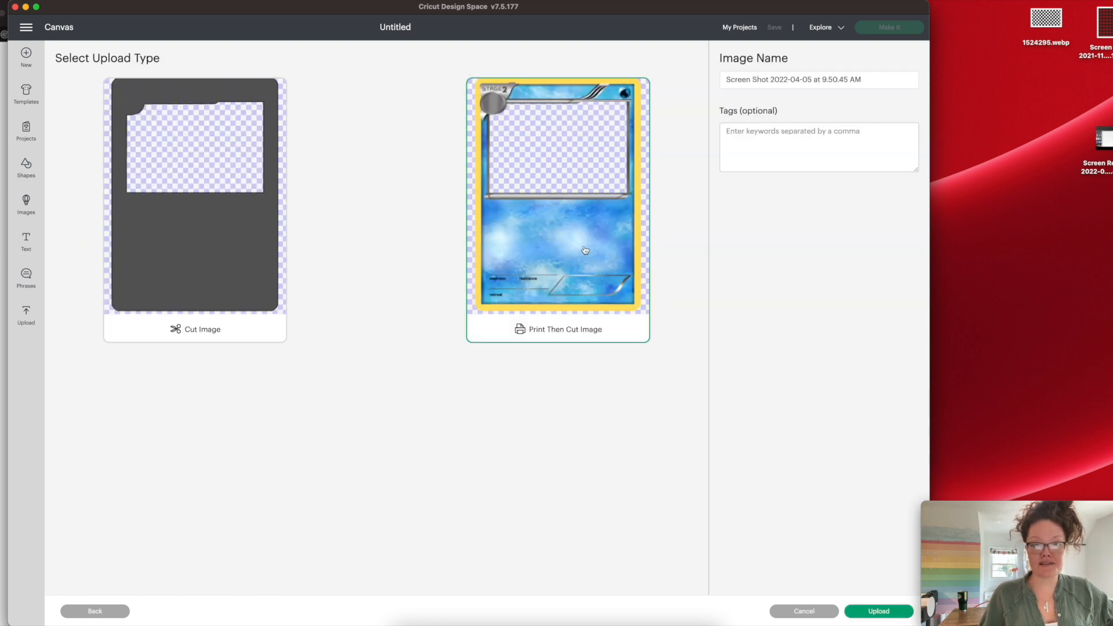
triple_click(788, 80)
text(blue pokemon card)
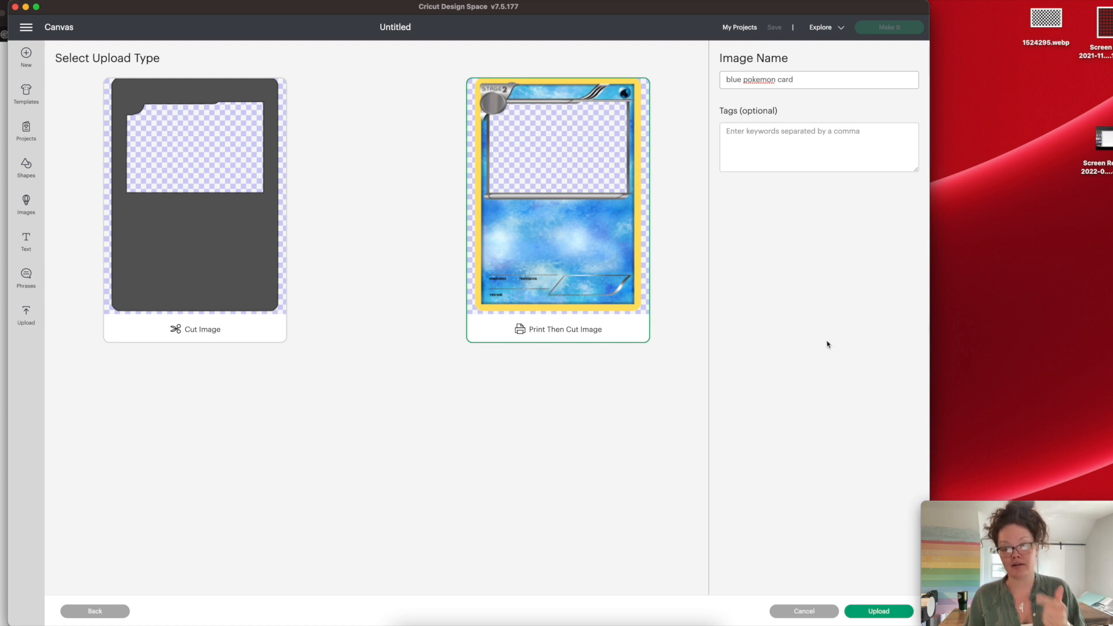
click(869, 616)
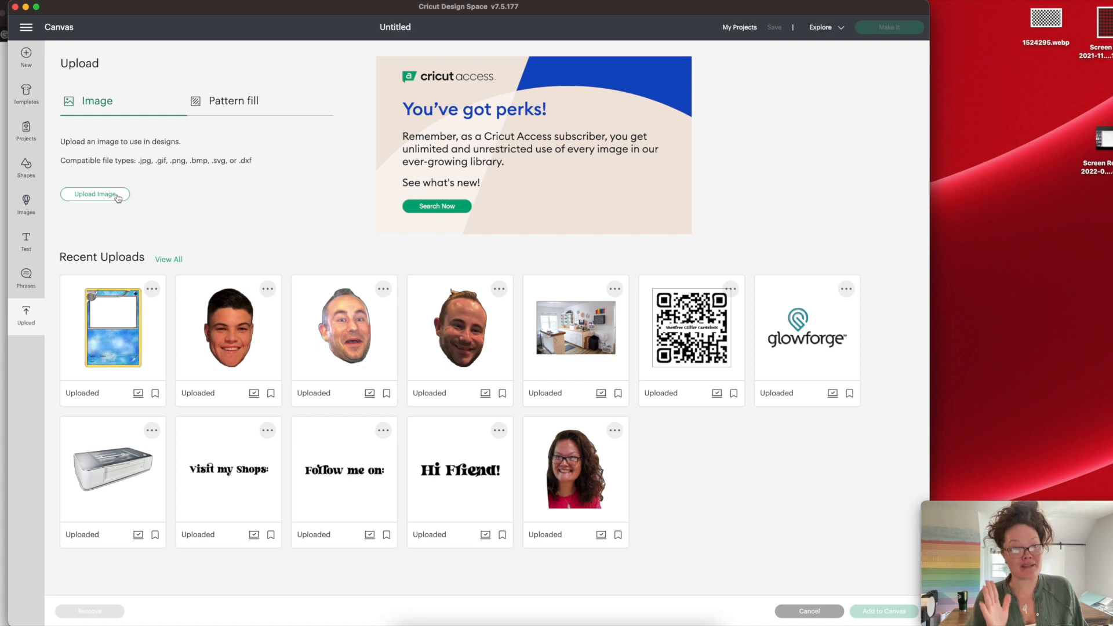
Switch to the Safari browser and bring up the Google image results for "pokemon card backside".
drag(181, 6, 397, 5)
key(super+Tab)
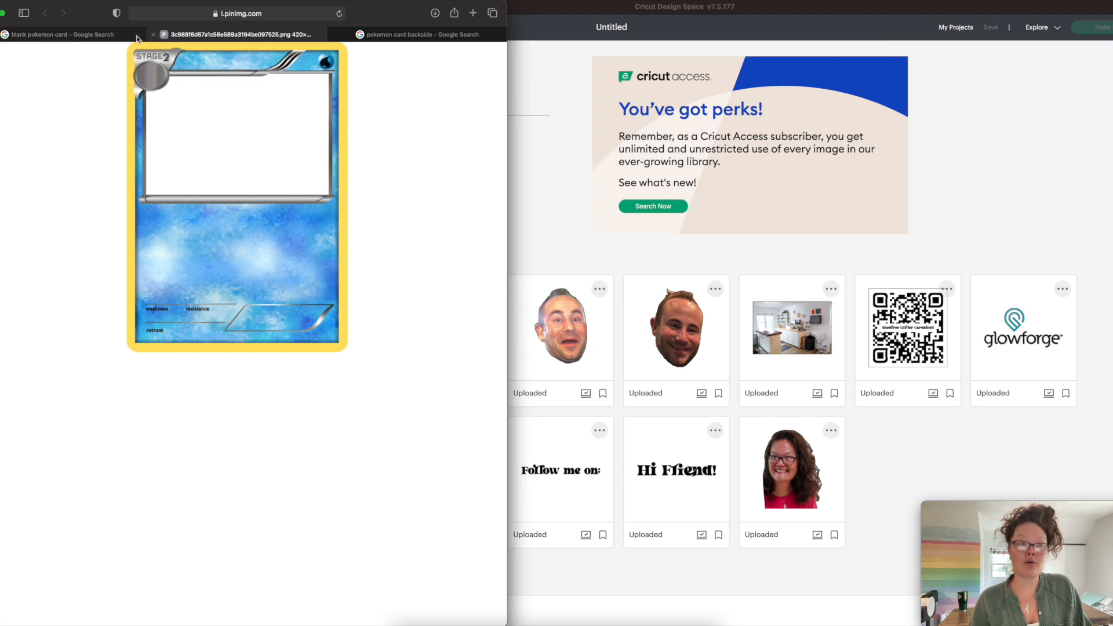
mouse_move(380, 33)
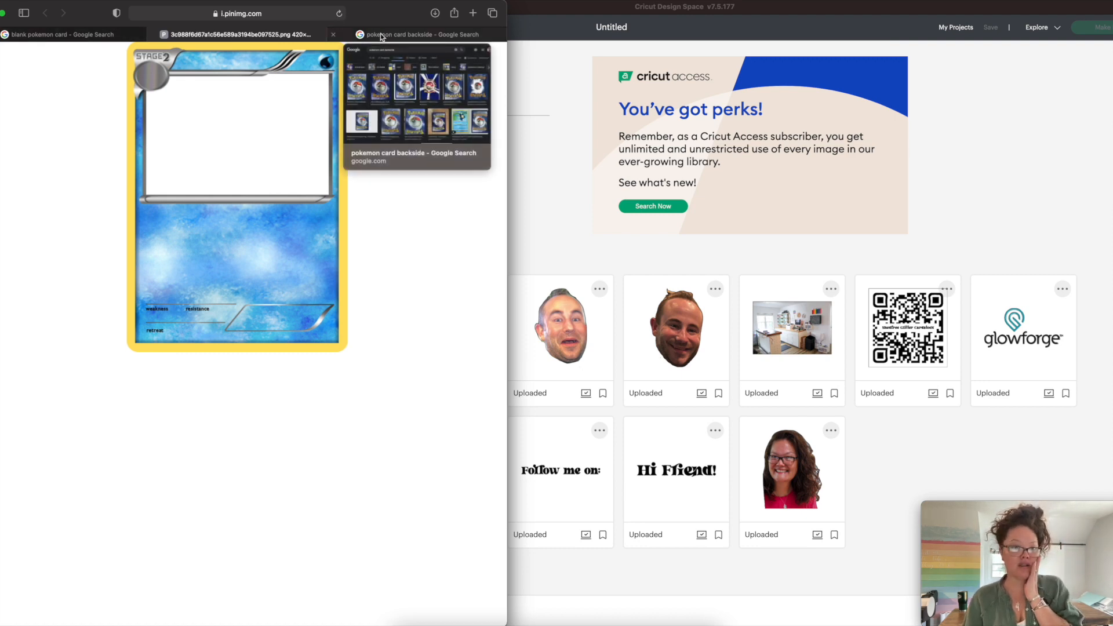
click(381, 33)
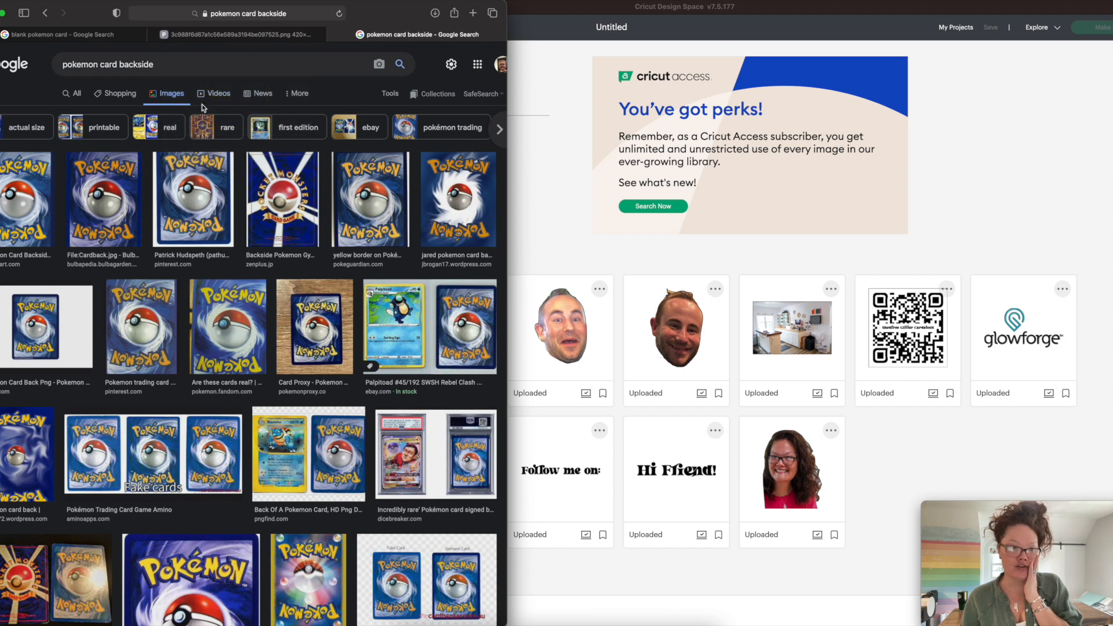
click(94, 36)
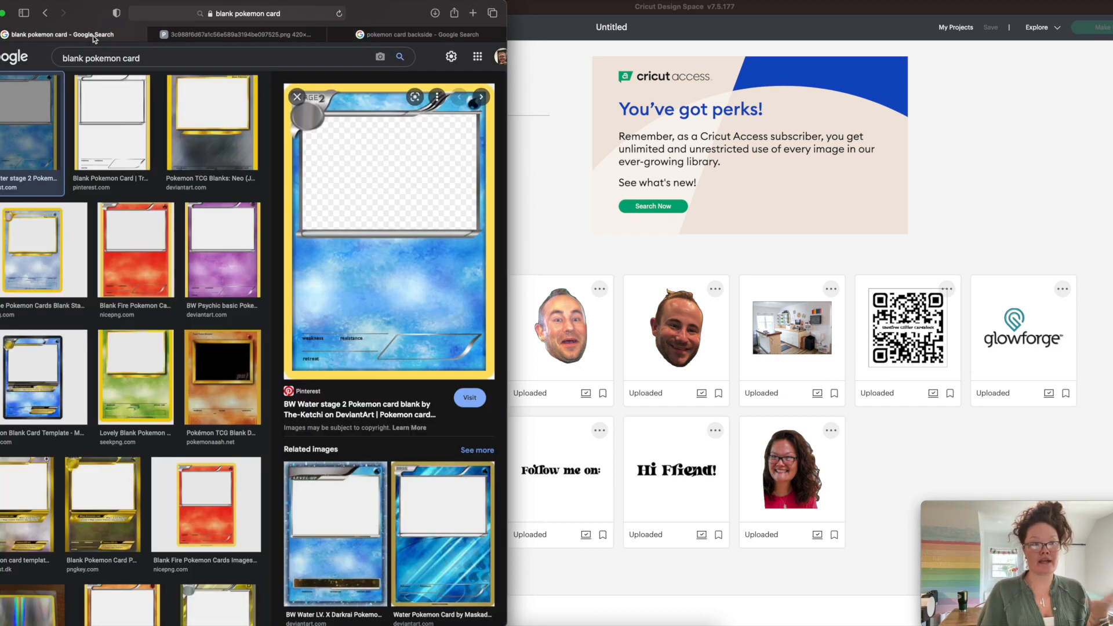
click(345, 39)
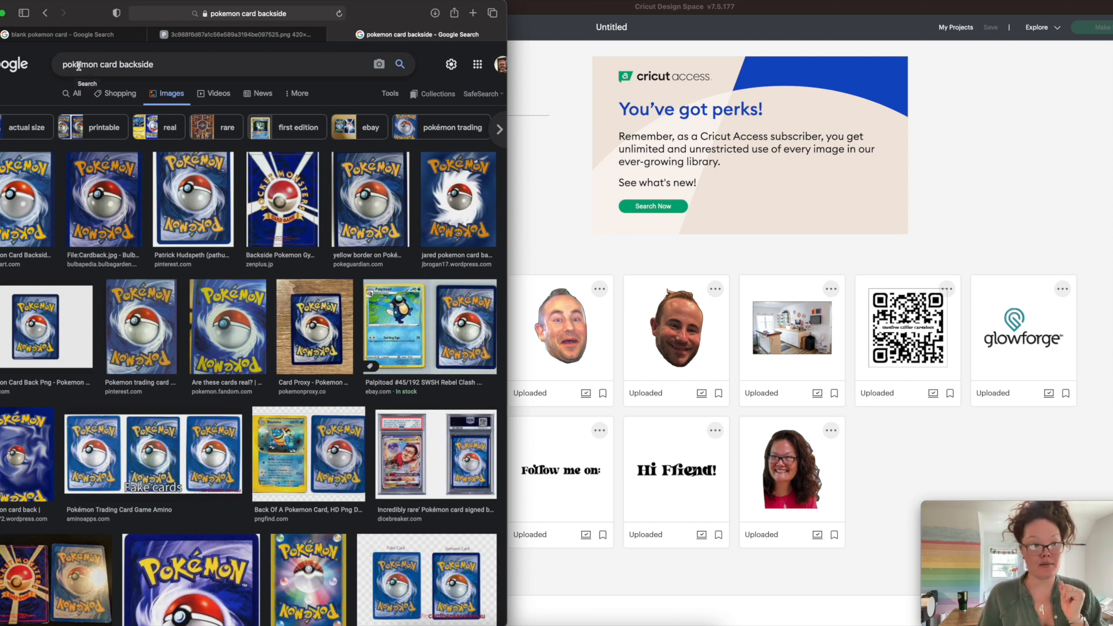
Compare the Pokémon card back images in the search results for one with a clean, complete border.
click(9, 182)
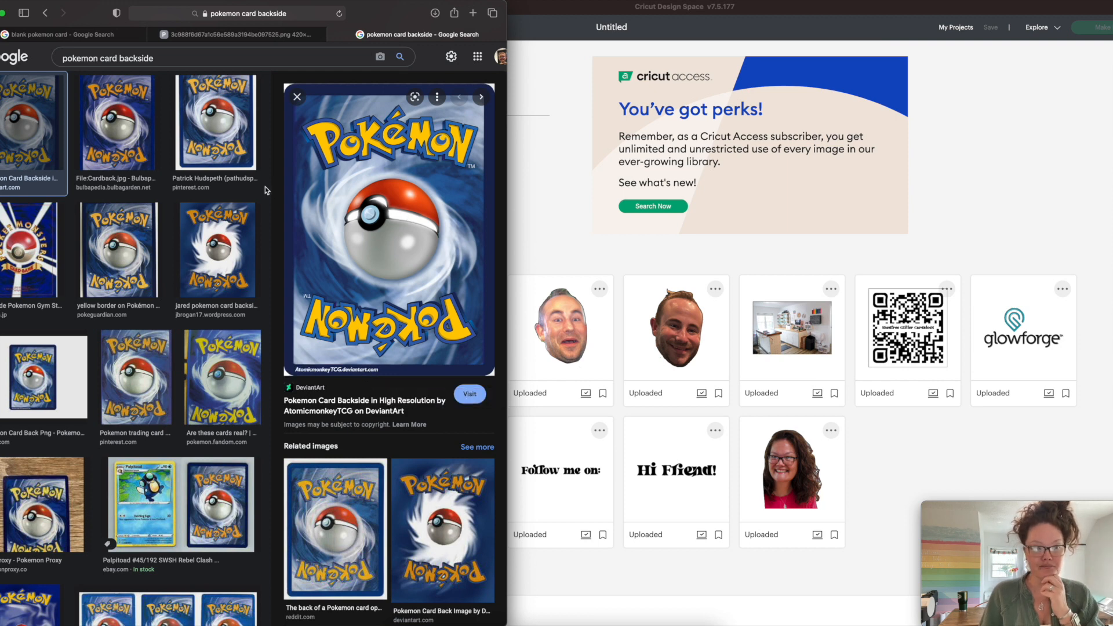
click(122, 140)
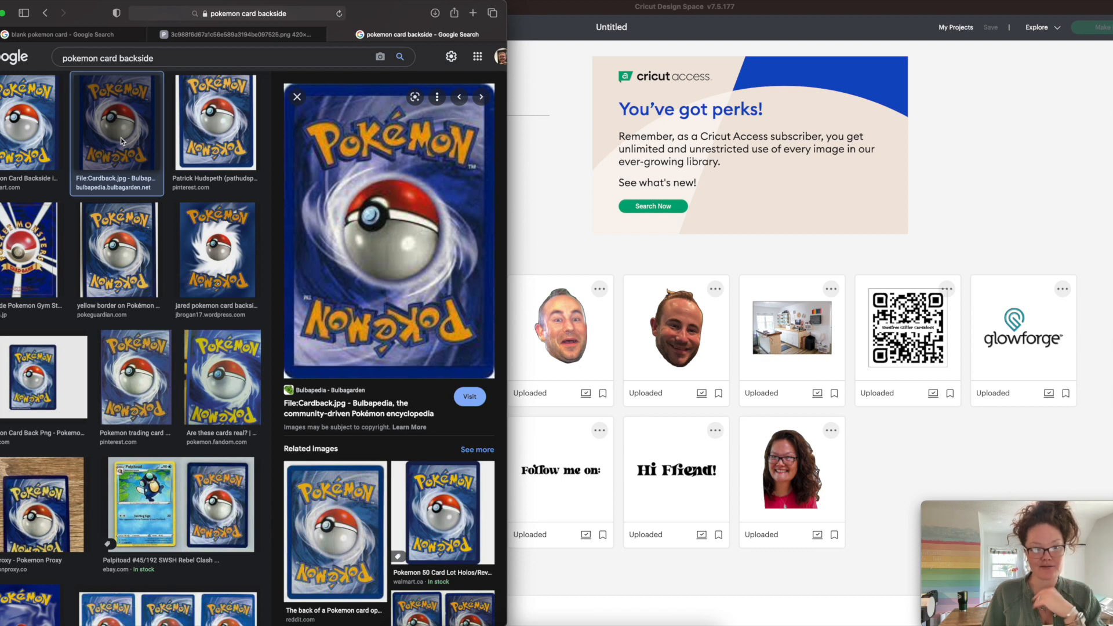
click(221, 142)
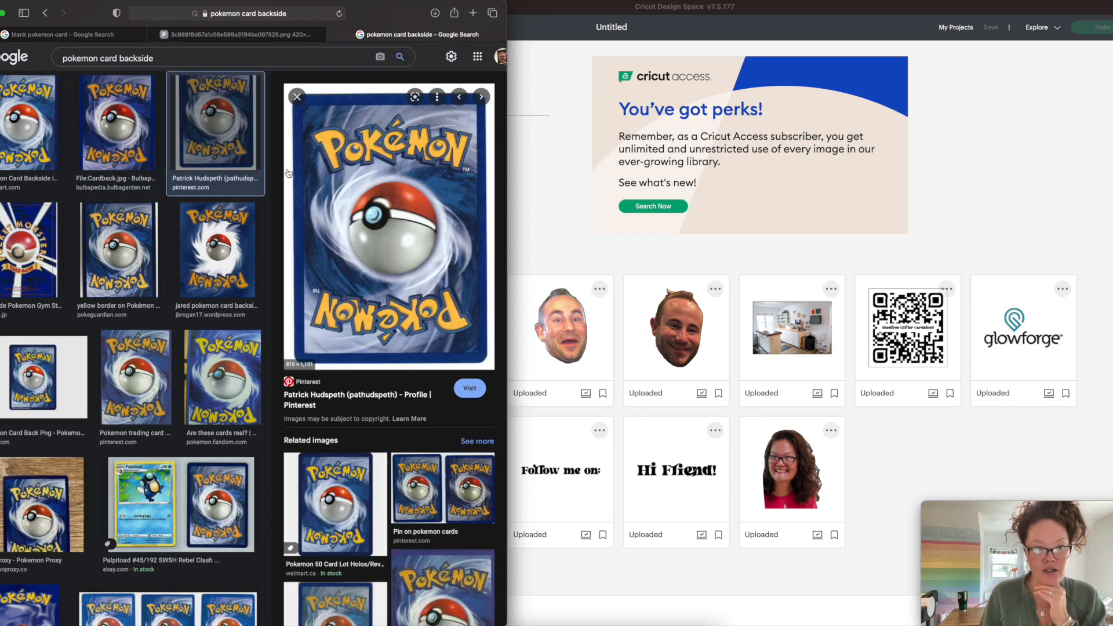
click(133, 255)
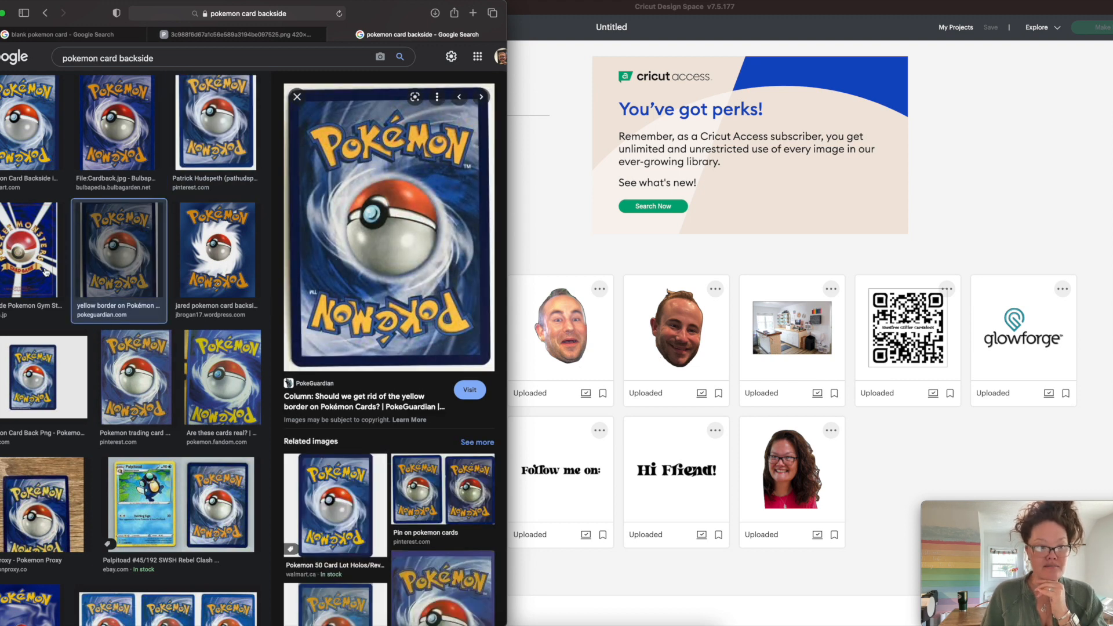
click(213, 502)
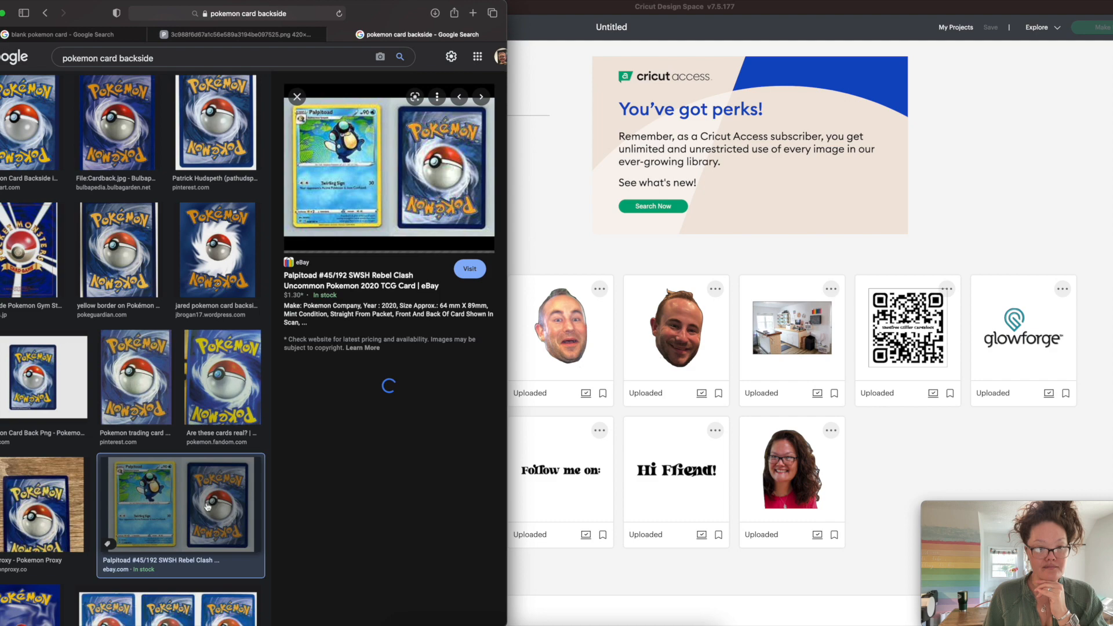
click(22, 506)
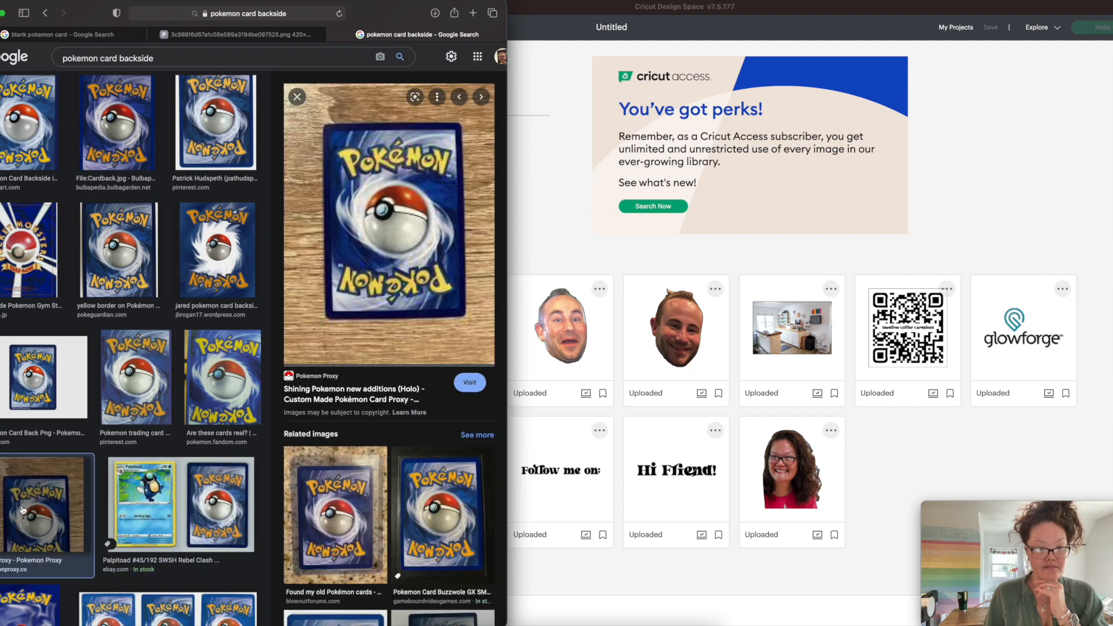
scroll(22, 504, up, 3)
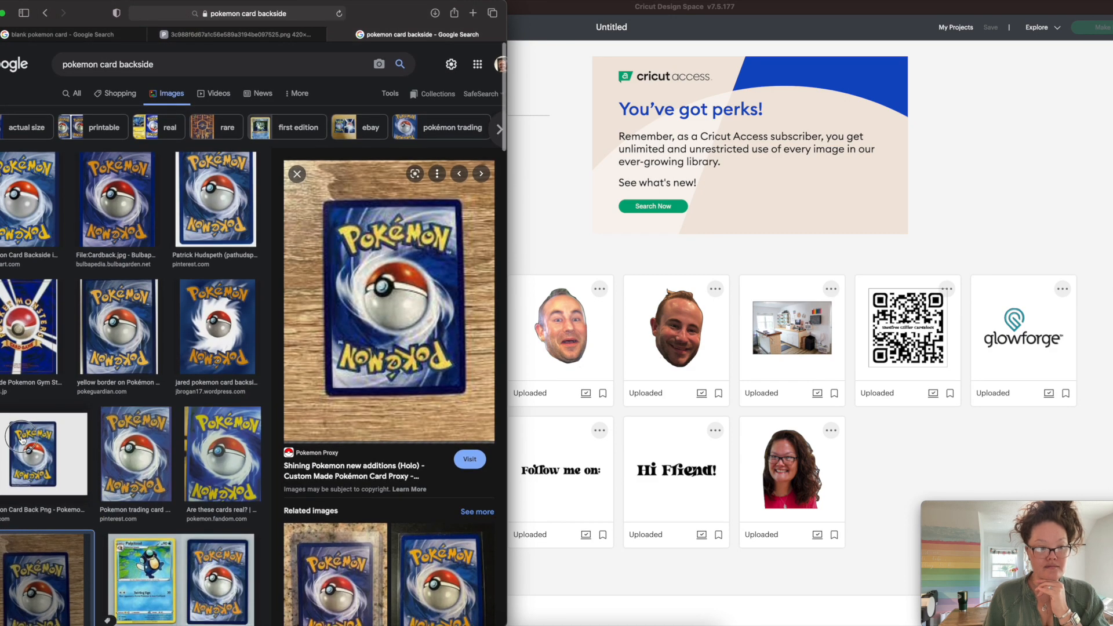
click(22, 439)
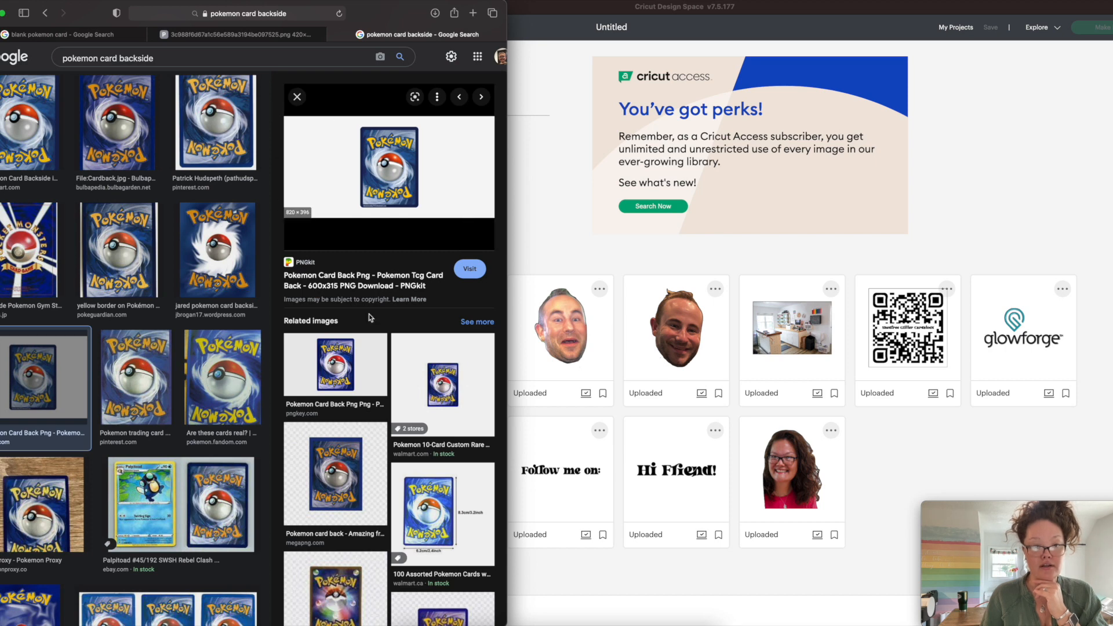
Pick the PNGkey "Pokemon Card Back Png Png" image from the related images as the card back.
click(333, 363)
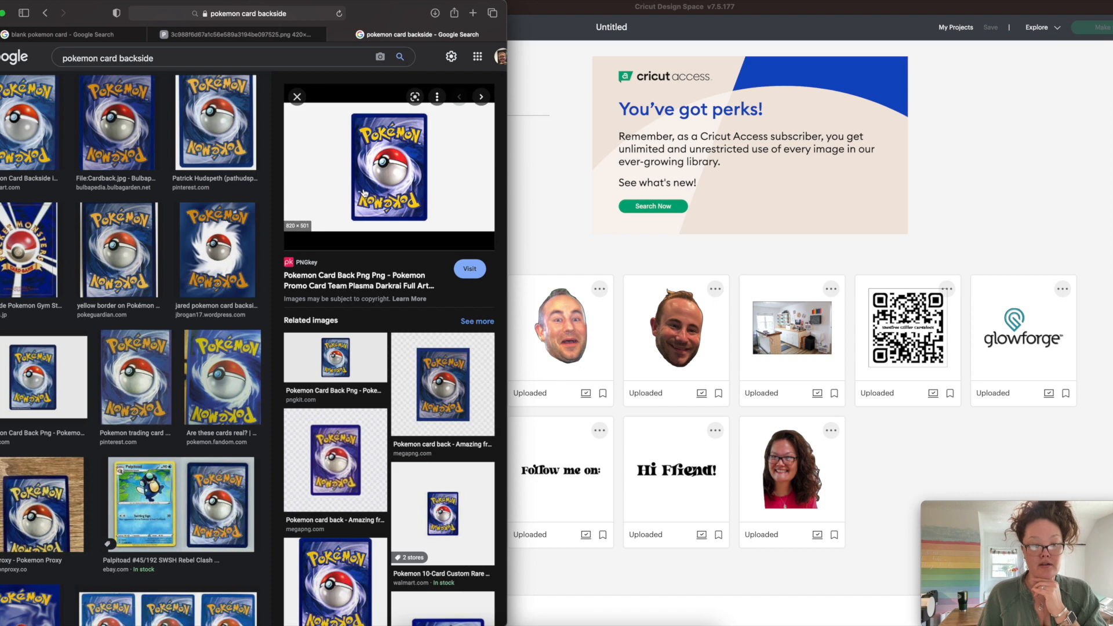
click(456, 411)
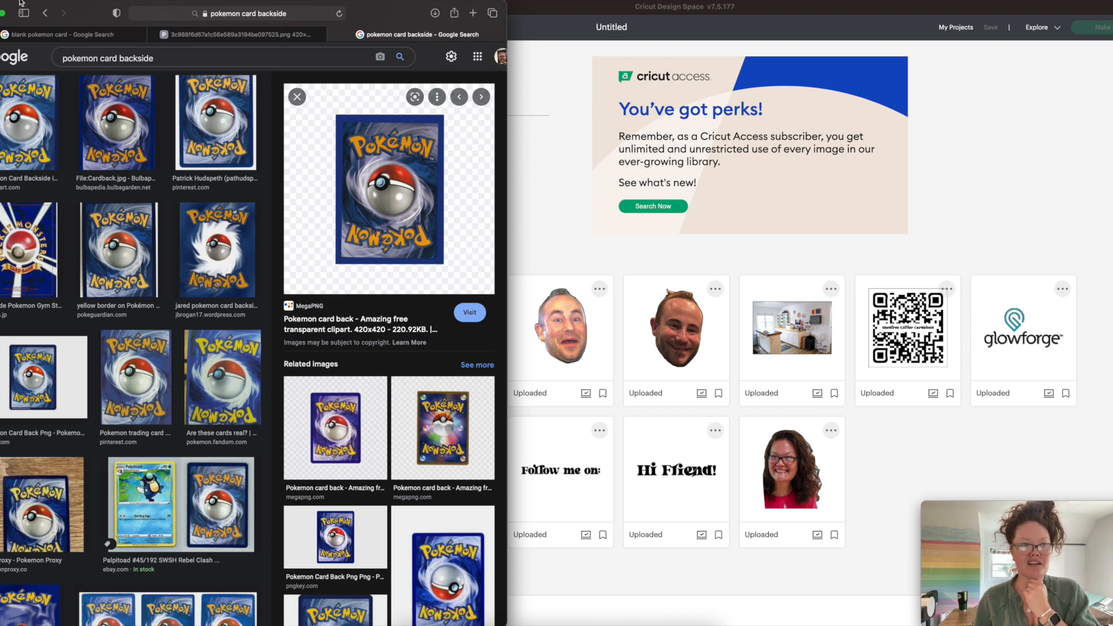
click(46, 13)
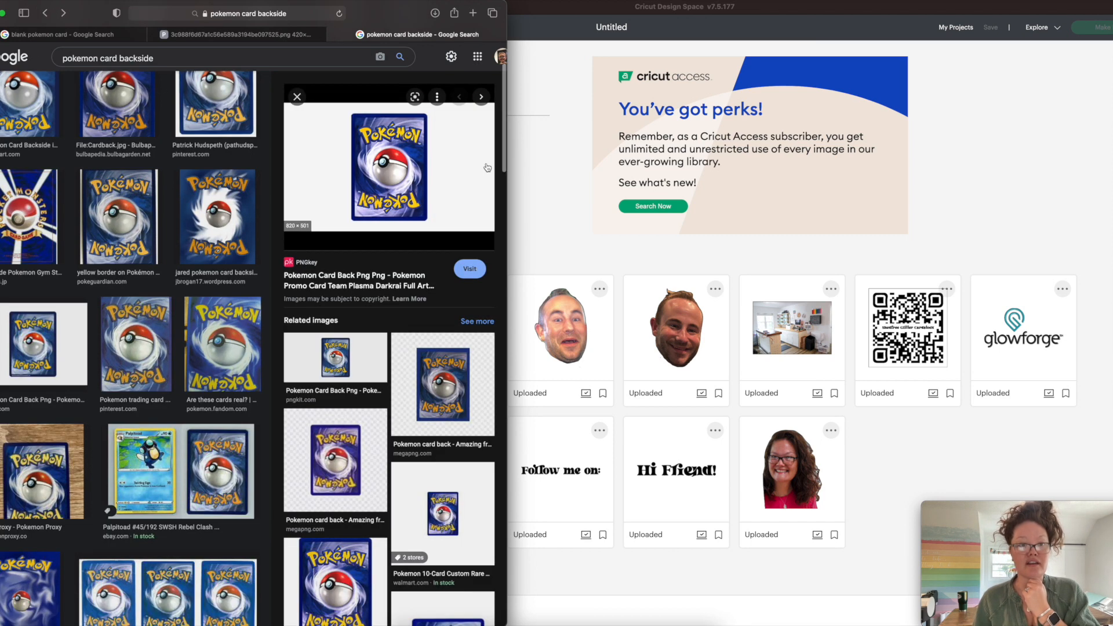
click(415, 166)
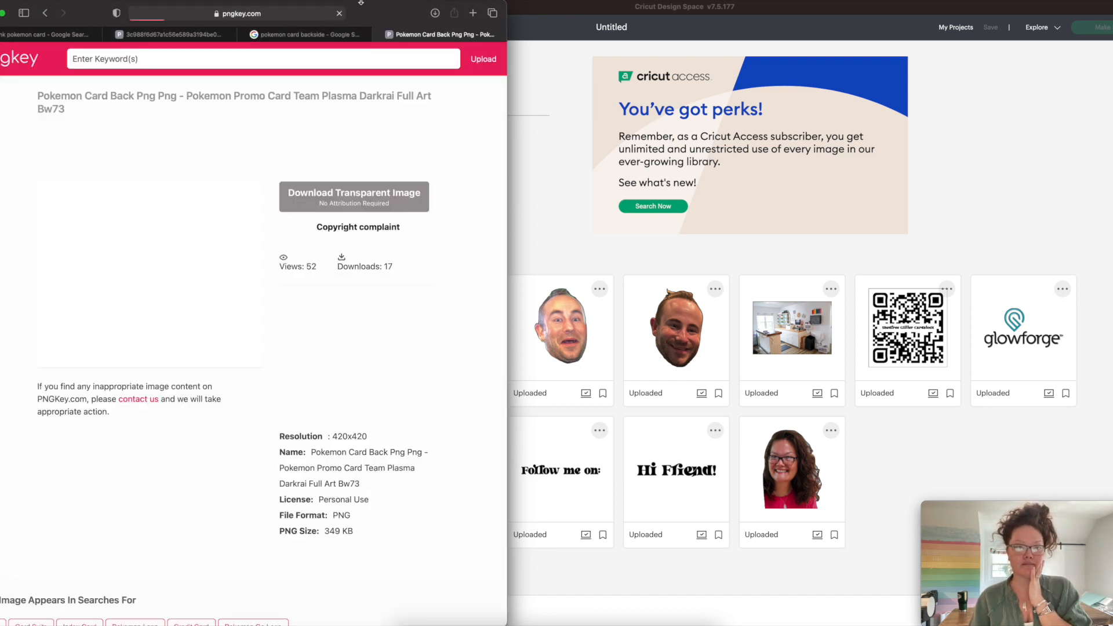
click(378, 34)
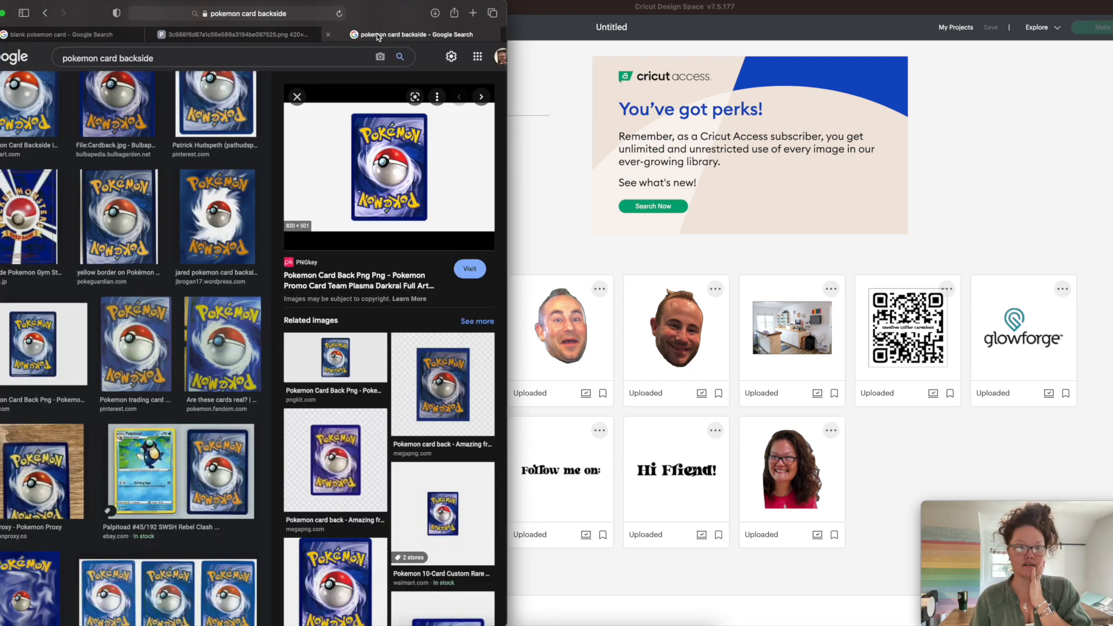
Open the PNGkey card back image in its own tab and capture a screenshot cropped closely around the card.
right_click(375, 205)
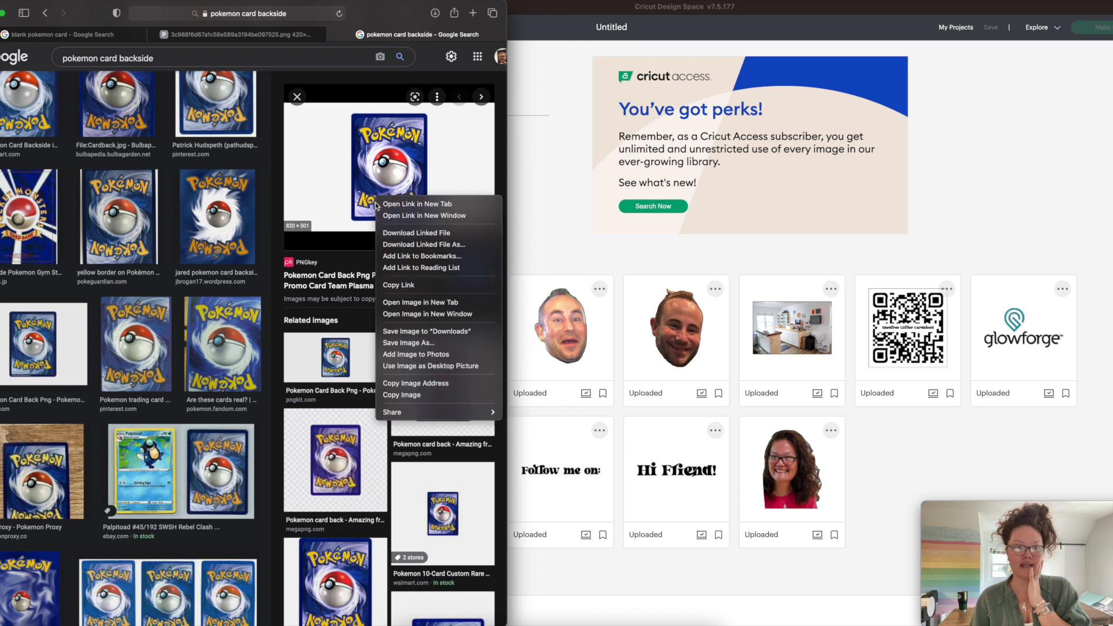
click(392, 308)
click(441, 35)
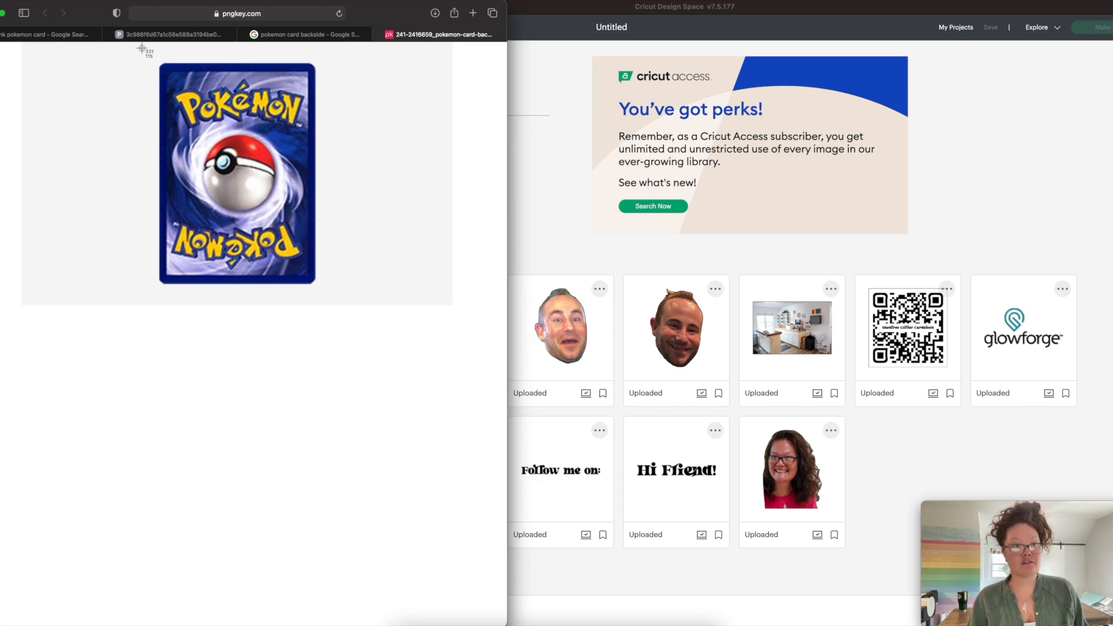
key(super+shift+4)
drag(154, 56, 321, 288)
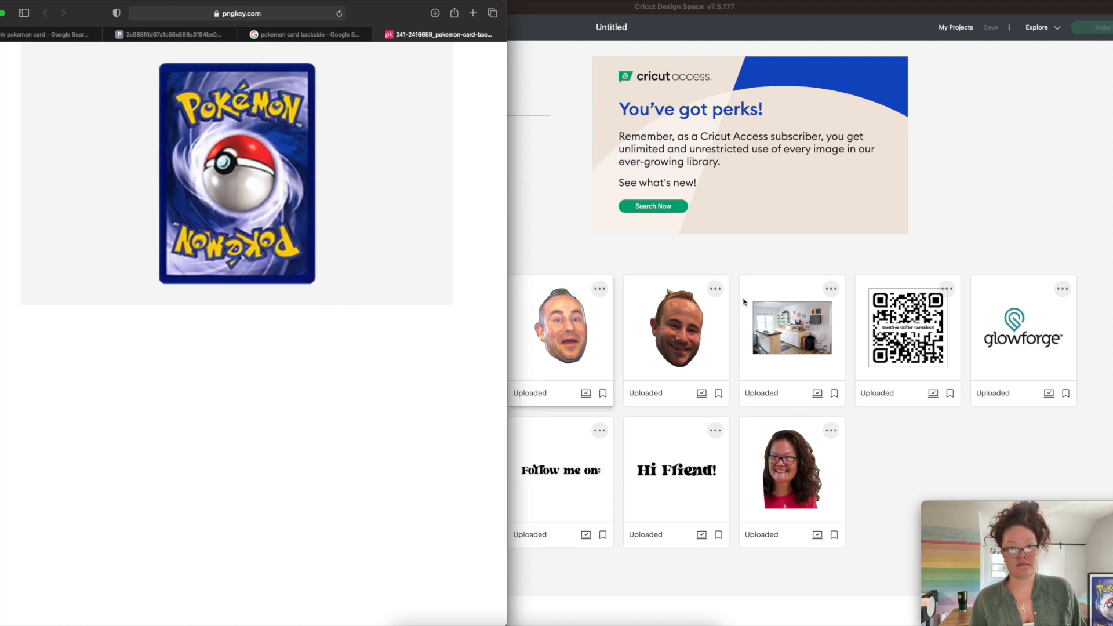
Switch to Cricut Design Space, load the card back screenshot as a new image and continue with image type Complex.
click(827, 225)
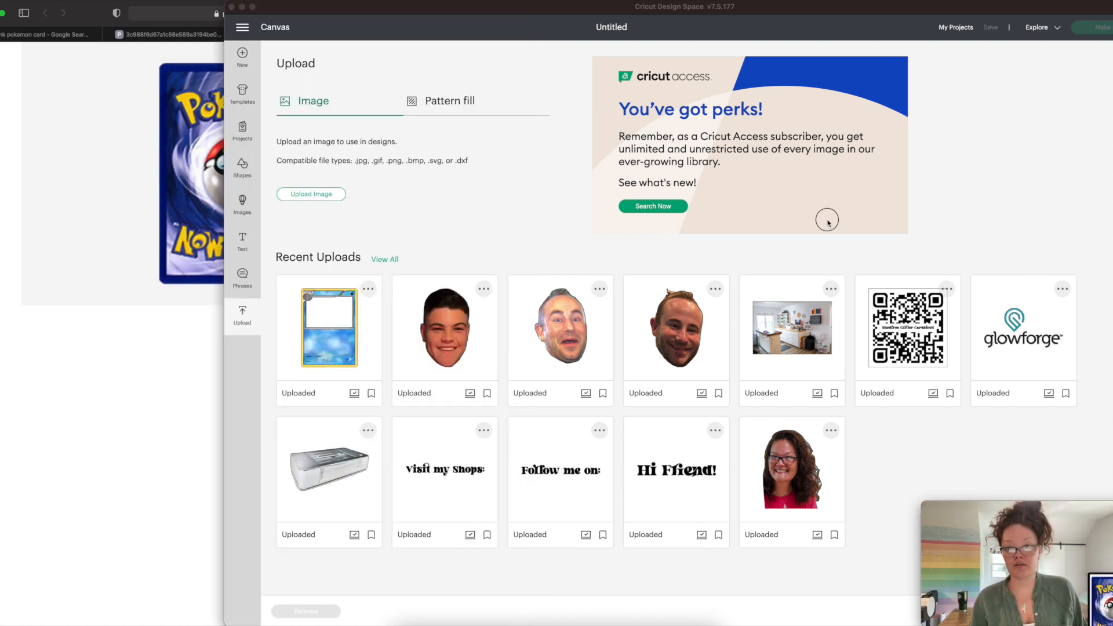
click(322, 194)
drag(1096, 579, 932, 420)
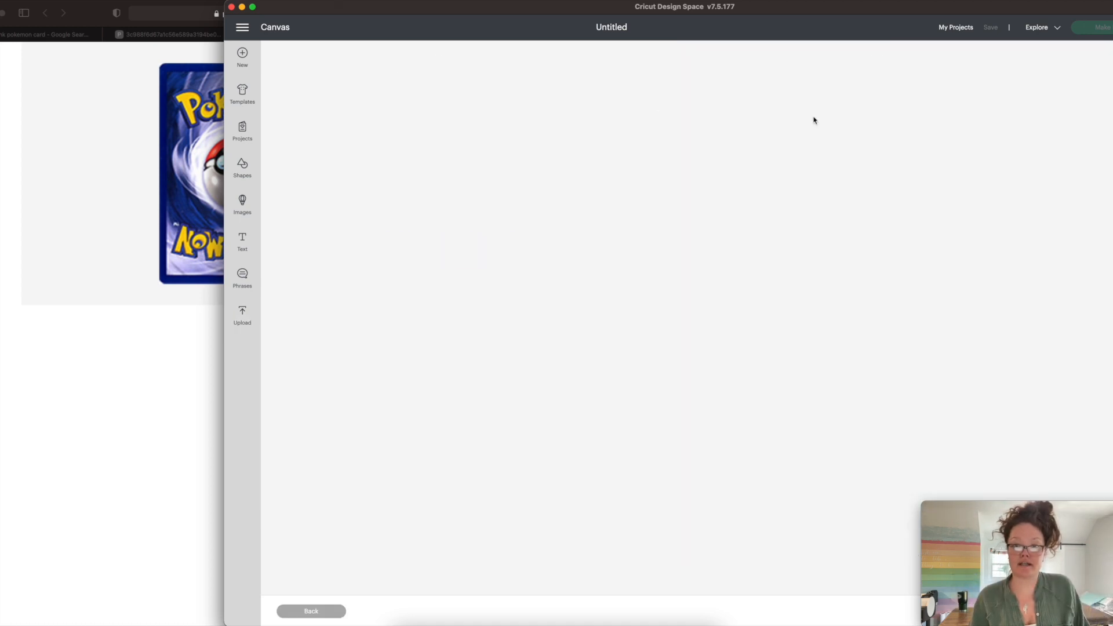
drag(837, 10, 638, 9)
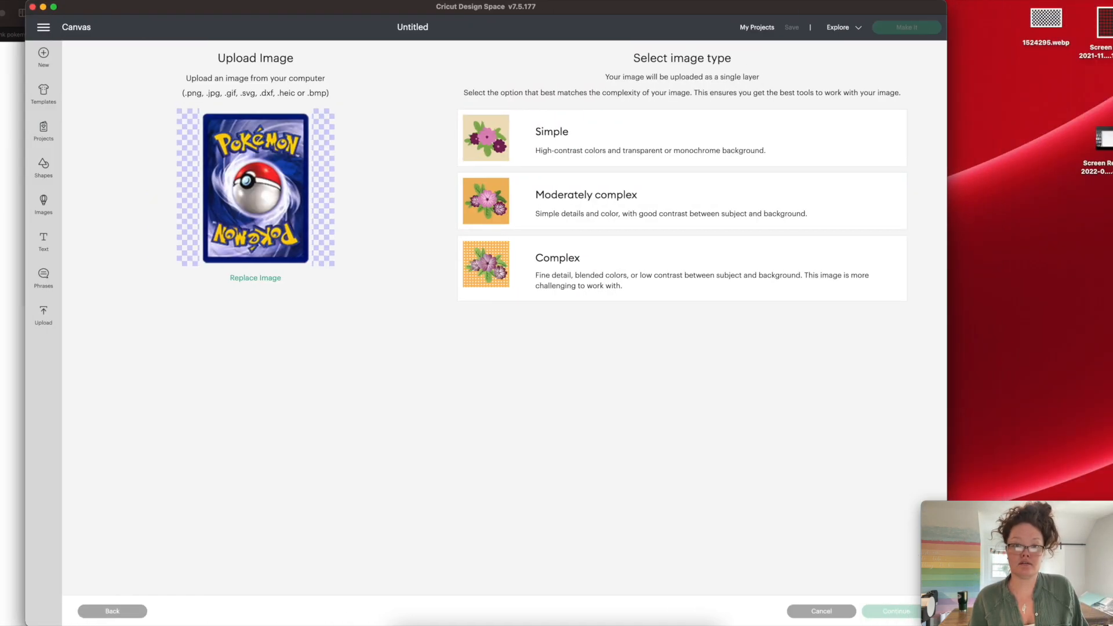
click(620, 254)
click(903, 613)
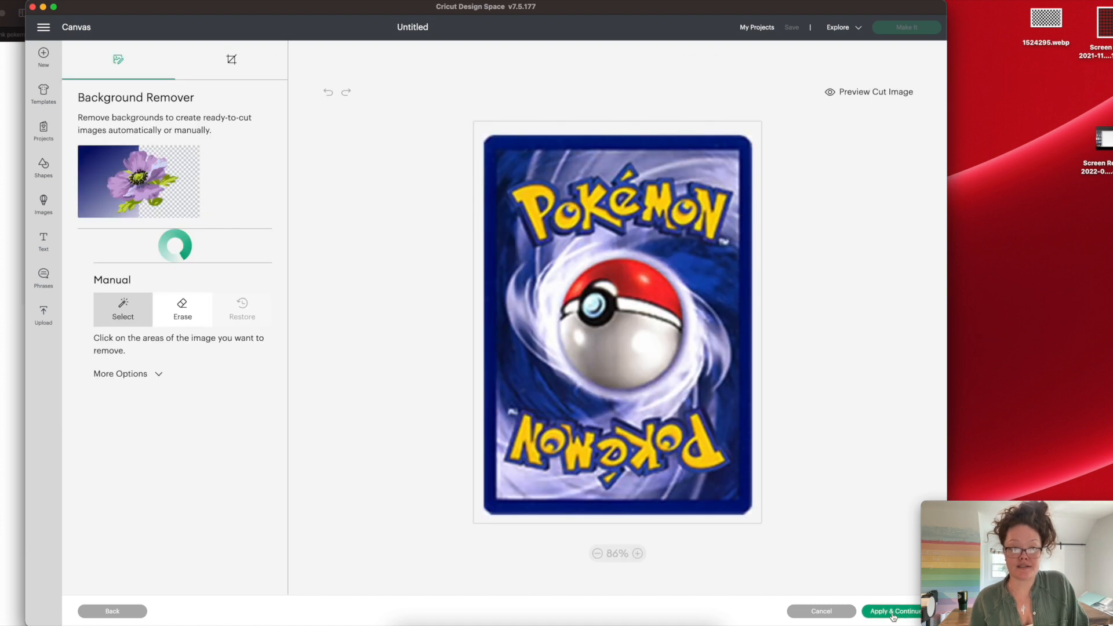
Set the manual Select Color Tolerance to 23, remove the background around the card back and apply the removal.
click(139, 430)
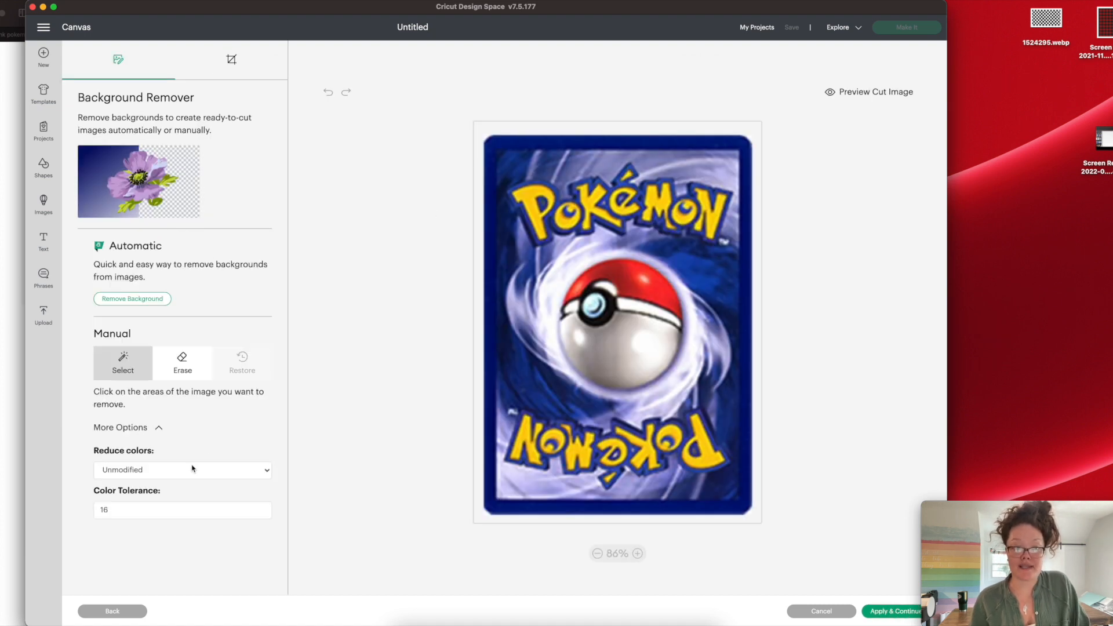
click(262, 508)
click(262, 508)
click(262, 508)
click(263, 508)
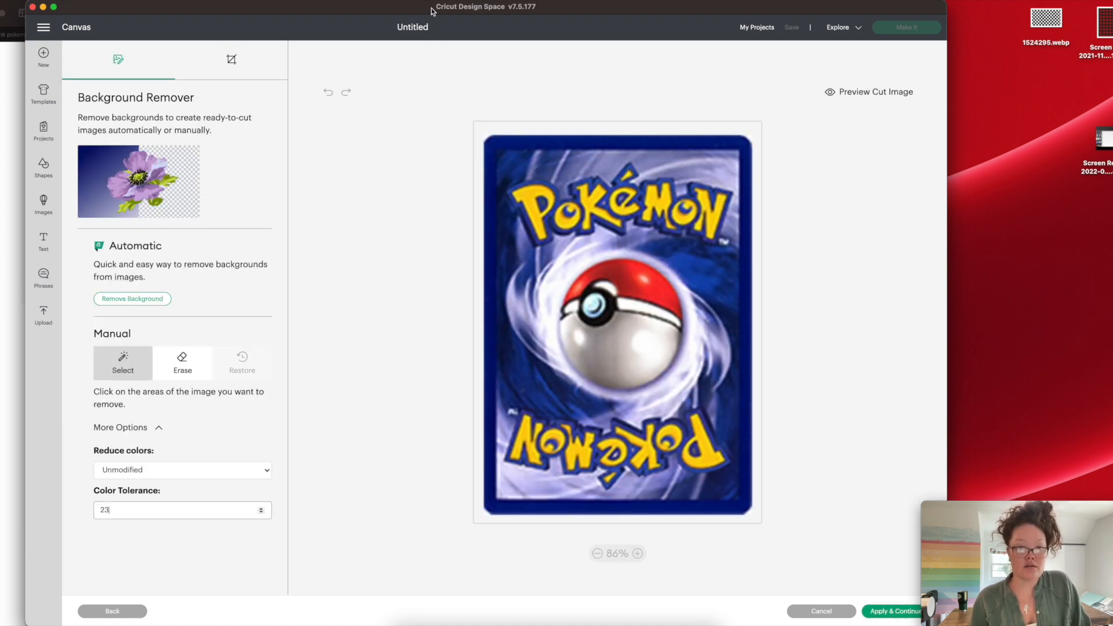
click(477, 125)
click(887, 611)
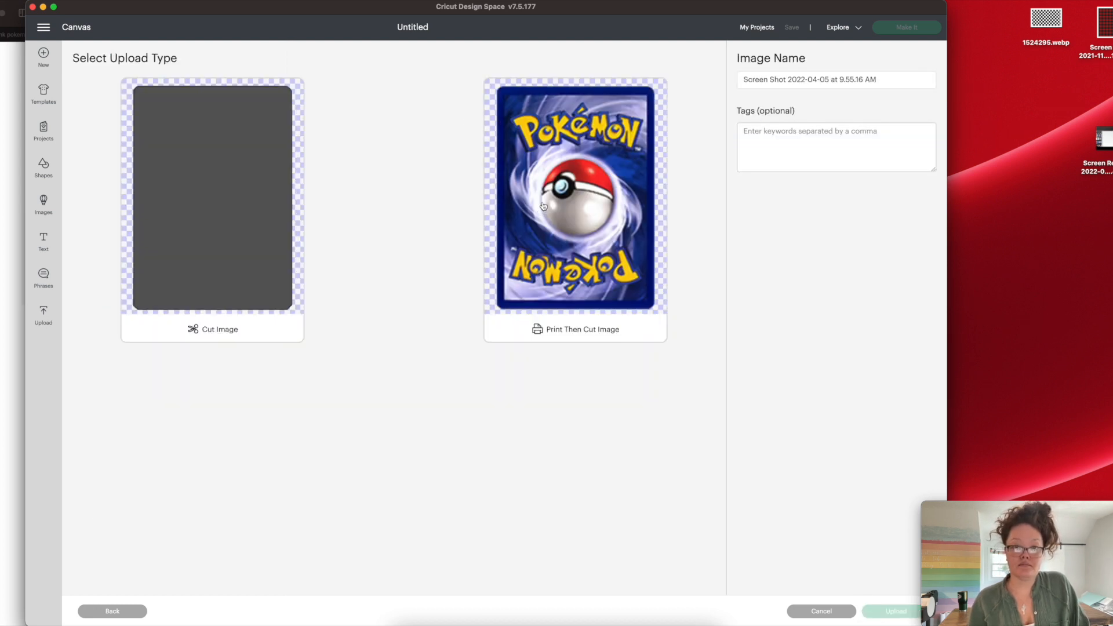
Save the card back as a Print Then Cut image named "pokemon backside" and upload it.
click(541, 212)
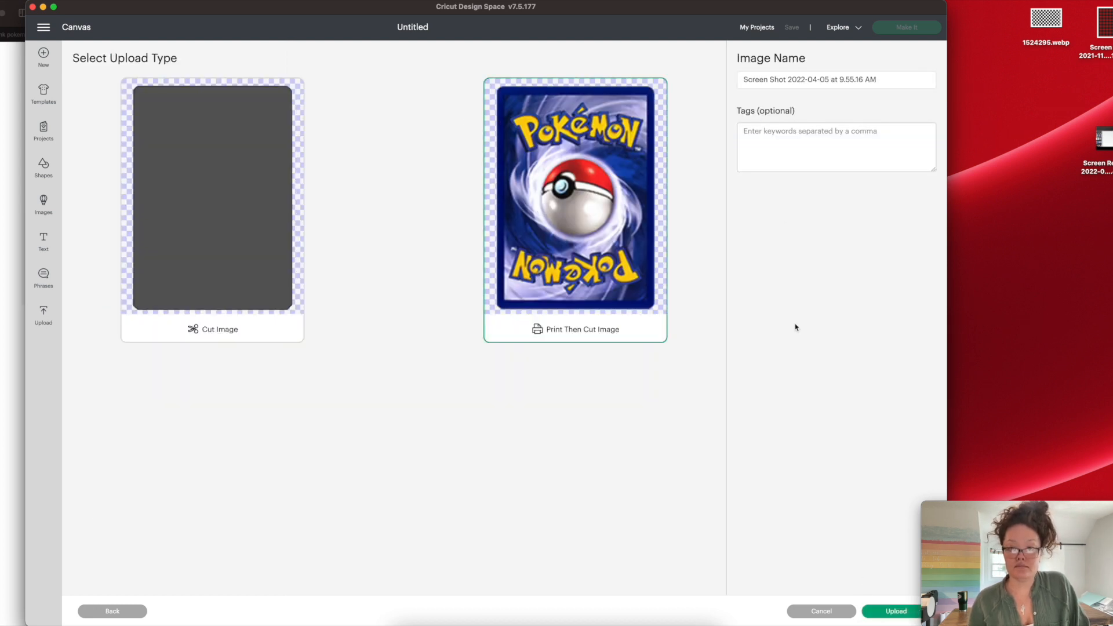
triple_click(792, 80)
text(pokemon b)
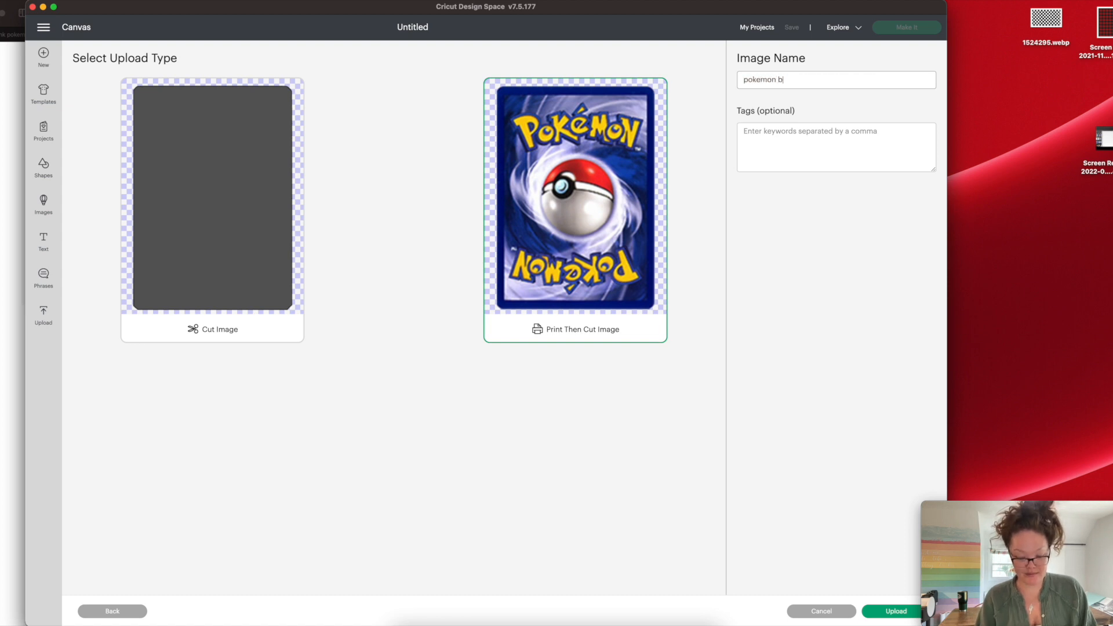
text(ackside)
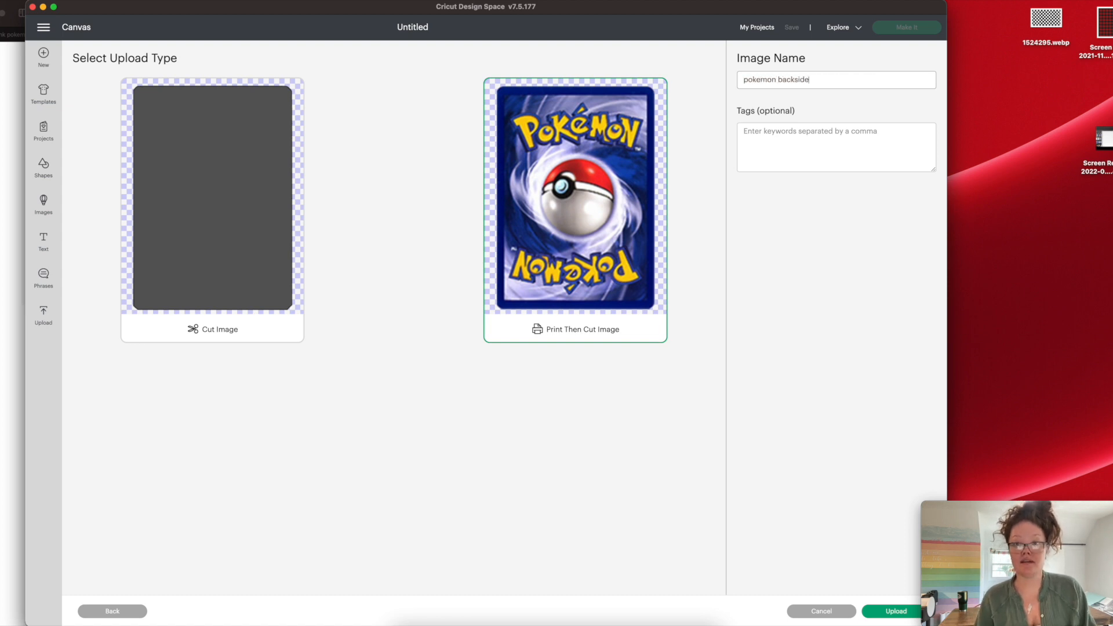
click(907, 612)
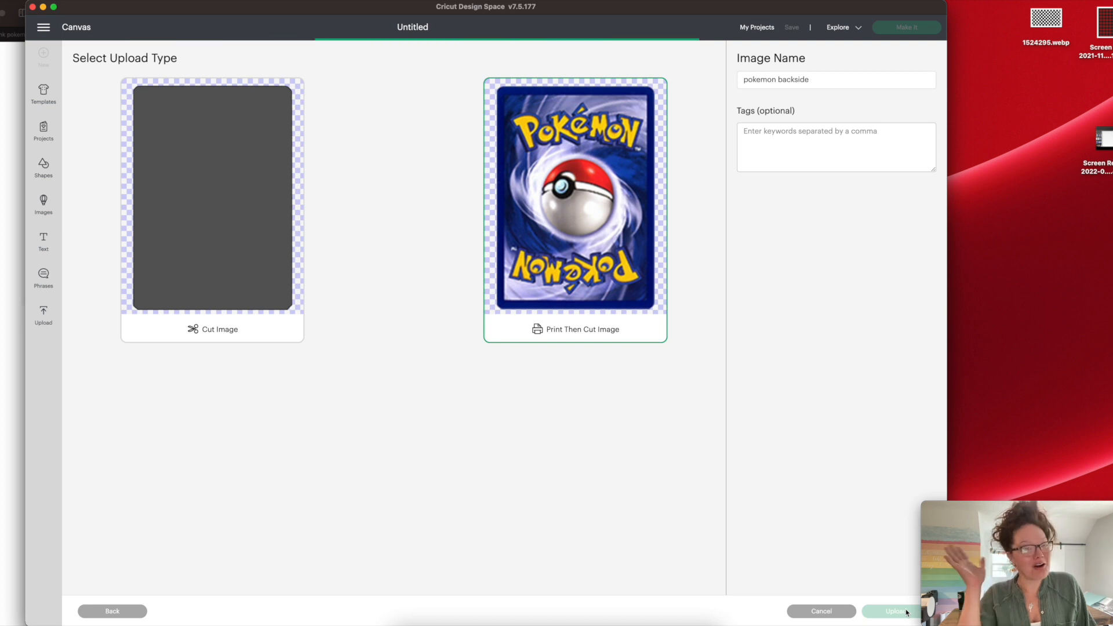
Load the boy's birthday photo as a new image upload and continue with image type Complex.
drag(950, 9, 1112, 10)
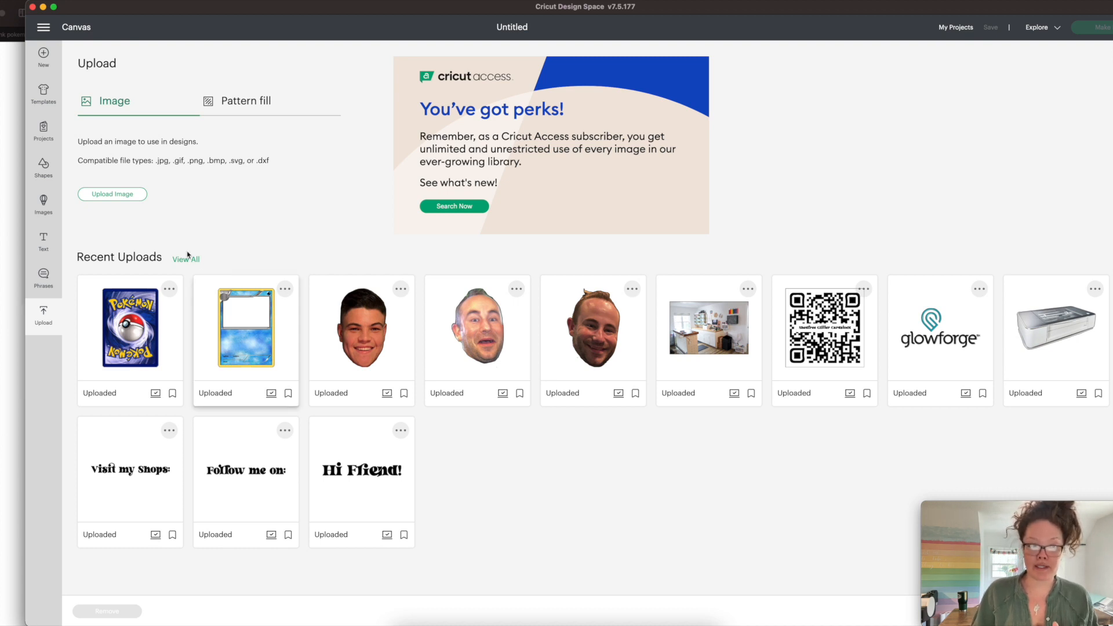
click(111, 195)
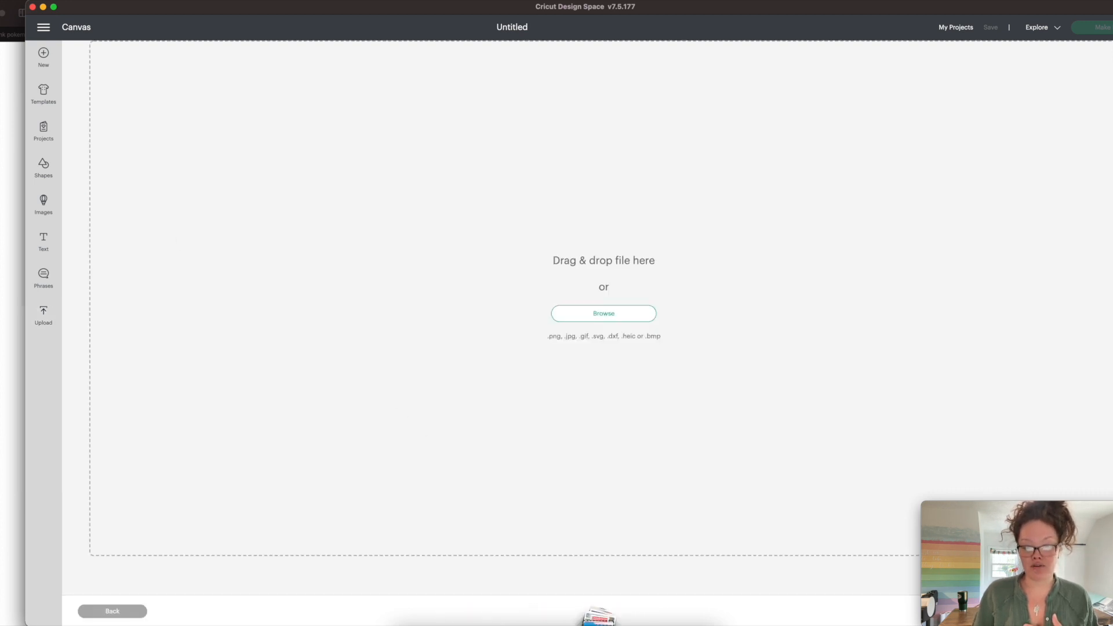
click(597, 624)
drag(600, 603, 640, 325)
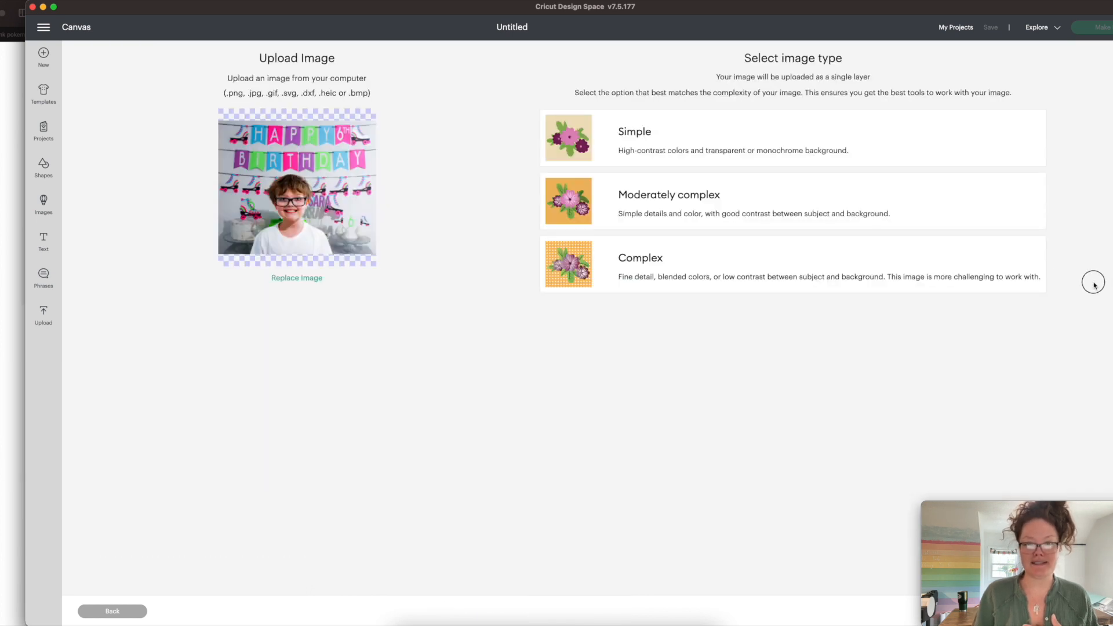
drag(1112, 283, 1039, 262)
click(864, 276)
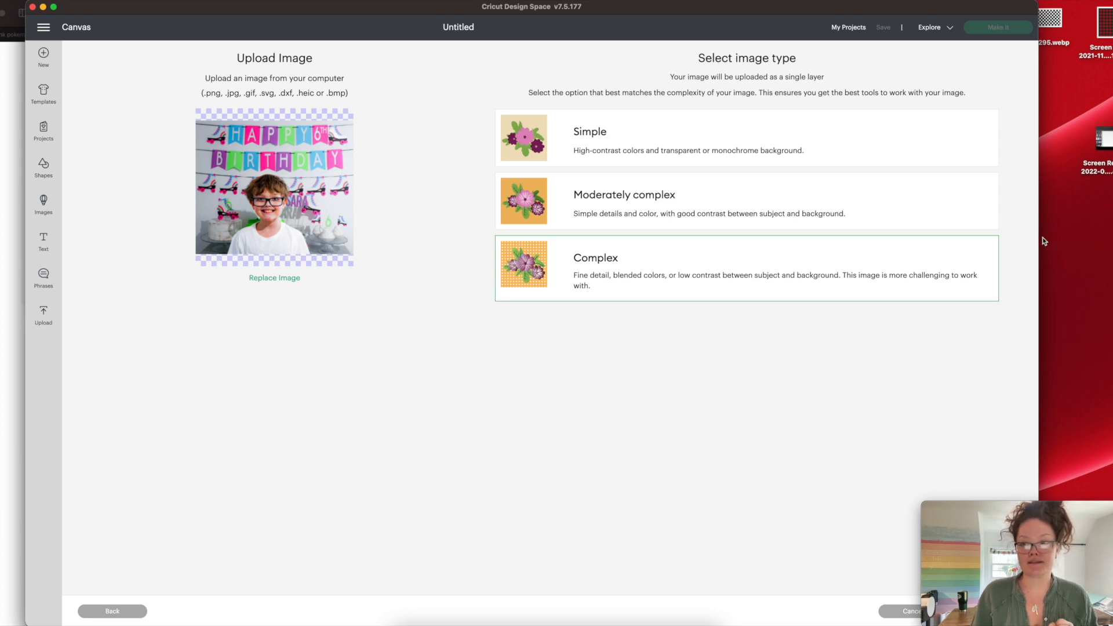
drag(1038, 238, 922, 238)
click(864, 612)
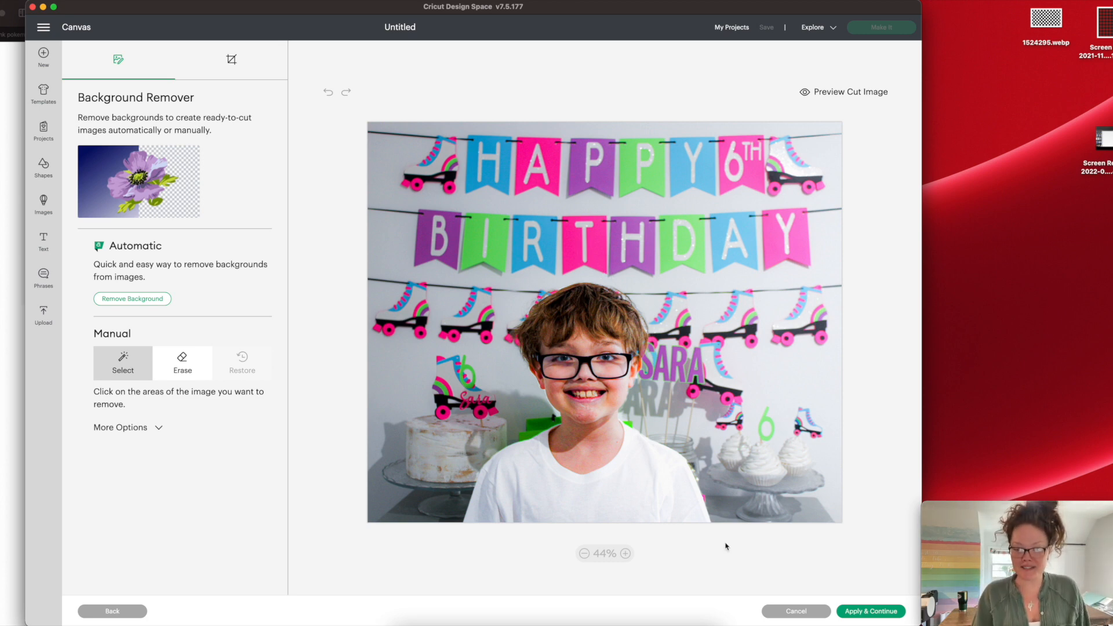
Keep the photo's background and upload it as a Print Then Cut image under its default name.
click(861, 613)
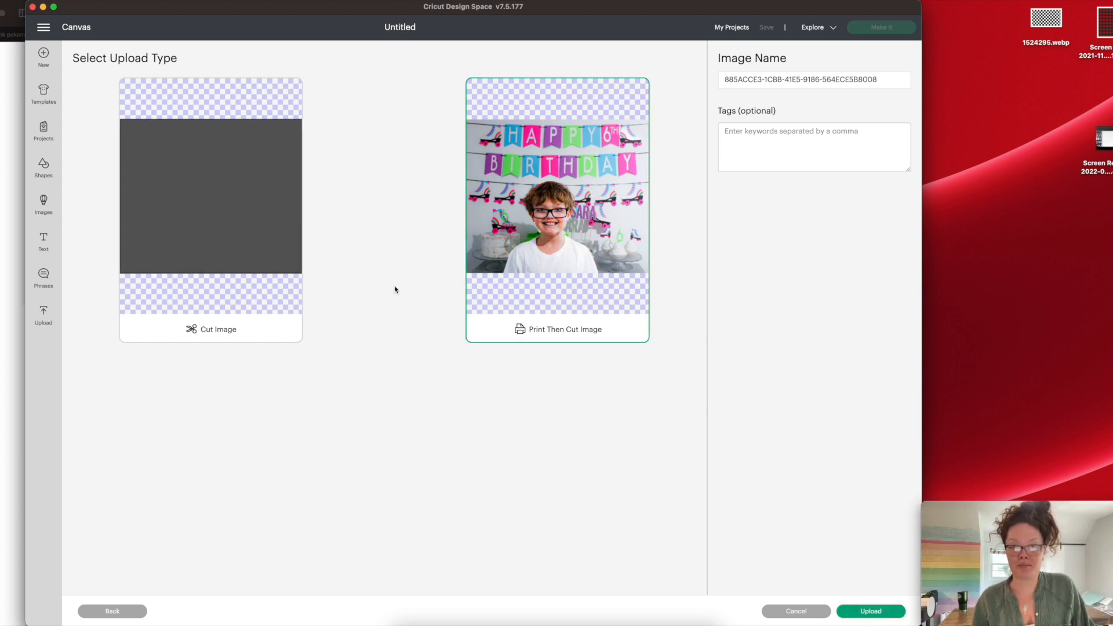
click(864, 615)
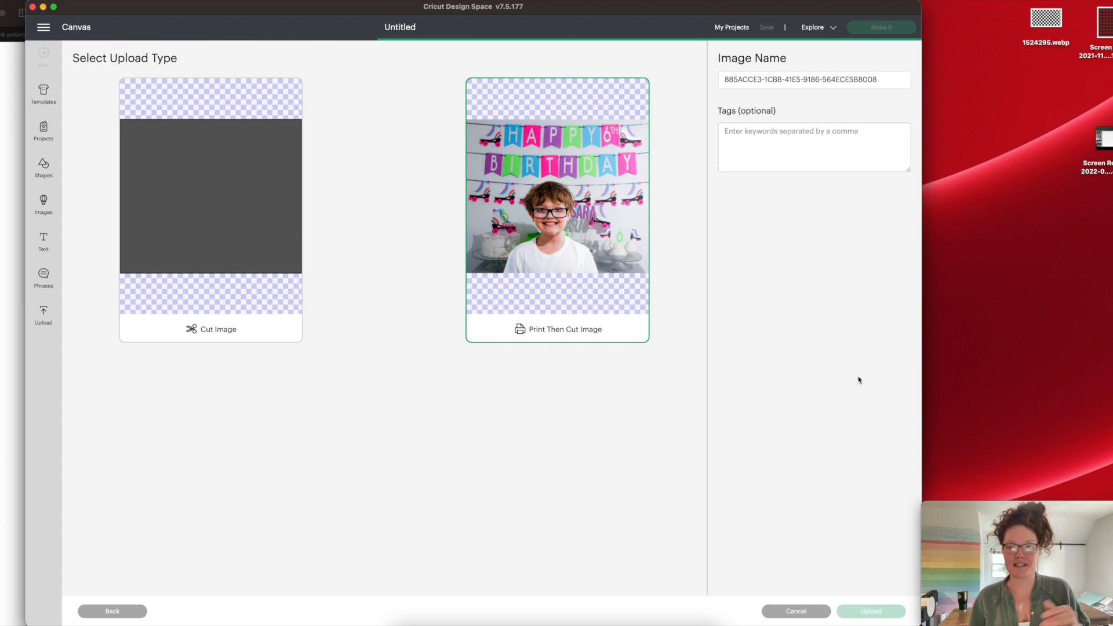
drag(921, 4, 1112, 5)
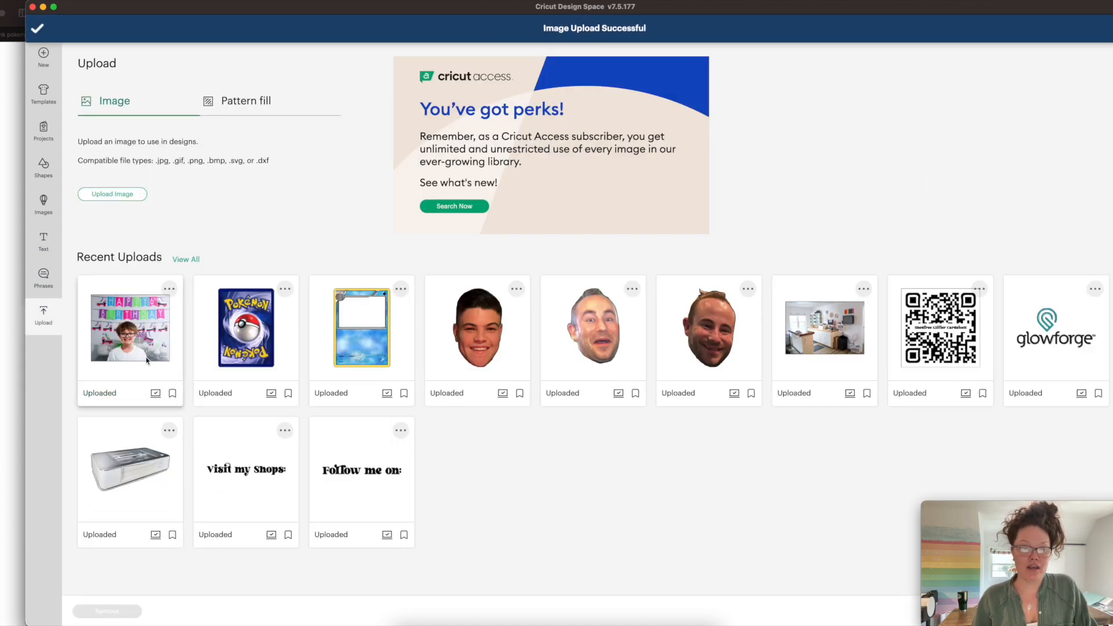
Select the blue card front, the card back and the birthday photo from the recent uploads and add them to the canvas.
click(357, 340)
click(265, 336)
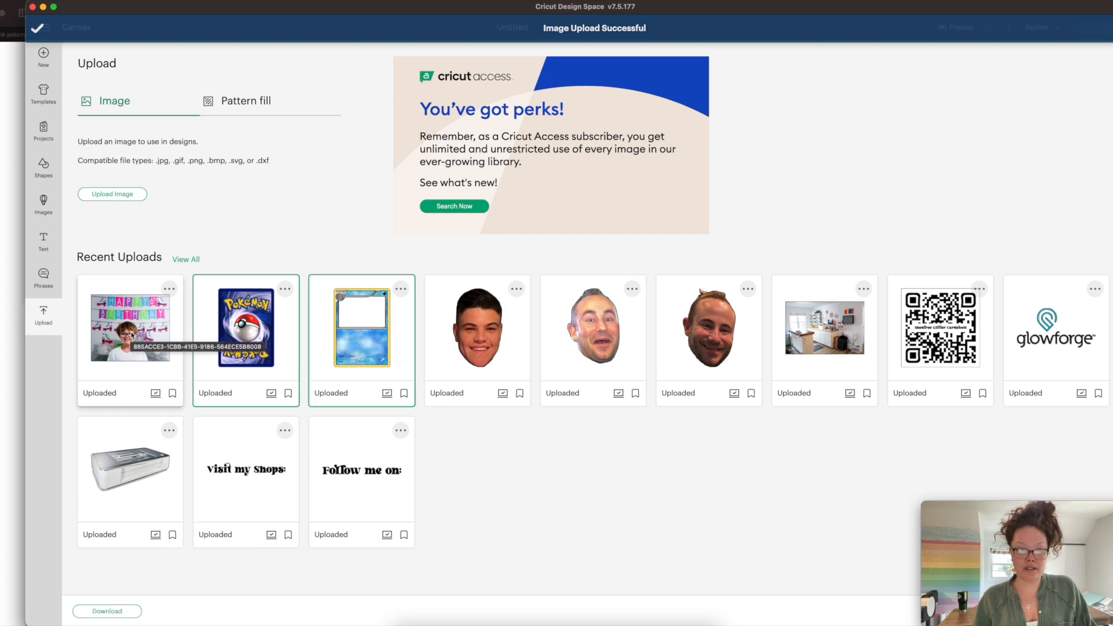
click(132, 335)
drag(632, 5, 577, 6)
drag(1091, 140, 927, 139)
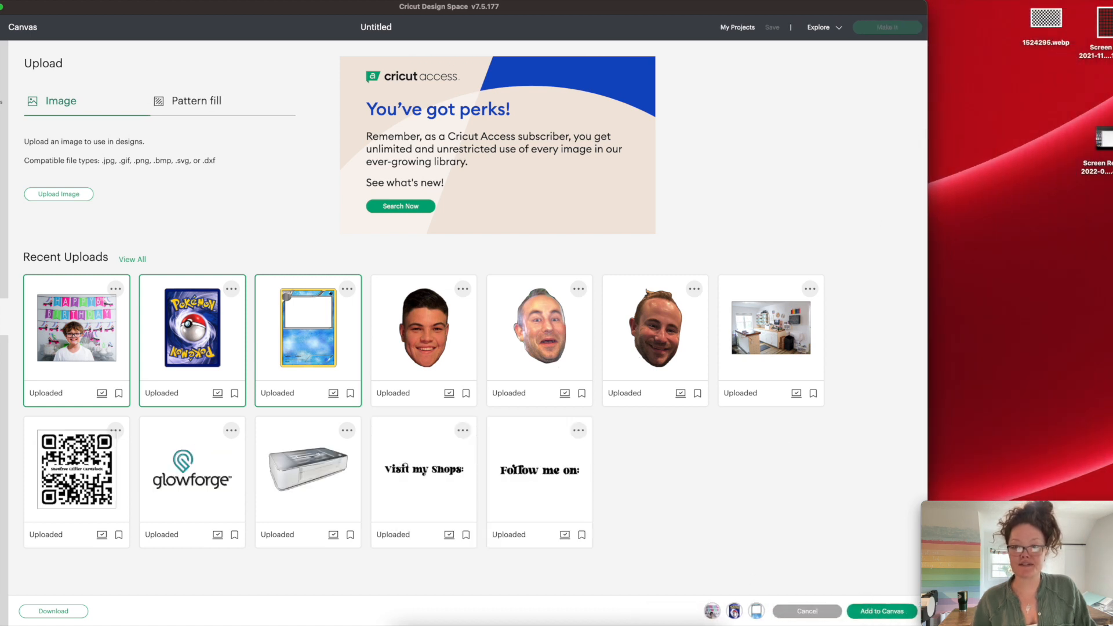
click(882, 611)
Spread the photo, the card back and the blue card out across the canvas, clearing empty space beside them.
drag(927, 406, 1112, 406)
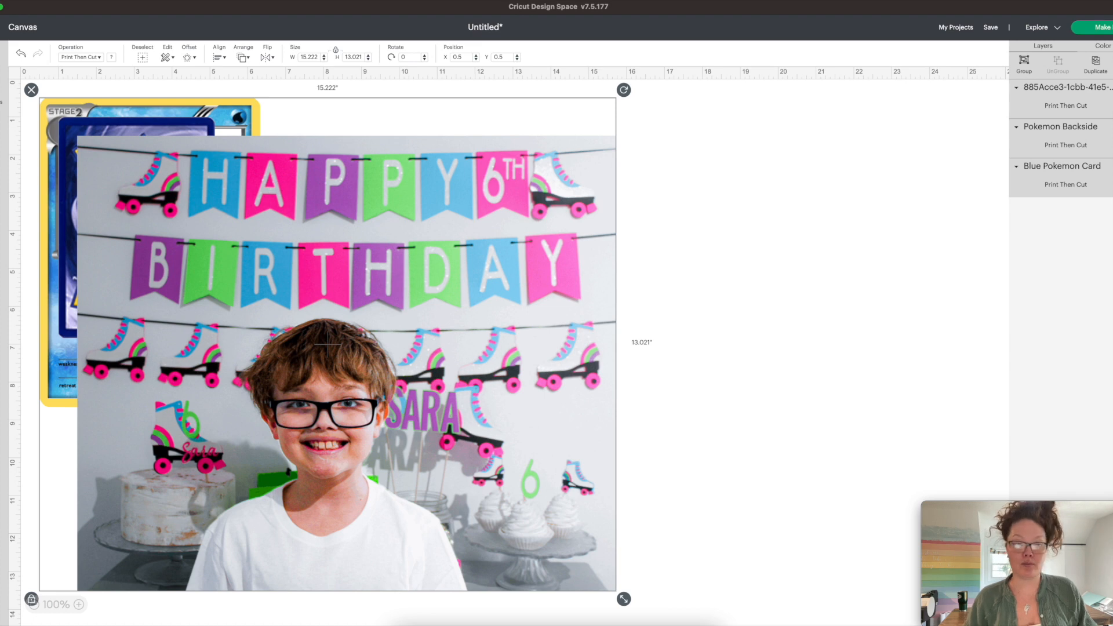
click(761, 193)
drag(145, 342, 604, 333)
drag(103, 248, 533, 277)
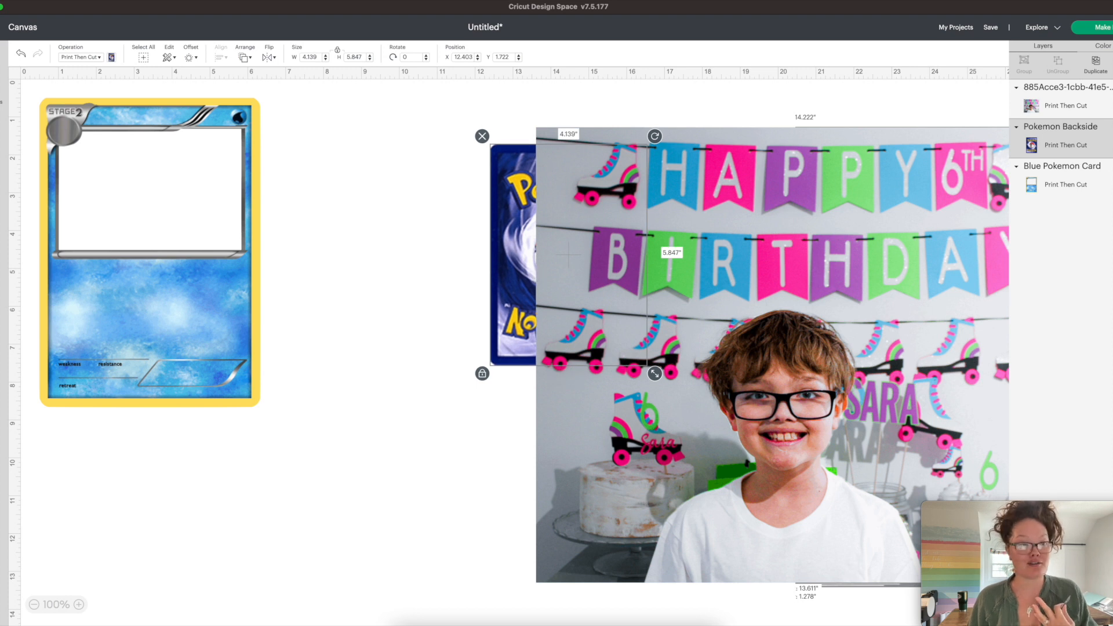
drag(86, 268, 398, 325)
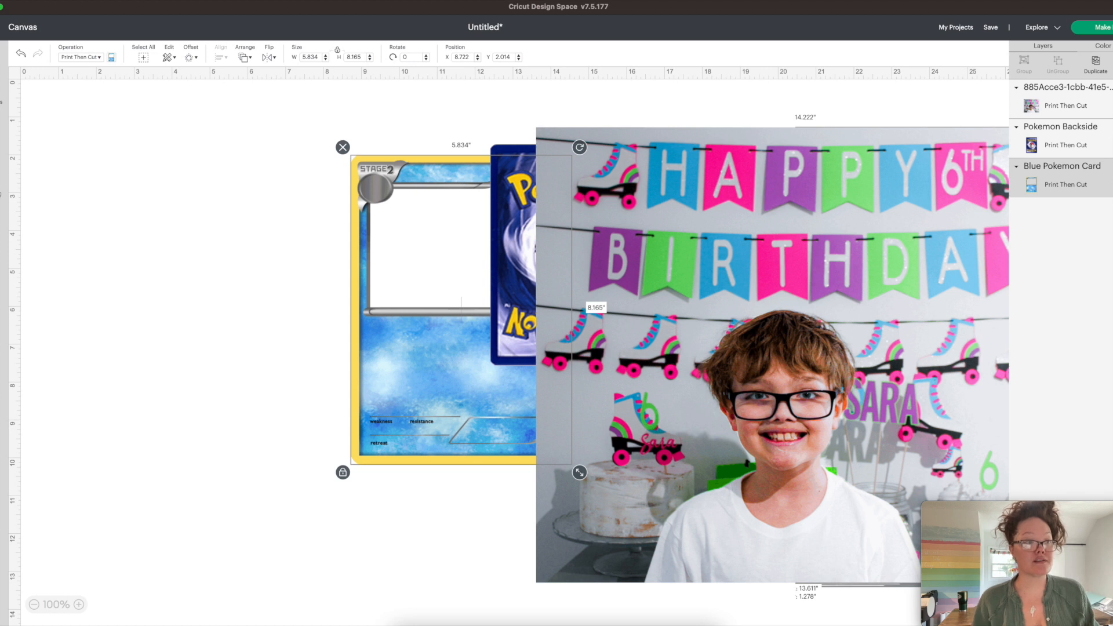
Insert a square from the free shapes, unlock its proportions and resize it to 2.03 by 3.5 inches.
click(40, 186)
click(3, 169)
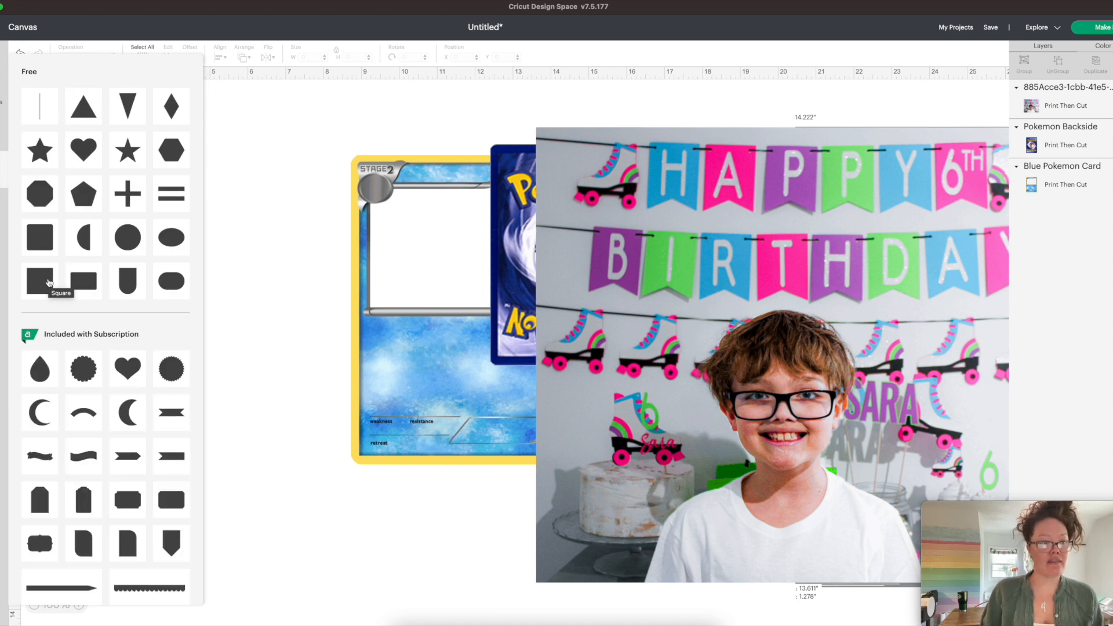
click(49, 282)
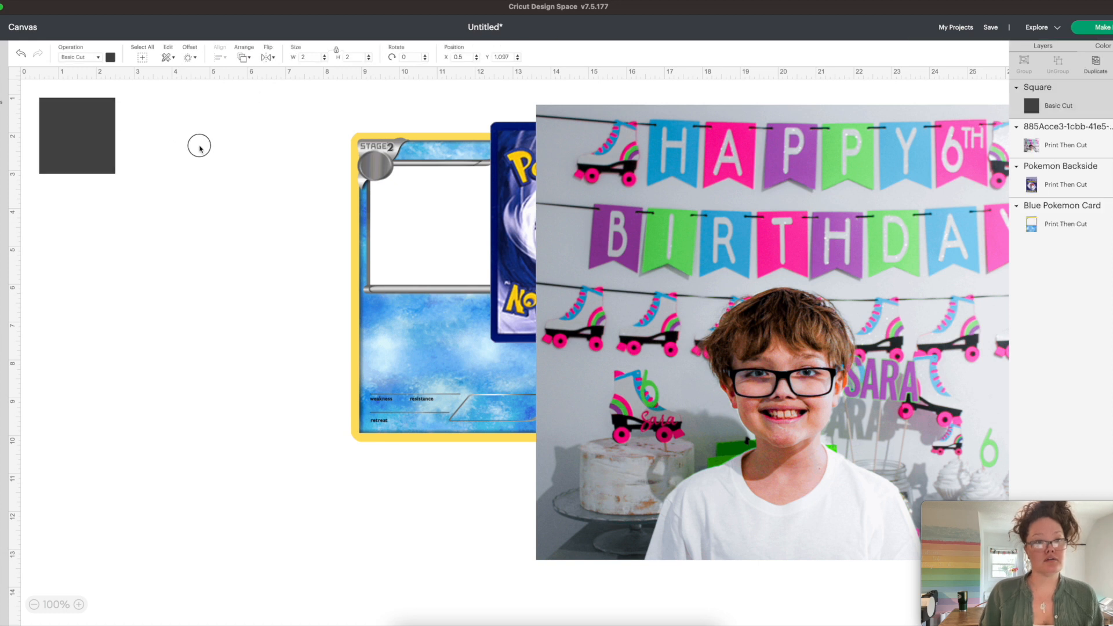
click(337, 52)
click(306, 58)
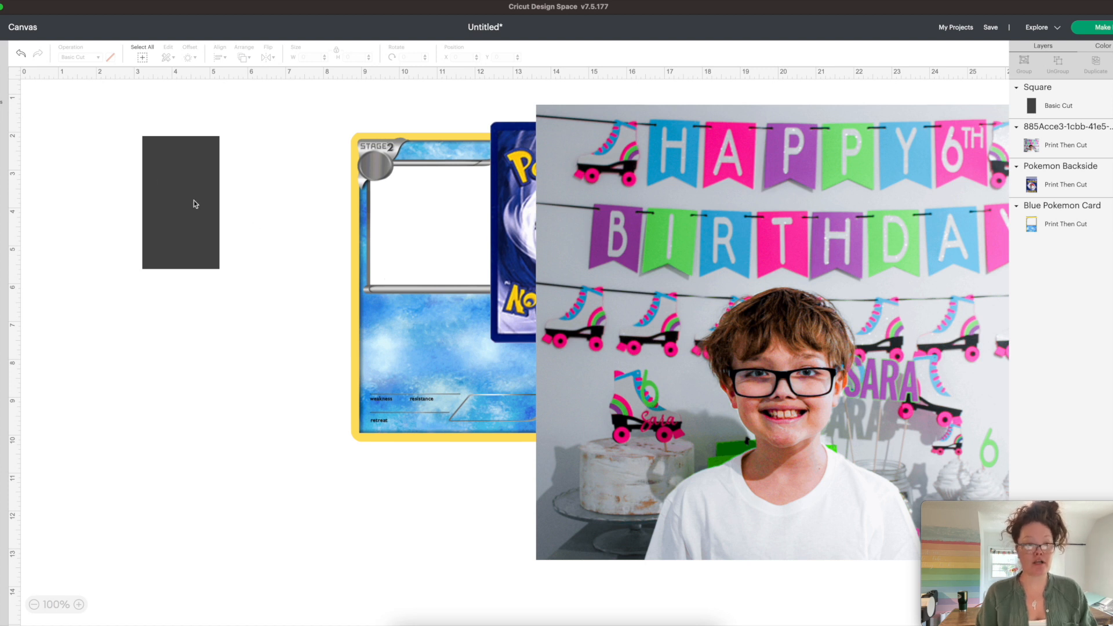
Set the dark rectangle's height to 3.4 inches and its width to 2.19 inches.
click(179, 187)
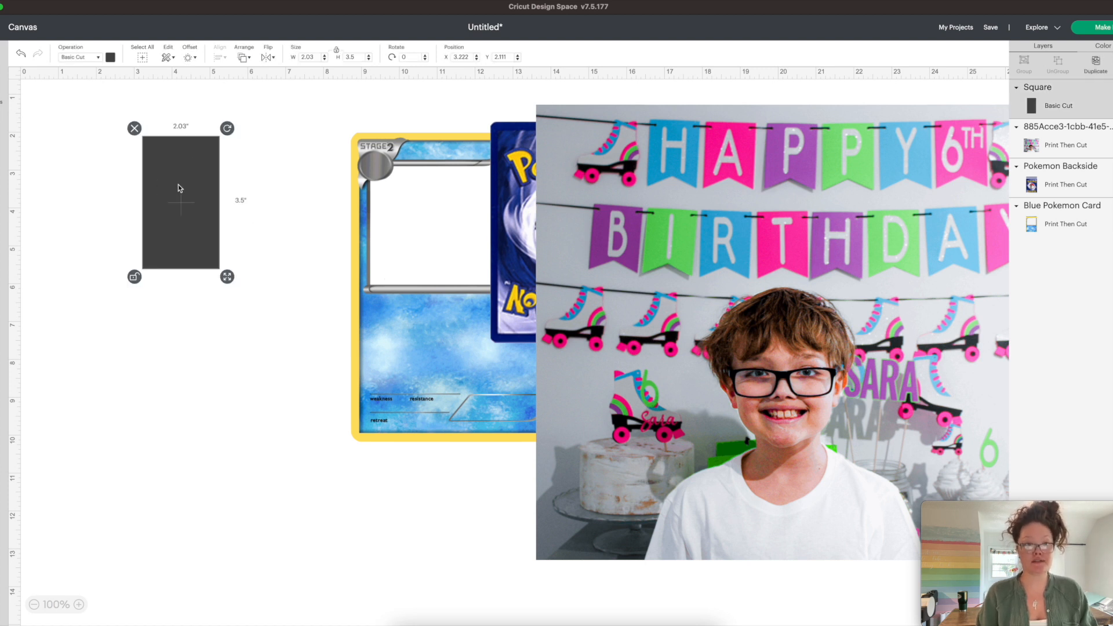
click(358, 56)
key(BackSpace)
text(4)
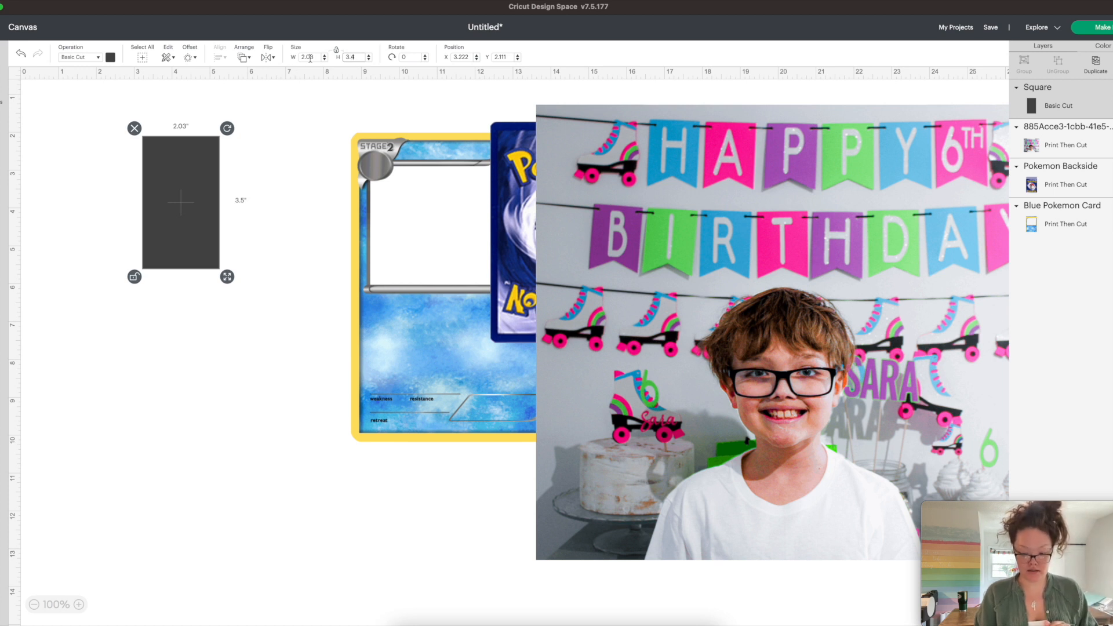
double_click(310, 58)
text(2.19)
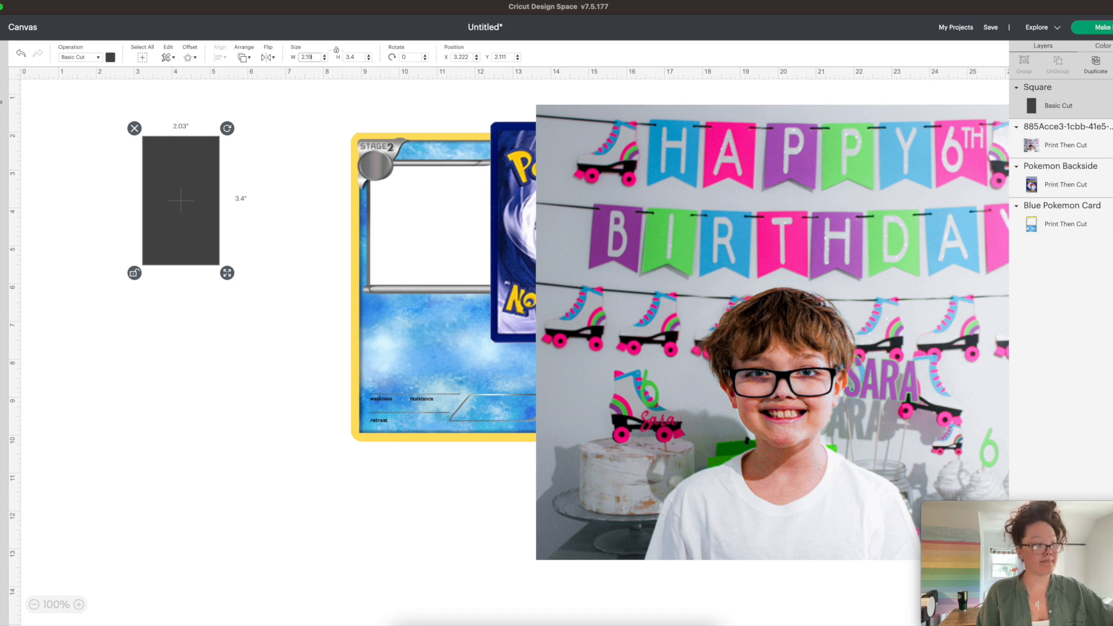
key(Return)
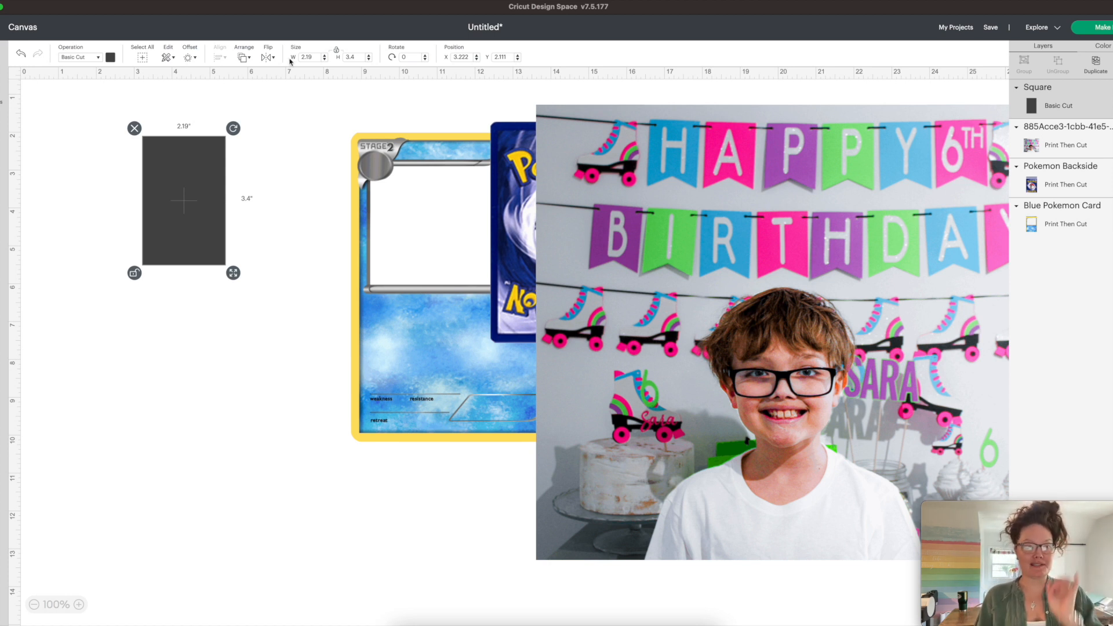
Duplicate the dark rectangle and place the two copies side by side.
drag(159, 156, 121, 158)
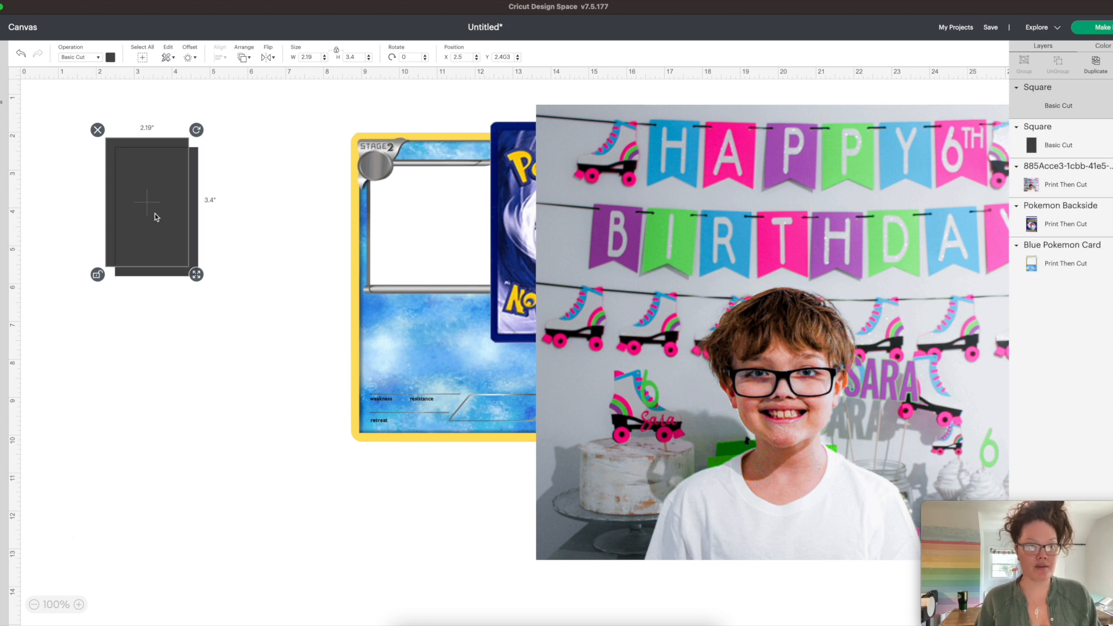
drag(155, 217, 250, 206)
Try aligning both rectangles with Center and undo the alignment.
drag(99, 102, 279, 219)
click(221, 58)
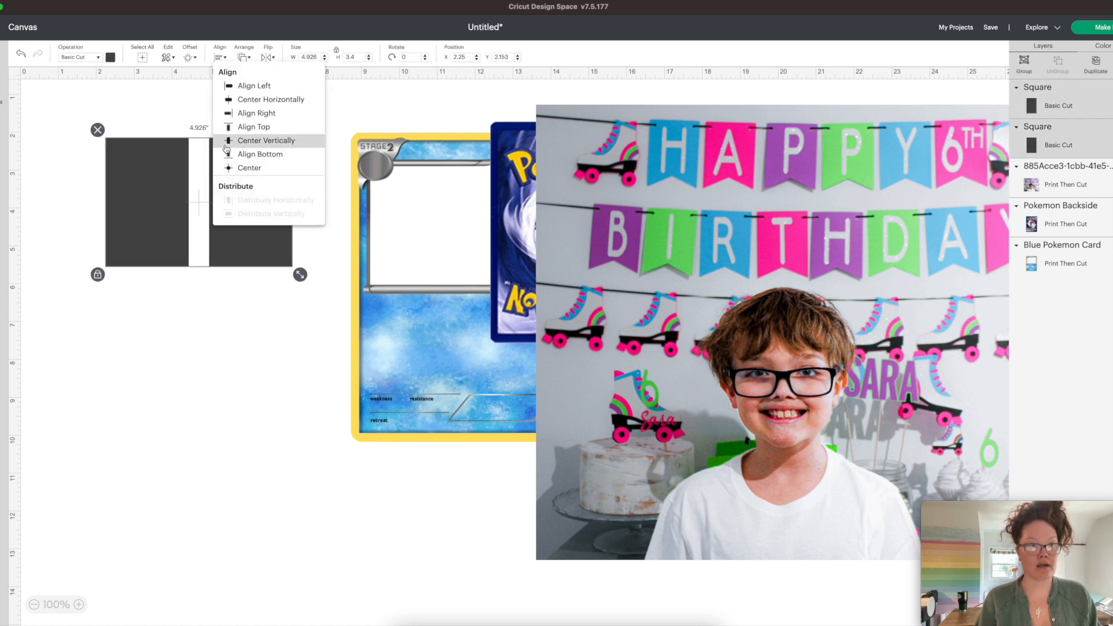
click(242, 169)
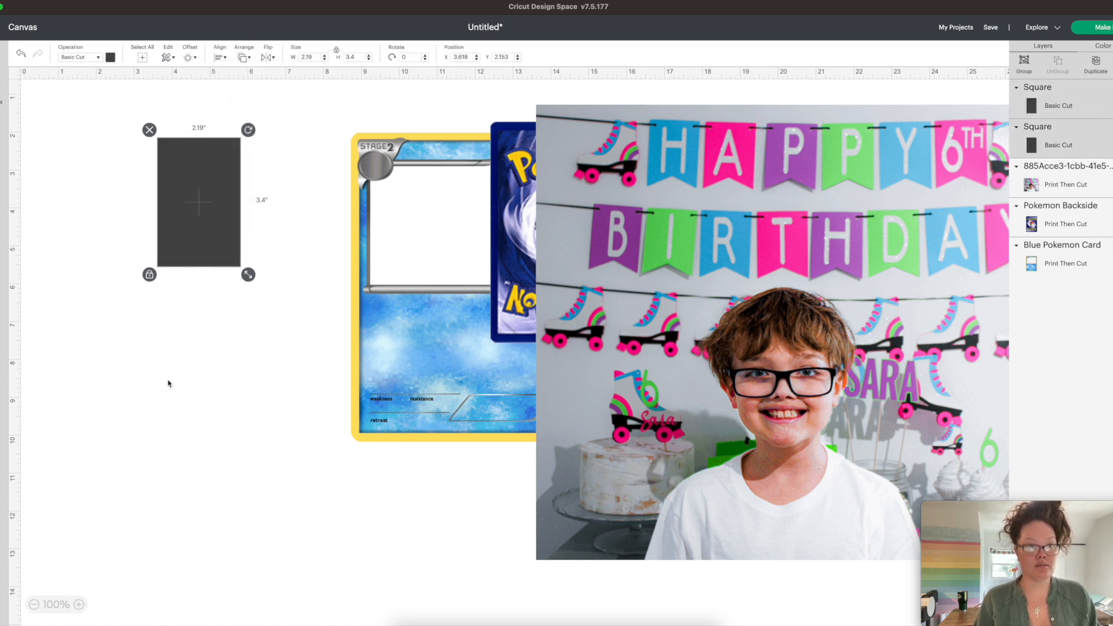
key(super+z)
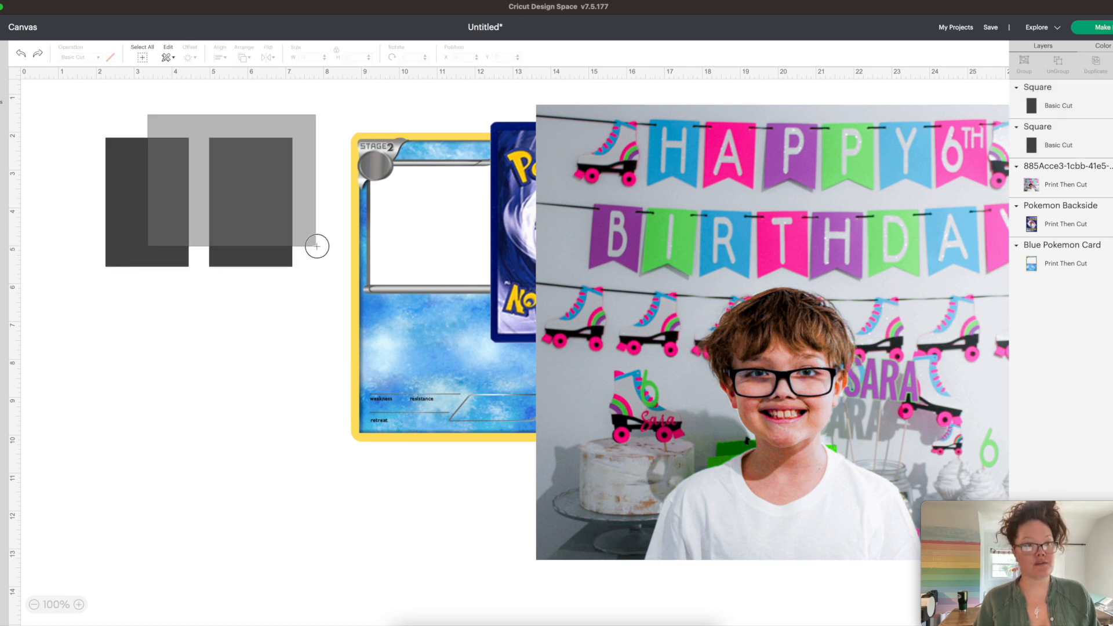
Send both dark rectangles to the back and move the blue card so that it partly overlaps them.
click(221, 57)
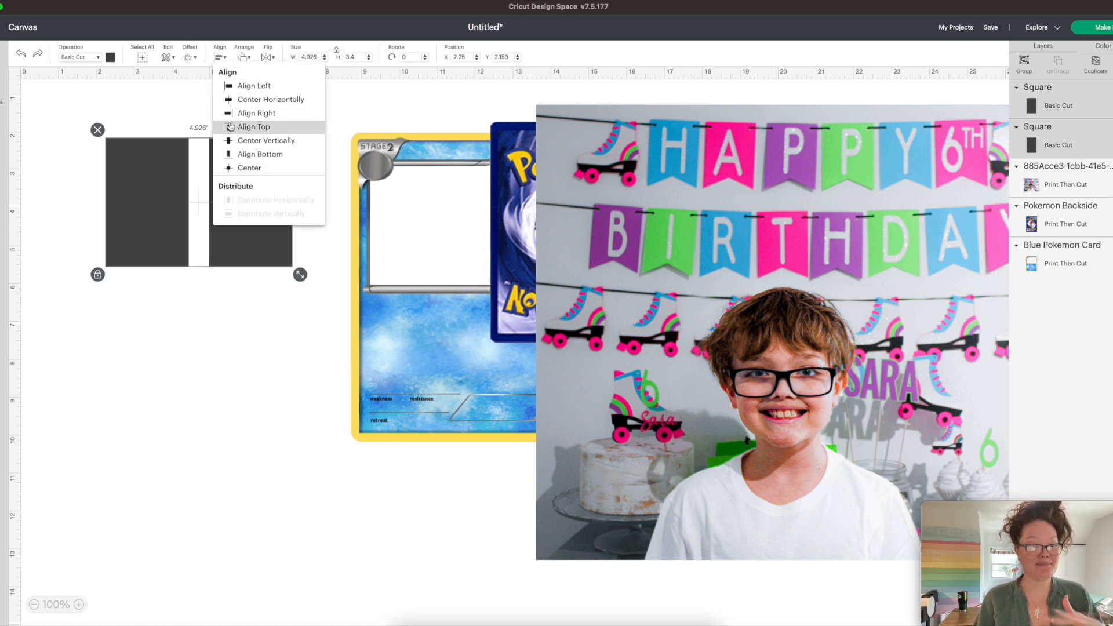
click(246, 57)
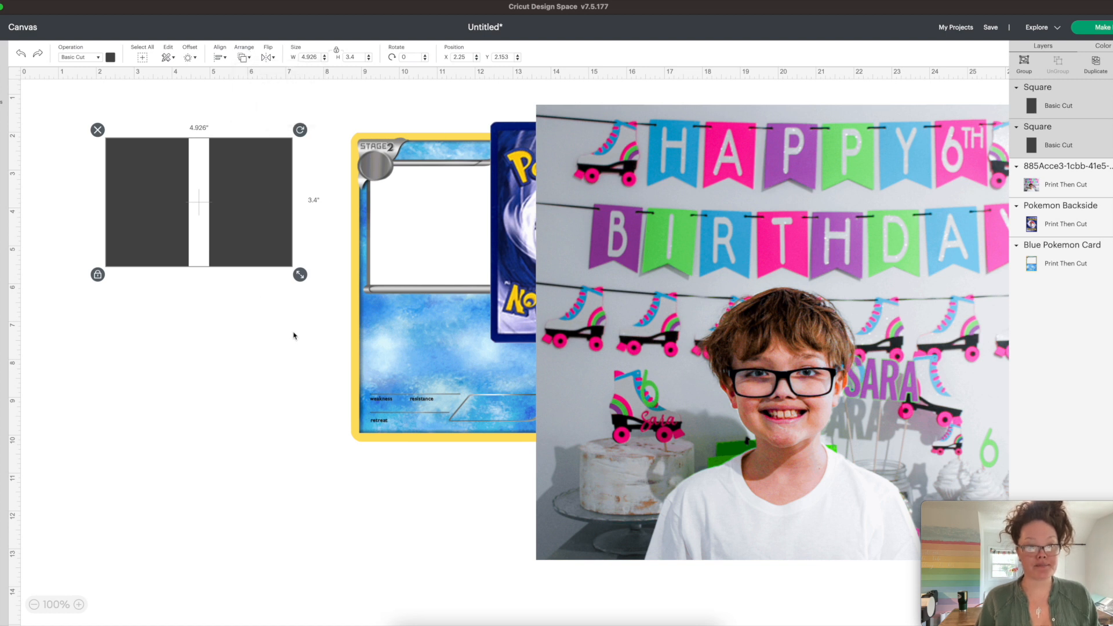
click(146, 316)
click(144, 236)
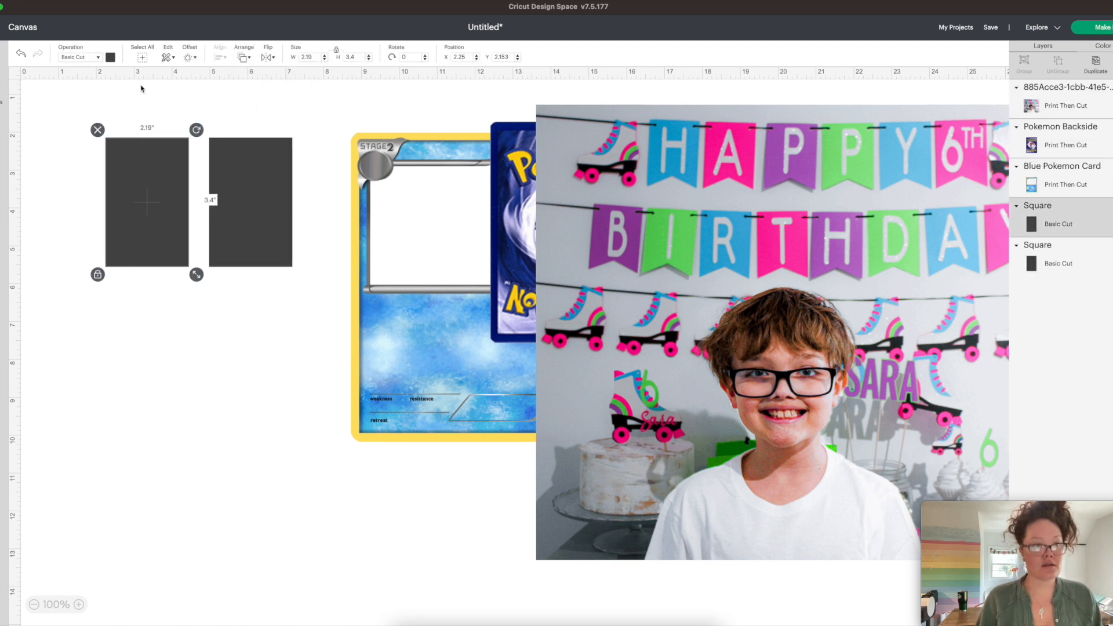
drag(425, 192, 214, 257)
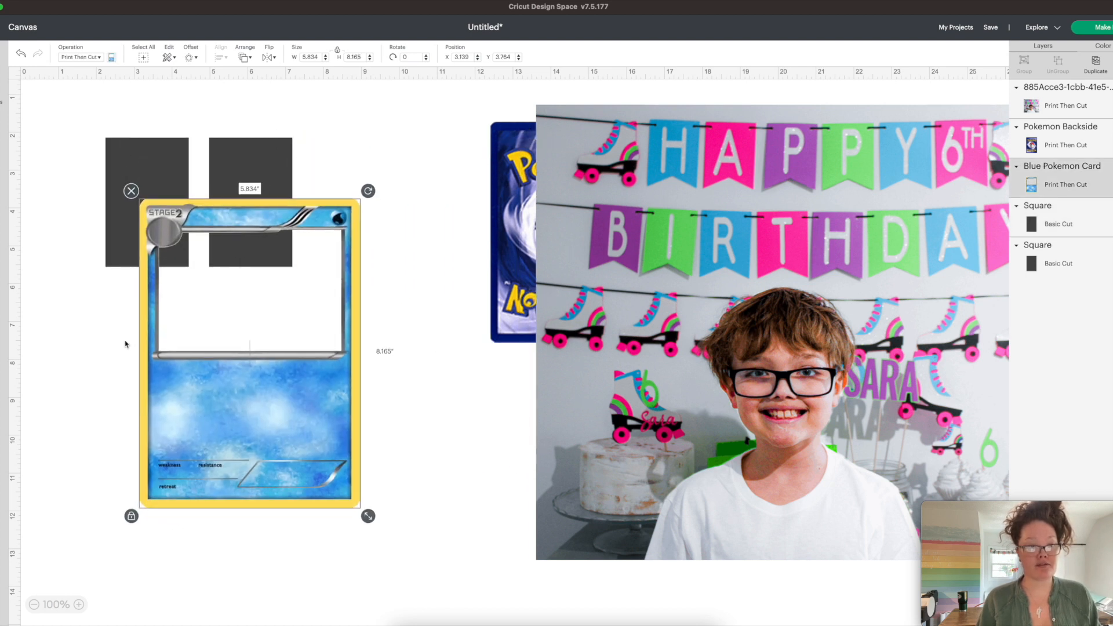
drag(144, 345, 144, 306)
Recolour the first dark rectangle yellow, fine-tuning the shade to #fbe837 to approximate the card border.
click(109, 157)
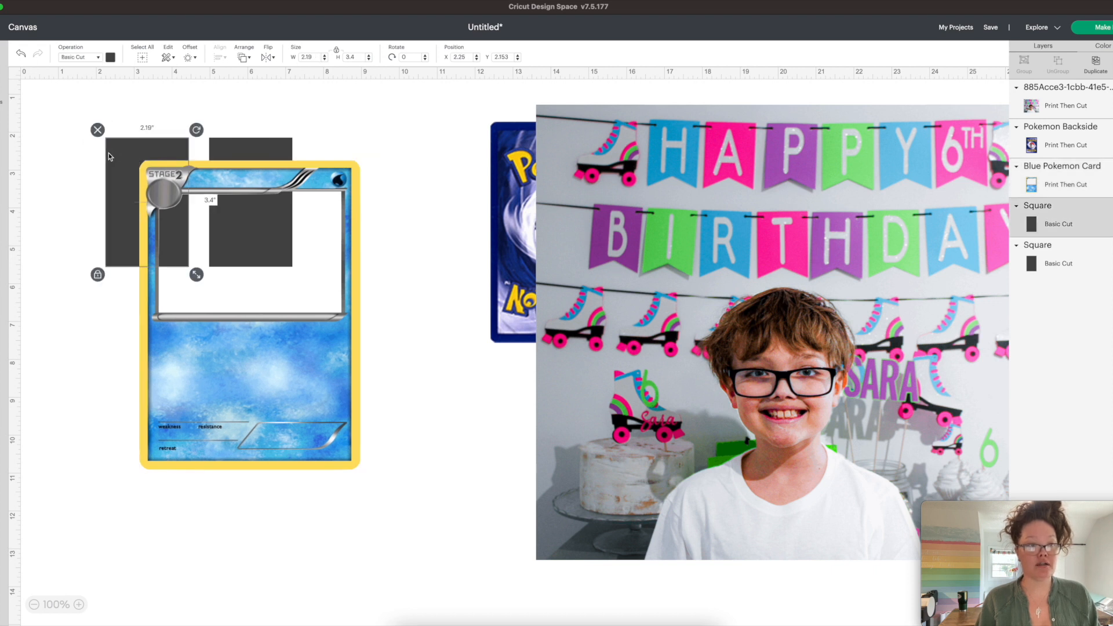
click(111, 57)
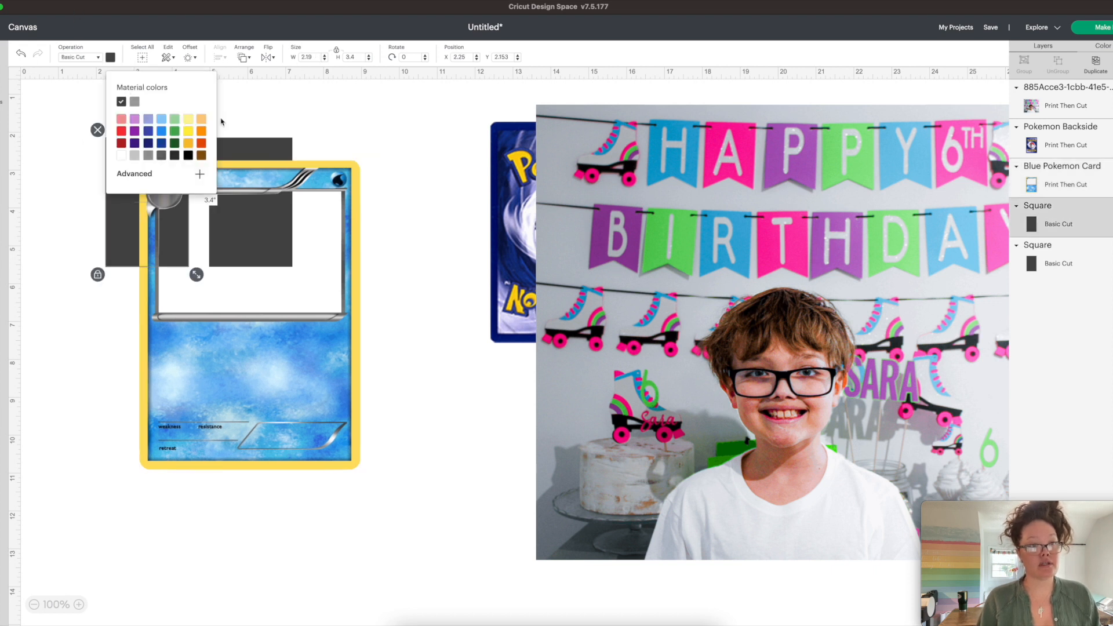
click(189, 132)
click(199, 174)
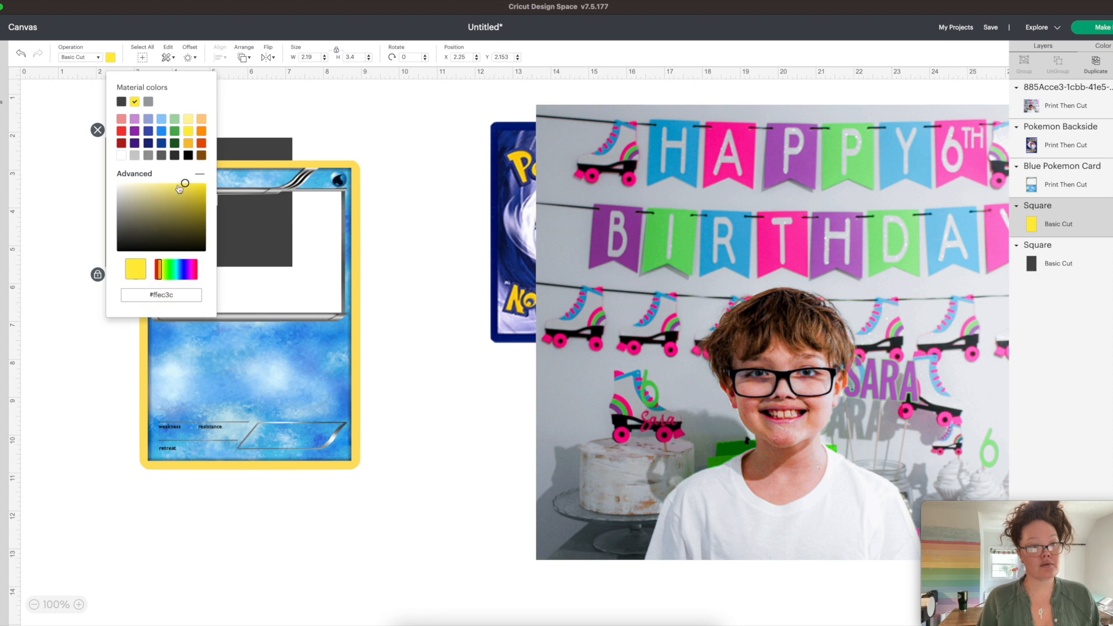
drag(186, 184, 187, 186)
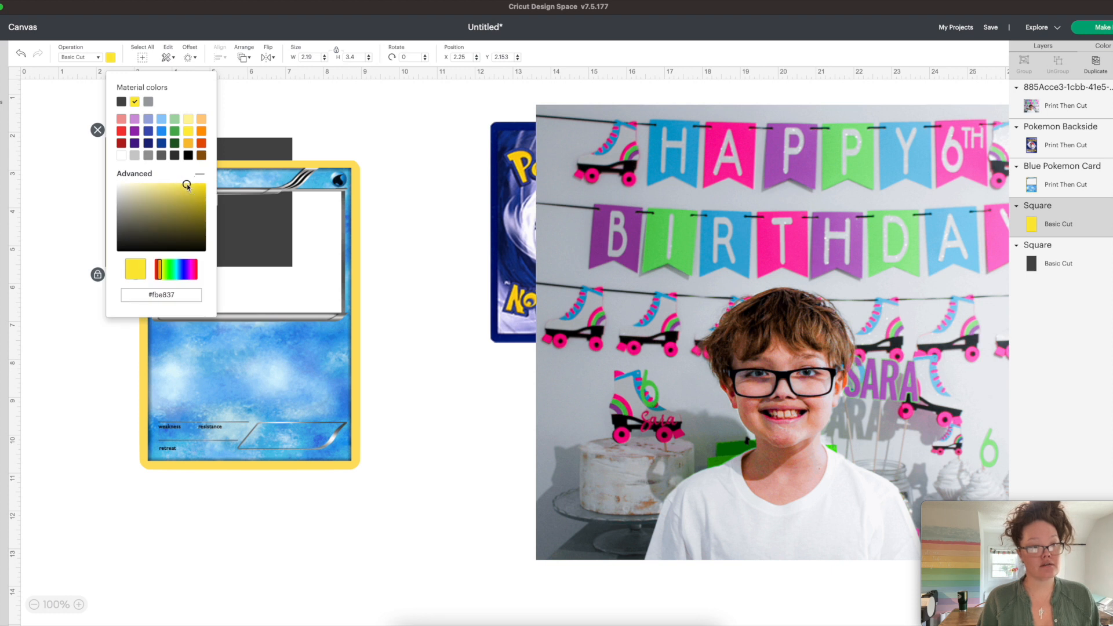
Move everything on the canvas together about 2.8 inches lower to clear space above the rectangles.
key(super+a)
drag(135, 228, 135, 254)
click(145, 162)
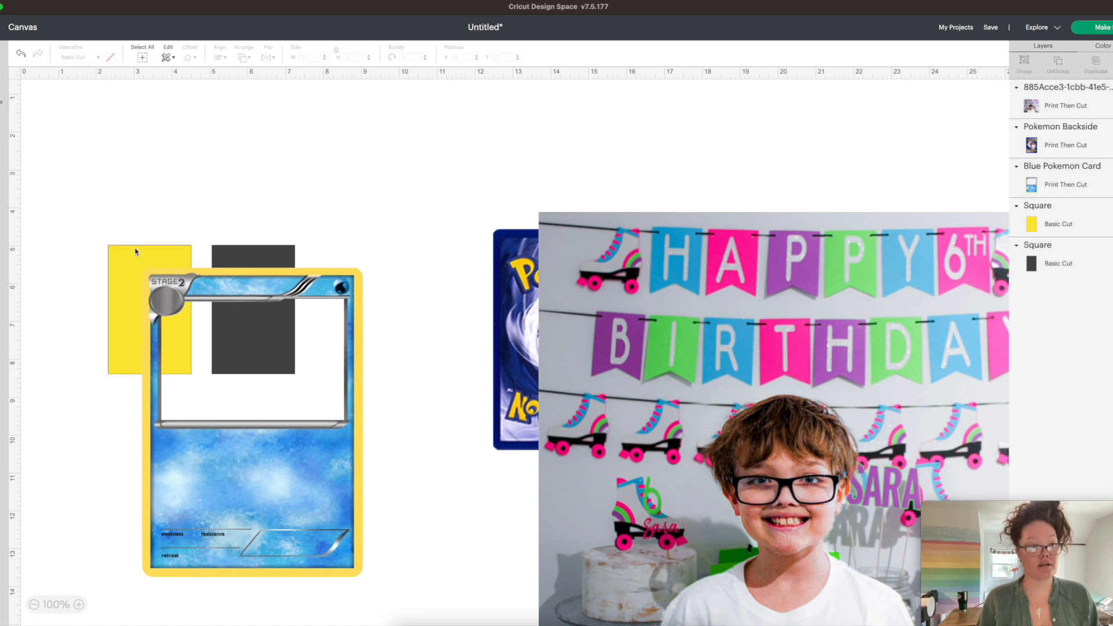
Fine-tune the yellow rectangle's custom colour to #f9e73c to match the blue card's border more closely.
click(124, 313)
click(110, 56)
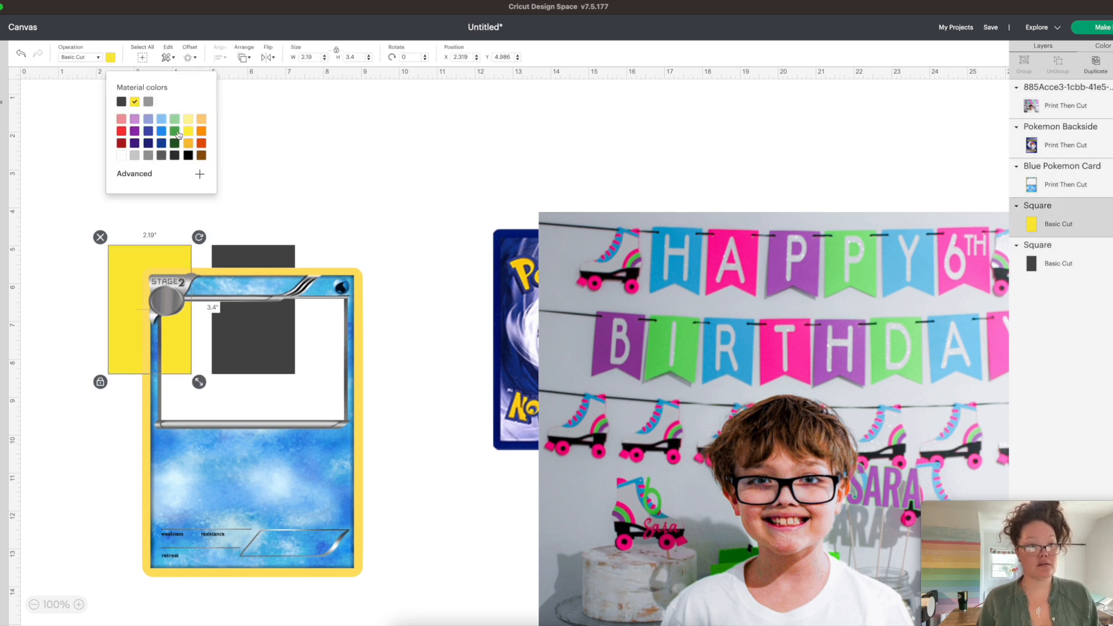
click(146, 175)
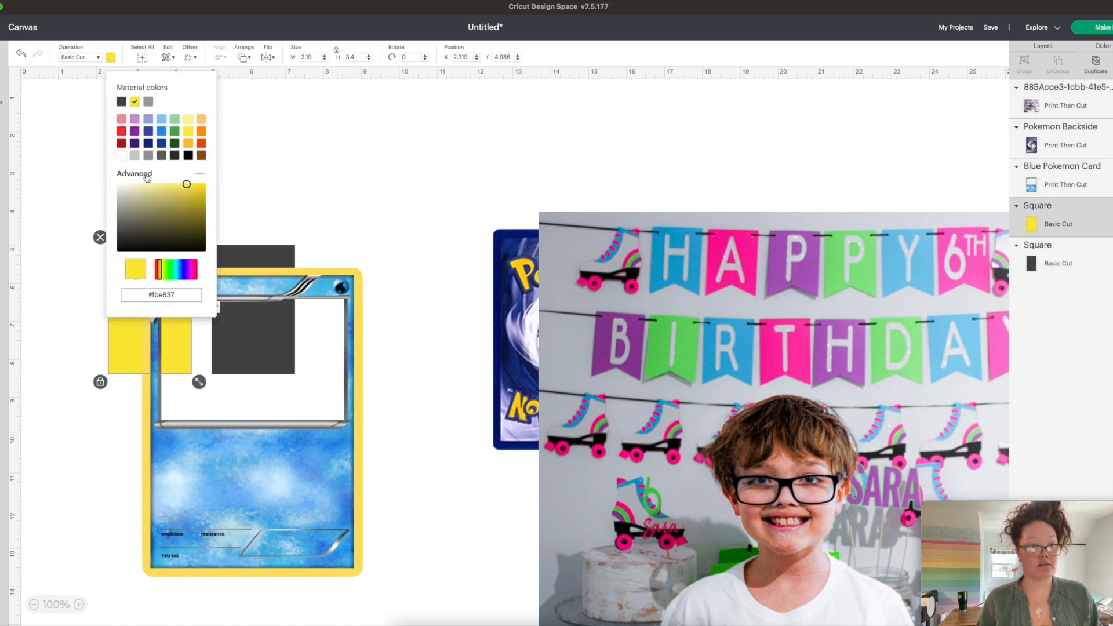
click(185, 183)
drag(185, 184, 187, 183)
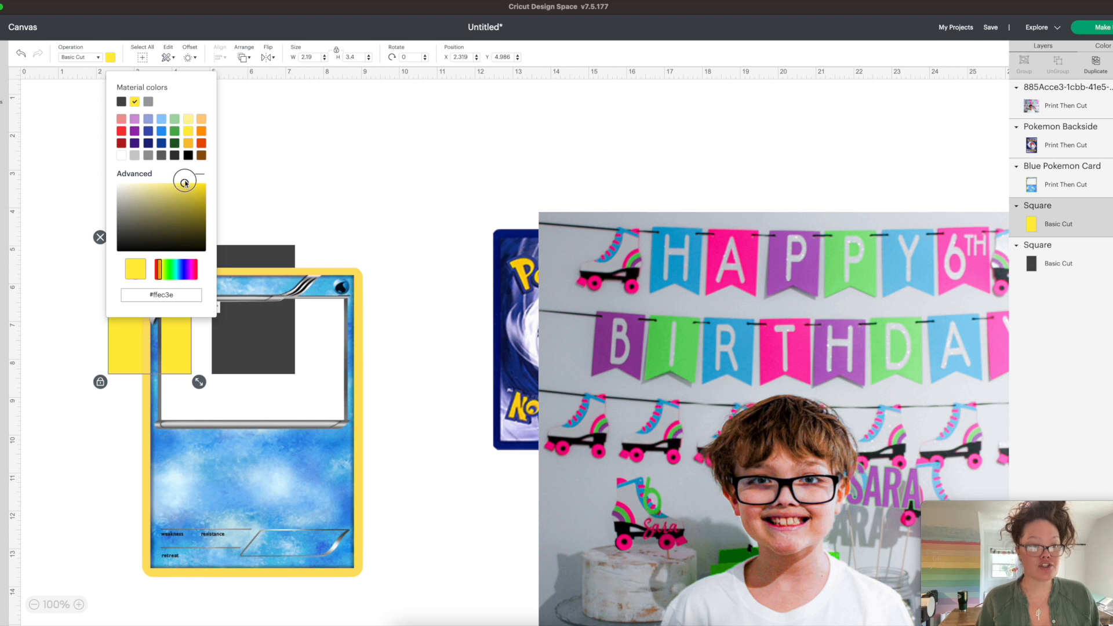
mouse_move(184, 183)
mouse_down()
mouse_move(174, 185)
mouse_move(186, 184)
mouse_up()
click(187, 184)
click(187, 184)
drag(187, 185, 186, 187)
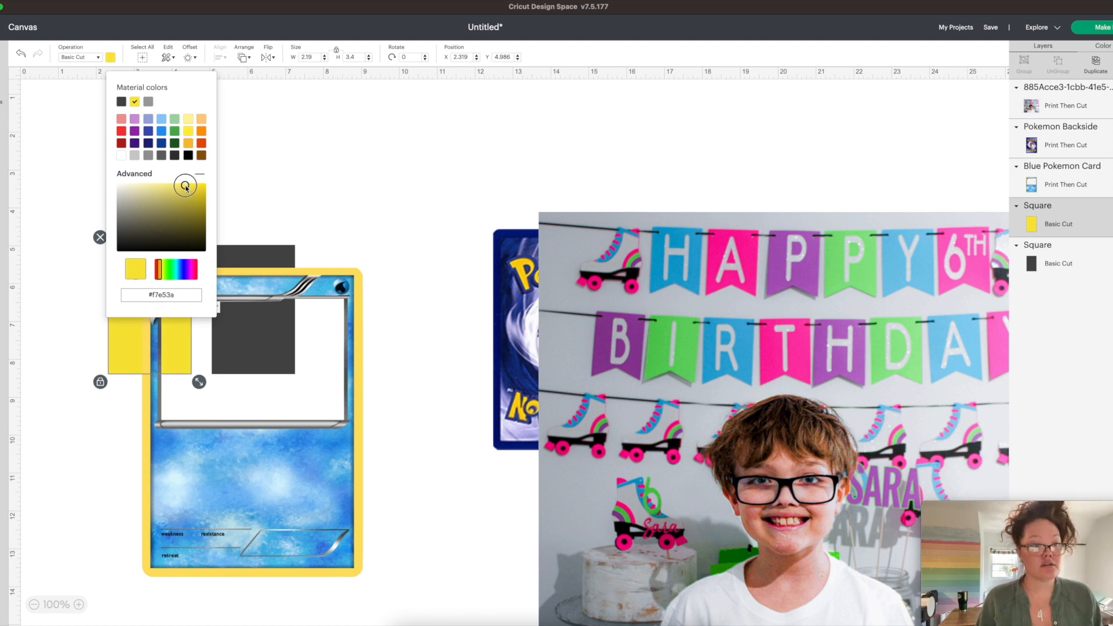
click(185, 187)
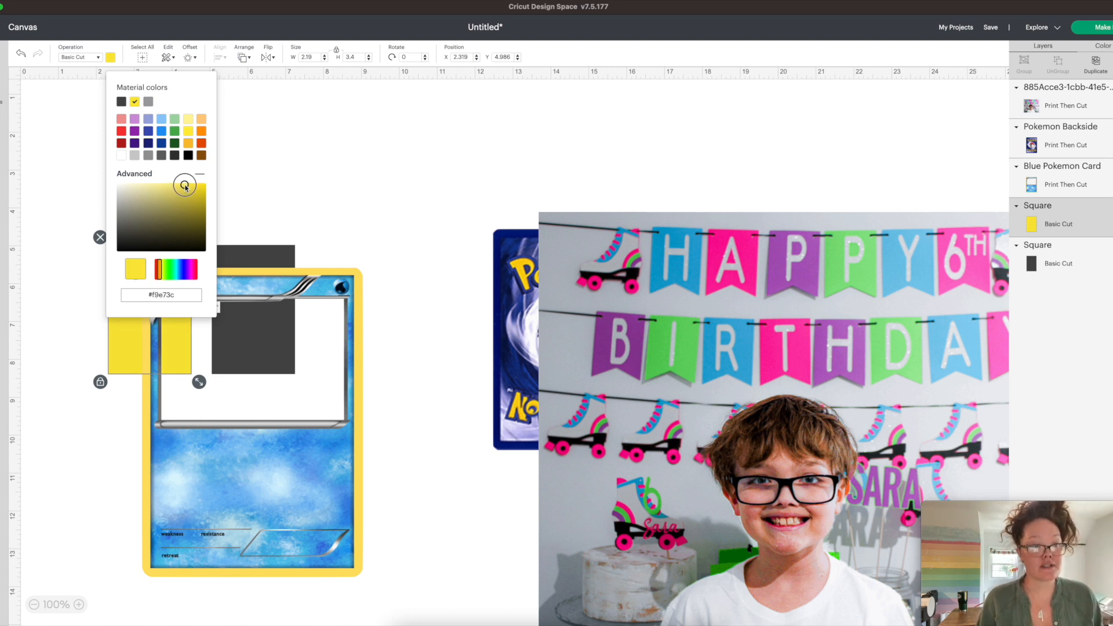
click(41, 539)
Shrink the blue card onto the yellow rectangle and stretch it without fixed proportions to about 2.092 by 3.256 inches.
click(223, 503)
drag(376, 590, 180, 347)
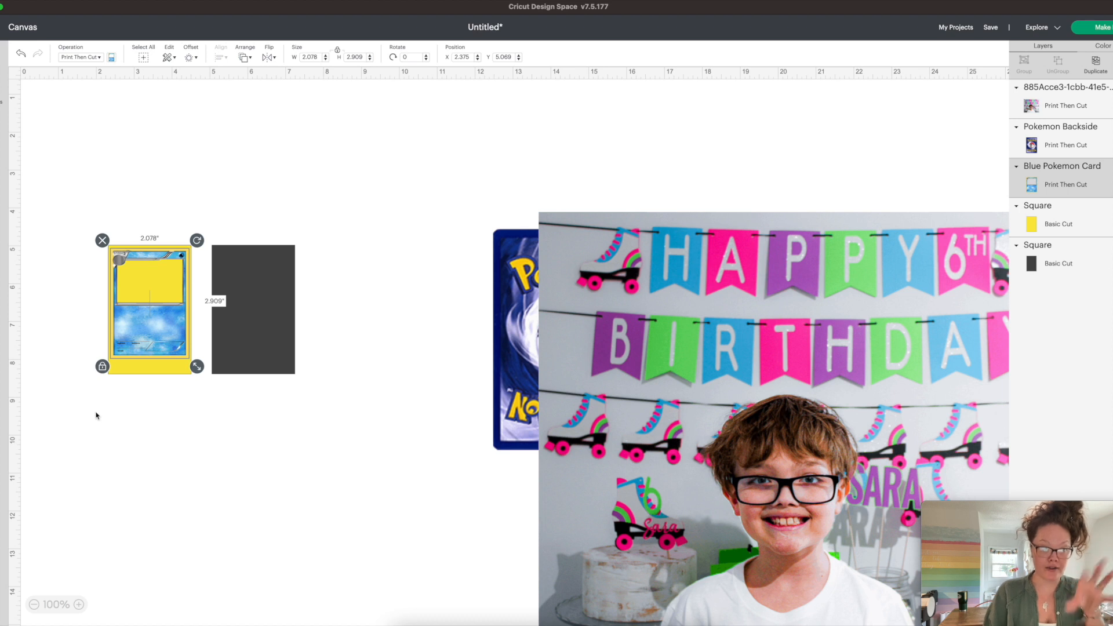
click(102, 367)
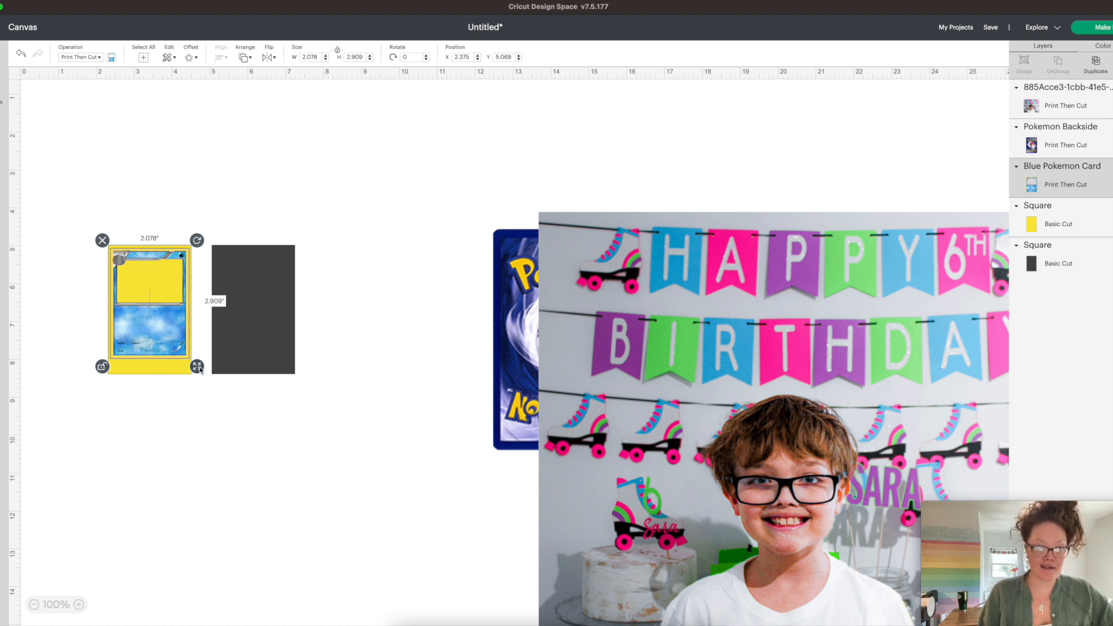
drag(198, 367, 199, 370)
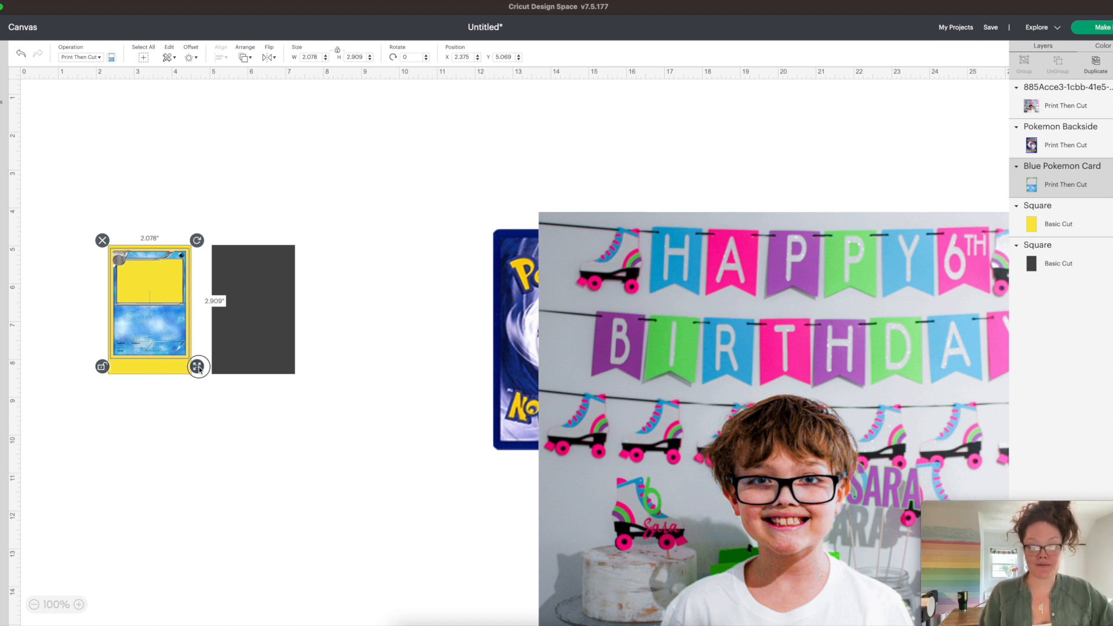
drag(198, 370, 199, 382)
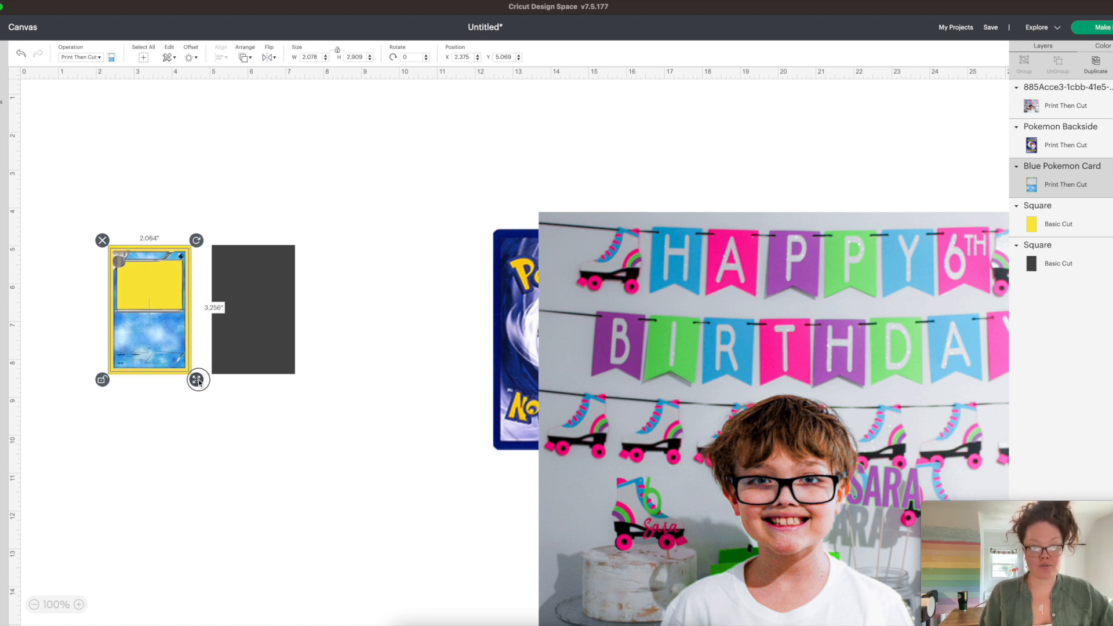
drag(198, 382, 197, 382)
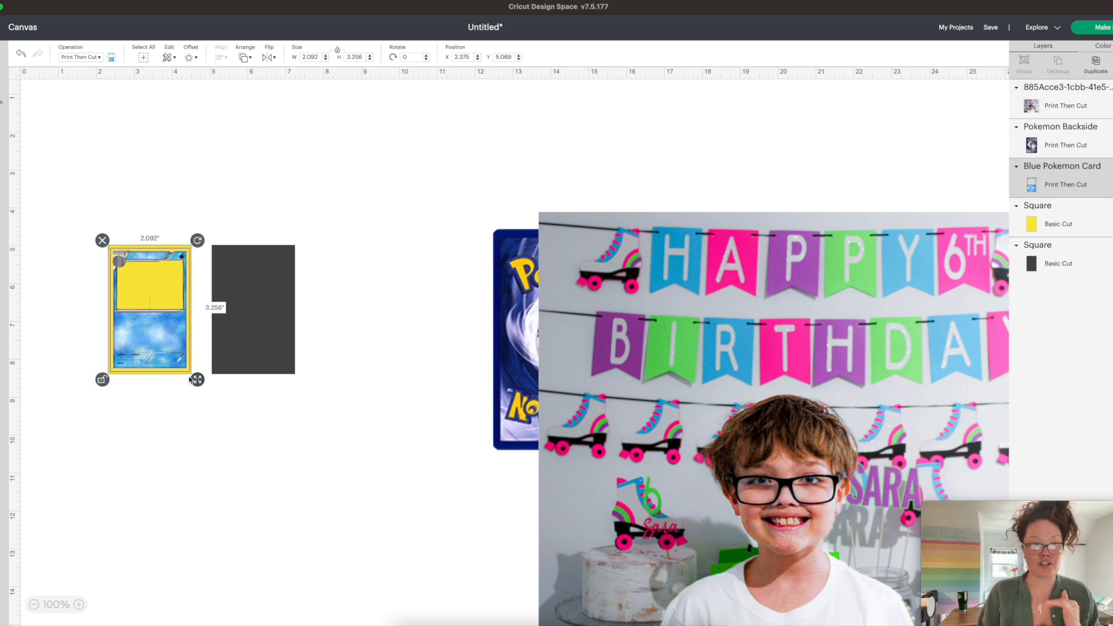
click(164, 410)
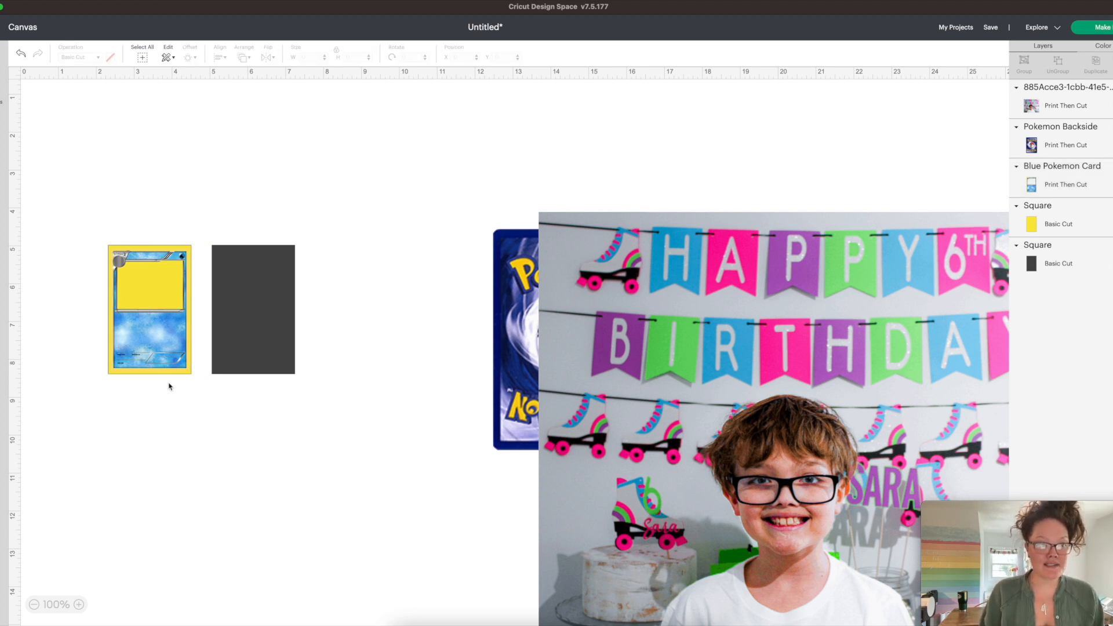
Move the Pokémon card back partly over the dark rectangle and recolour that rectangle navy blue.
drag(511, 360, 287, 367)
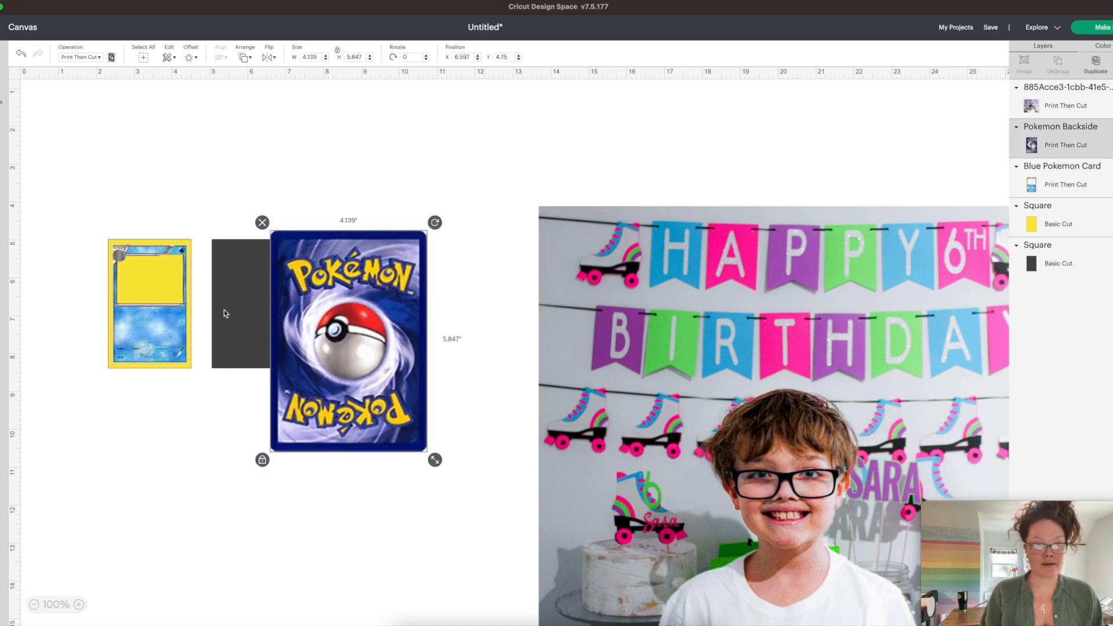
click(225, 314)
click(110, 57)
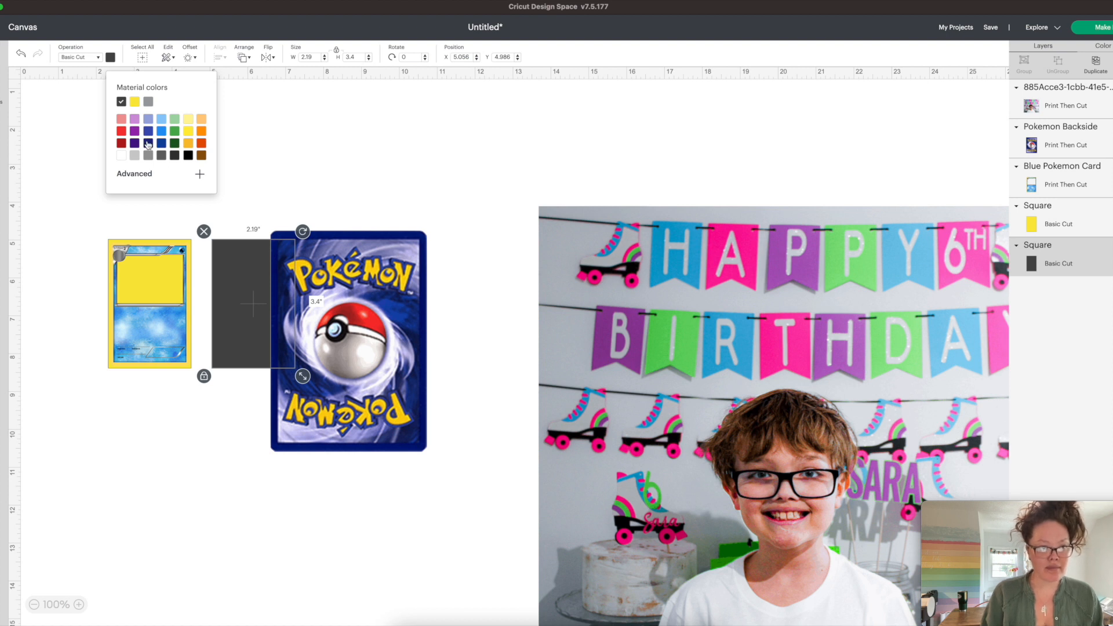
click(148, 143)
click(198, 432)
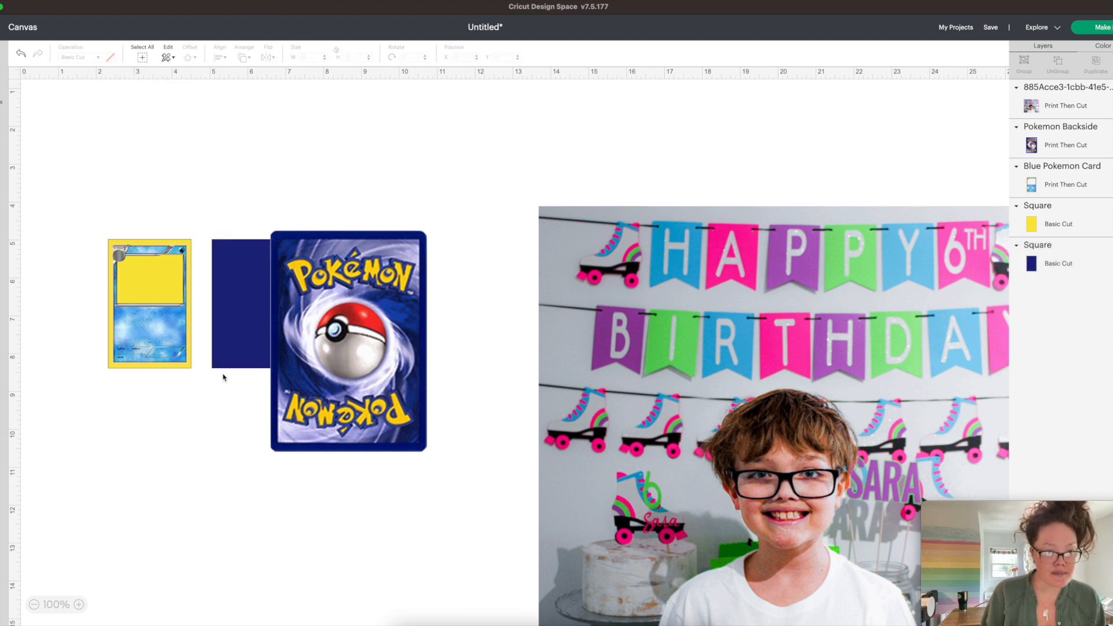
Scale the Pokémon card back proportionally to about 2.163 by 3.056 inches and place it on the navy rectangle.
drag(318, 362, 303, 364)
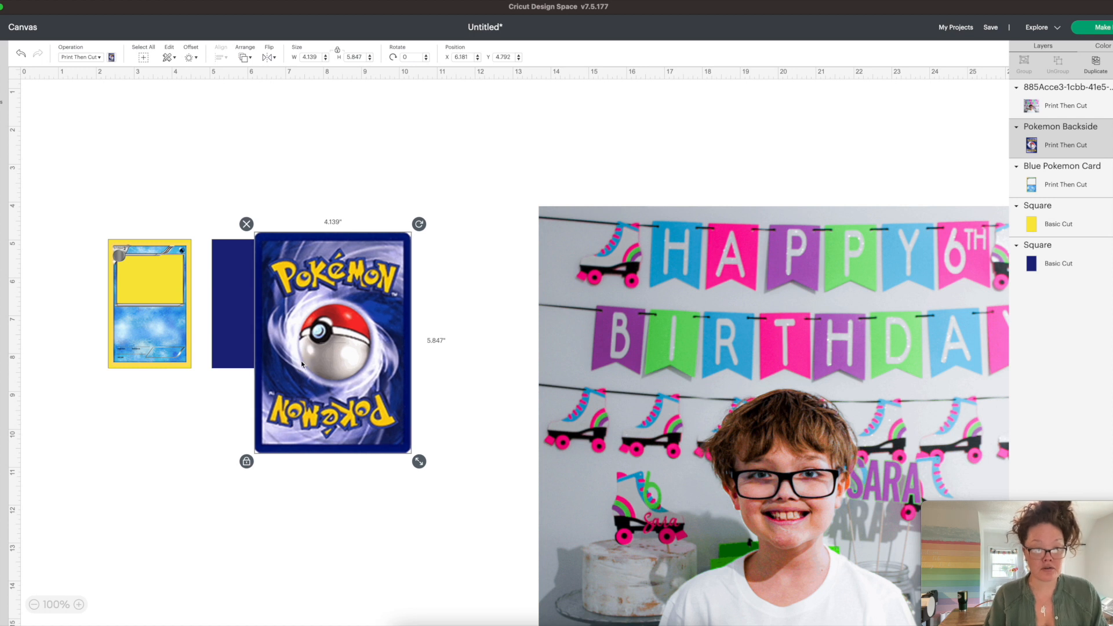
drag(419, 462, 356, 389)
drag(305, 339, 269, 348)
drag(321, 397, 298, 378)
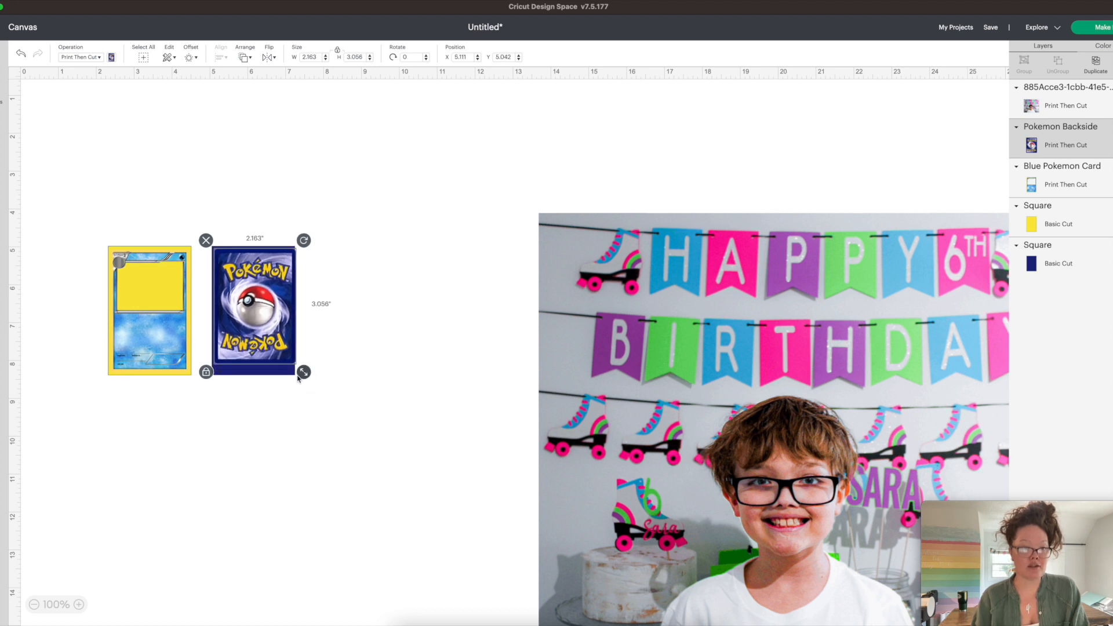
Reposition the Pokémon card back slightly and stretch its height to fill the navy rectangle.
click(173, 352)
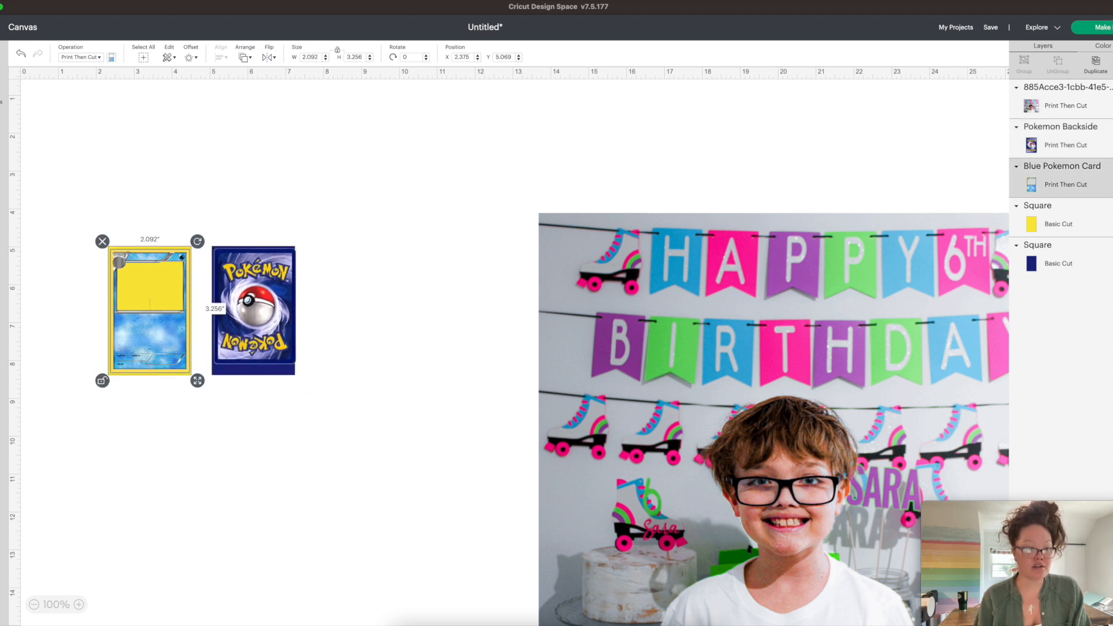
click(79, 604)
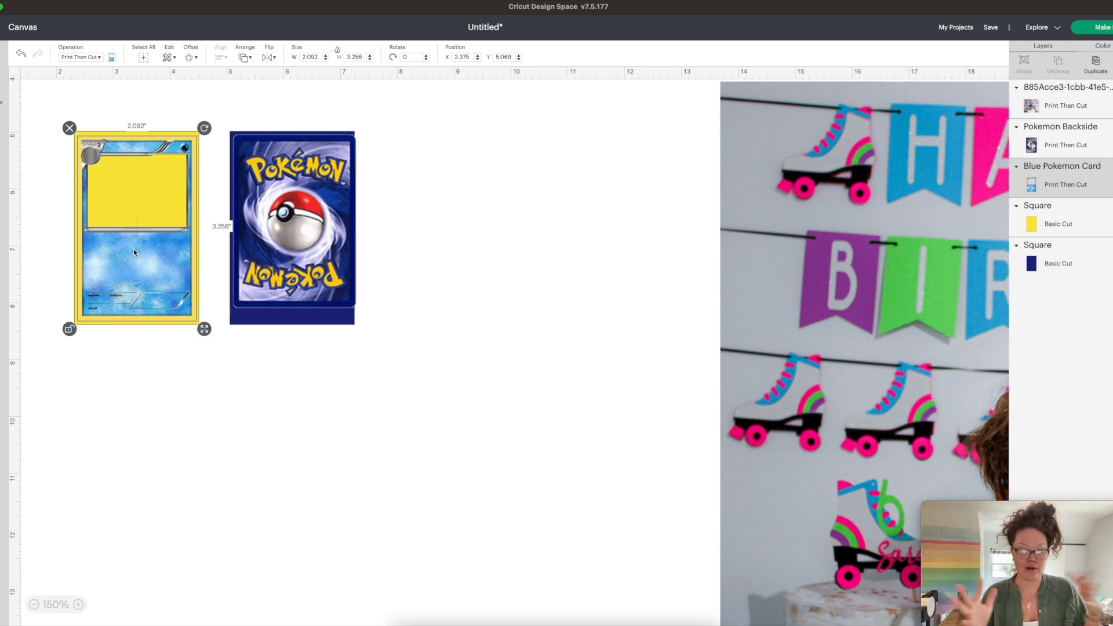
click(130, 370)
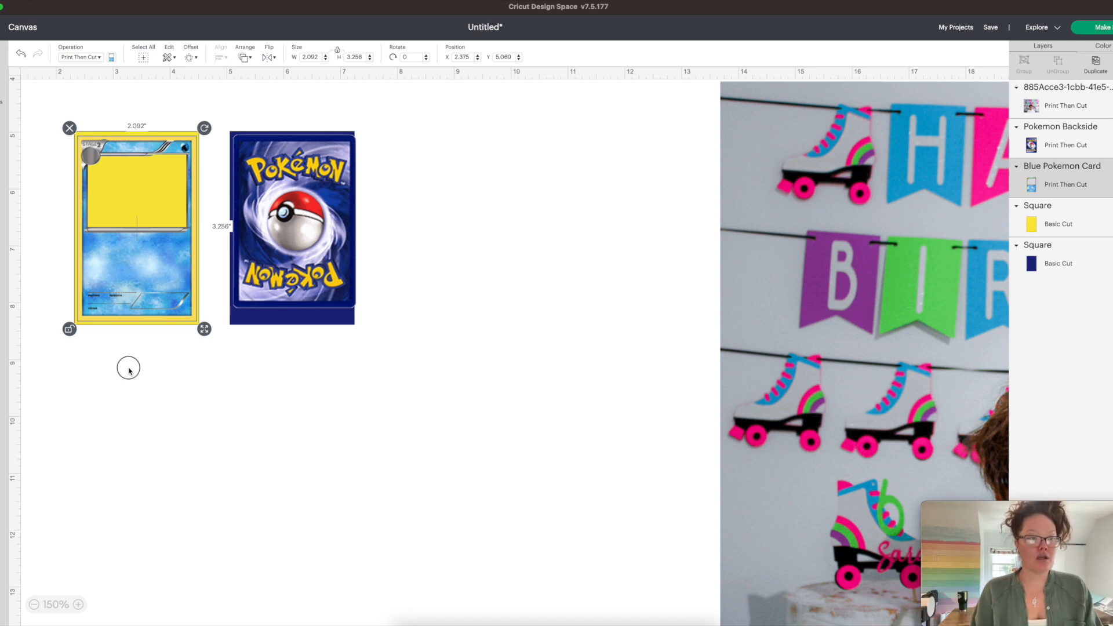
click(318, 238)
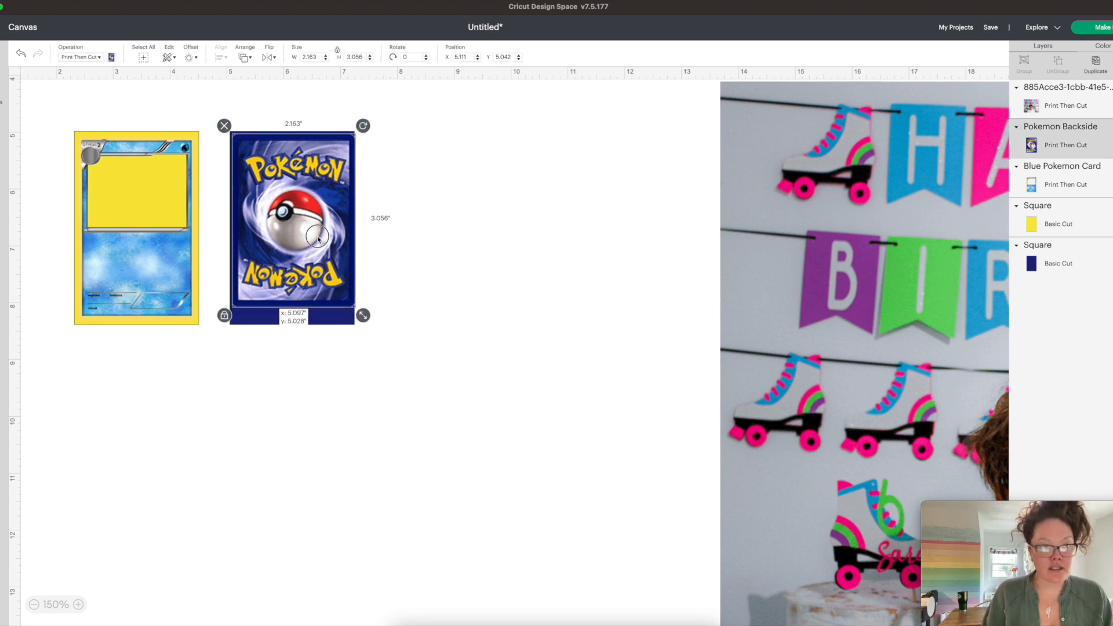
drag(362, 316, 359, 334)
Center the Pokémon card back on the navy rectangle and the blue card on the yellow rectangle.
drag(312, 364, 233, 105)
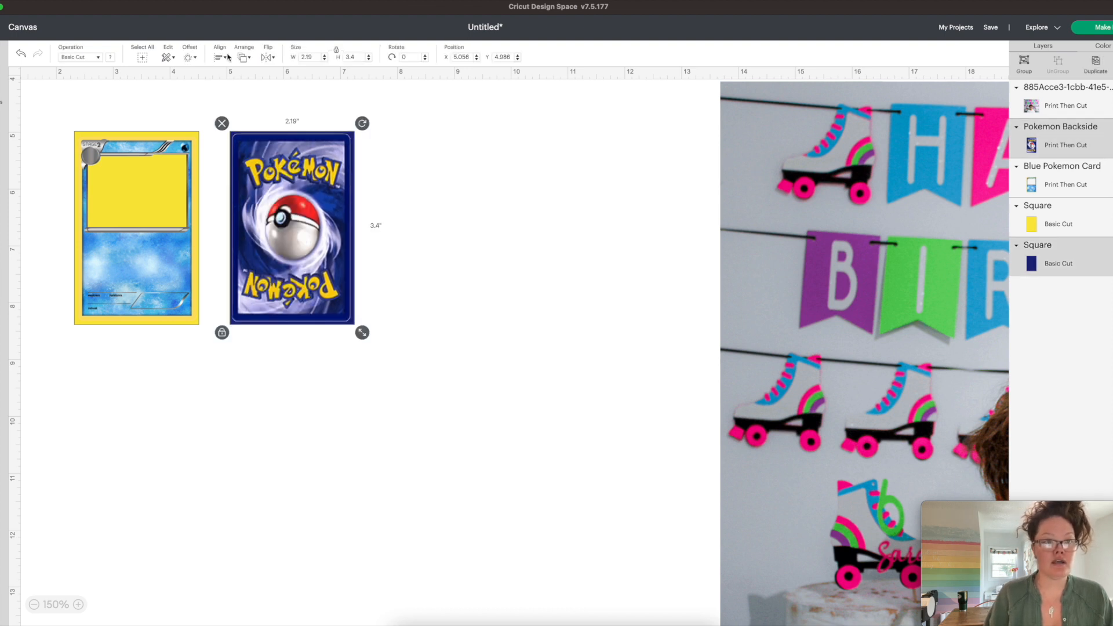
click(224, 58)
click(262, 168)
drag(129, 107, 150, 277)
click(222, 58)
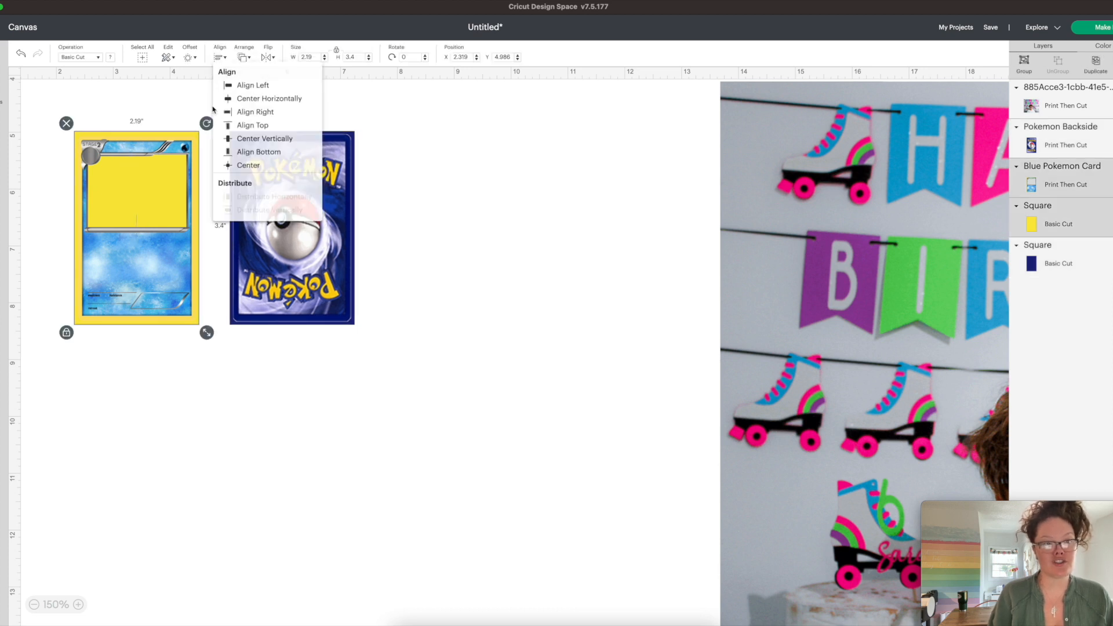
click(236, 169)
click(213, 483)
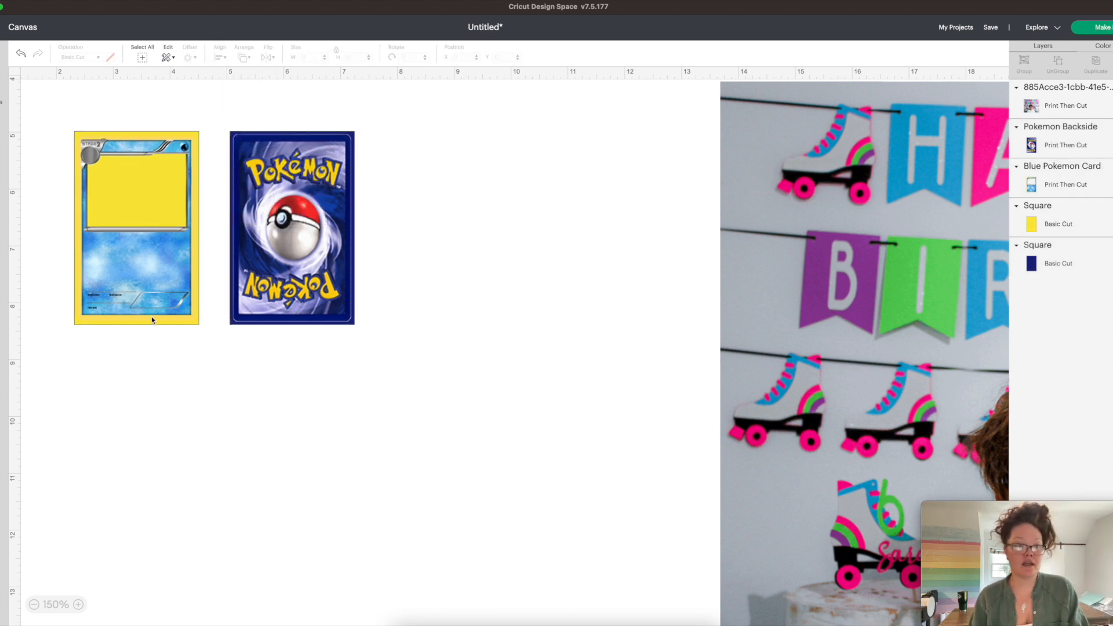
Set the boy's photo width to 3 inches and place it over the blue card.
drag(760, 272, 588, 266)
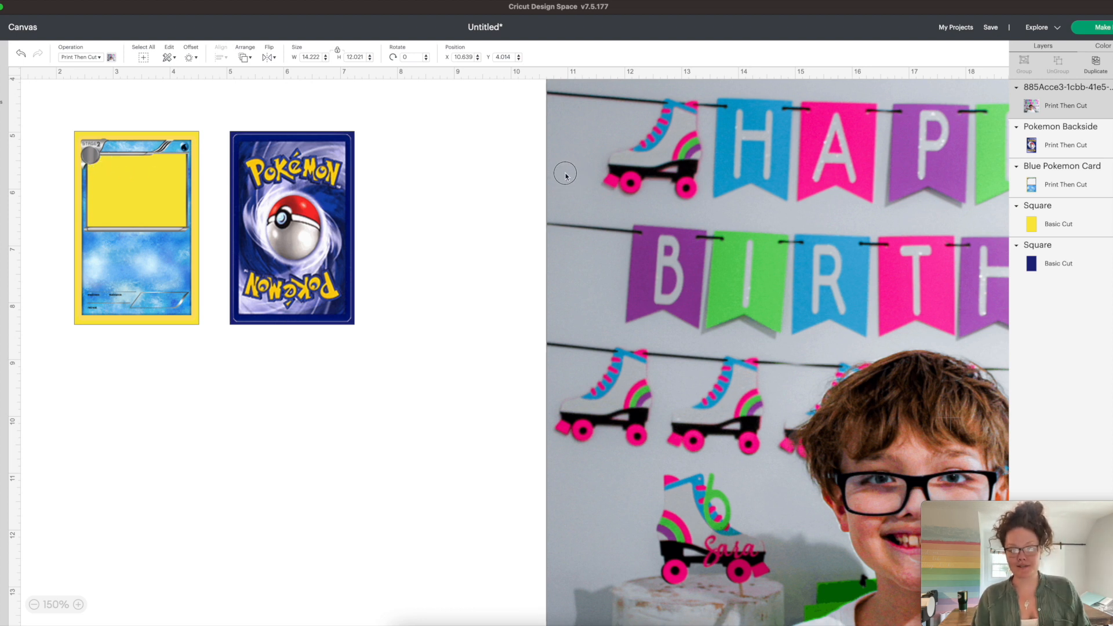
drag(696, 261, 595, 233)
click(313, 57)
text(3)
key(Return)
drag(508, 140, 119, 222)
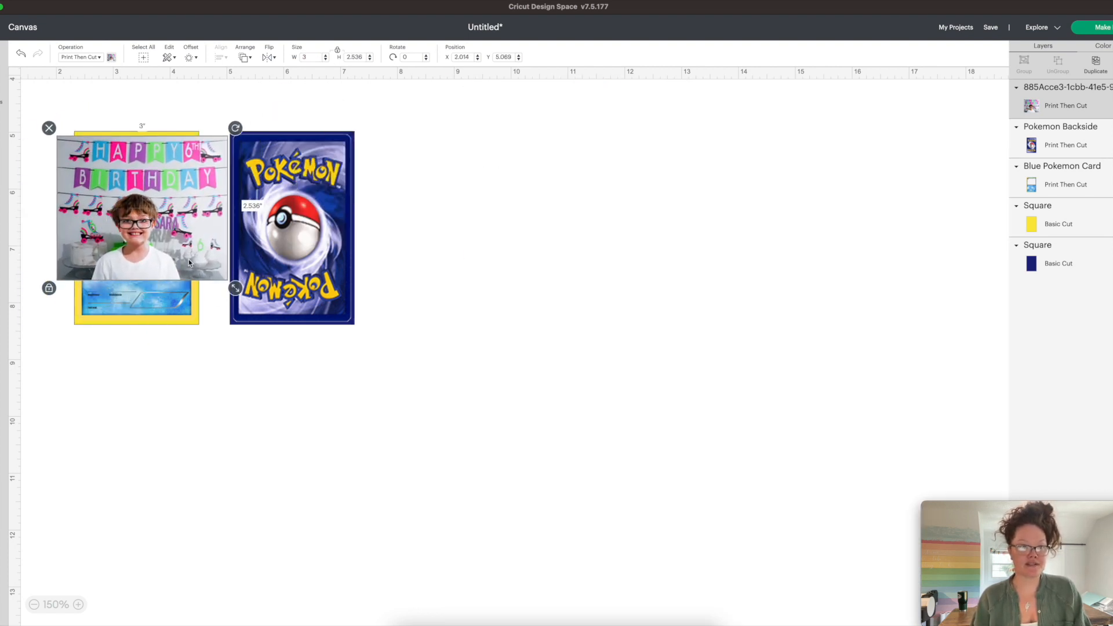
Shrink the photo to about 1.8 inches wide over the card's window and move its layer beneath the blue card.
drag(235, 287, 162, 221)
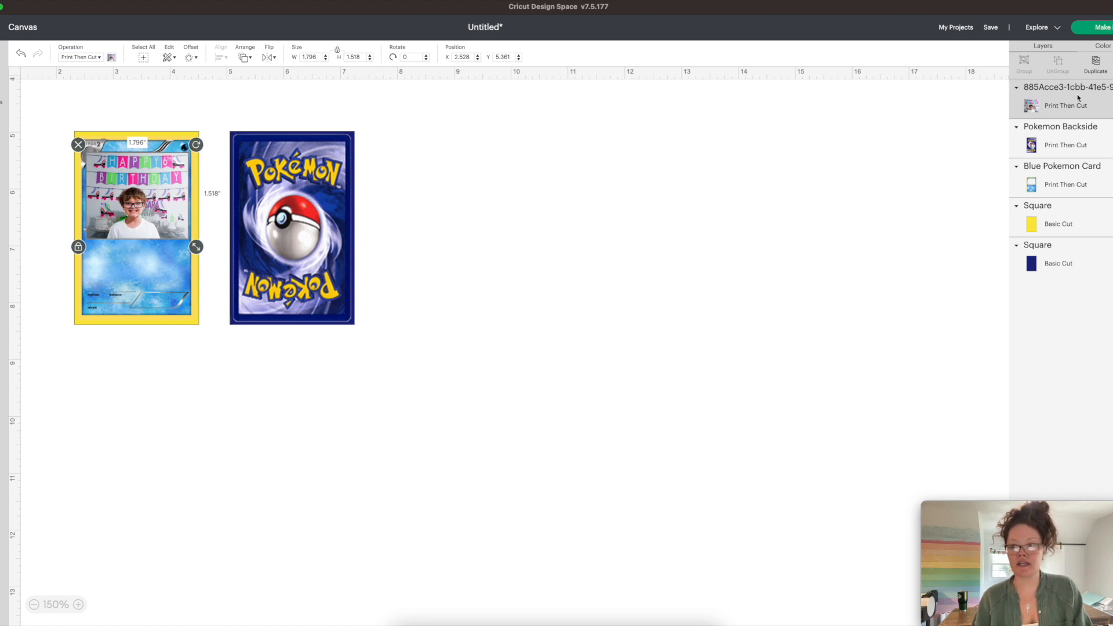
drag(1069, 99, 1081, 184)
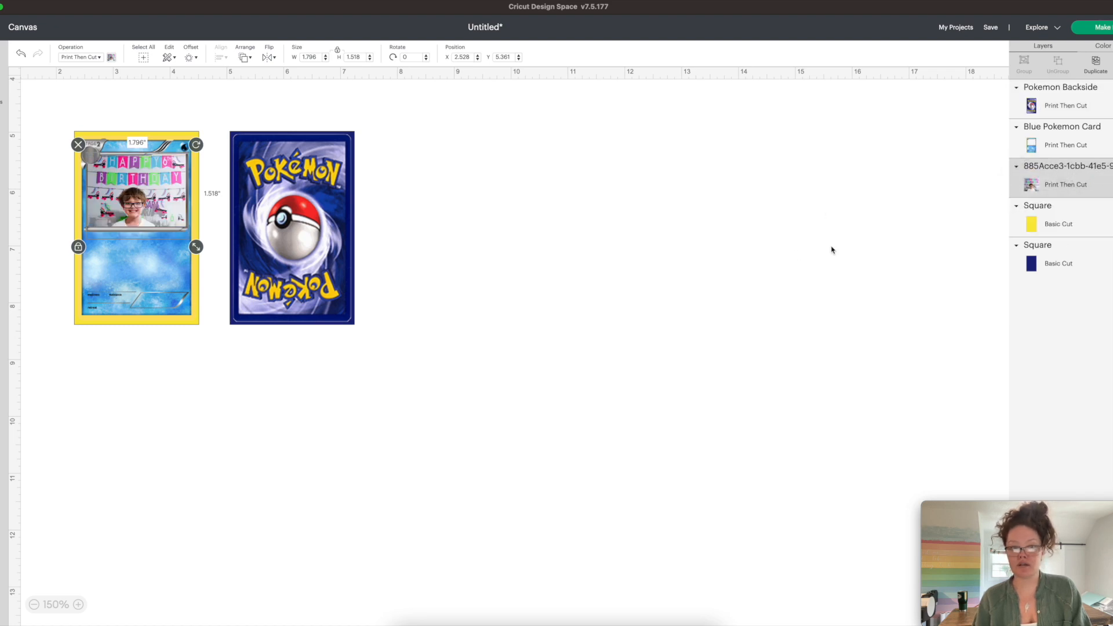
click(920, 230)
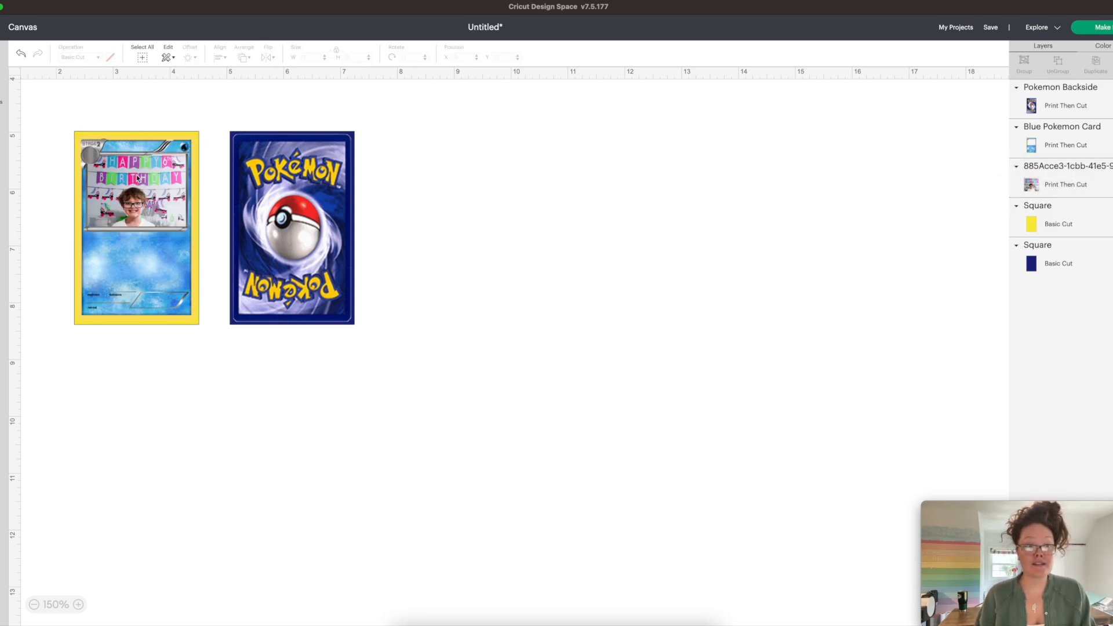
Enlarge the photo to about 2.693 inches wide and move it off the card to the empty canvas area.
click(1086, 177)
drag(197, 247, 196, 221)
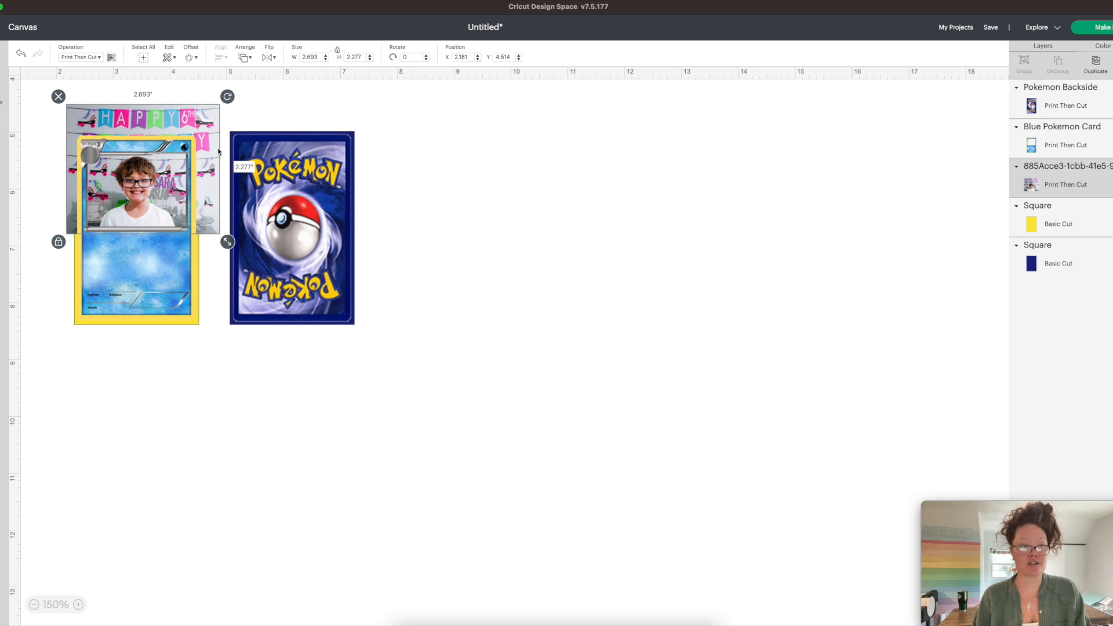
drag(196, 117, 668, 151)
Duplicate the blue card and place the copy on the empty canvas below the two cards.
click(183, 267)
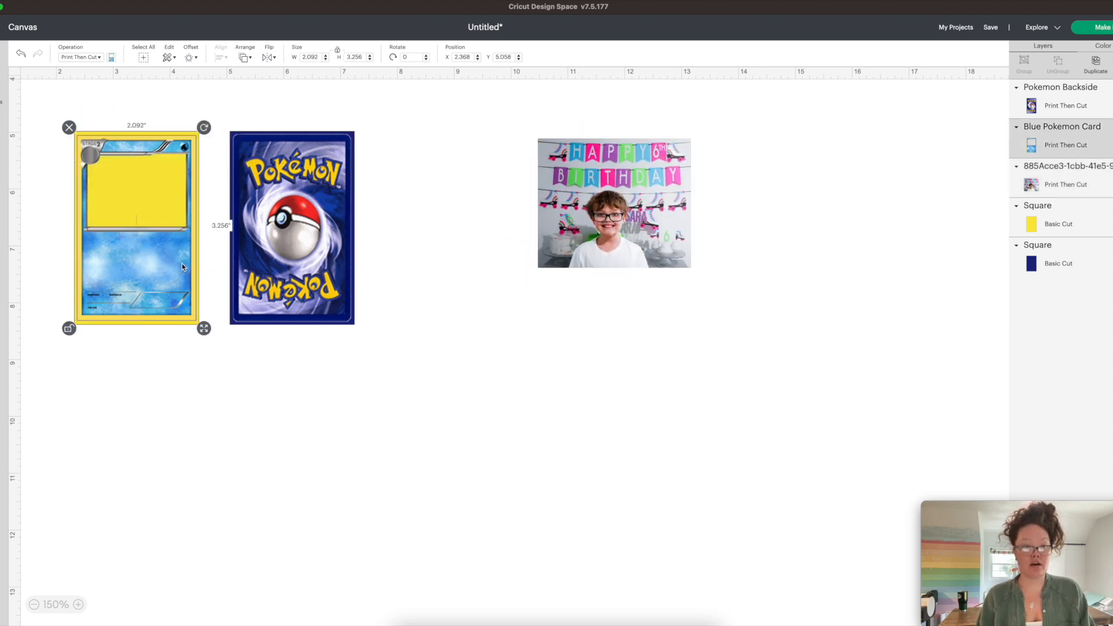
key(super+d)
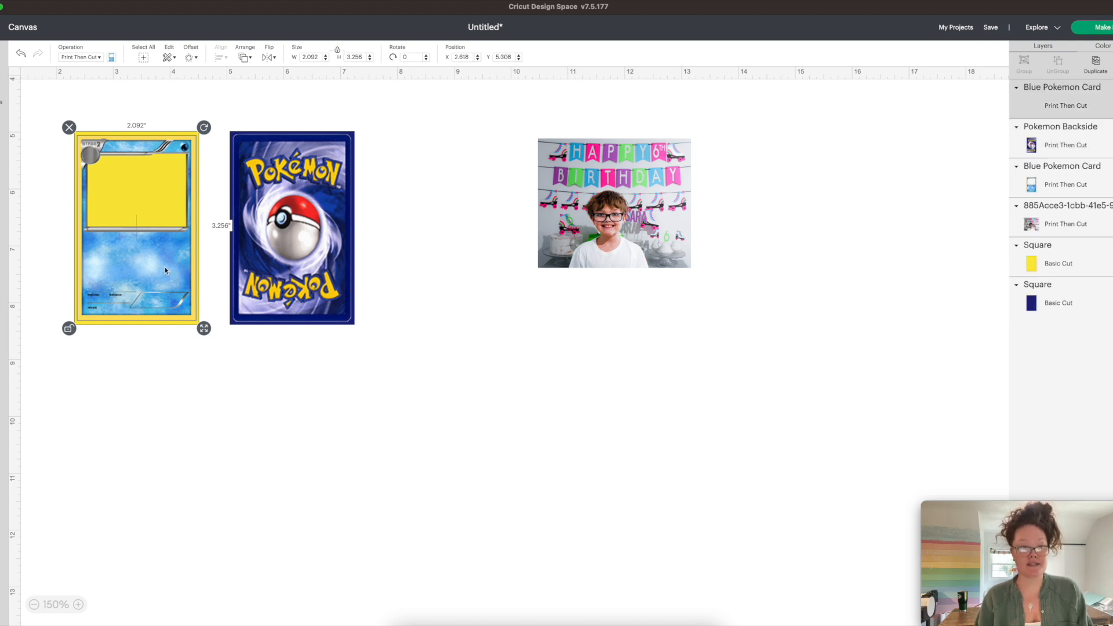
drag(176, 273, 334, 523)
click(831, 373)
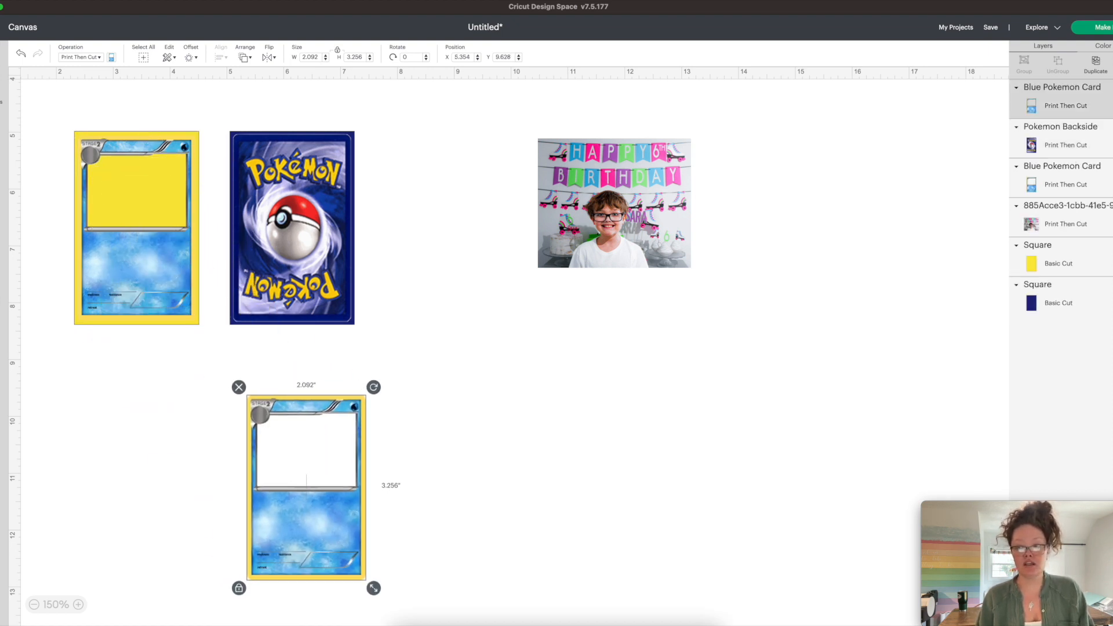
Change the duplicate blue card to Basic Cut and hide its outer contour, keeping only the photo window shape.
drag(1111, 620, 886, 618)
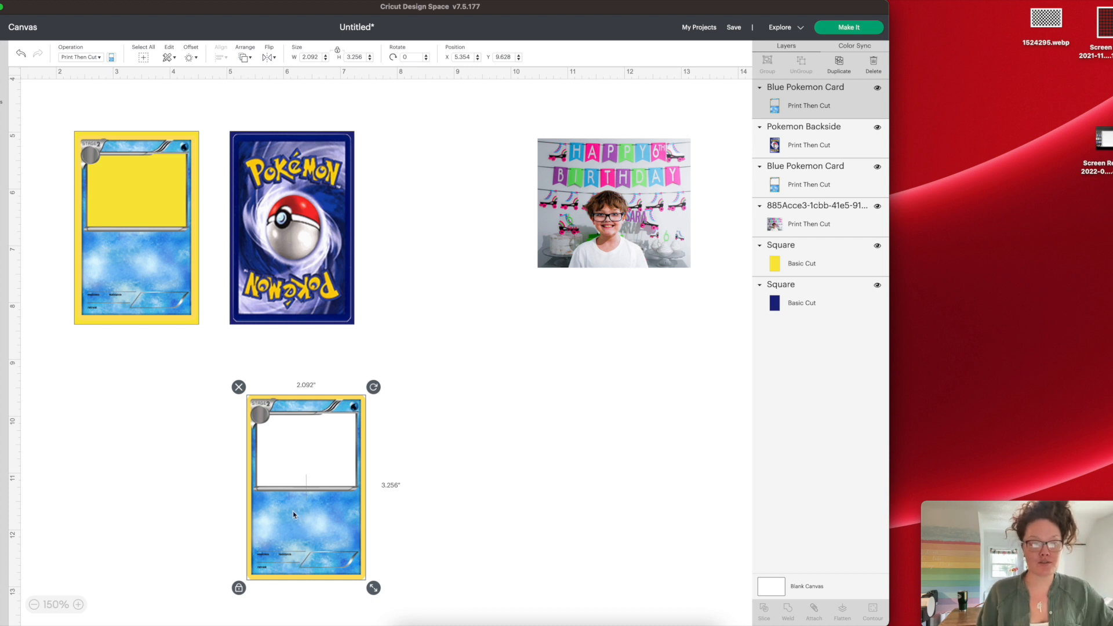
click(94, 58)
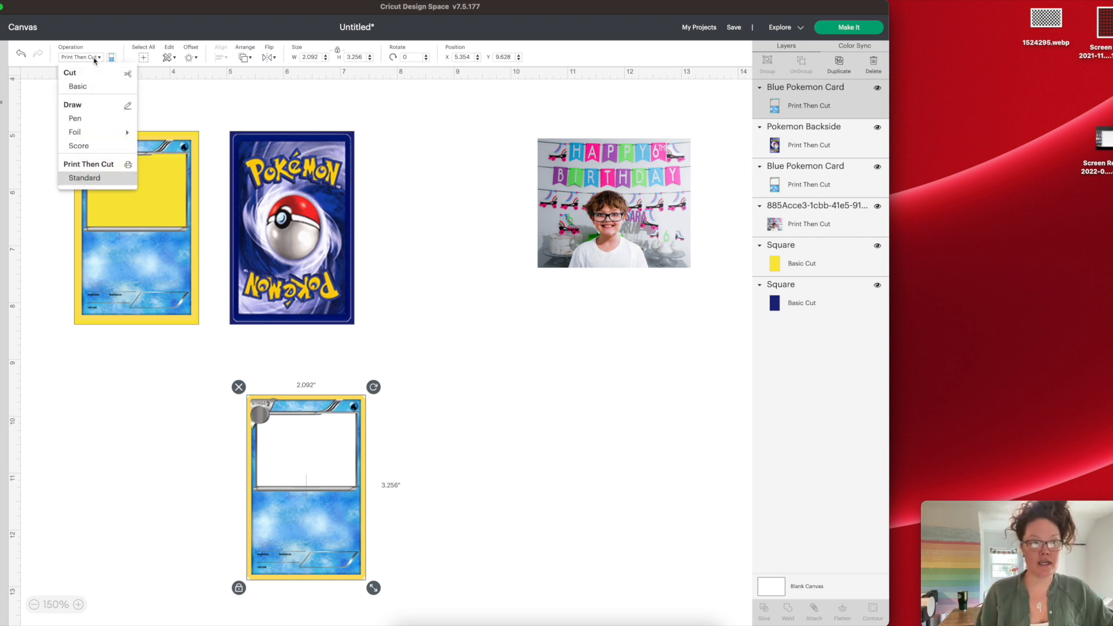
click(84, 87)
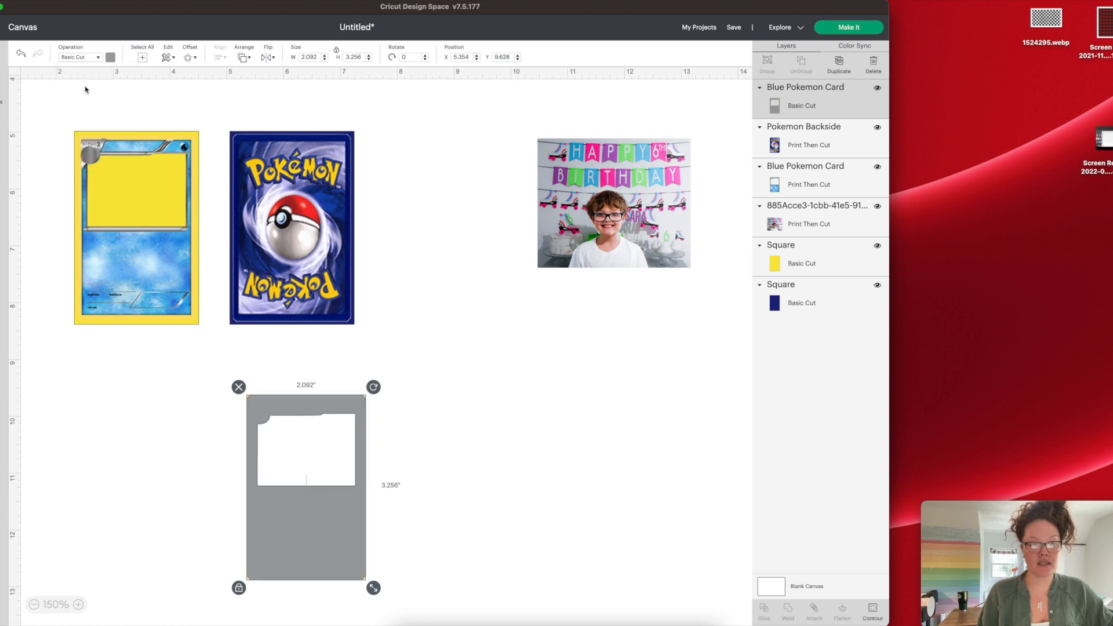
click(873, 615)
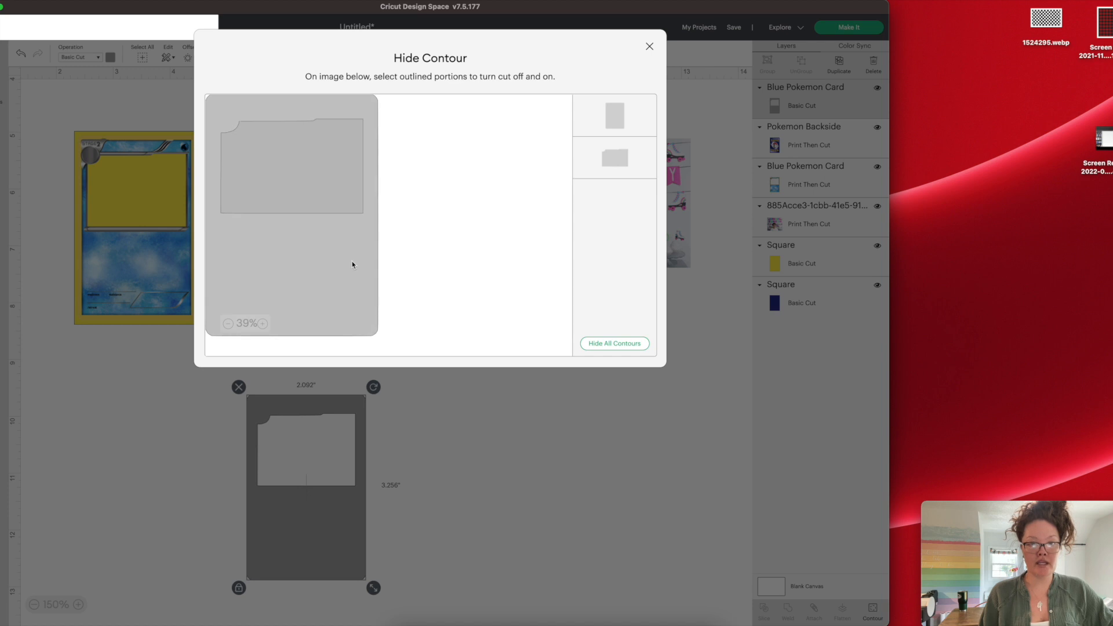
click(311, 294)
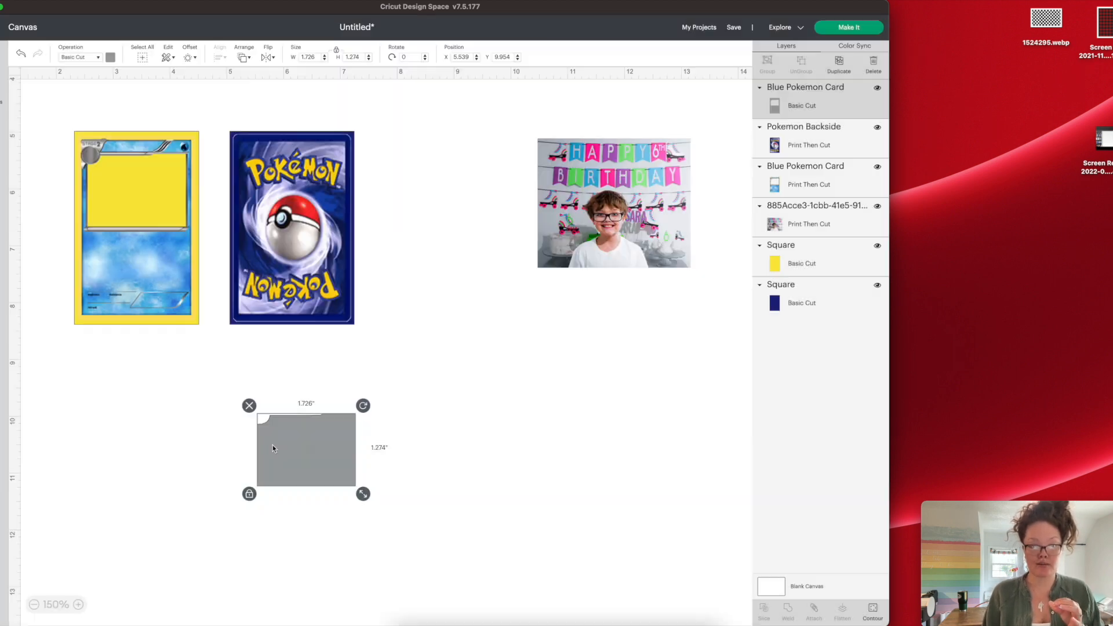
click(428, 449)
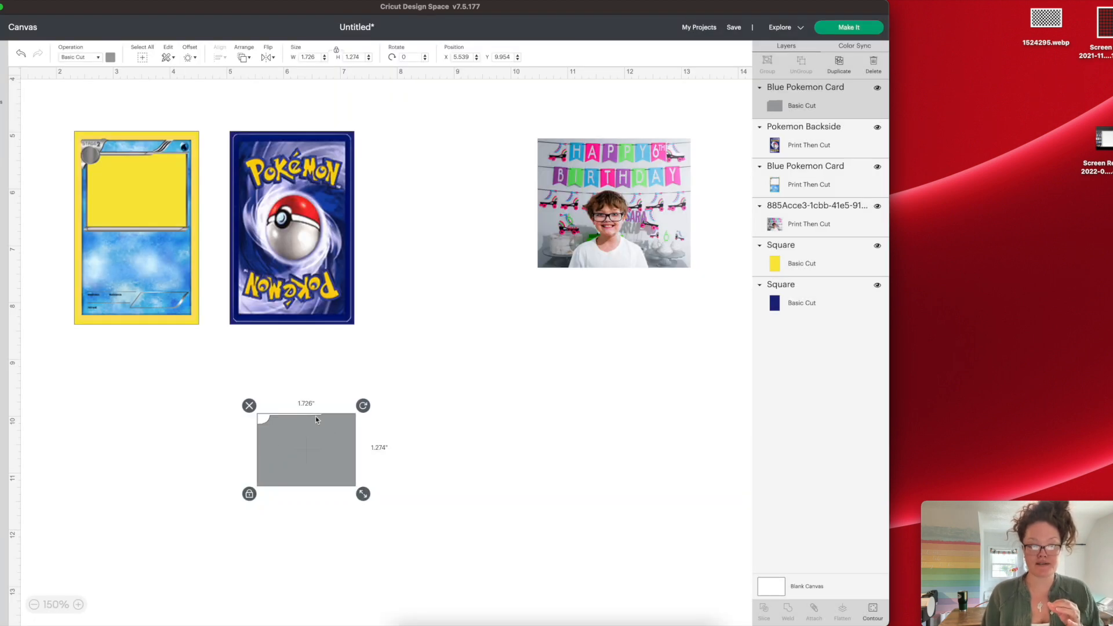
Move the gray window shape over the photo window of the blue card on the yellow rectangle.
drag(307, 434, 601, 194)
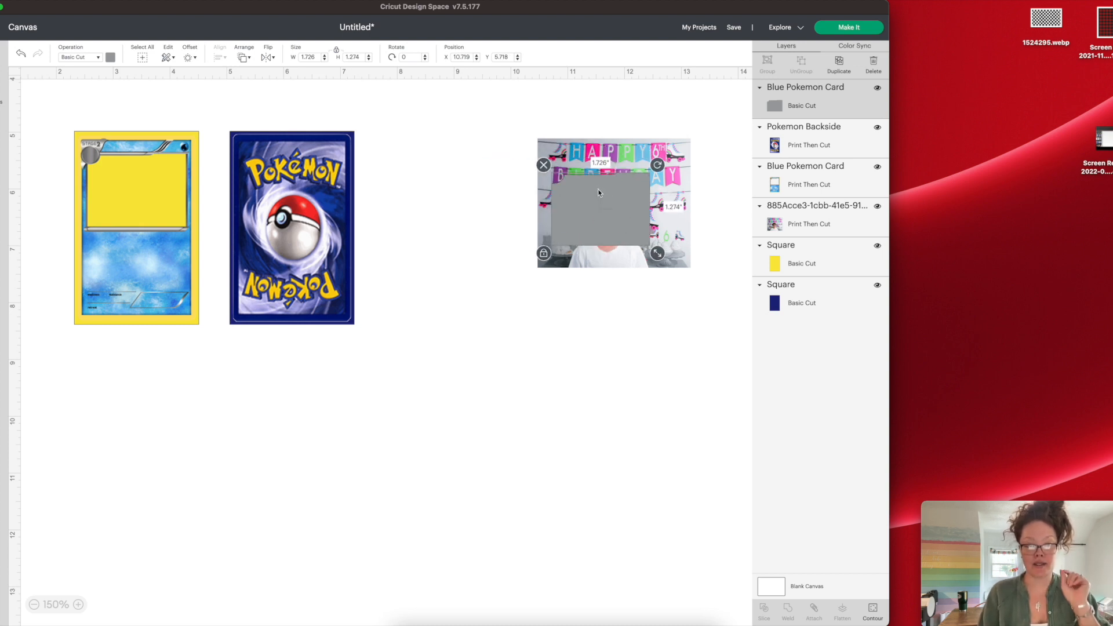
drag(599, 193, 153, 187)
click(675, 228)
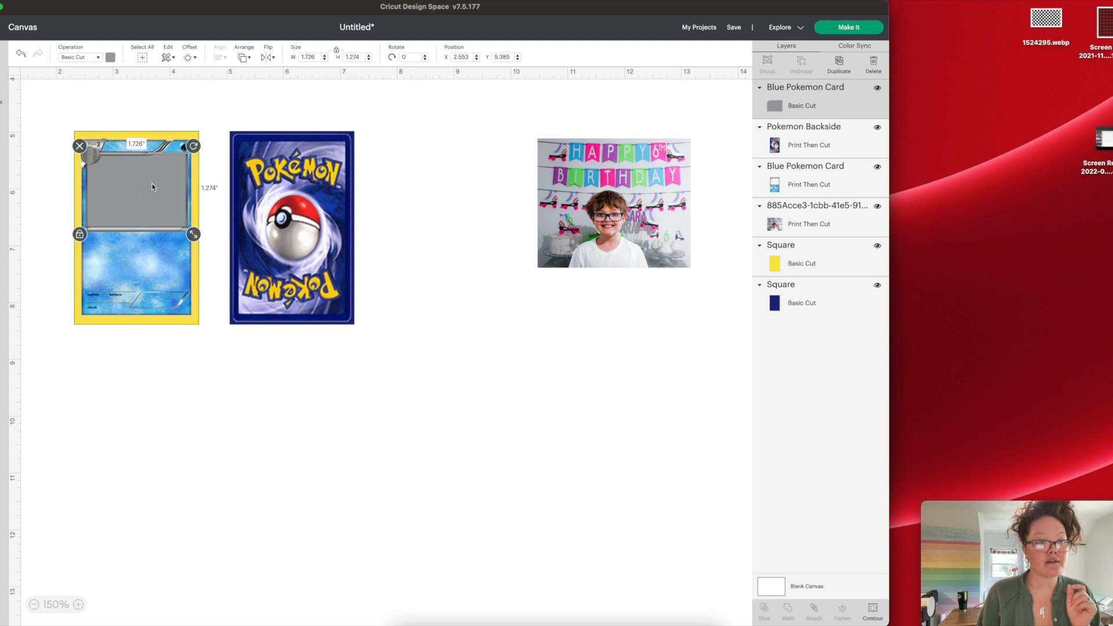
Hide the gray window shape and position the photo behind the card's window, enlarged to about 3.022 inches wide.
mouse_move(589, 198)
mouse_down()
mouse_move(577, 199)
mouse_move(640, 195)
mouse_move(570, 197)
mouse_up()
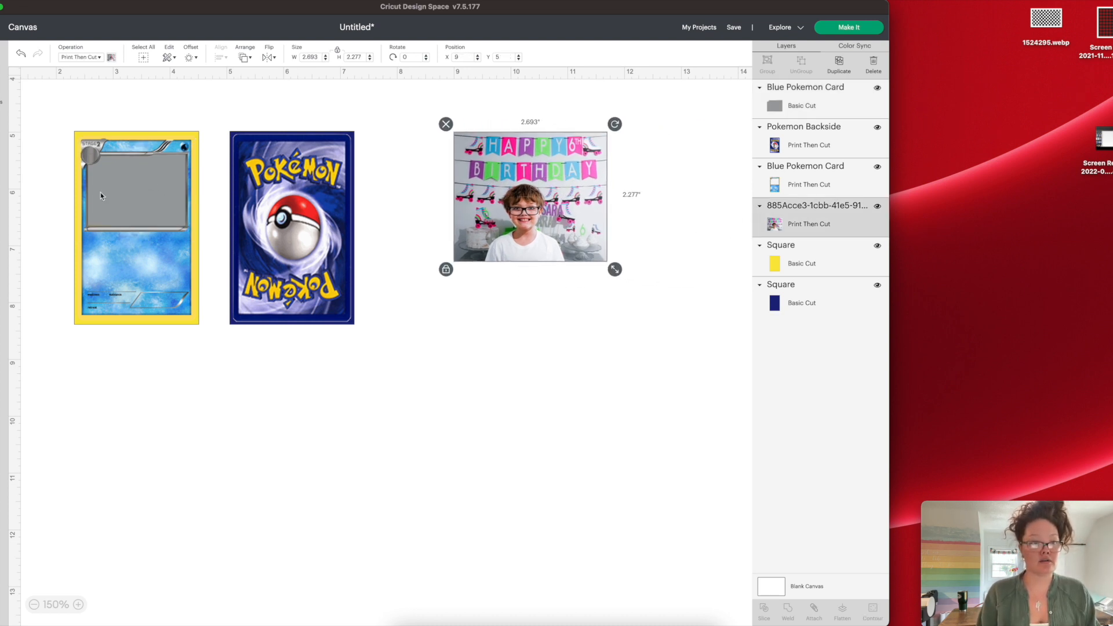
click(775, 100)
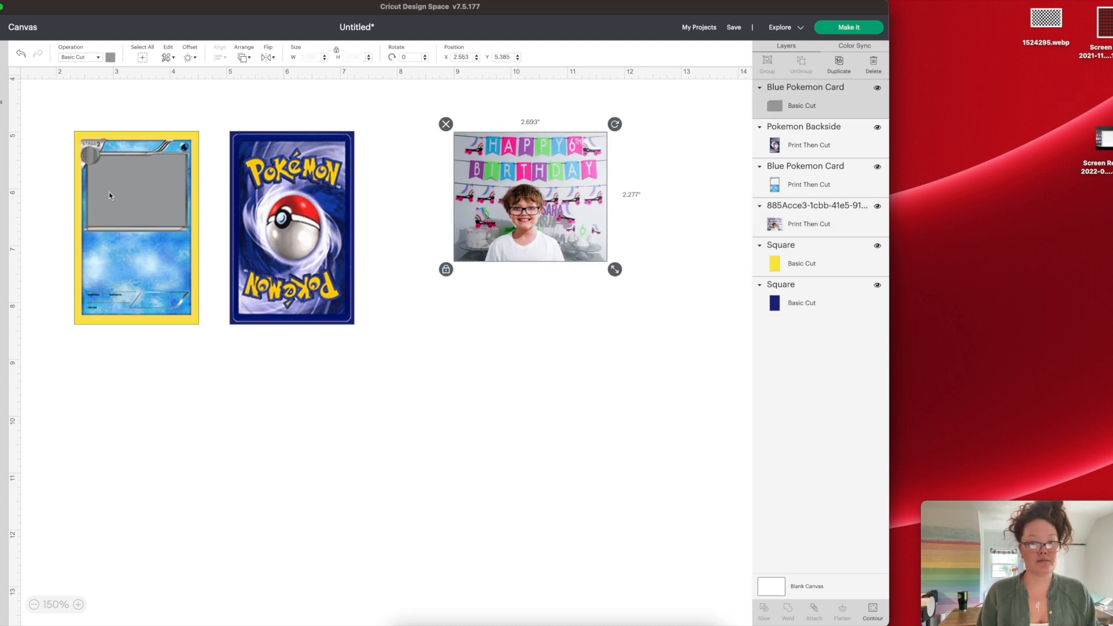
click(878, 89)
drag(592, 174, 201, 149)
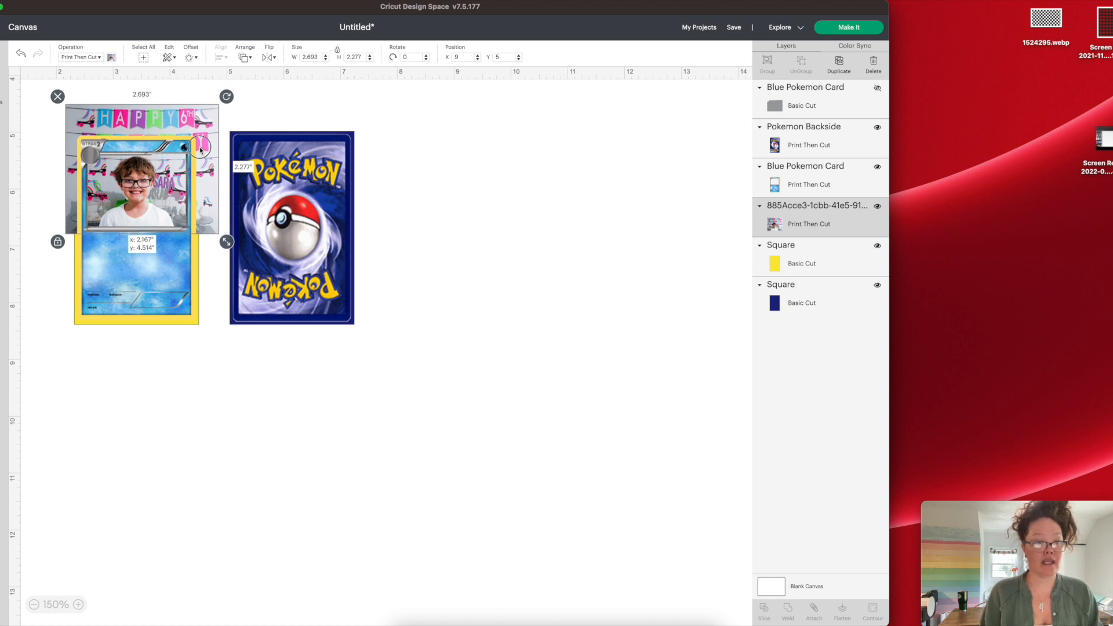
drag(200, 149, 199, 150)
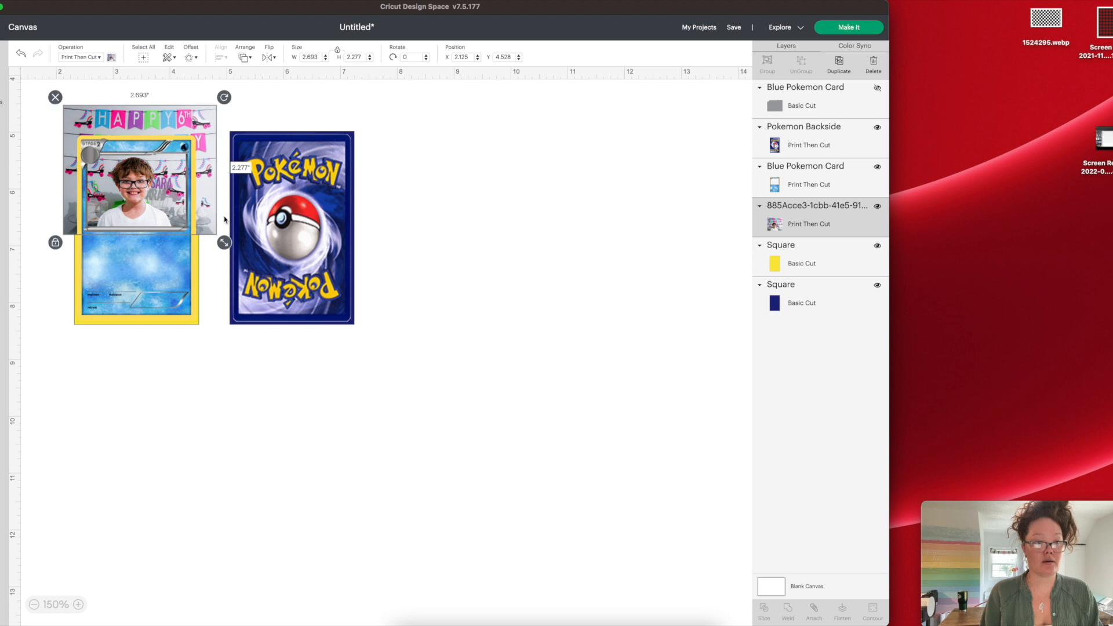
drag(225, 240, 242, 255)
drag(207, 114, 203, 112)
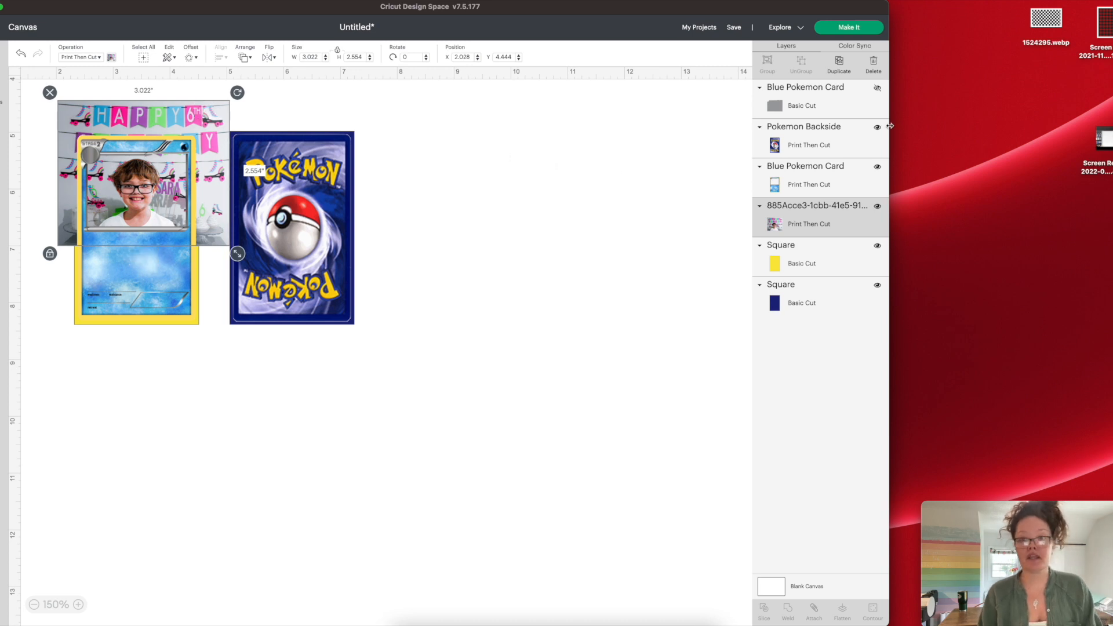
Unhide the gray window shape and slice the boy's photo with it.
click(877, 87)
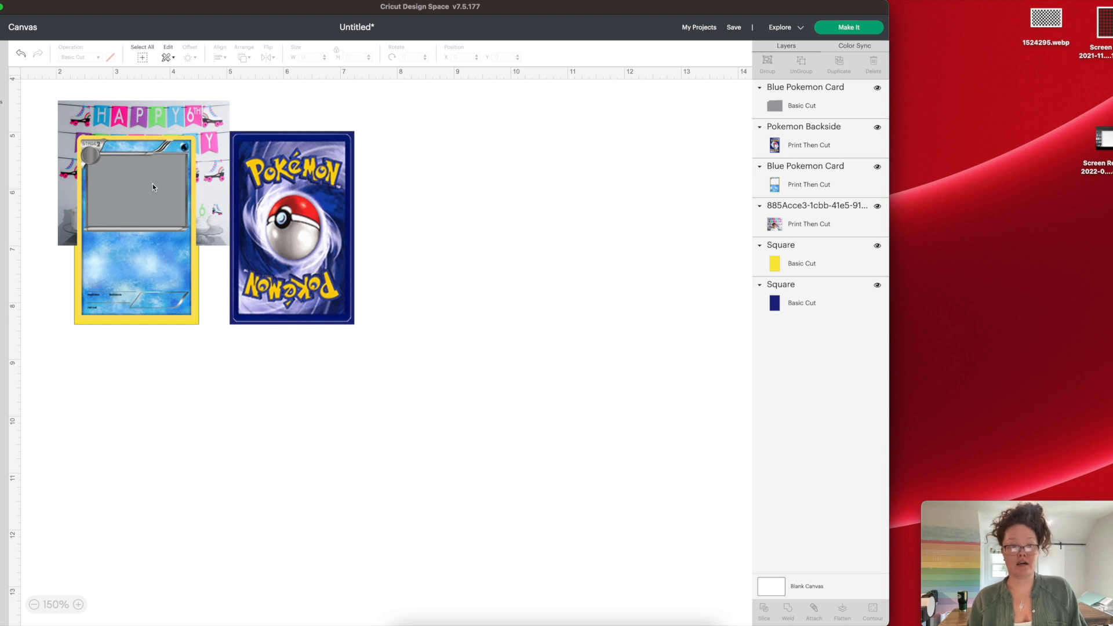
click(798, 105)
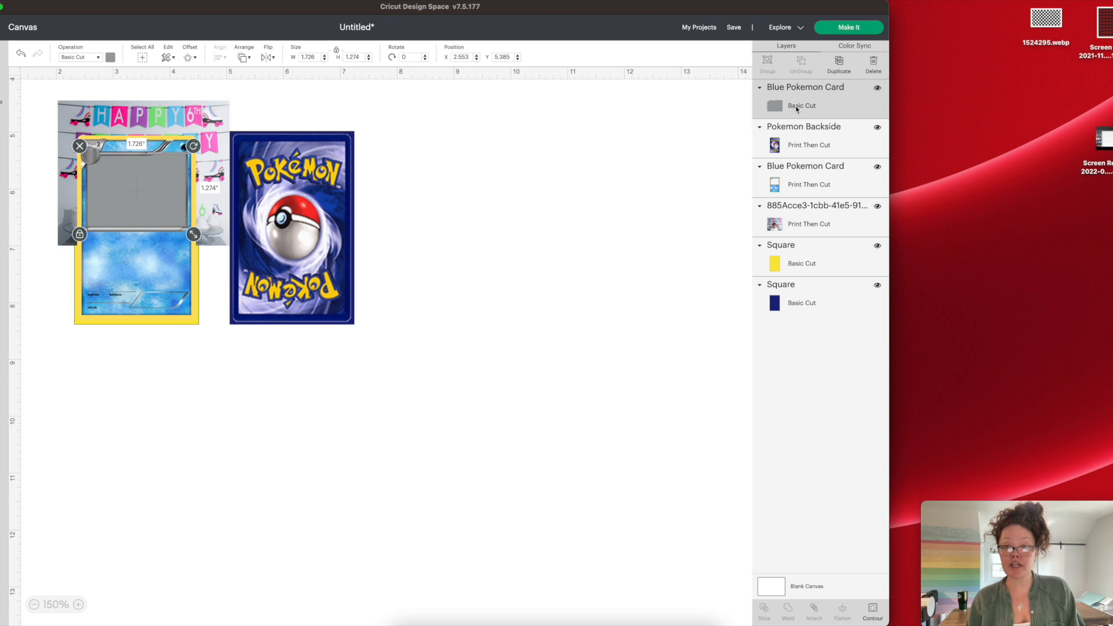
shift+click(810, 213)
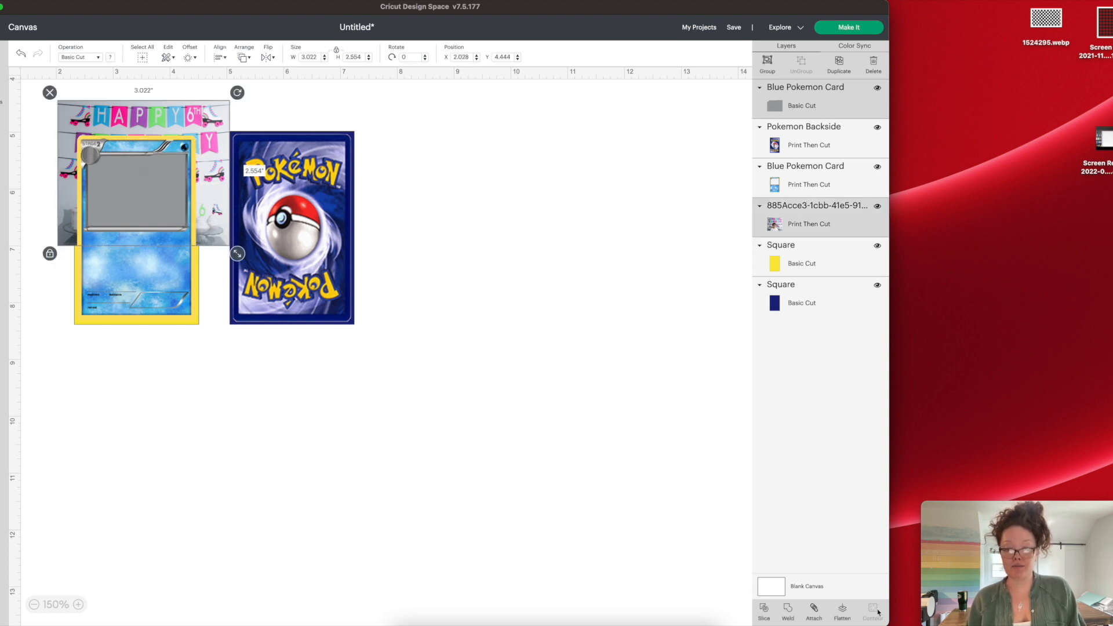
click(765, 610)
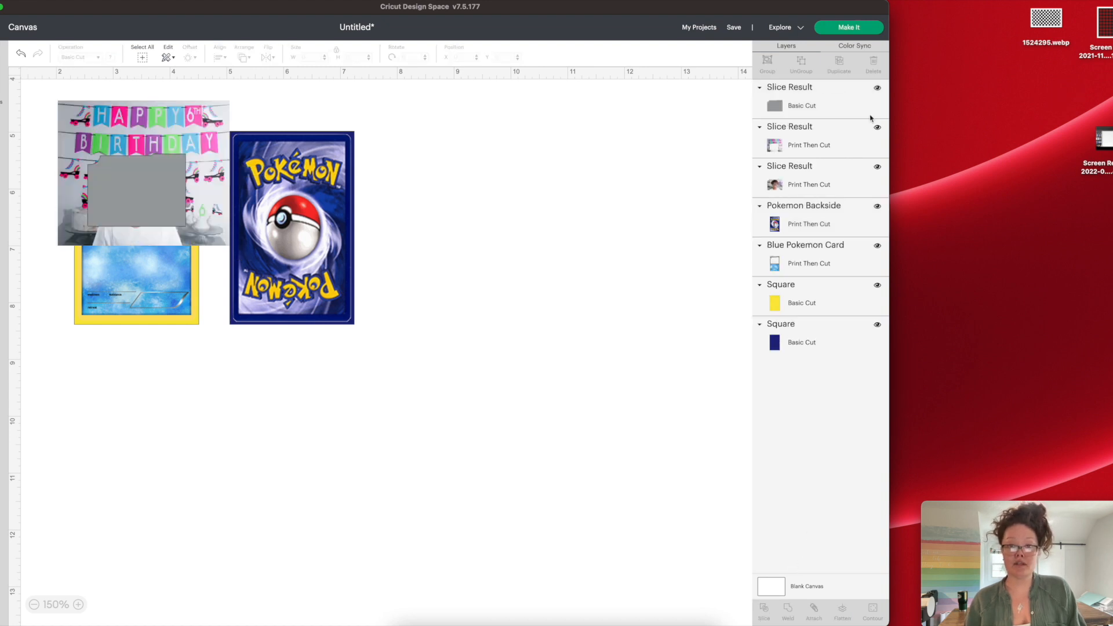
Delete the gray slice piece and the leftover outer part of the photo, keeping the cropped photo in the window.
click(804, 94)
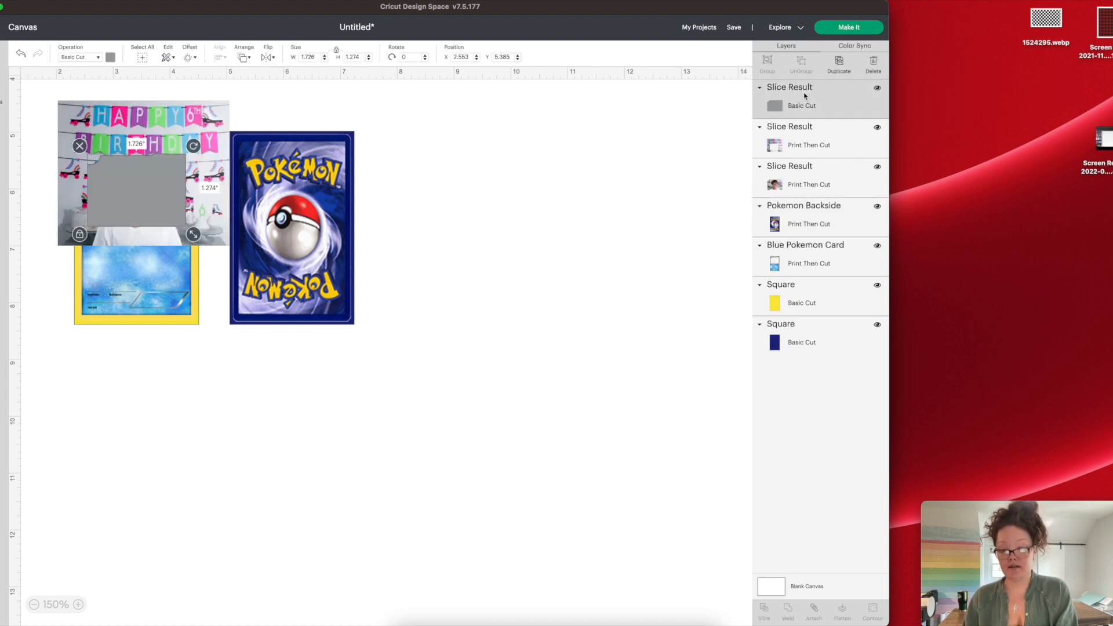
key(Delete)
click(806, 99)
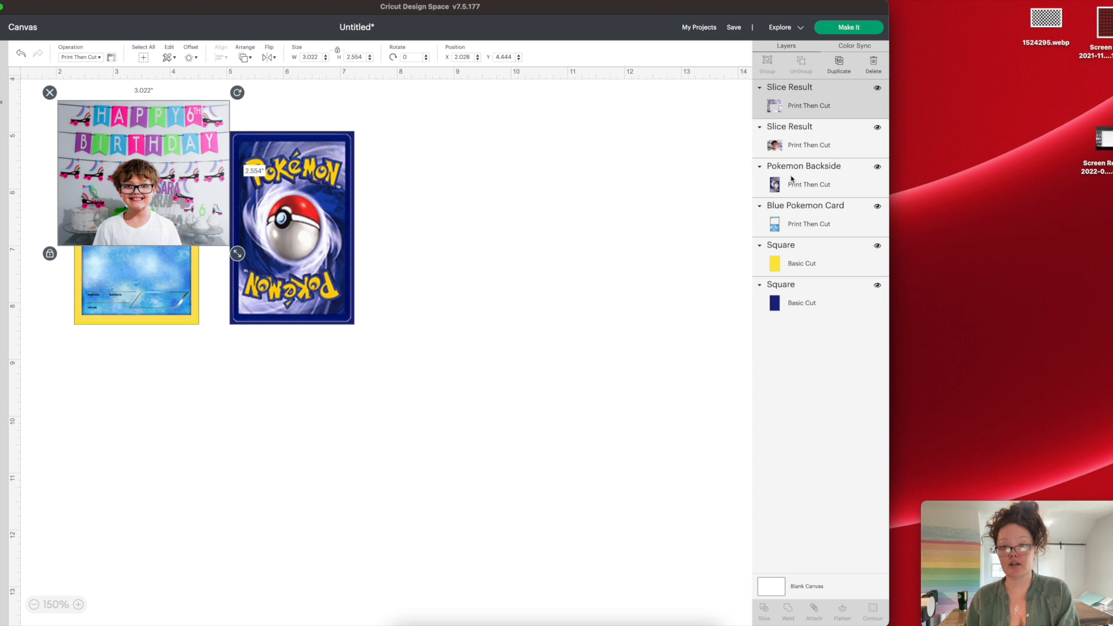
key(Delete)
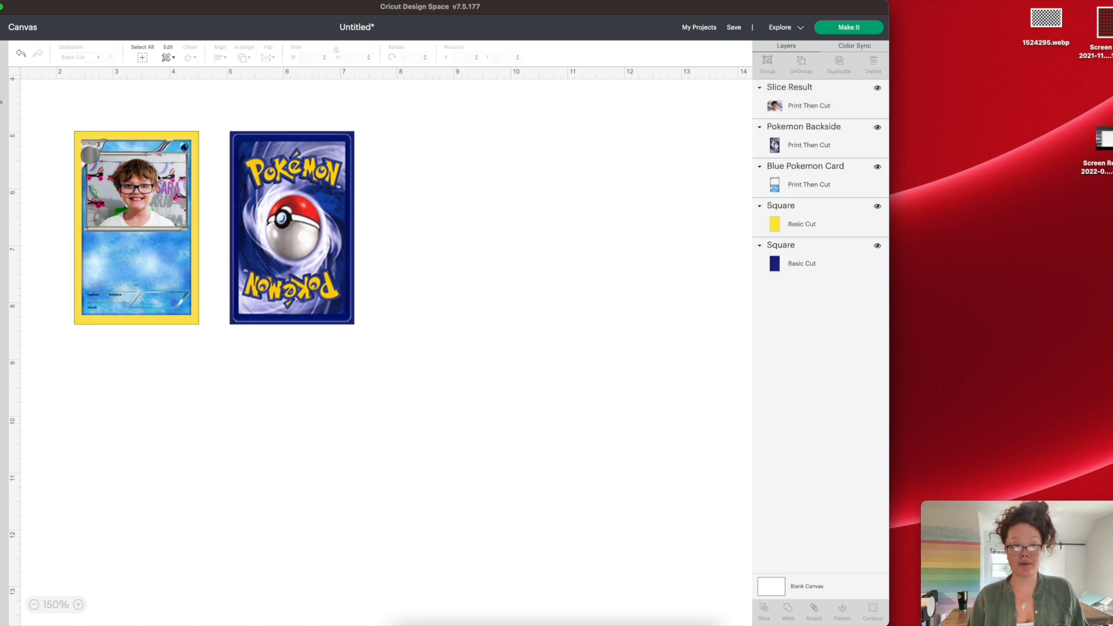
Insert a circle shape onto the canvas, with the view enlarged to 250% around the two cards.
click(79, 606)
click(78, 606)
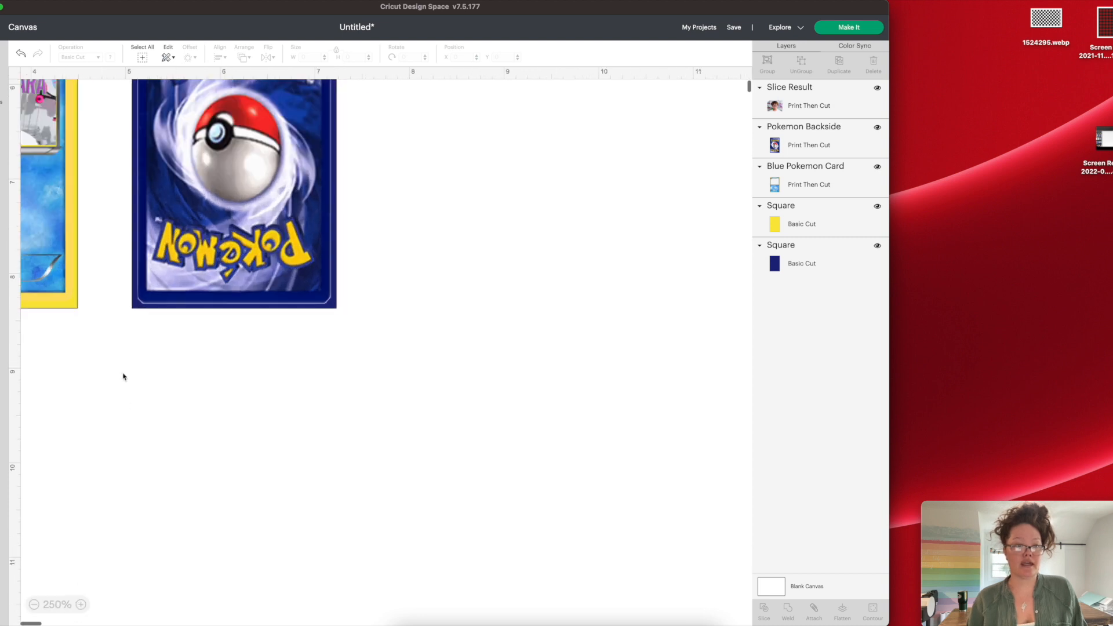
scroll(118, 371, up, 5)
scroll(118, 371, left, 4)
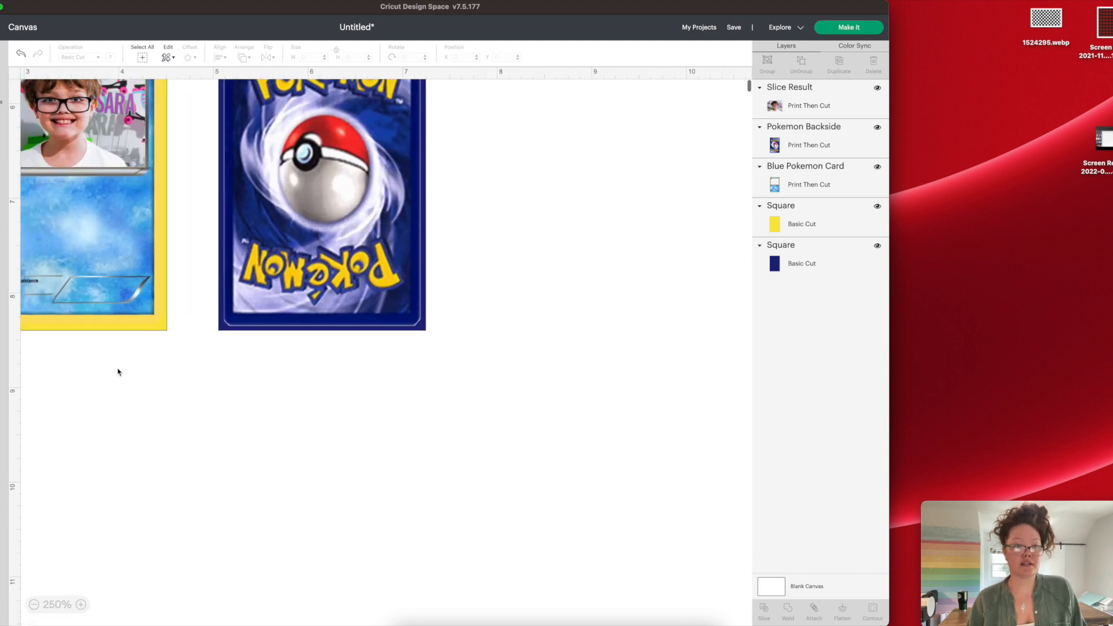
scroll(118, 371, left, 4)
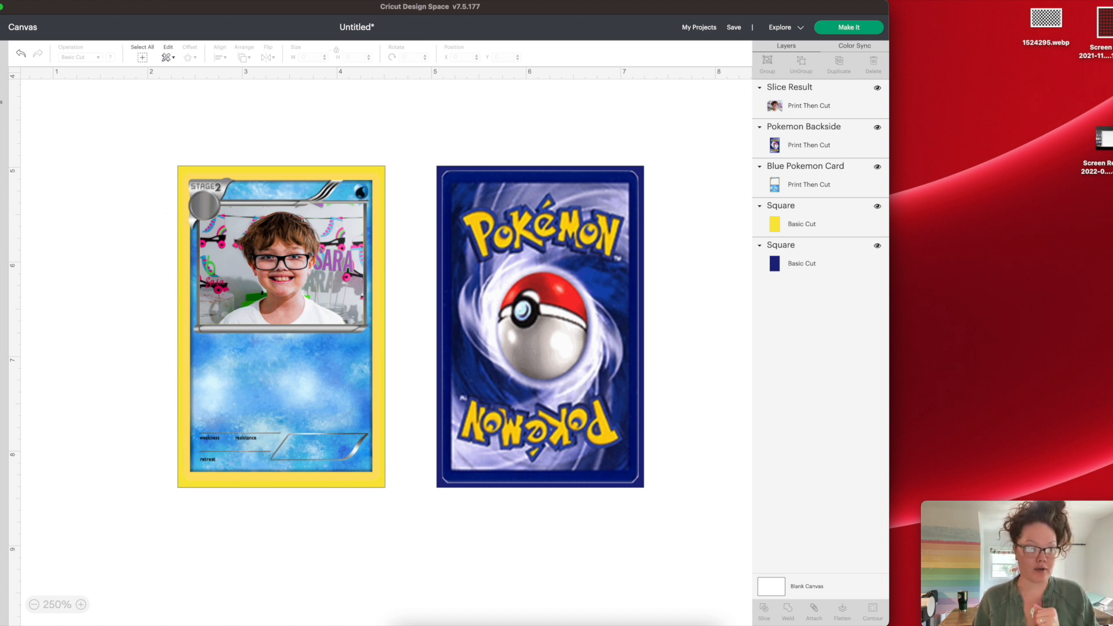
click(4, 170)
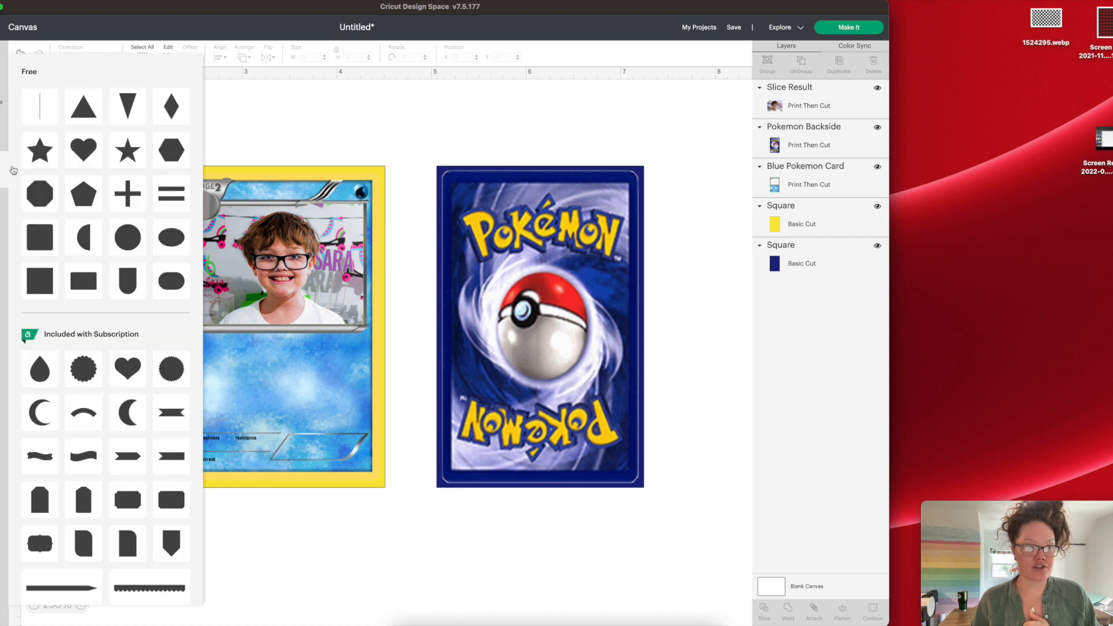
click(133, 242)
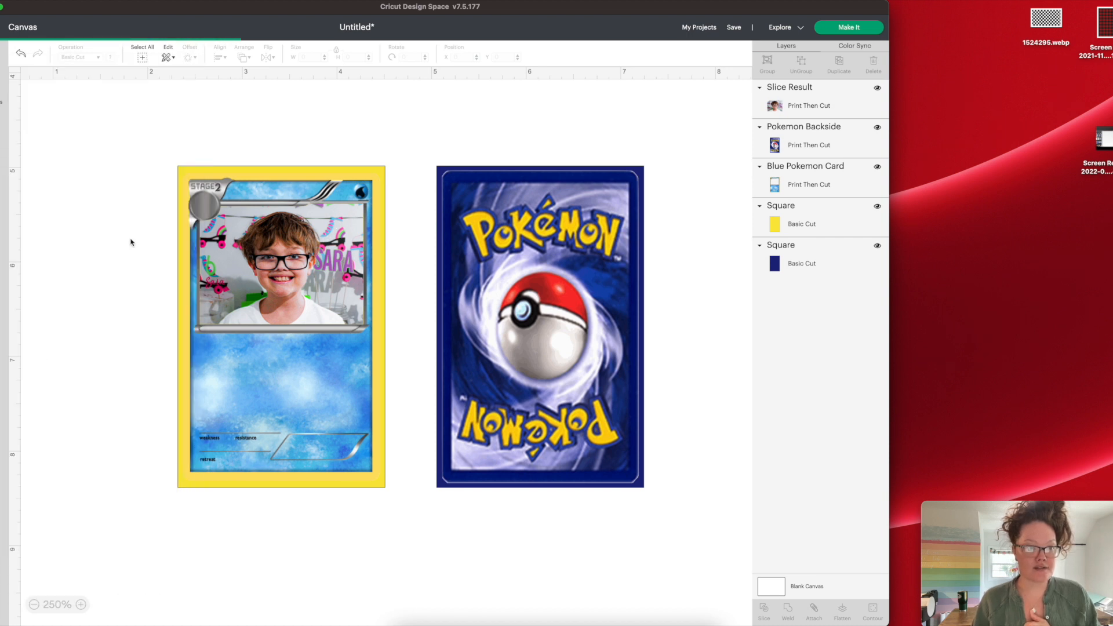
Shrink the circle to about 0.268 by 0.254 inches to match the card's gray disc, and move it above the card.
drag(117, 200, 238, 280)
drag(379, 394, 207, 209)
click(184, 223)
click(80, 225)
click(210, 212)
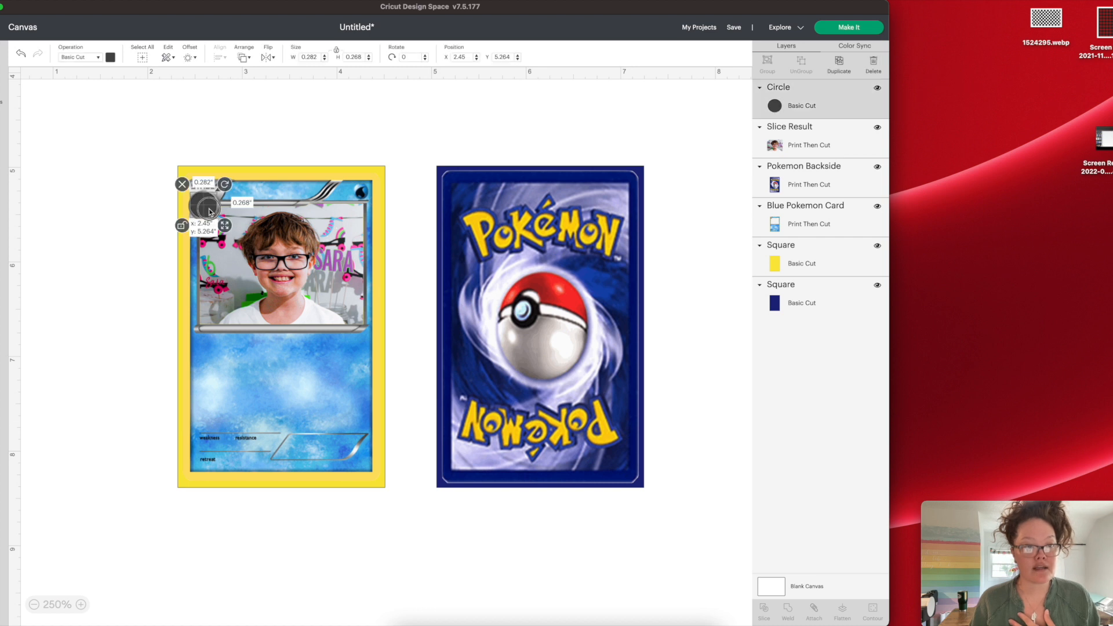
drag(222, 225, 259, 117)
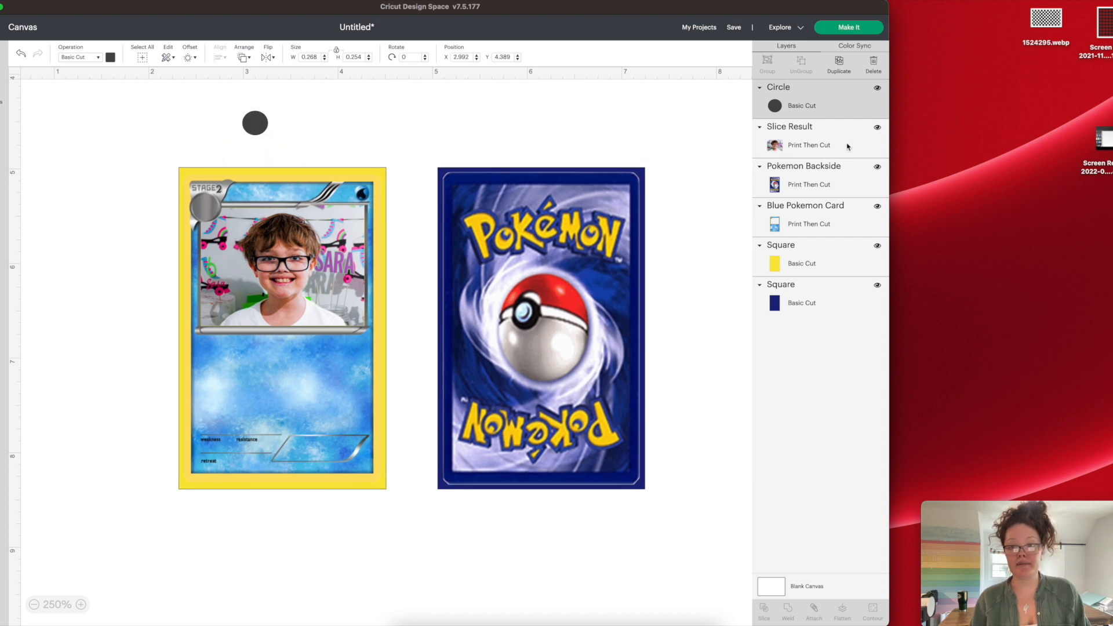
Duplicate the cropped photo, move the copy and the circle beside the card back, and bring the circle's layer to the top.
click(811, 140)
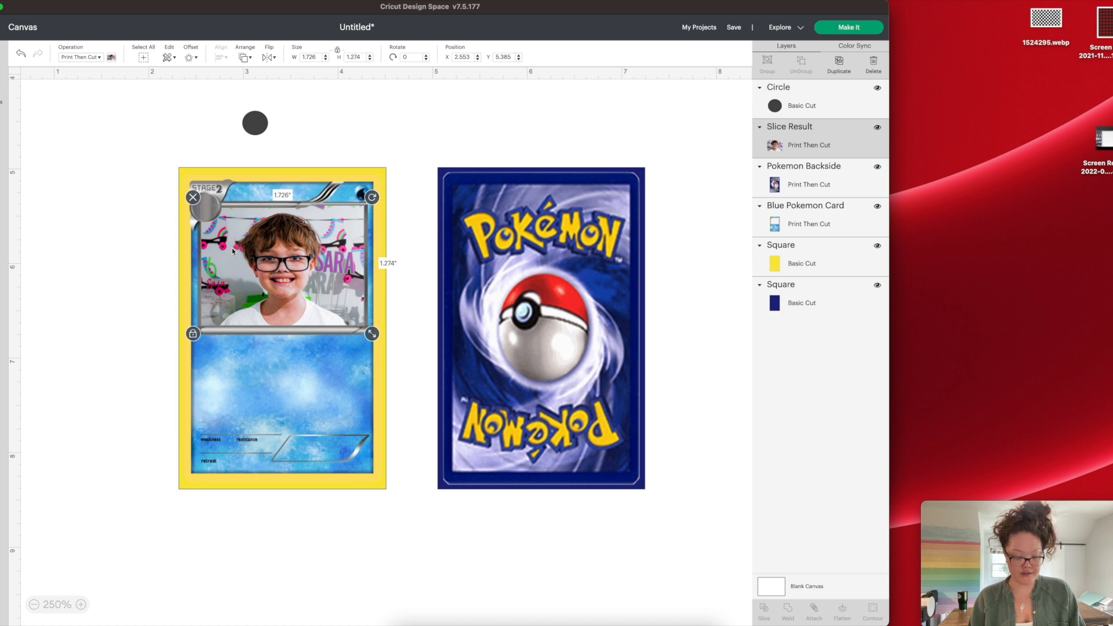
key(super+v)
drag(252, 283, 698, 272)
drag(255, 123, 725, 166)
scroll(730, 176, right, 3)
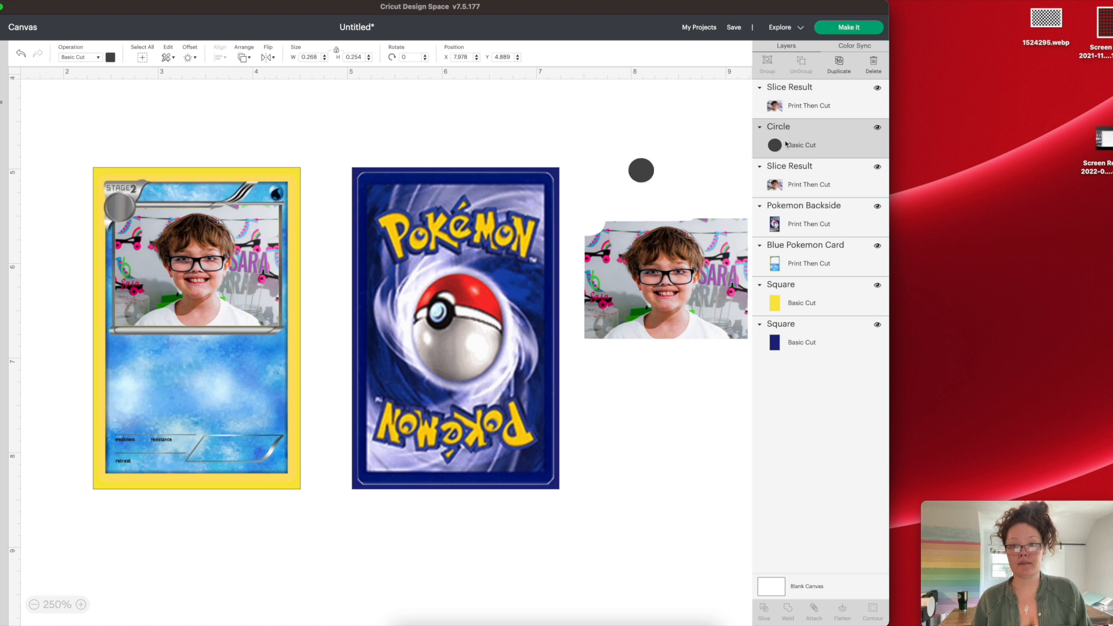
drag(784, 132, 786, 93)
Shrink the photo copy to about 0.425 inches wide and align the boy's face beneath the circle.
click(667, 300)
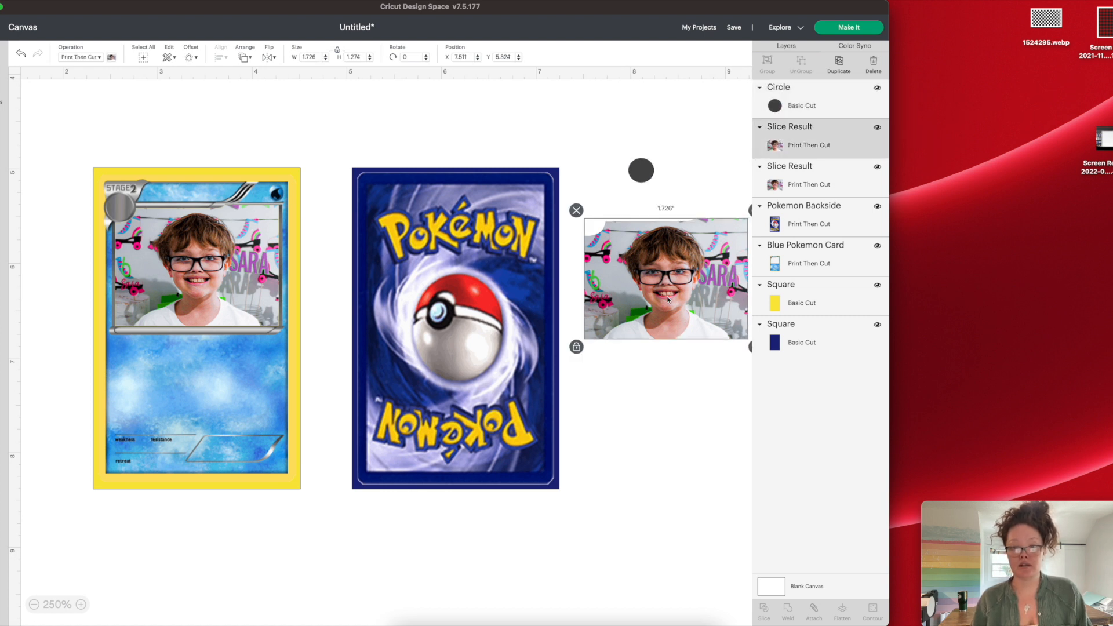
scroll(668, 300, right, 2)
drag(705, 346, 607, 275)
drag(591, 171, 549, 250)
click(591, 247)
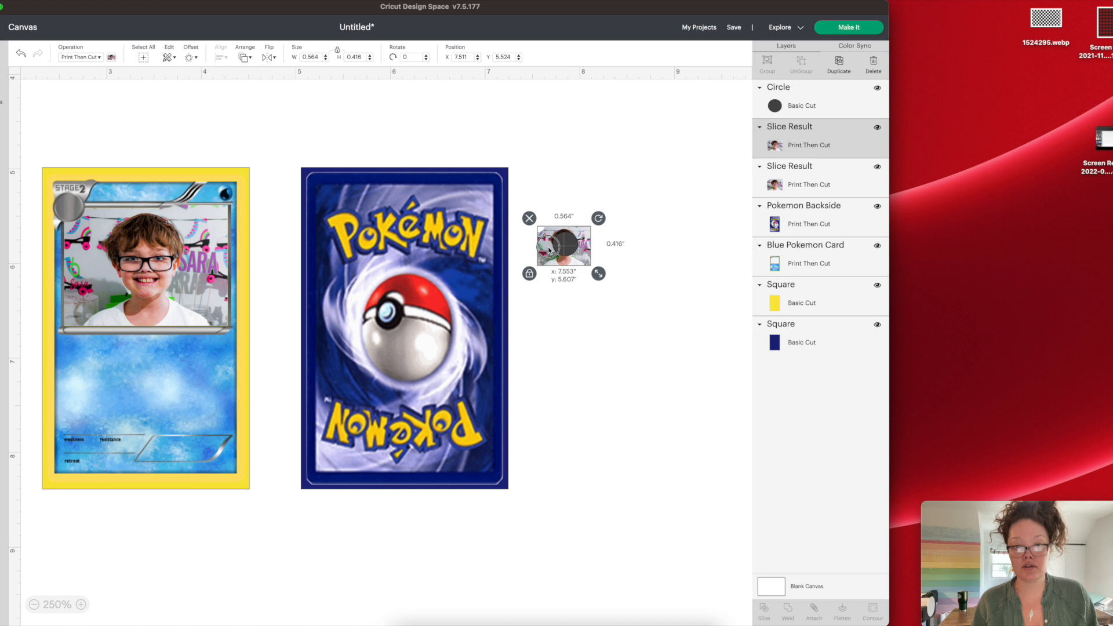
drag(604, 281, 552, 261)
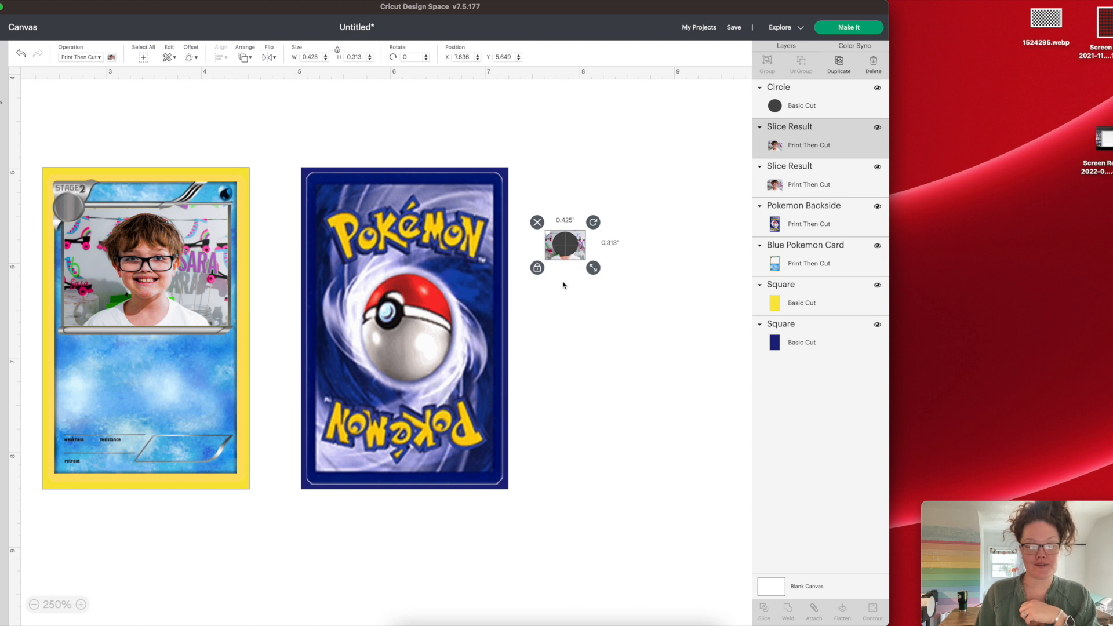
Select the circle together with the small photo copy and slice them.
click(548, 262)
drag(548, 262, 549, 263)
drag(678, 301, 539, 216)
click(750, 601)
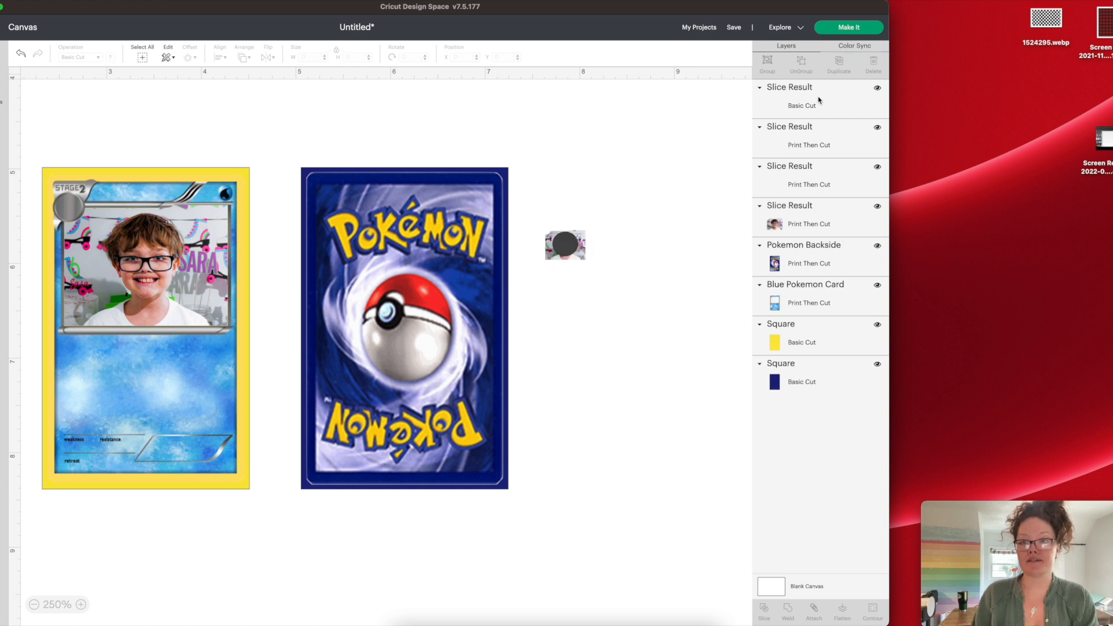
Delete the sliced circle and the leftover photo border, and place the round photo on the card's gray disc.
click(818, 95)
key(Delete)
click(811, 103)
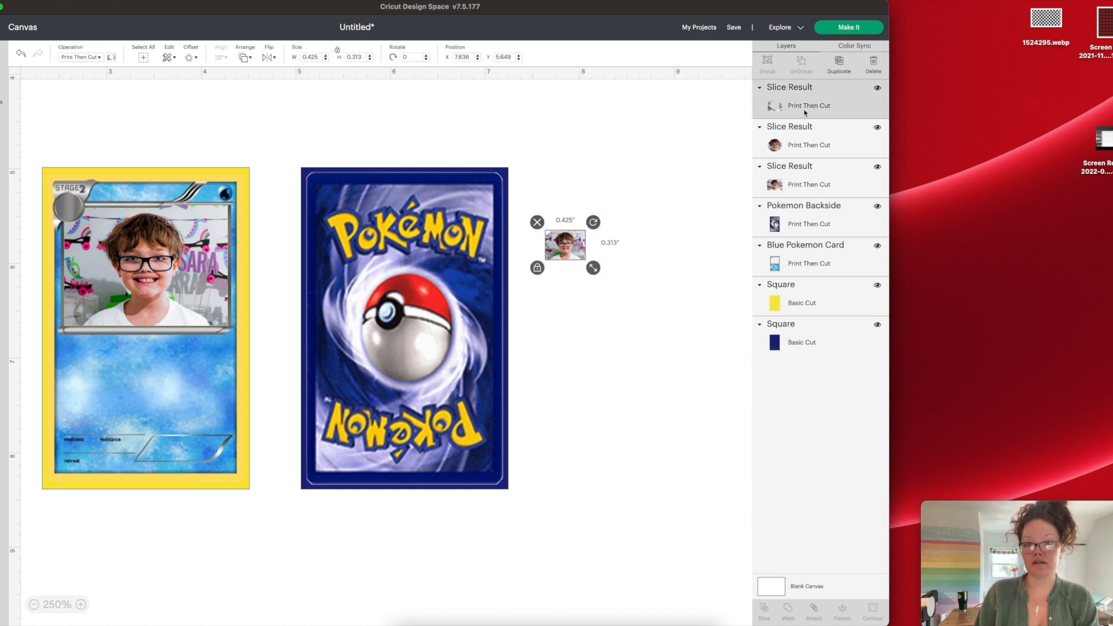
key(Delete)
drag(572, 253, 74, 213)
click(119, 122)
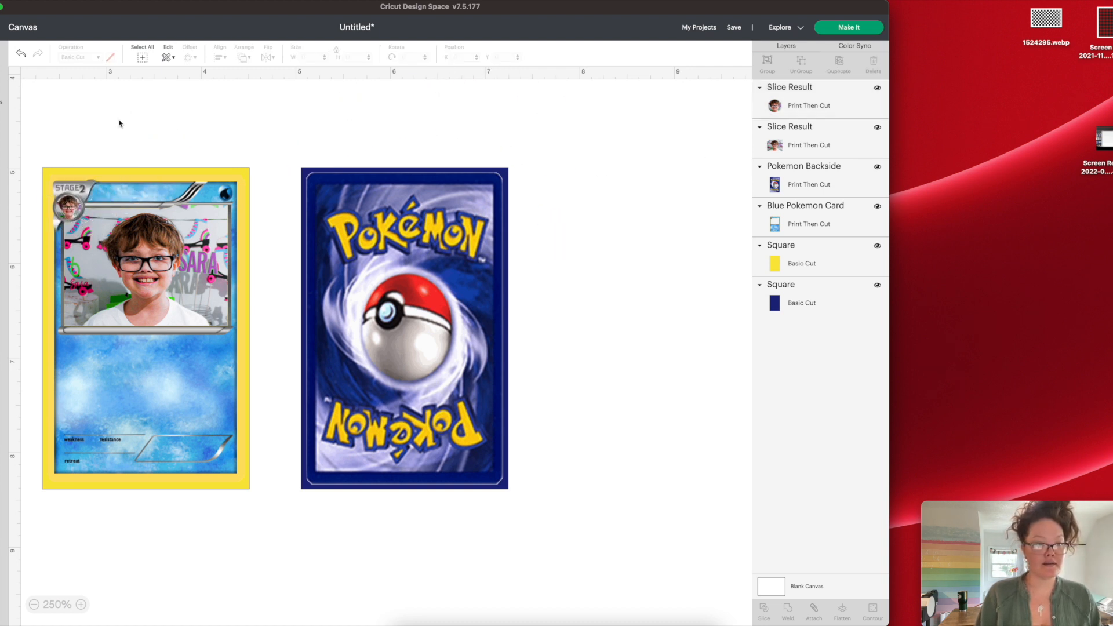
Switch to the Safari browser, search Google Images for "pokemon card" and examine the Charizard card's text layout before returning to Design Space.
scroll(306, 278, left, 3)
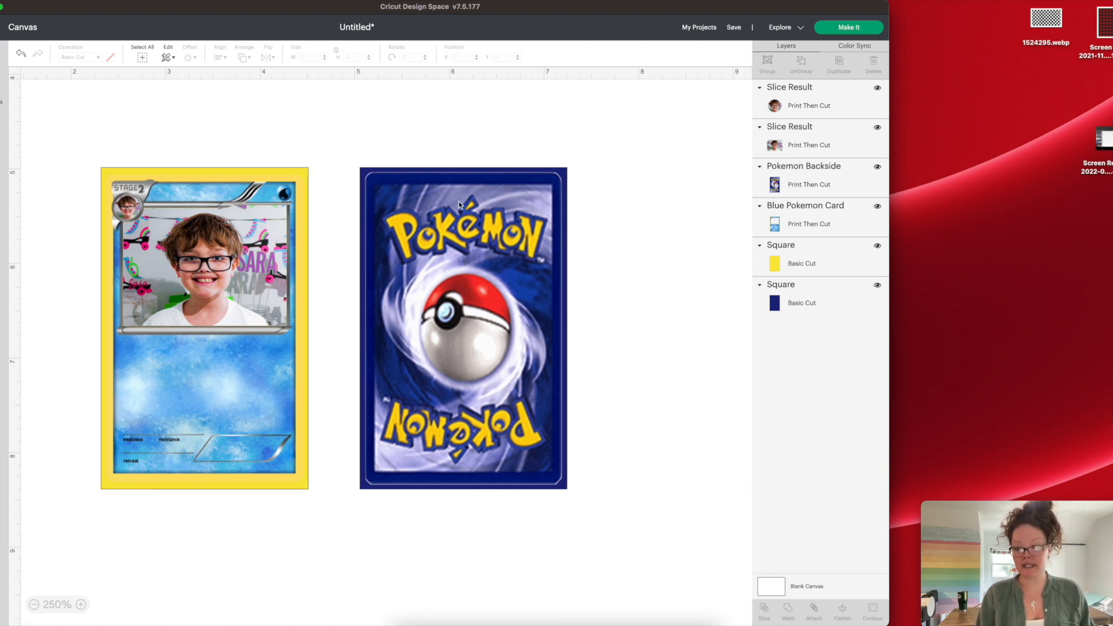
drag(434, 7, 695, 7)
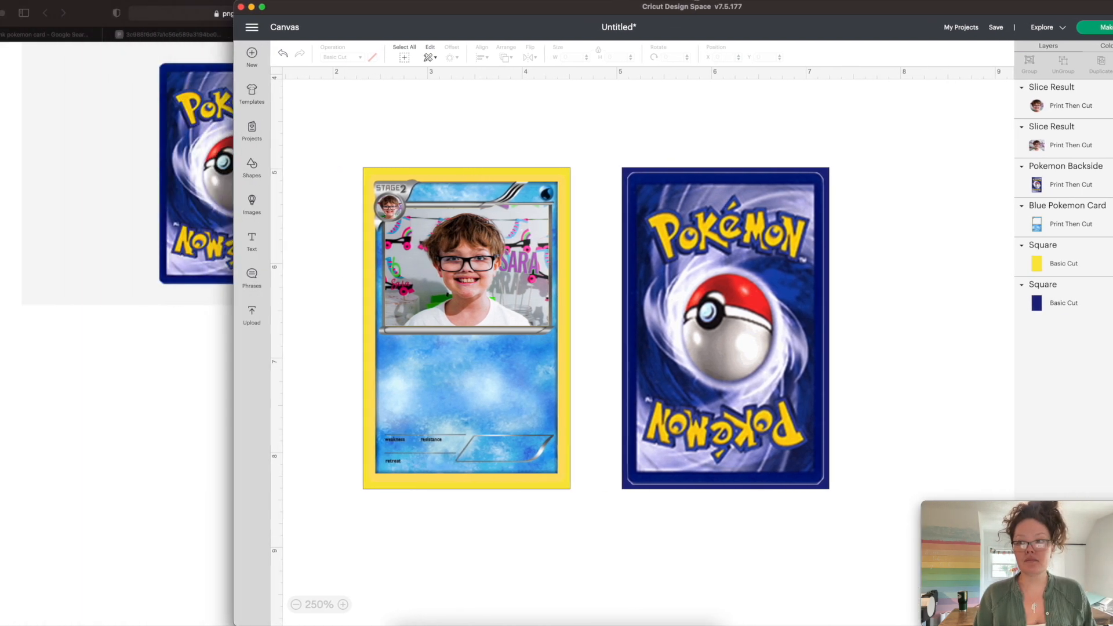
click(31, 98)
click(189, 20)
key(BackSpace)
text(pokemon card)
key(Return)
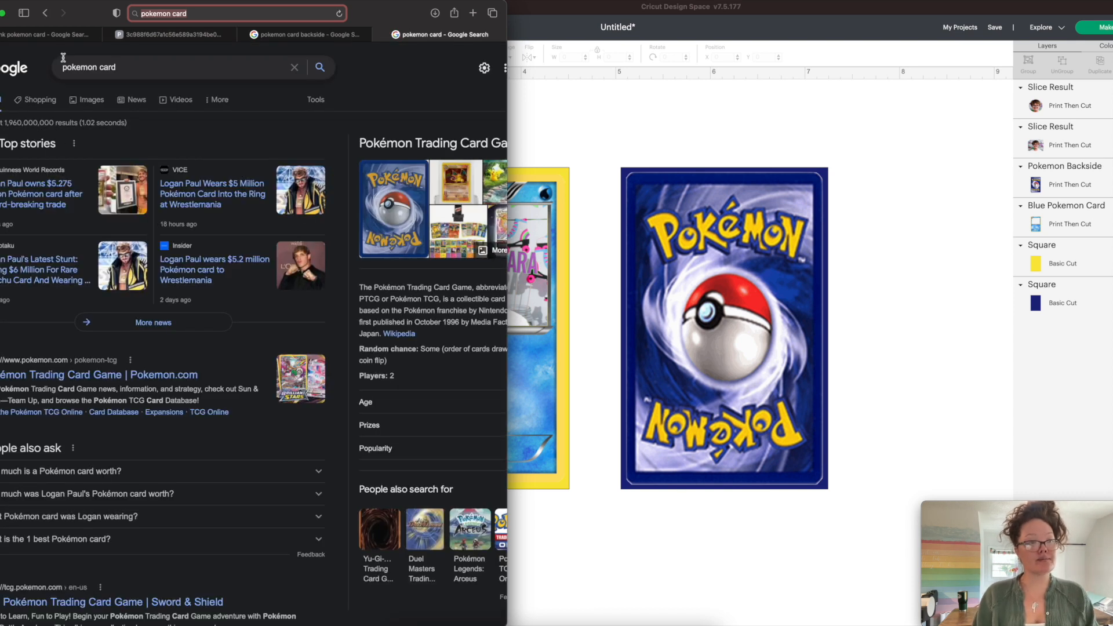
click(88, 100)
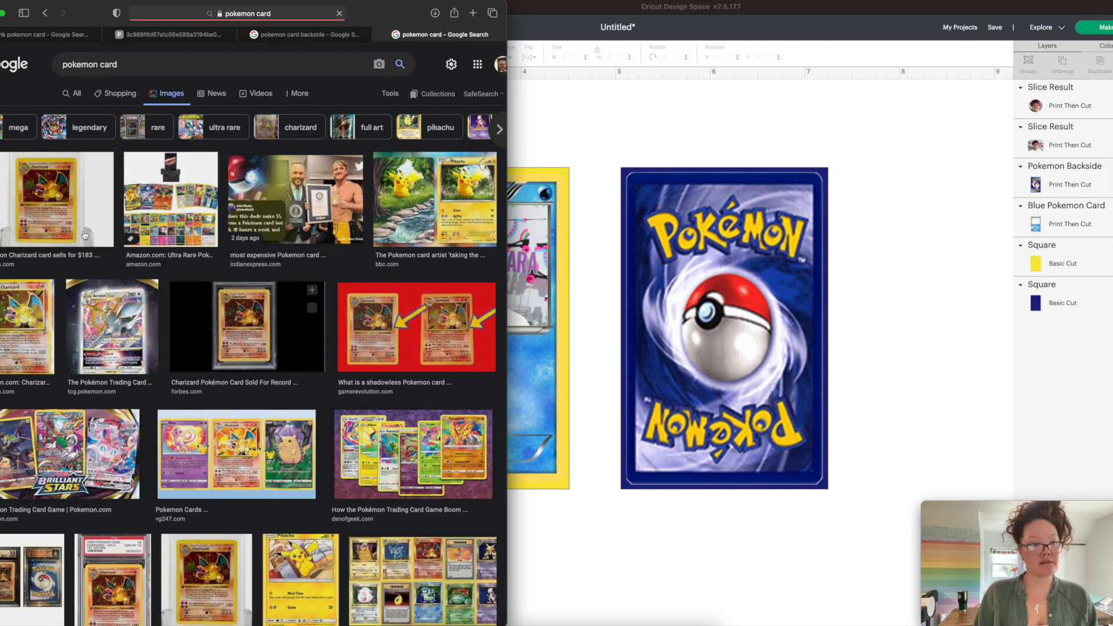
click(23, 342)
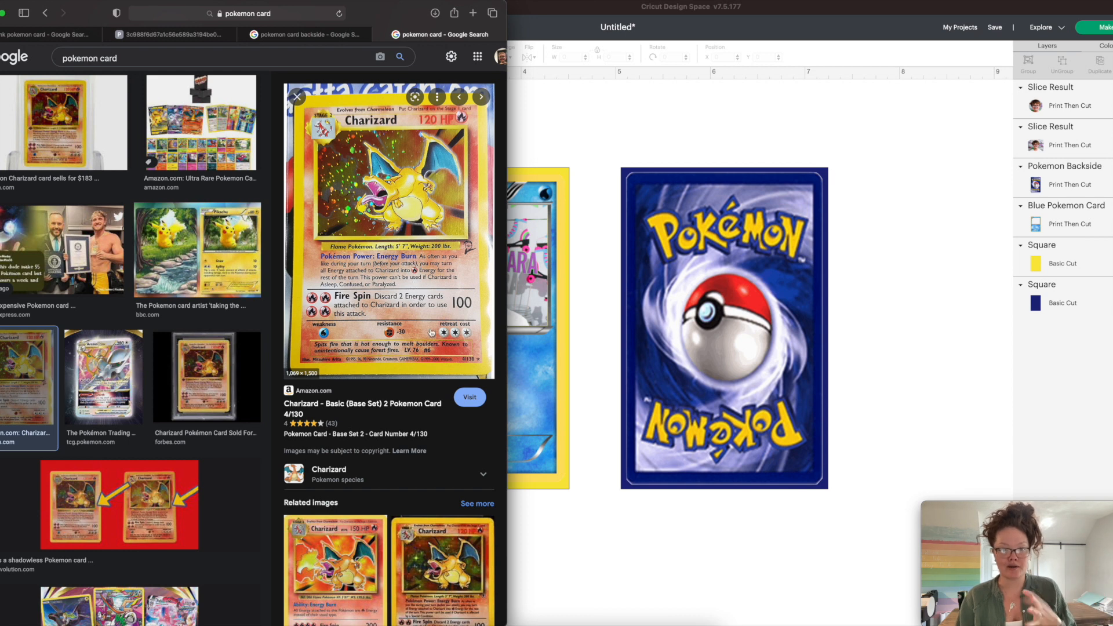
click(580, 545)
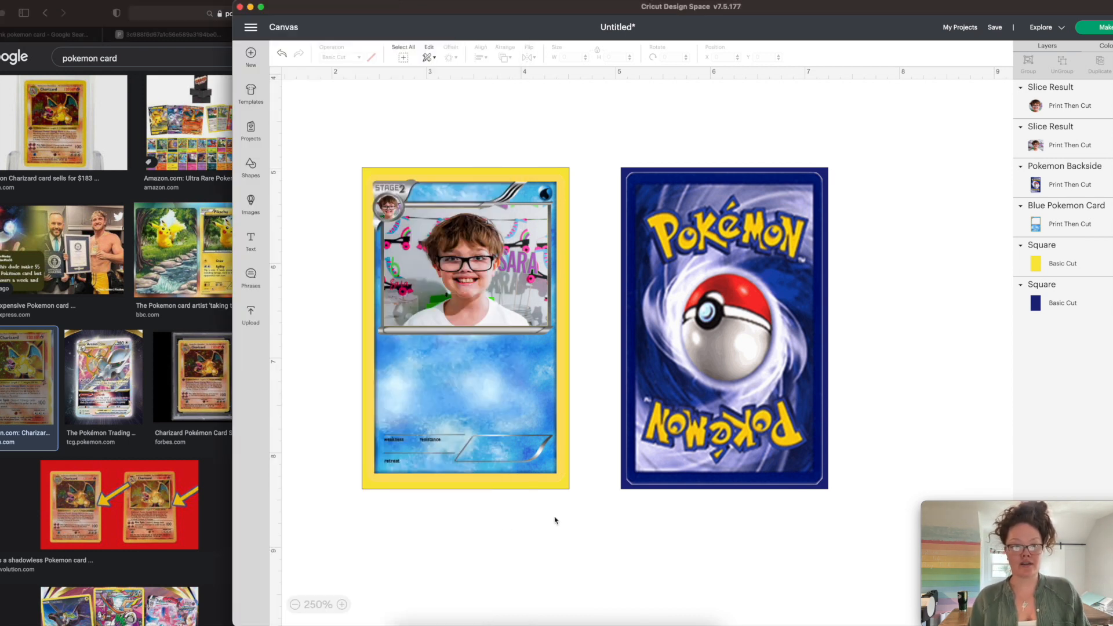
Add a text object reading "Scuba Steve," to the canvas.
click(250, 237)
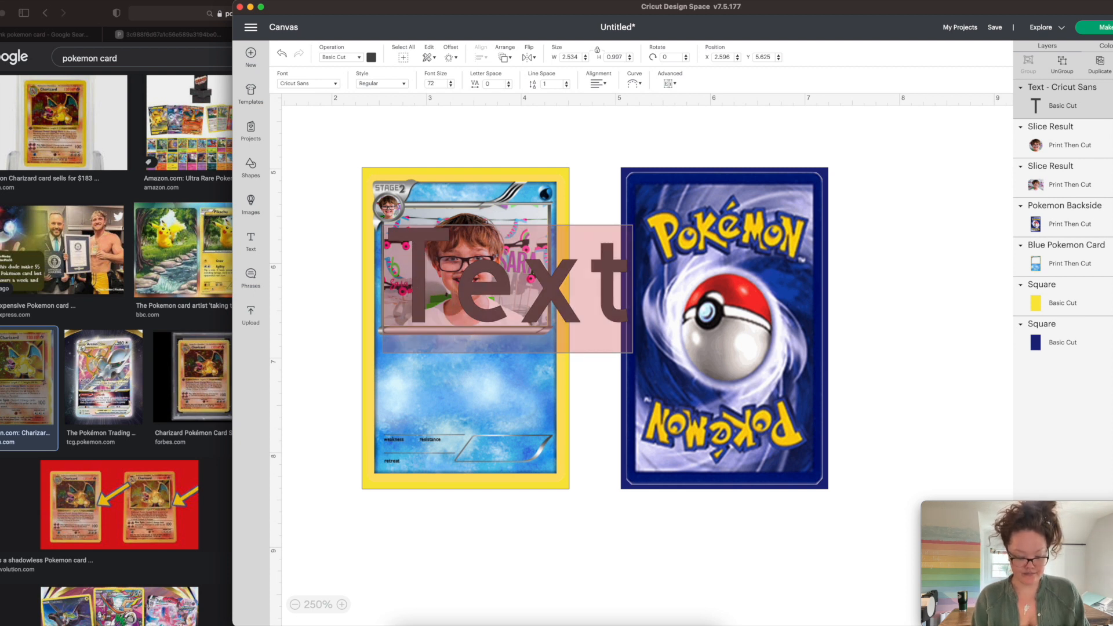
text(Scu)
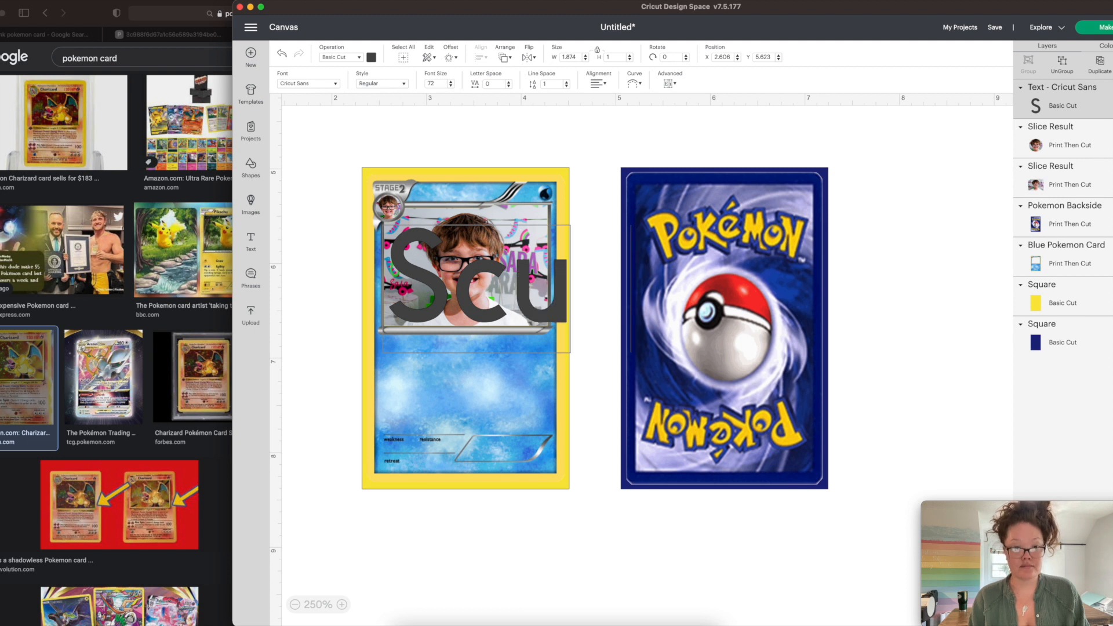
text(ba Steve)
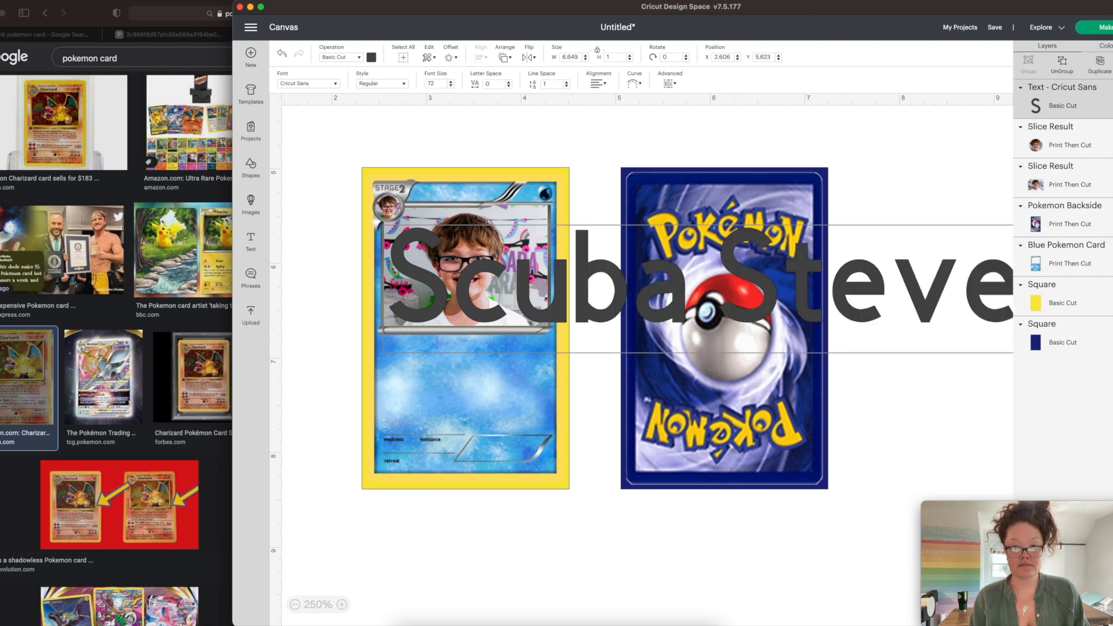
key(BackSpace)
key(BackSpace)
text(ve)
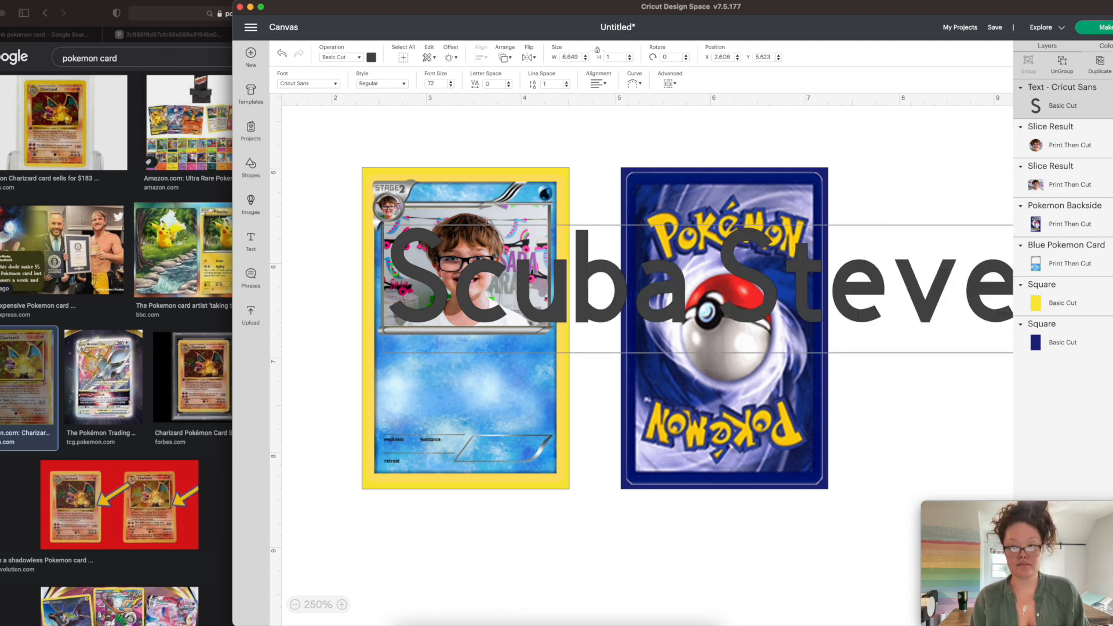
text(,)
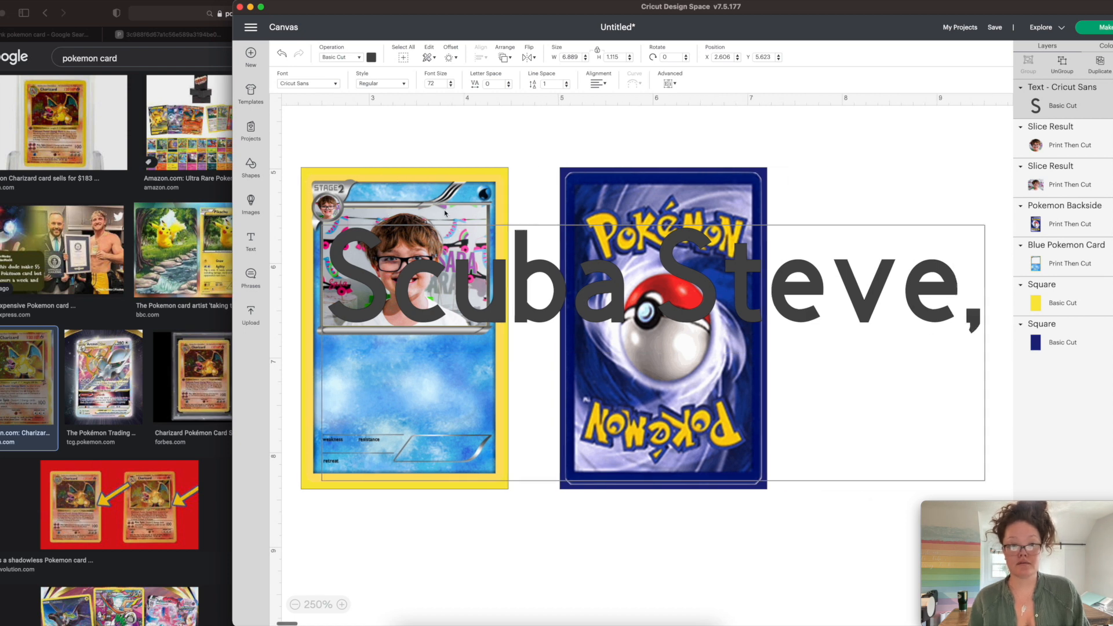
click(439, 140)
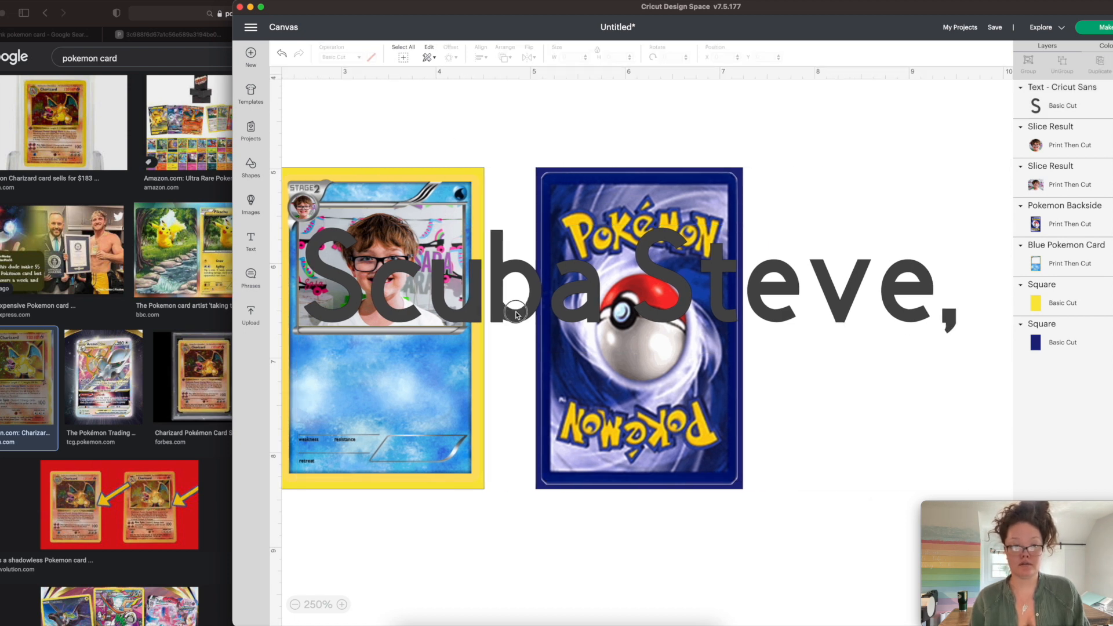
Shrink the greeting text to about 1.044 inches wide and place it just below the card front's photo frame.
click(584, 360)
drag(958, 364, 413, 350)
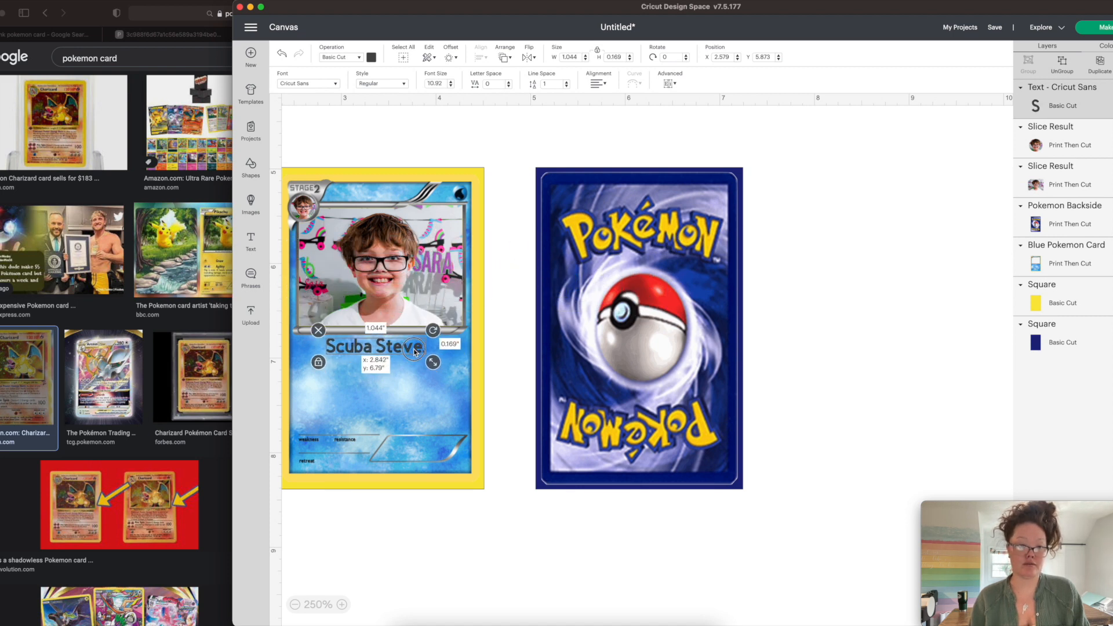
scroll(605, 117, left, 3)
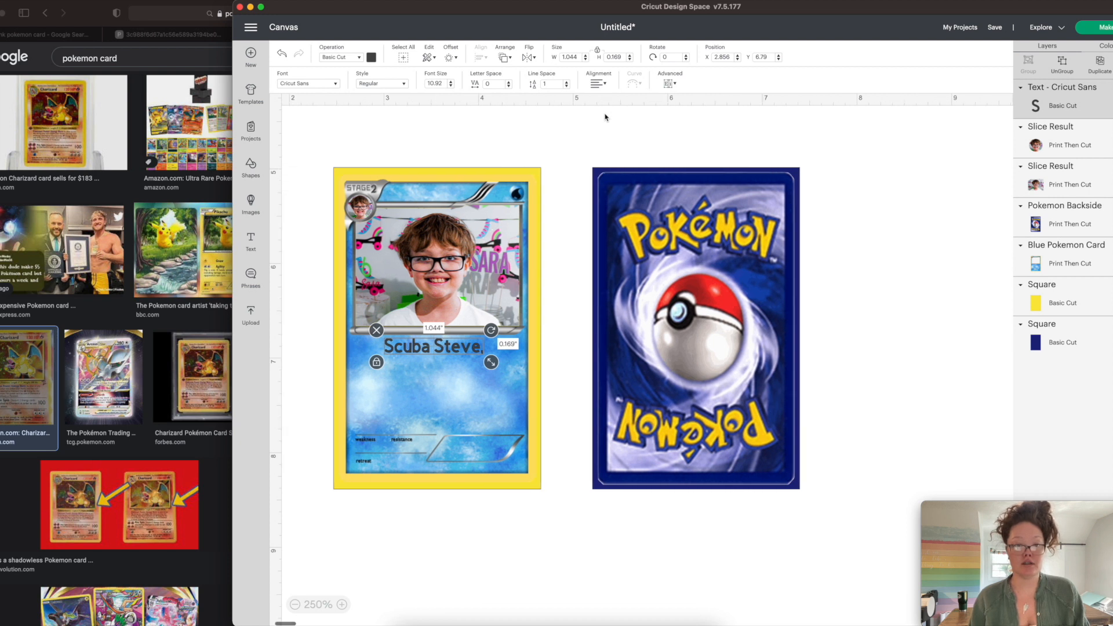
Duplicate the greeting below itself and change the copy to "You are the coolest" with "kid ever!" on a second line.
key(super+v)
drag(463, 372, 445, 373)
double_click(445, 373)
text(You are the)
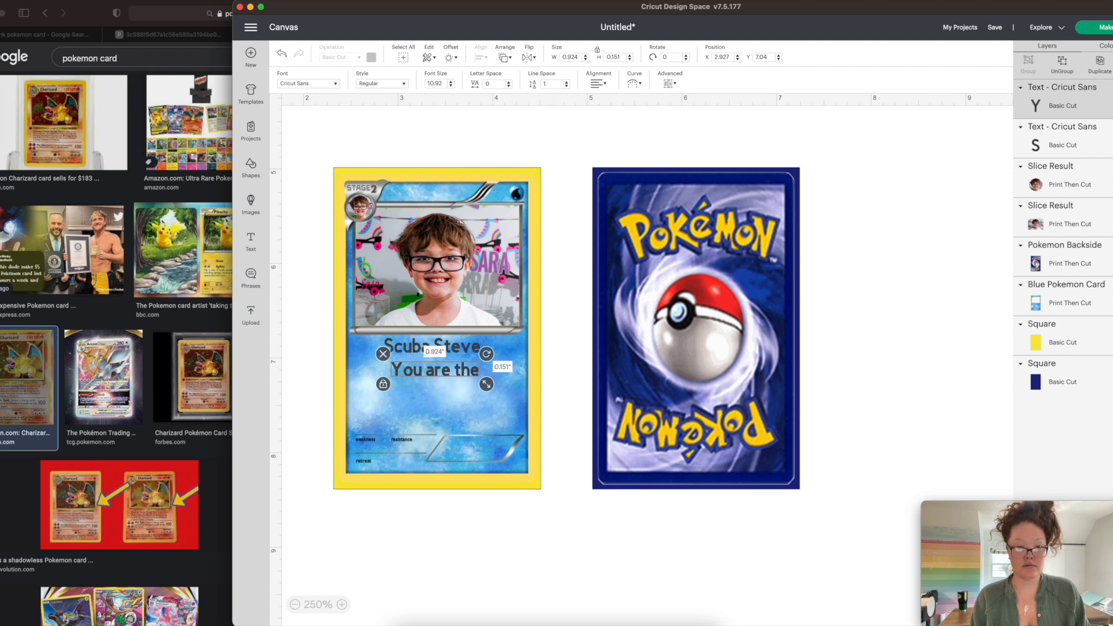
text( coolest)
key(Return)
text(ki)
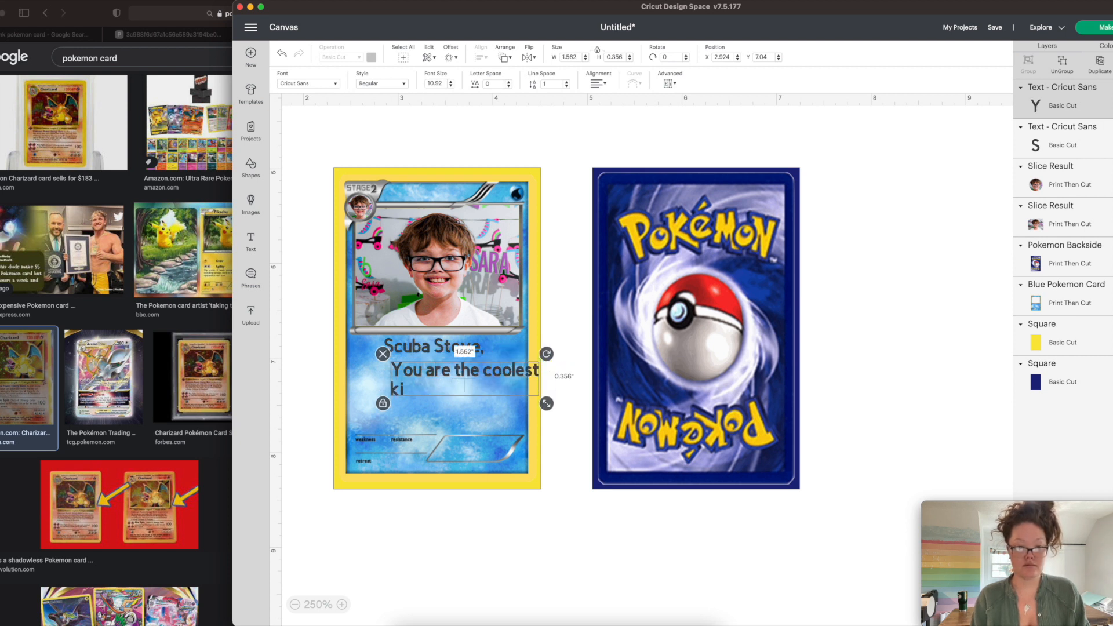
text(d ever!)
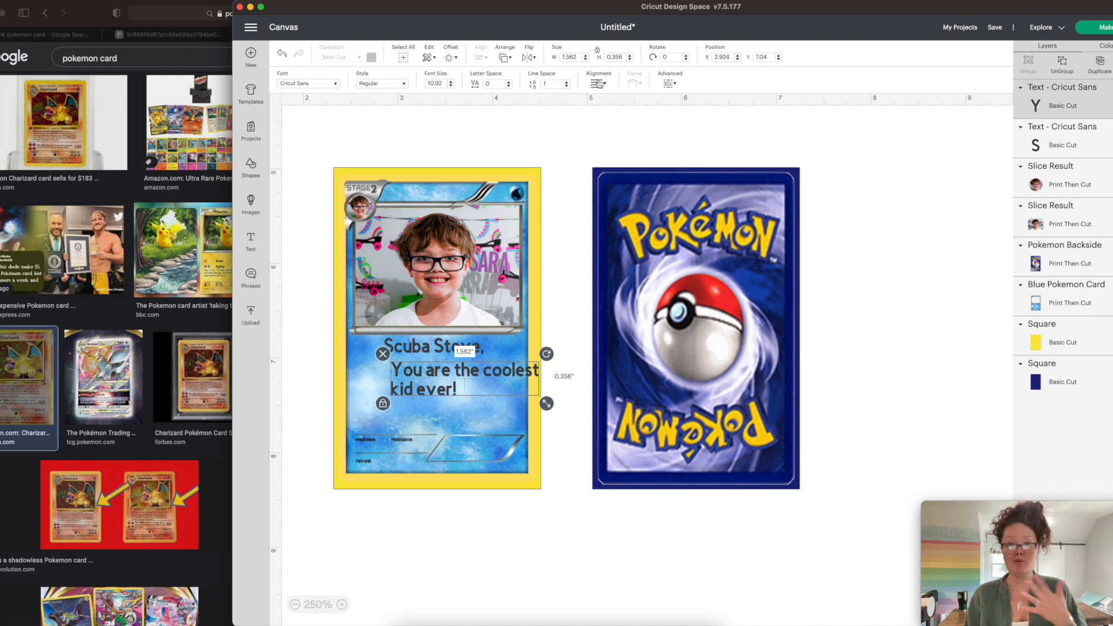
Center-align the two-line message and position it beneath the greeting within the blue area of the card front.
click(600, 84)
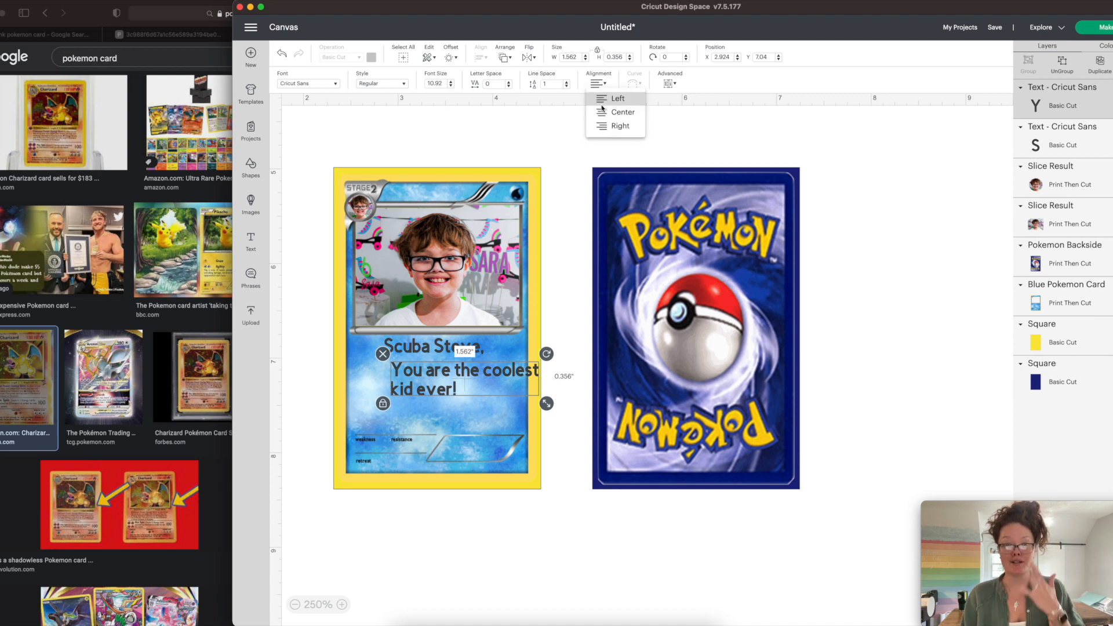
click(587, 107)
drag(500, 381, 472, 376)
Duplicate the greeting, move the copy below the message and change its text to "- Mom!".
click(454, 351)
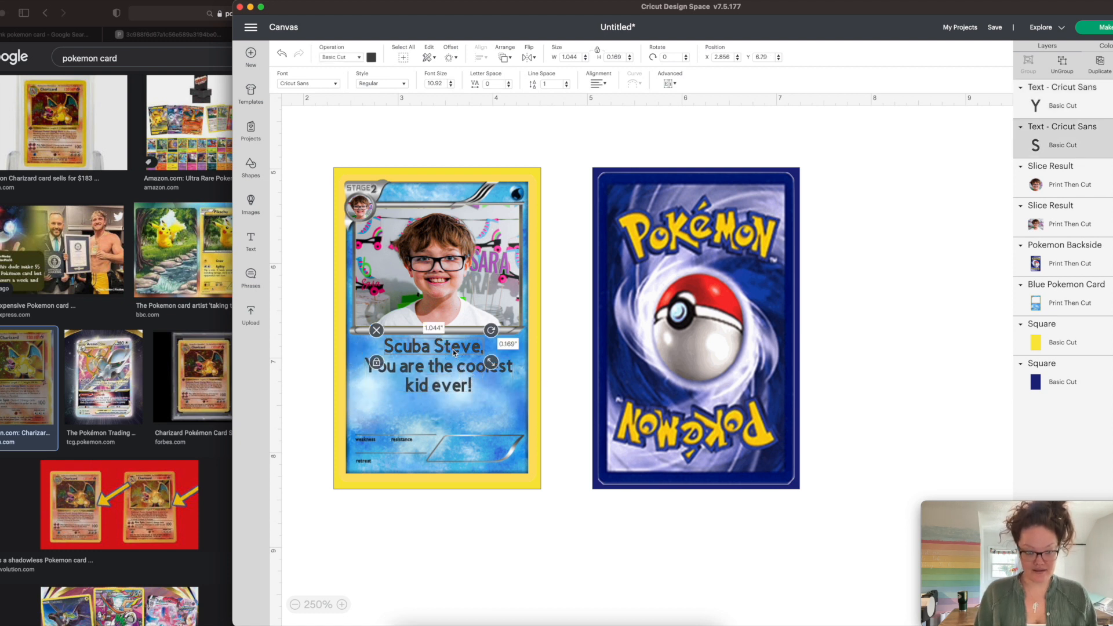
key(super+d)
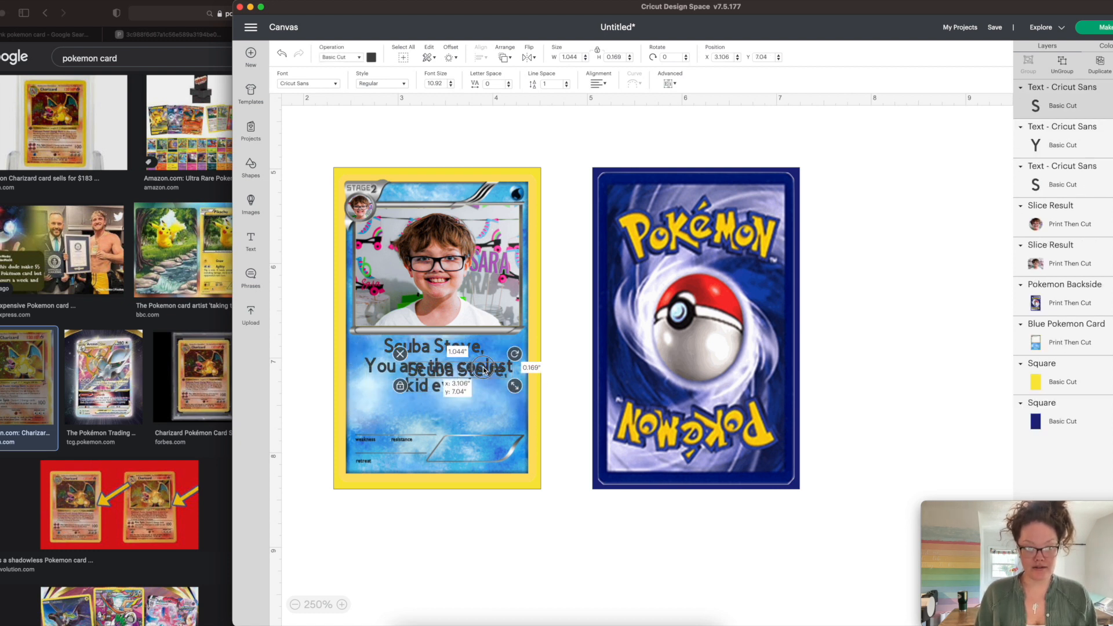
drag(483, 368, 458, 416)
double_click(458, 415)
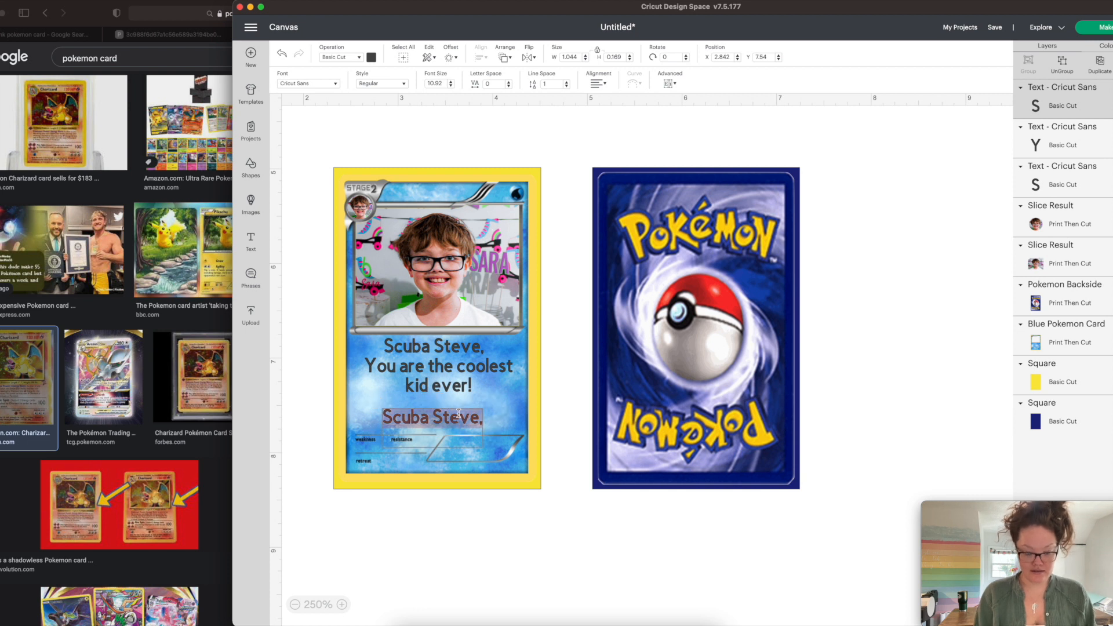
text(- Mon)
key(BackSpace)
text(m!)
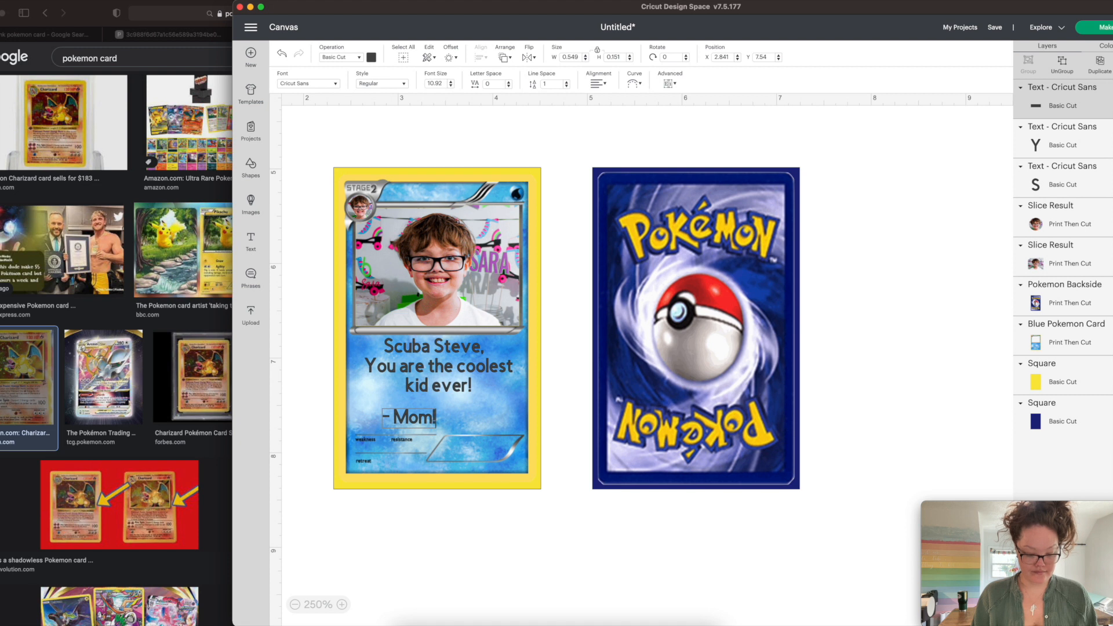
Reposition the greeting, message and signature so they sit closely stacked in the card's blue text area.
click(426, 533)
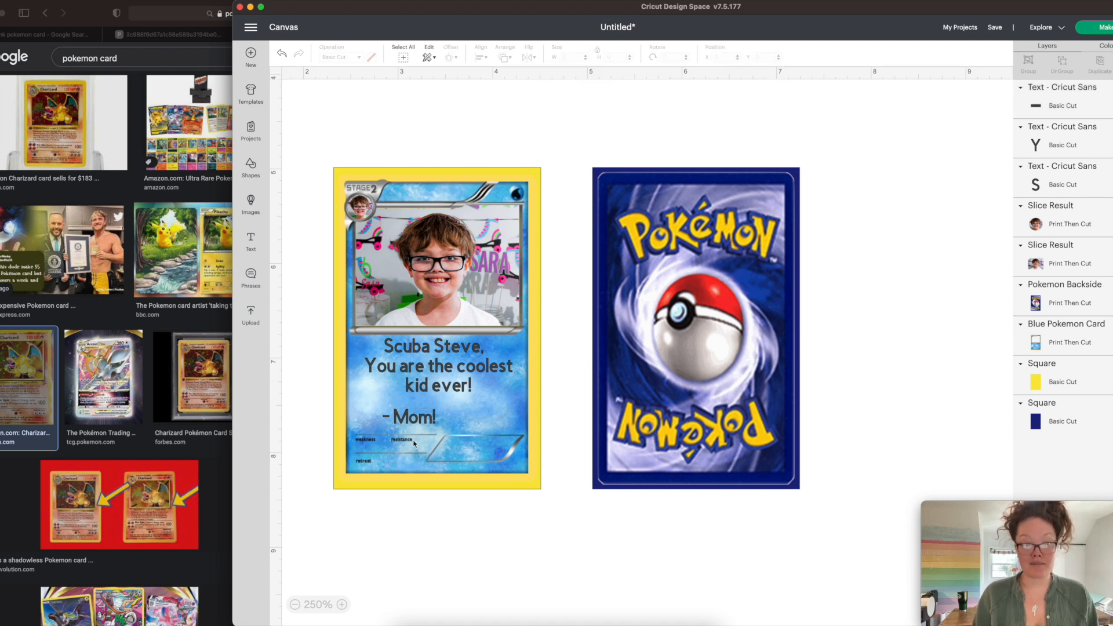
drag(417, 424, 435, 399)
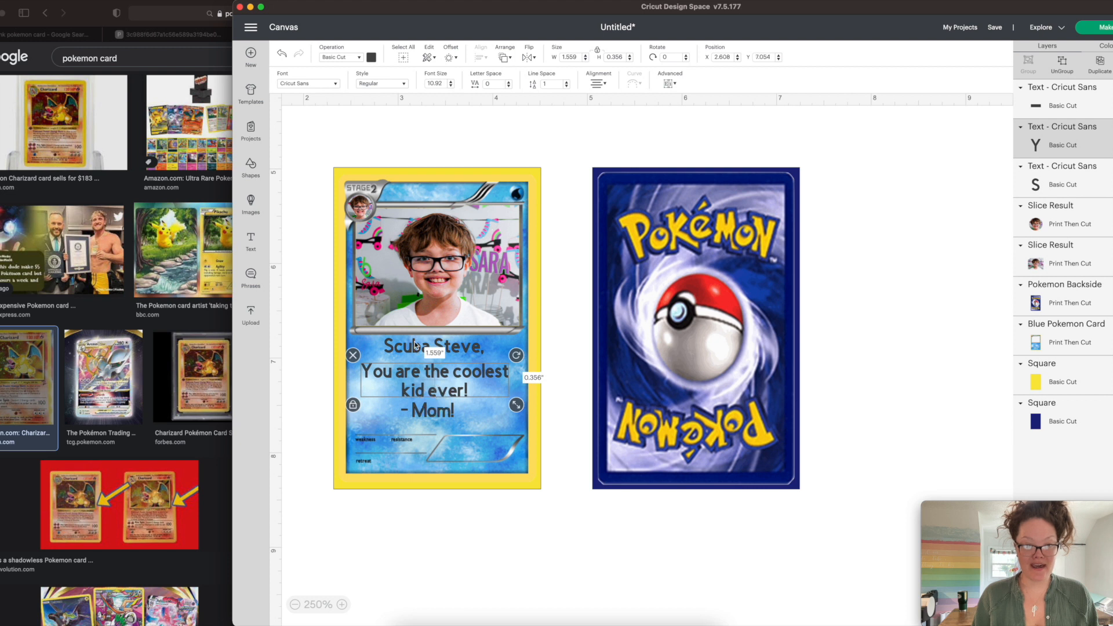
click(415, 346)
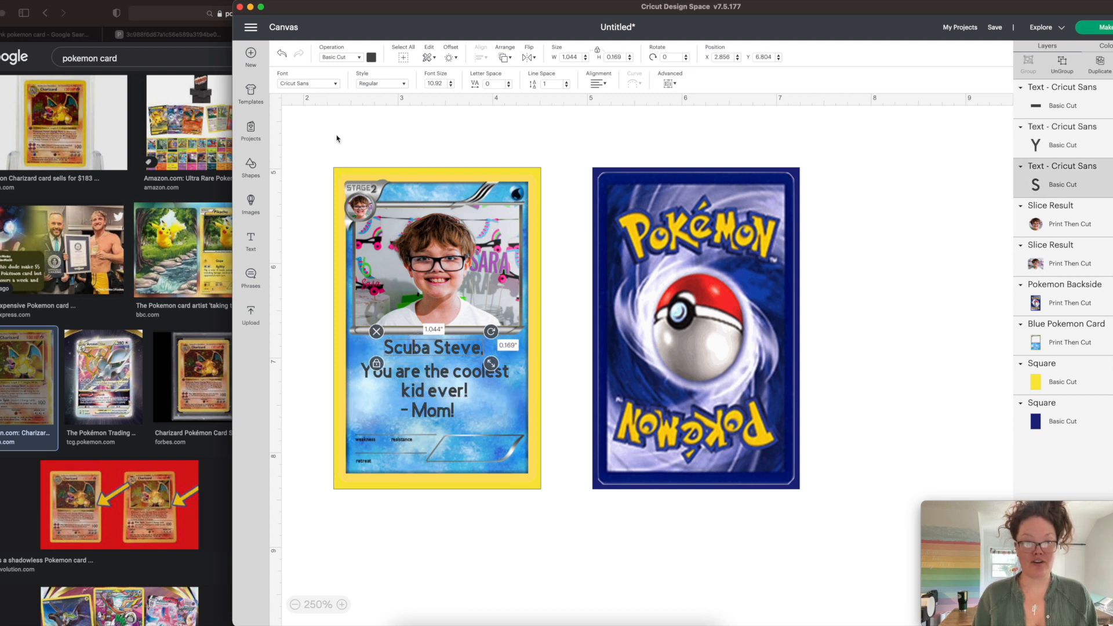
Select all three text objects together, color them black and set their operation to standard Print Then Cut.
shift+click(411, 390)
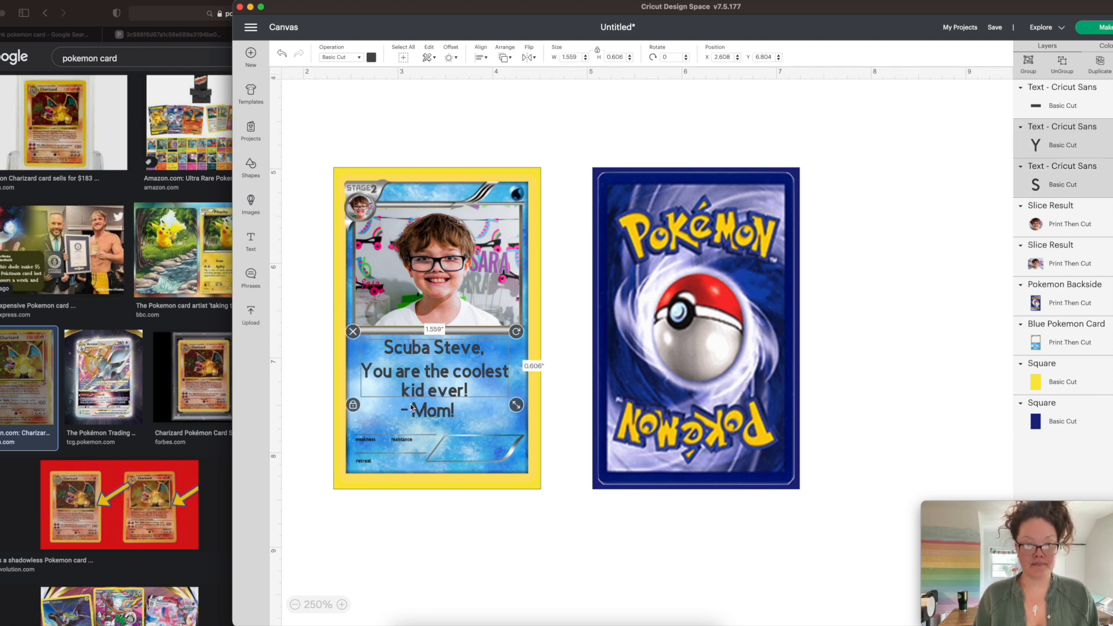
shift+click(413, 410)
click(372, 57)
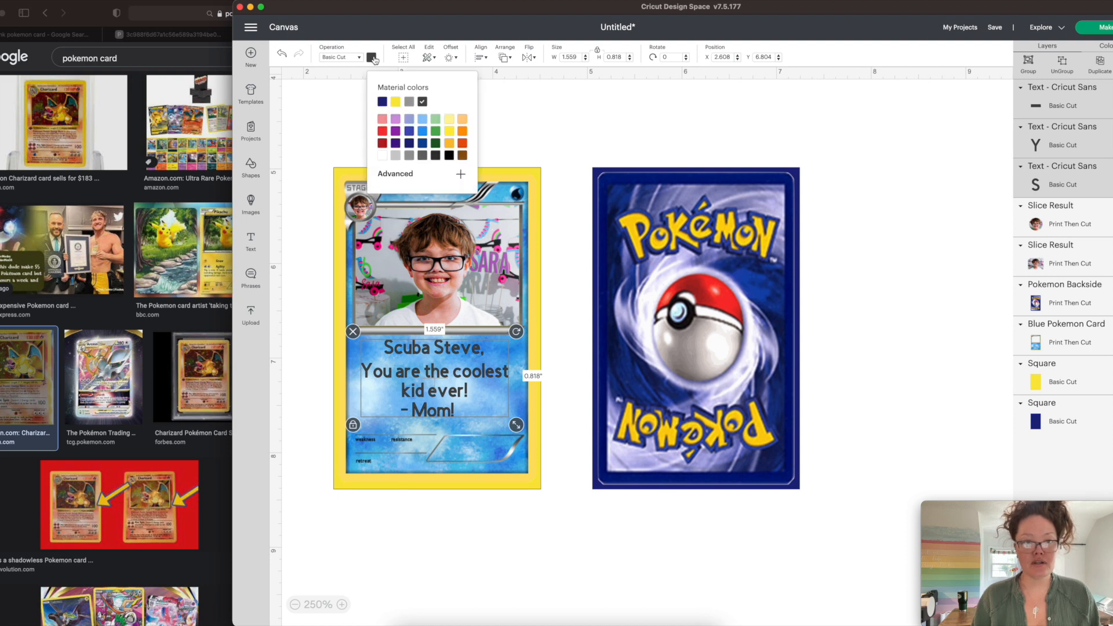
click(451, 157)
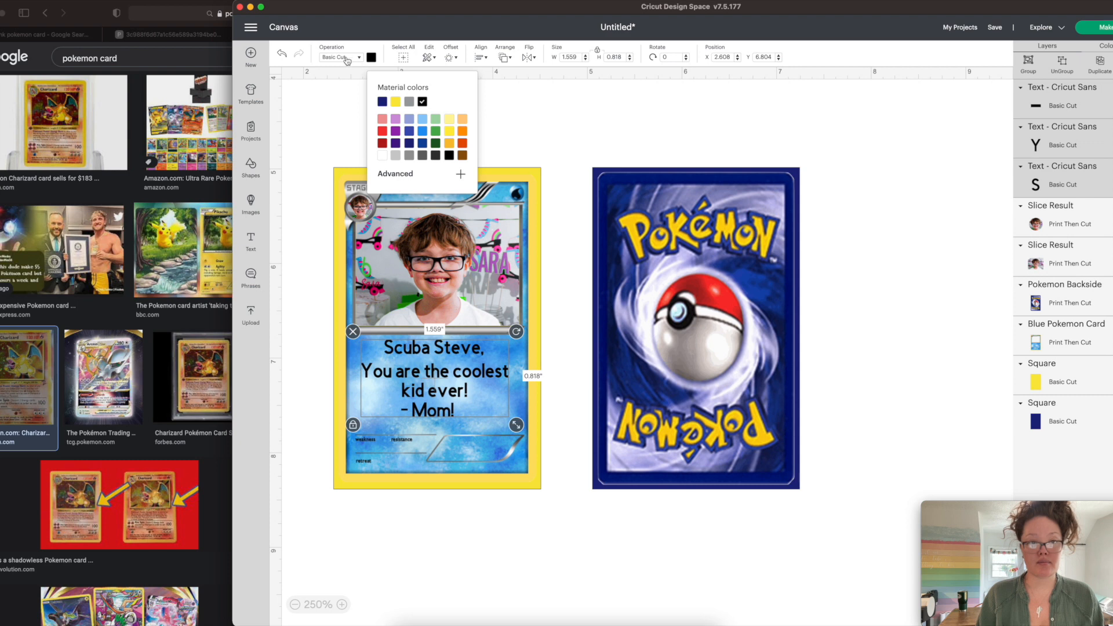
click(341, 59)
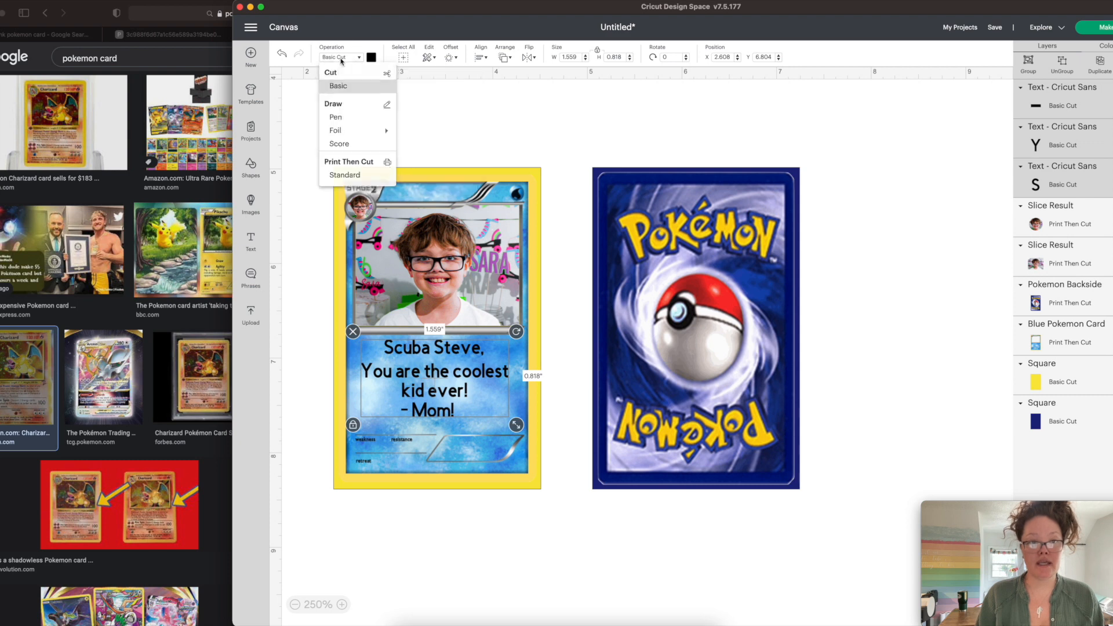
click(344, 179)
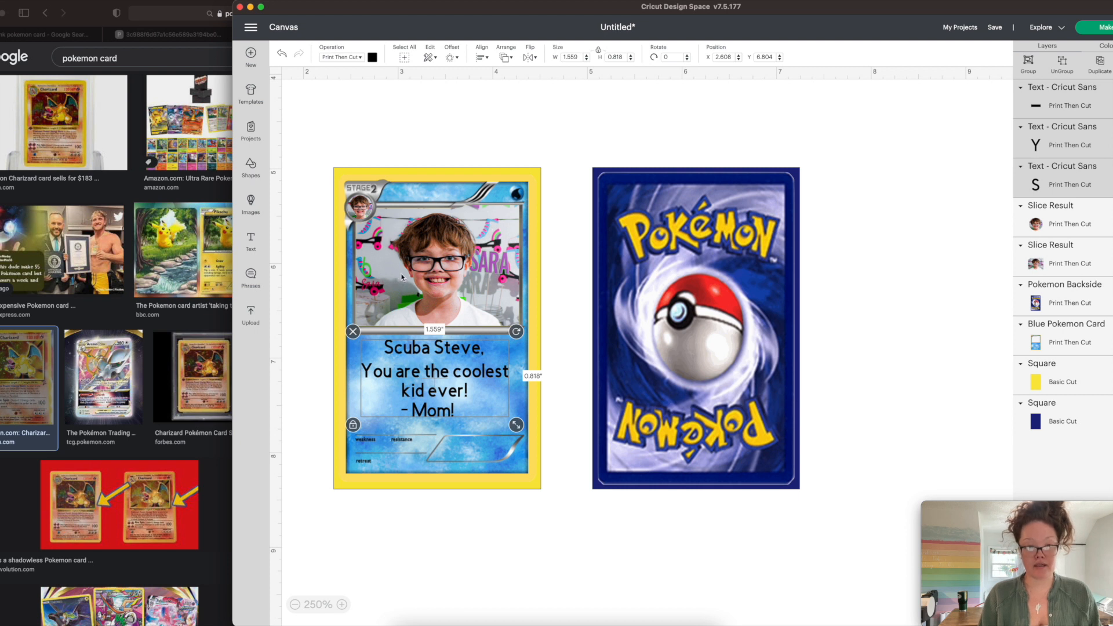
Shift the "- Mom!" signature slightly left beneath the message.
key(super+z)
click(299, 54)
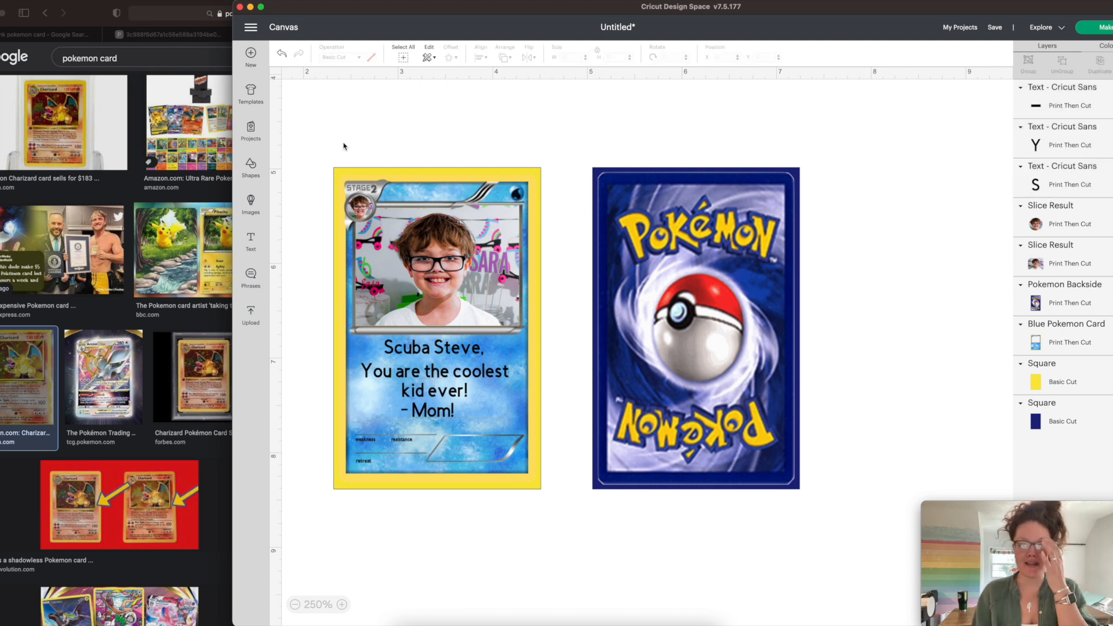
click(453, 380)
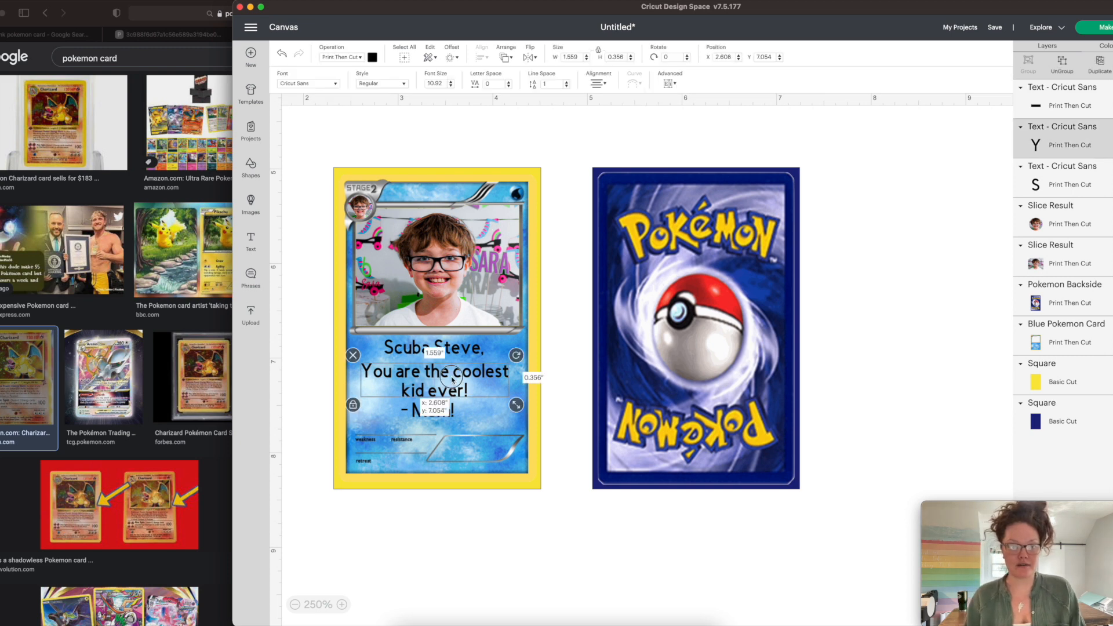
drag(442, 416, 436, 416)
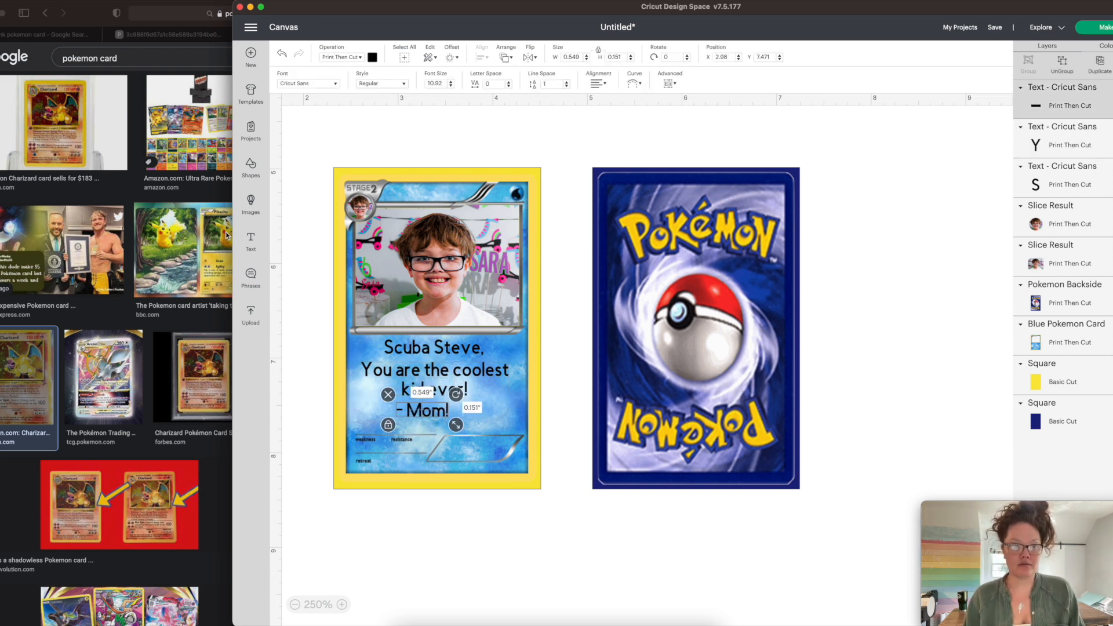
Add a heart shape, color it red and set its operation to standard Print Then Cut.
click(252, 169)
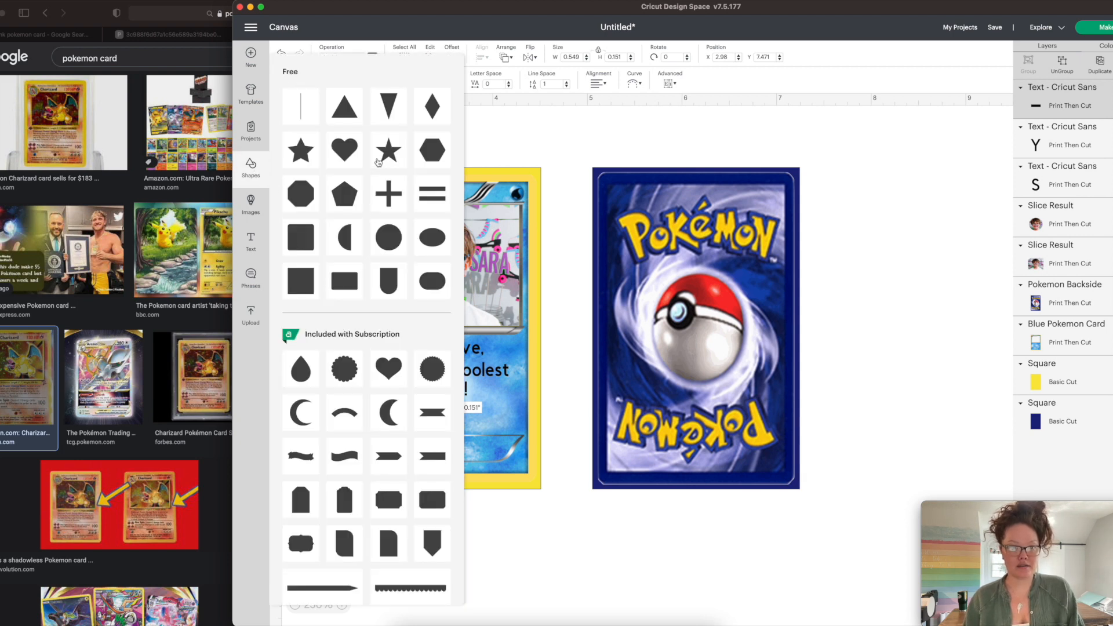
click(353, 153)
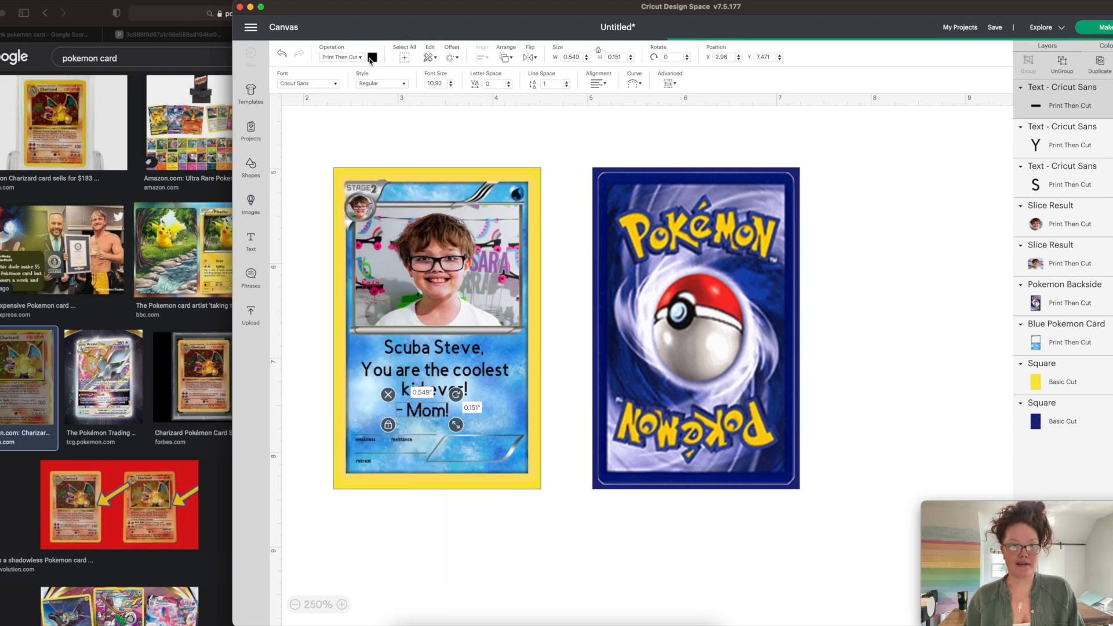
click(371, 57)
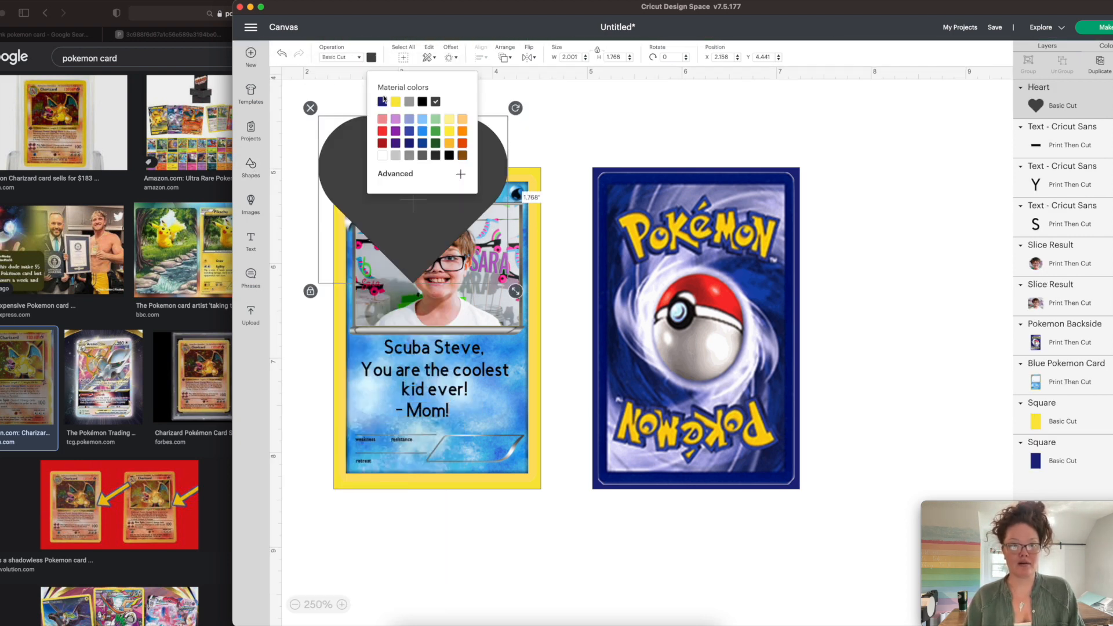
click(382, 133)
click(337, 57)
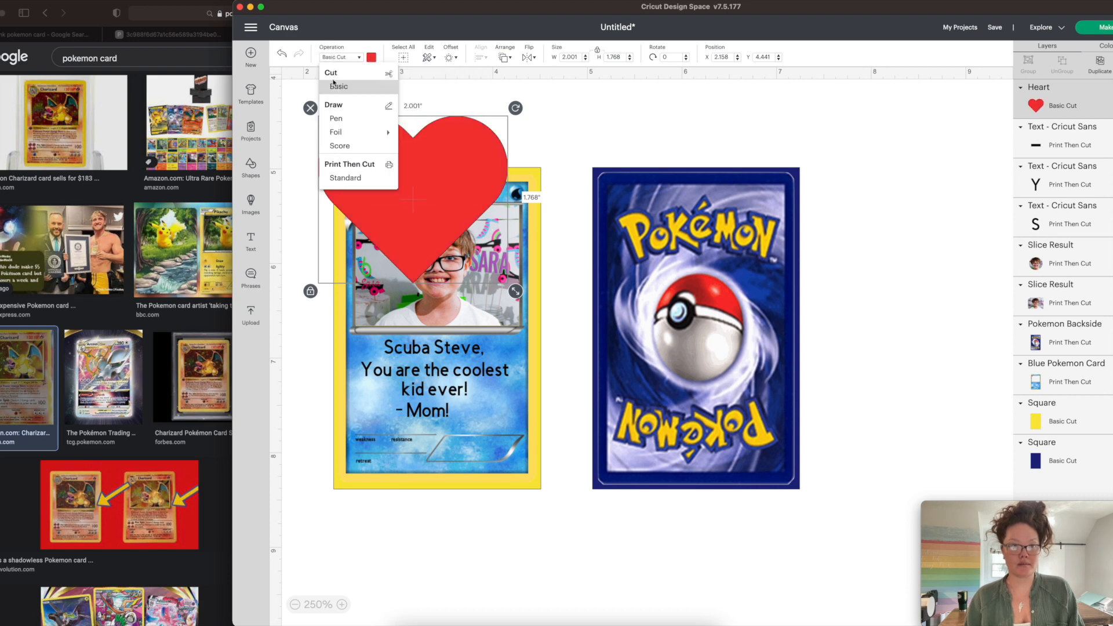
click(345, 178)
Shrink the heart to about 0.105 × 0.093 inches and place it directly after the "- Mom!" signature.
drag(385, 157, 528, 428)
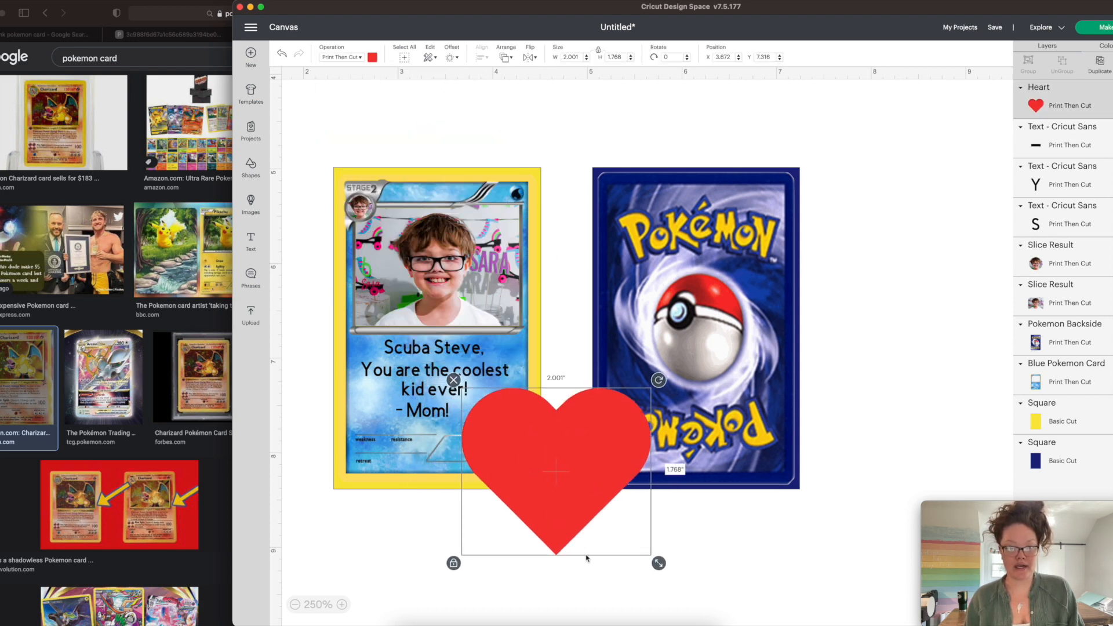
drag(658, 563, 458, 413)
click(460, 526)
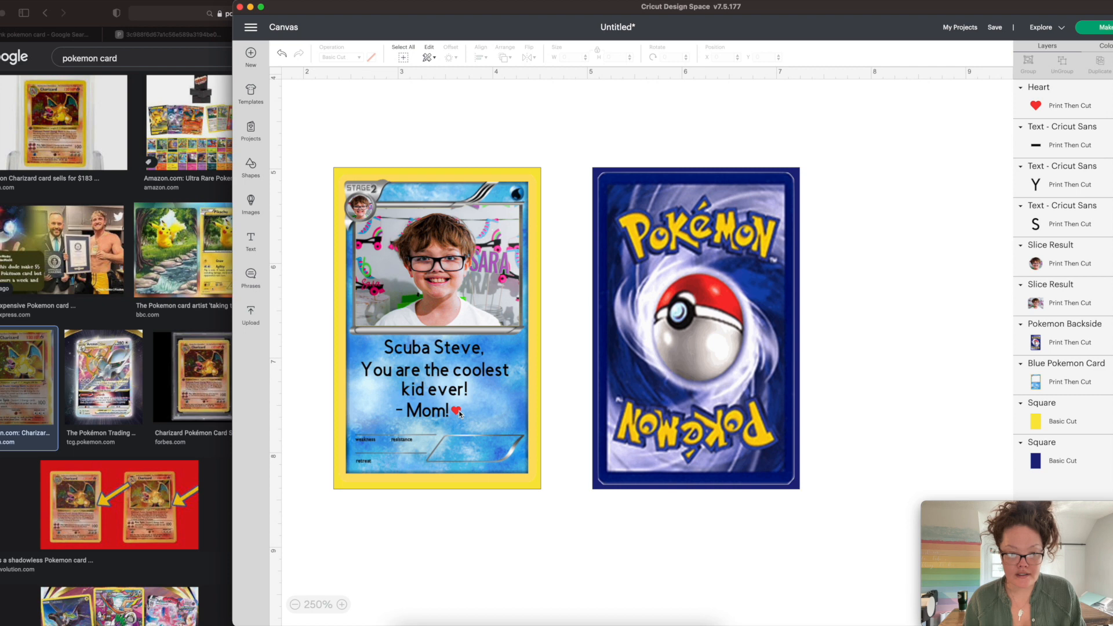
Center the heart vertically with the "- Mom!" signature and group the two objects.
click(458, 411)
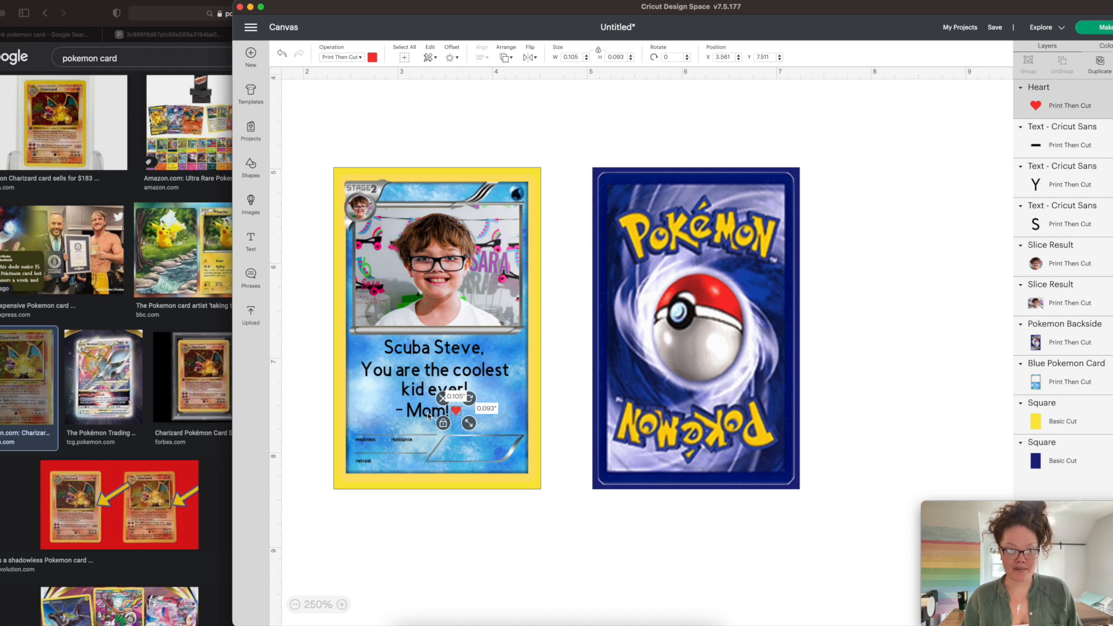
shift+click(431, 411)
click(482, 58)
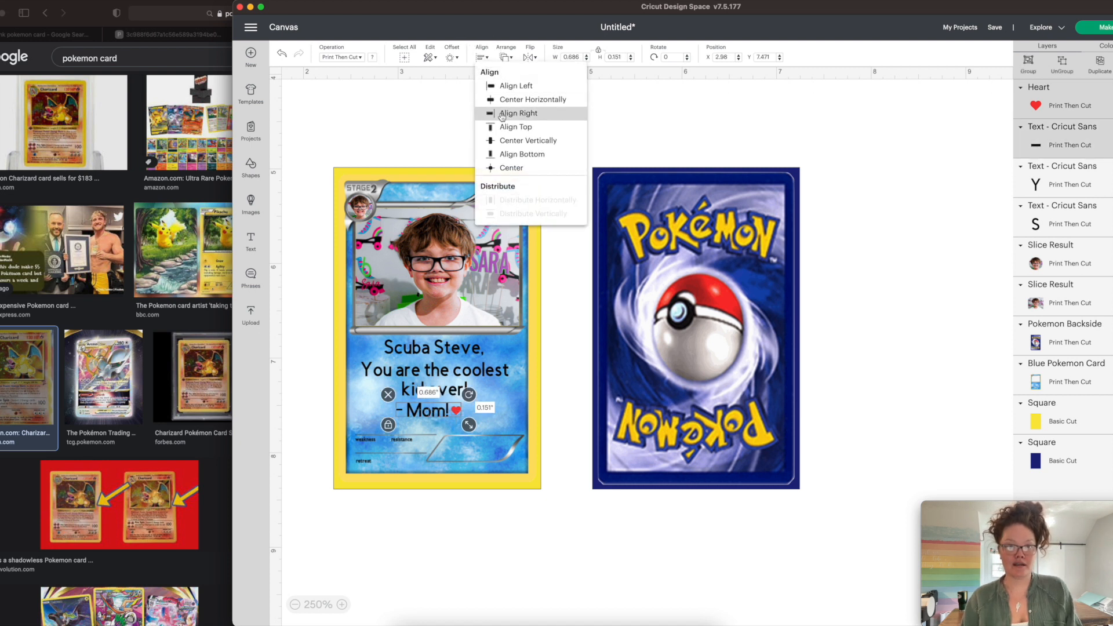
click(516, 147)
drag(721, 10, 543, 5)
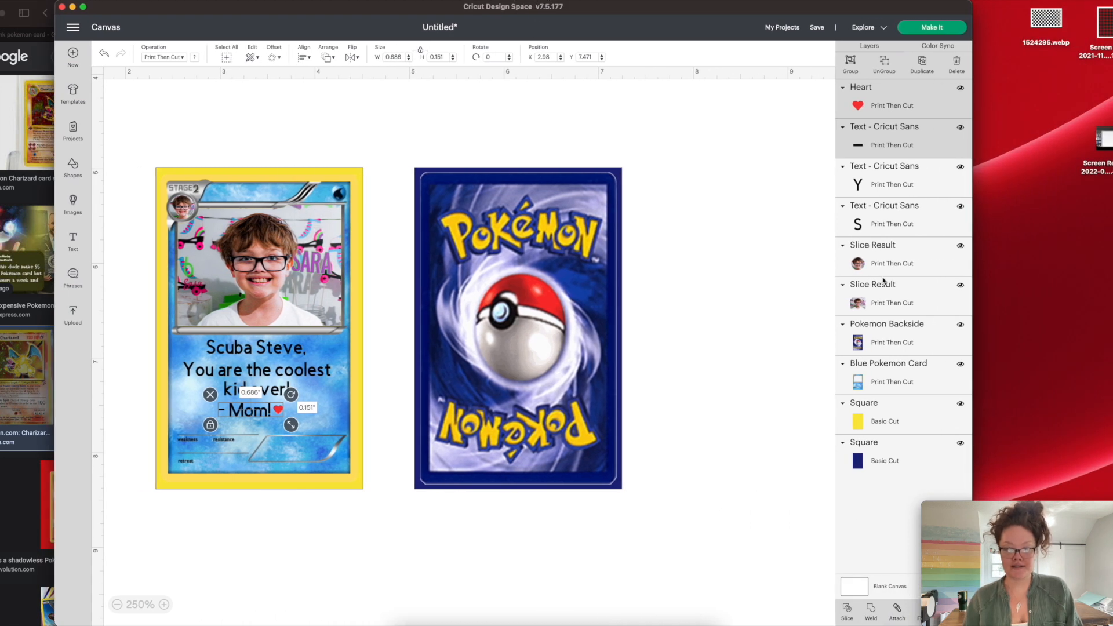
click(850, 62)
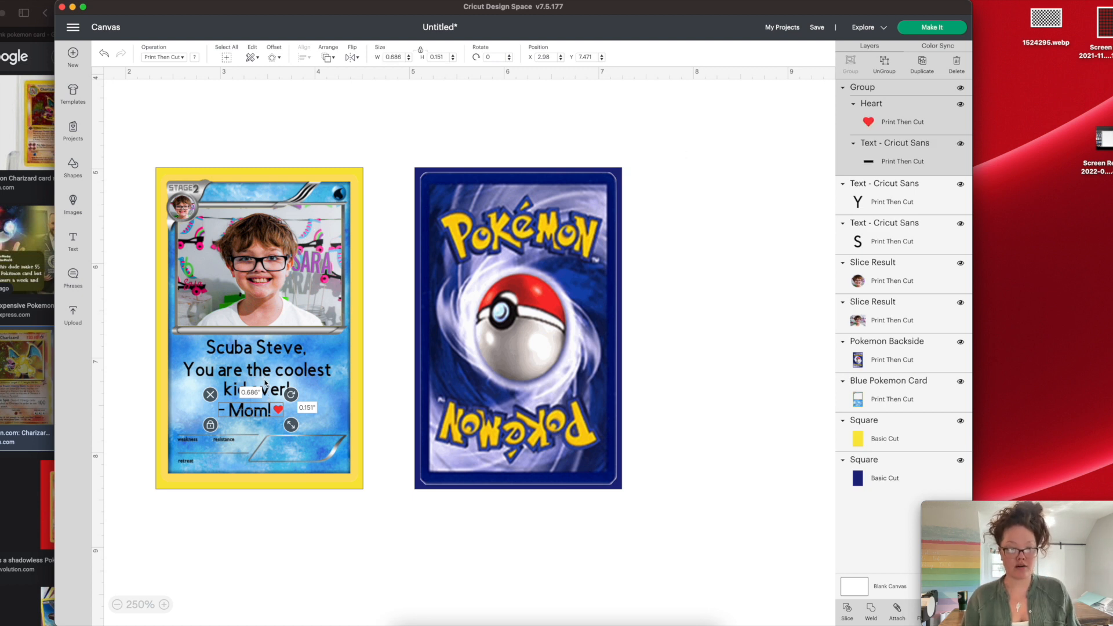
Center the signature group, message and greeting horizontally on the blue card image.
shift+click(270, 394)
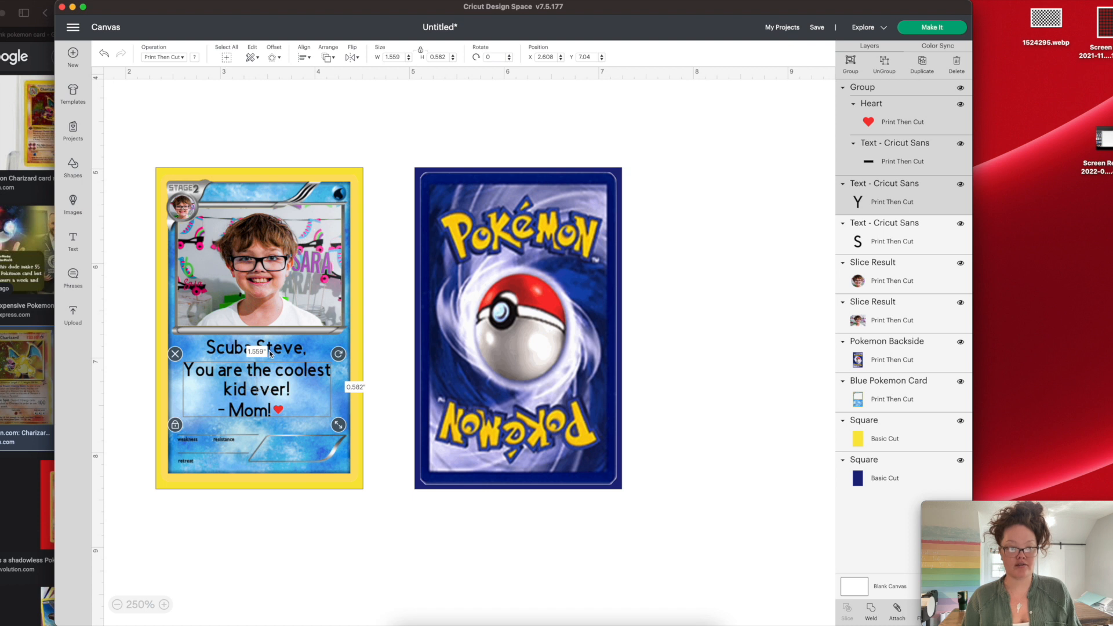
shift+click(270, 355)
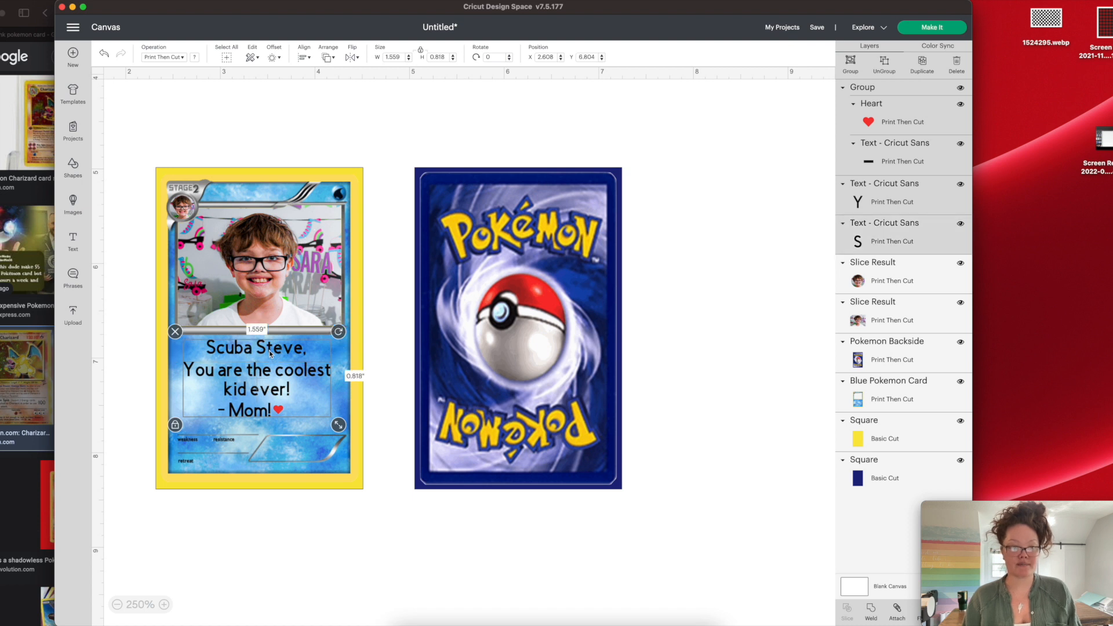
click(270, 457)
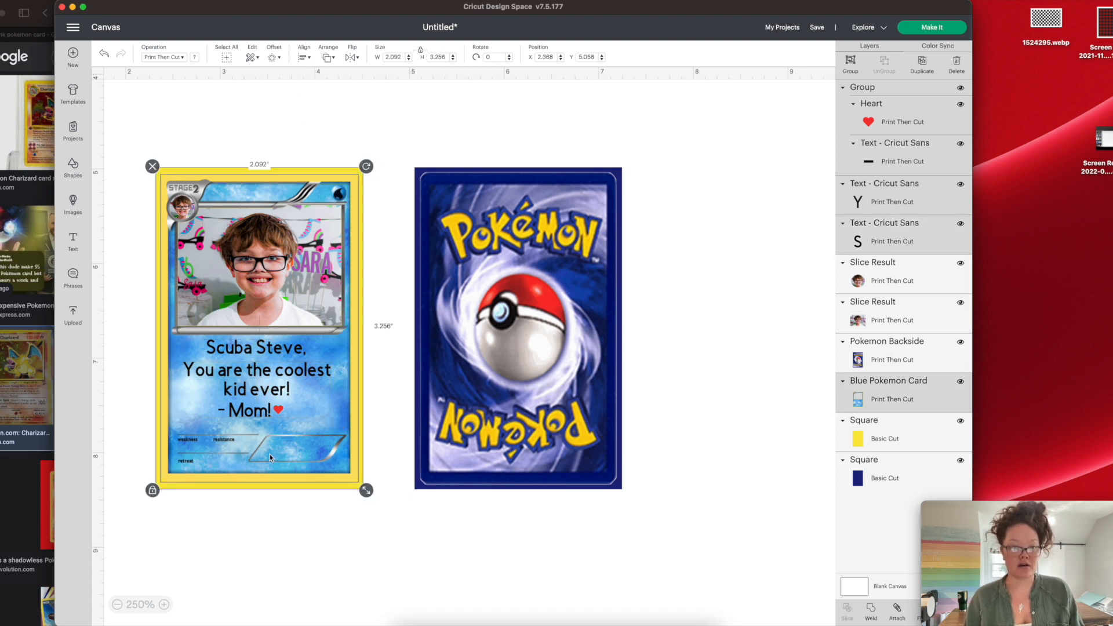
click(304, 57)
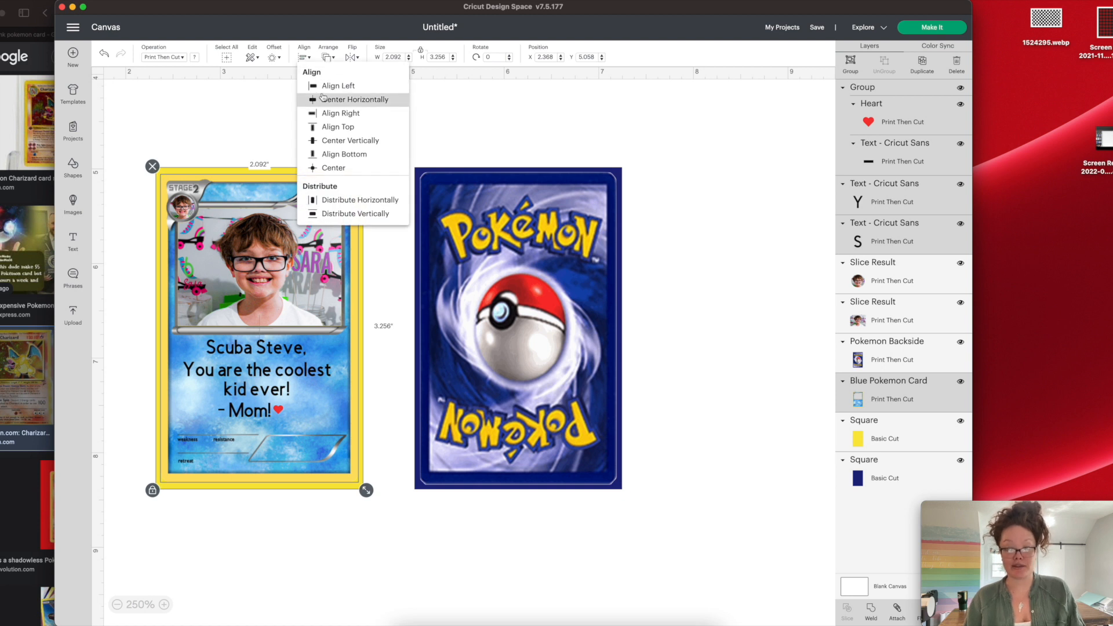
click(325, 100)
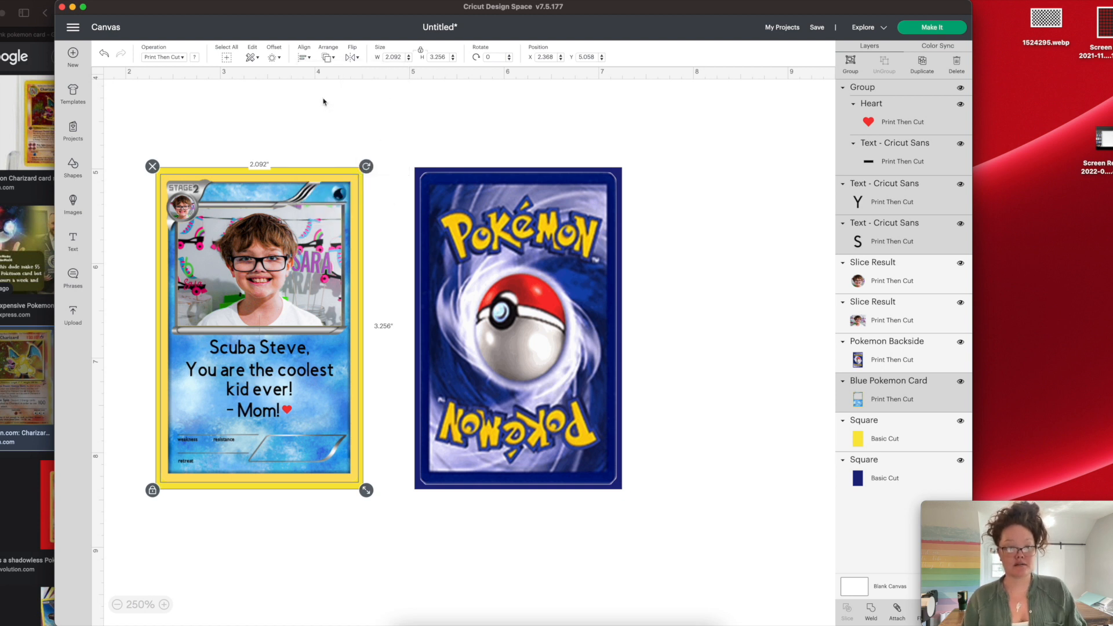
click(243, 583)
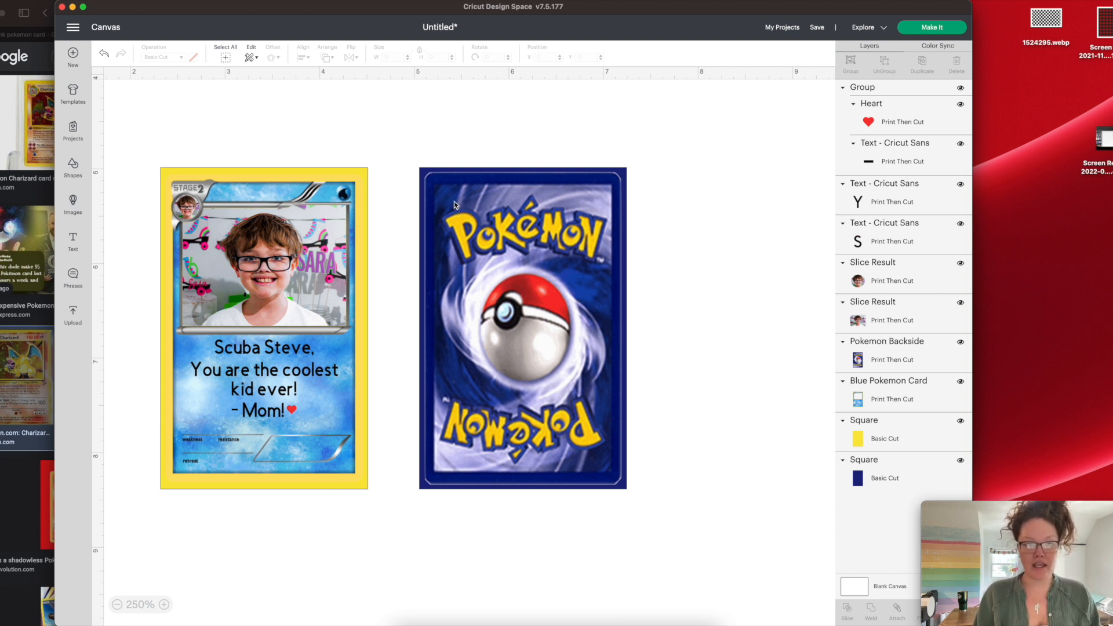
Enlarge the Pokémon back image to about 2.24 × 3.57 inches over the navy rectangle and select it together with the rectangle.
scroll(426, 186, down, 1)
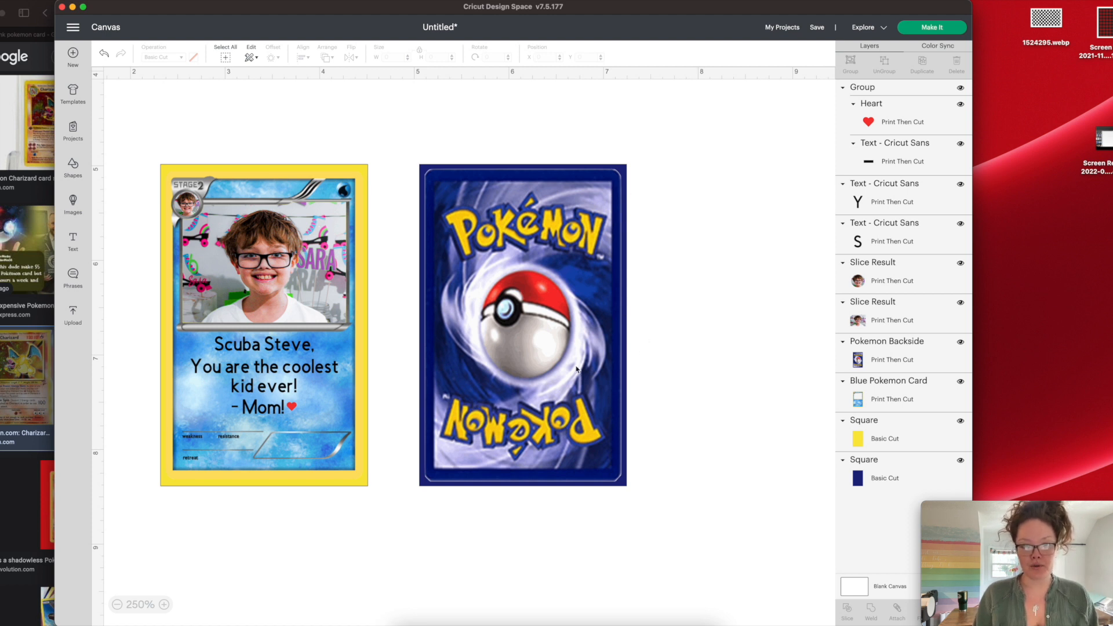
drag(576, 369, 567, 360)
mouse_move(620, 485)
mouse_down()
mouse_move(636, 507)
mouse_move(602, 496)
mouse_up()
drag(859, 461, 878, 471)
click(690, 314)
drag(686, 314, 548, 296)
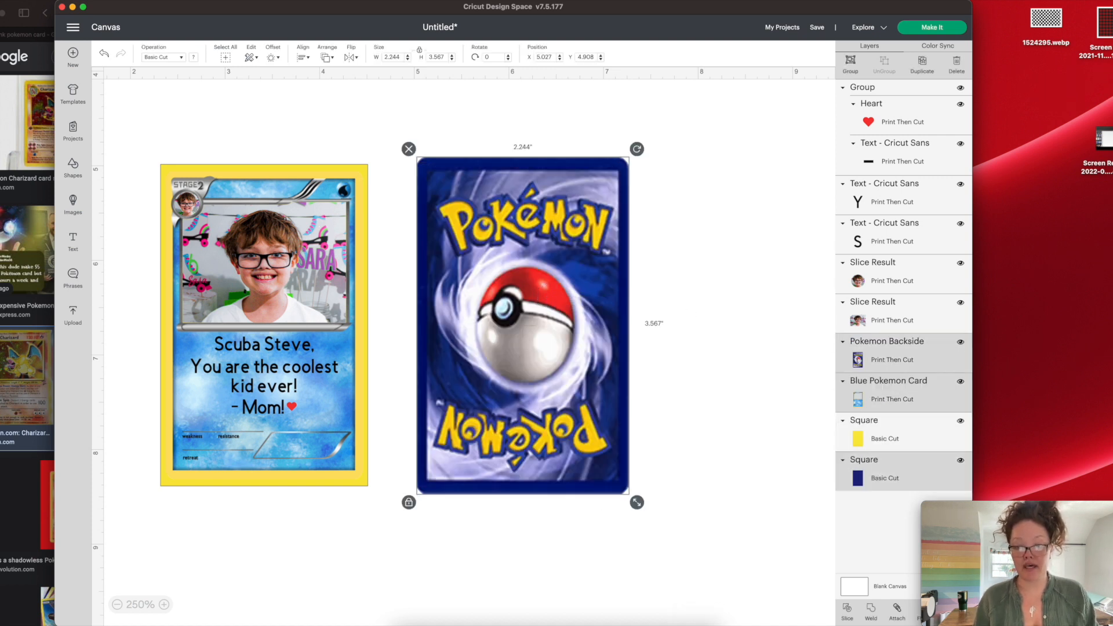
Slice the back image with the navy rectangle and delete the leftover pieces, keeping only the card-sized back image.
click(847, 610)
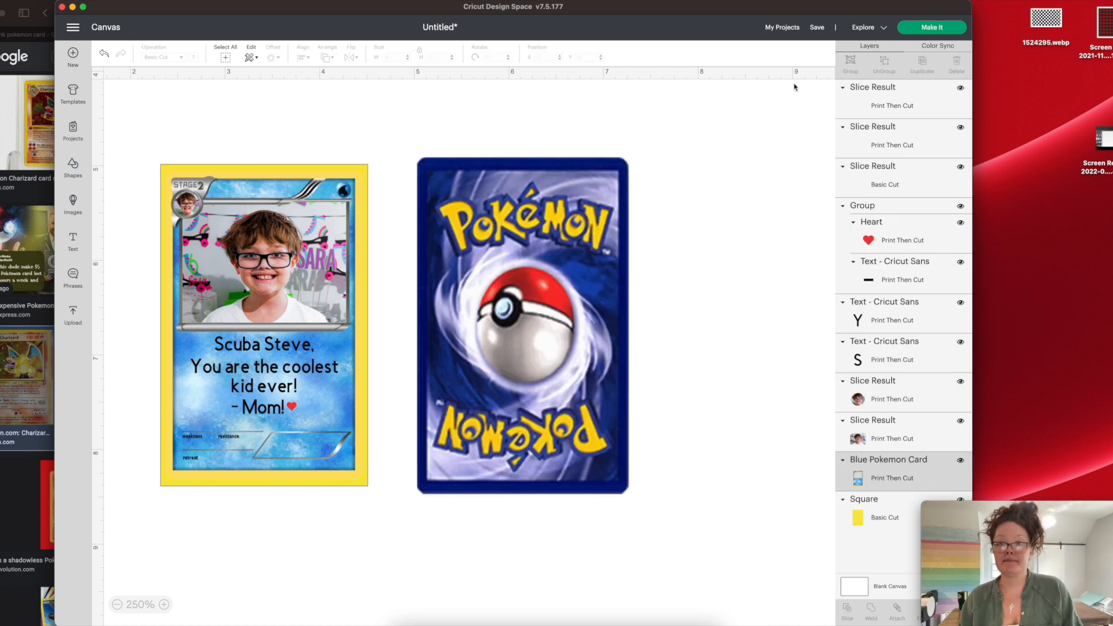
click(891, 100)
key(Delete)
click(873, 129)
key(Delete)
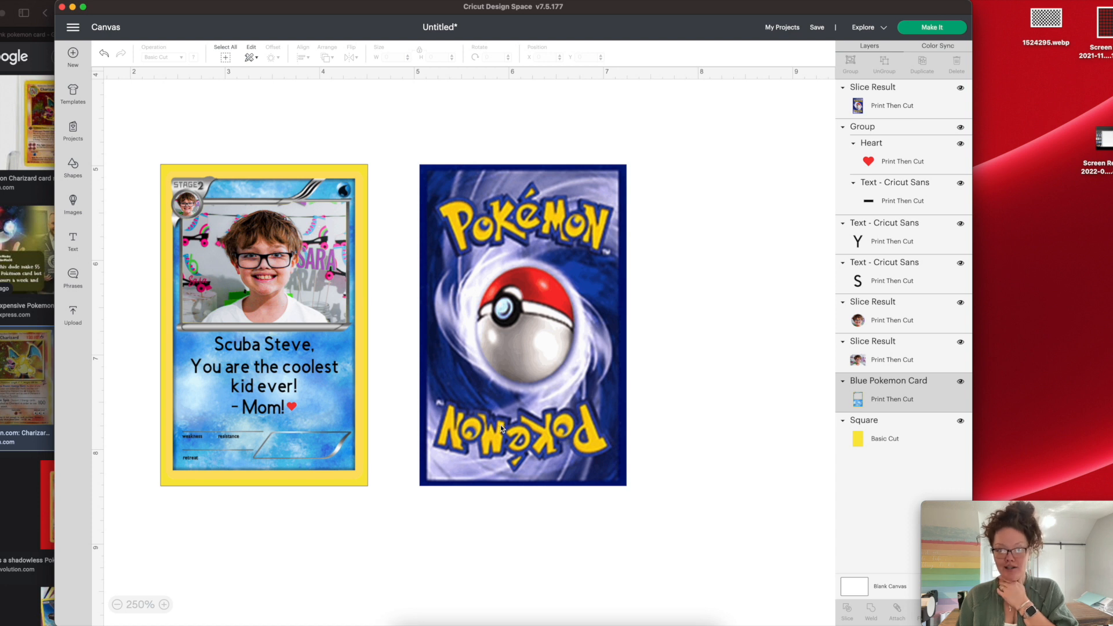
Select all the layers of the card front and flatten them into one Print Then Cut image.
drag(149, 143, 374, 550)
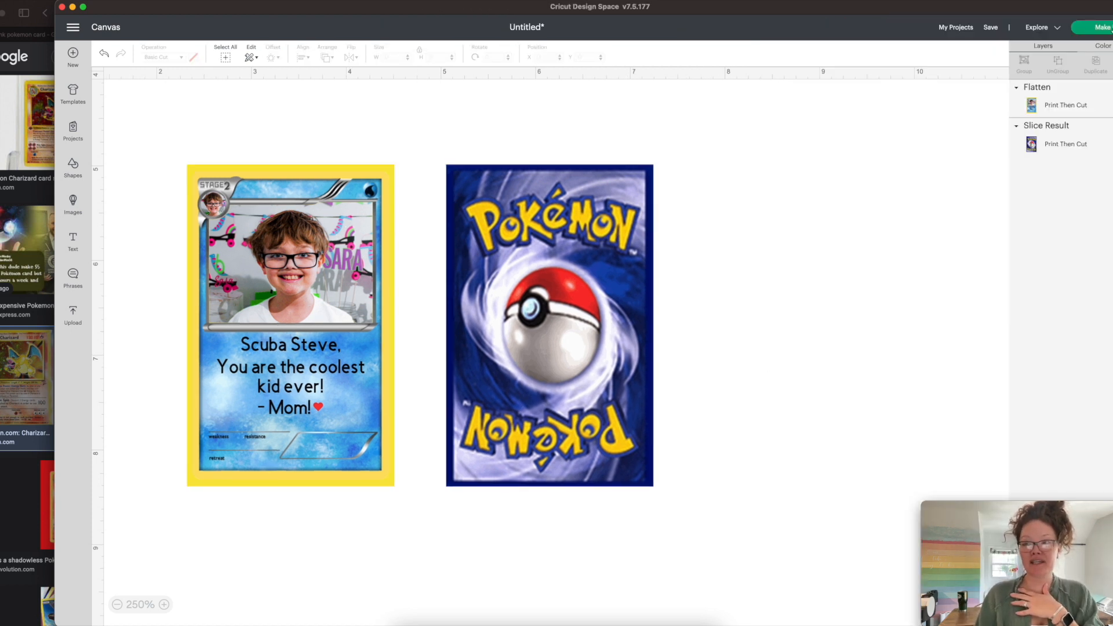
Preview the print mat layout with 3 project copies, and return to the canvas.
click(1111, 29)
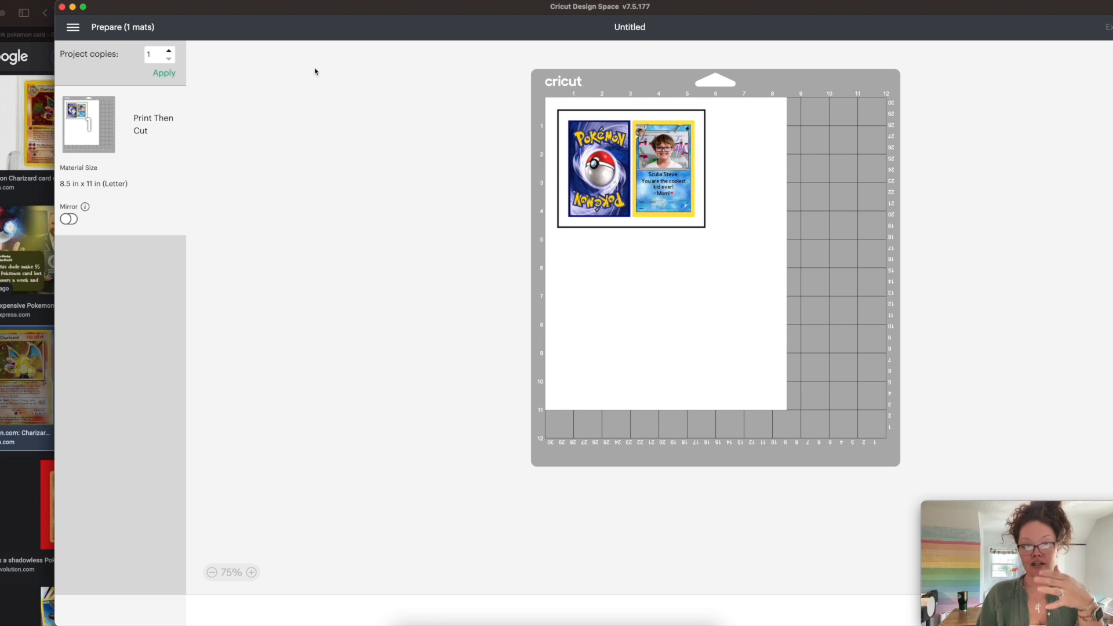
click(169, 51)
click(169, 51)
click(165, 74)
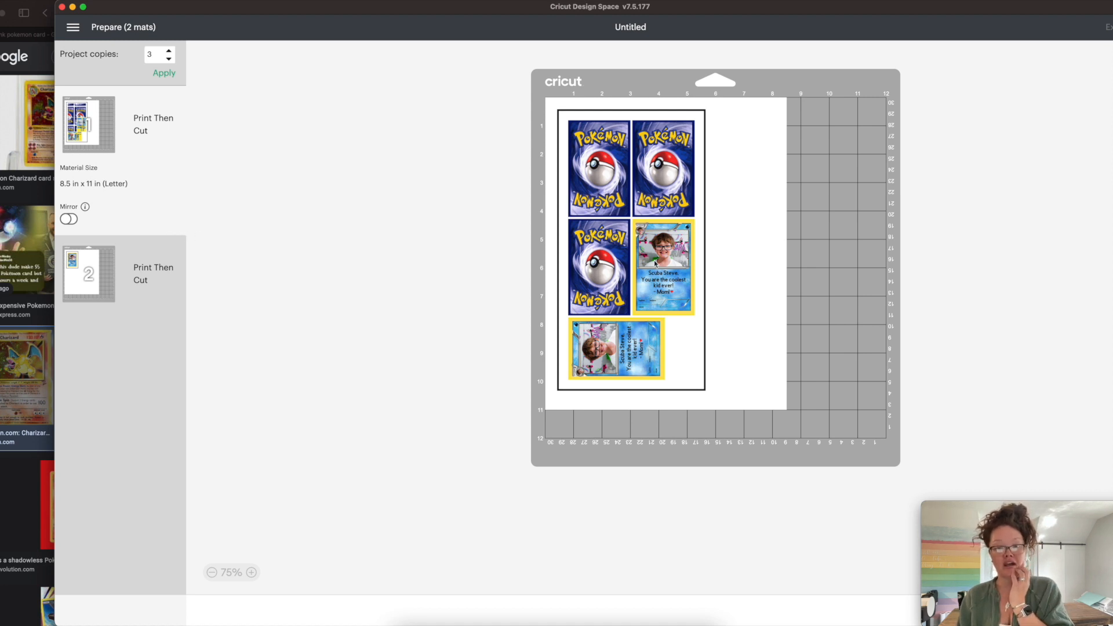
drag(1112, 39, 1003, 37)
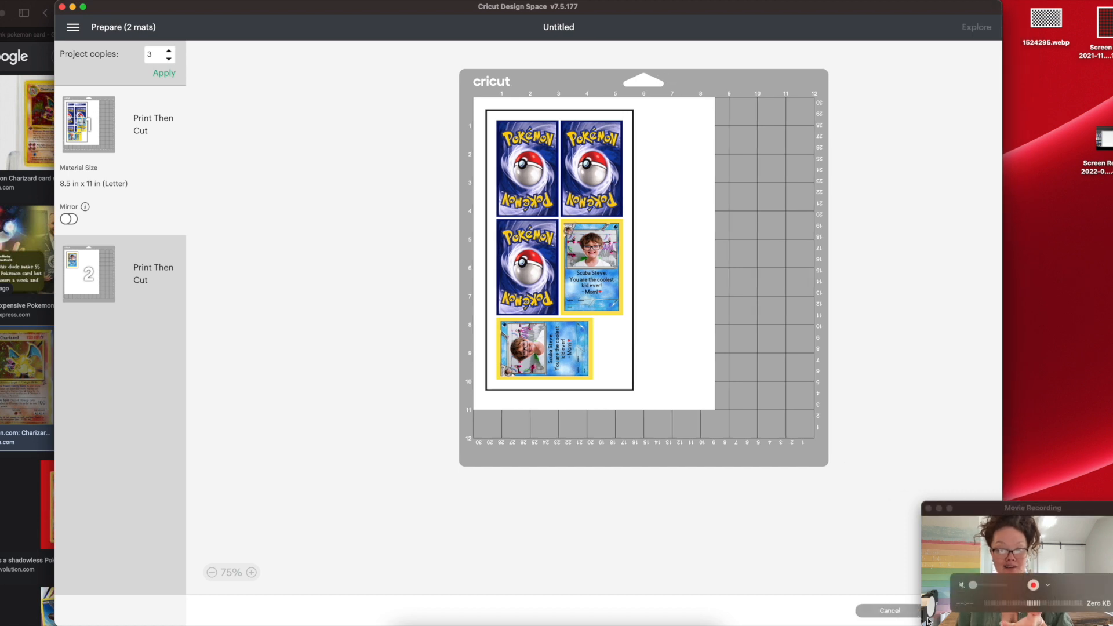
click(890, 610)
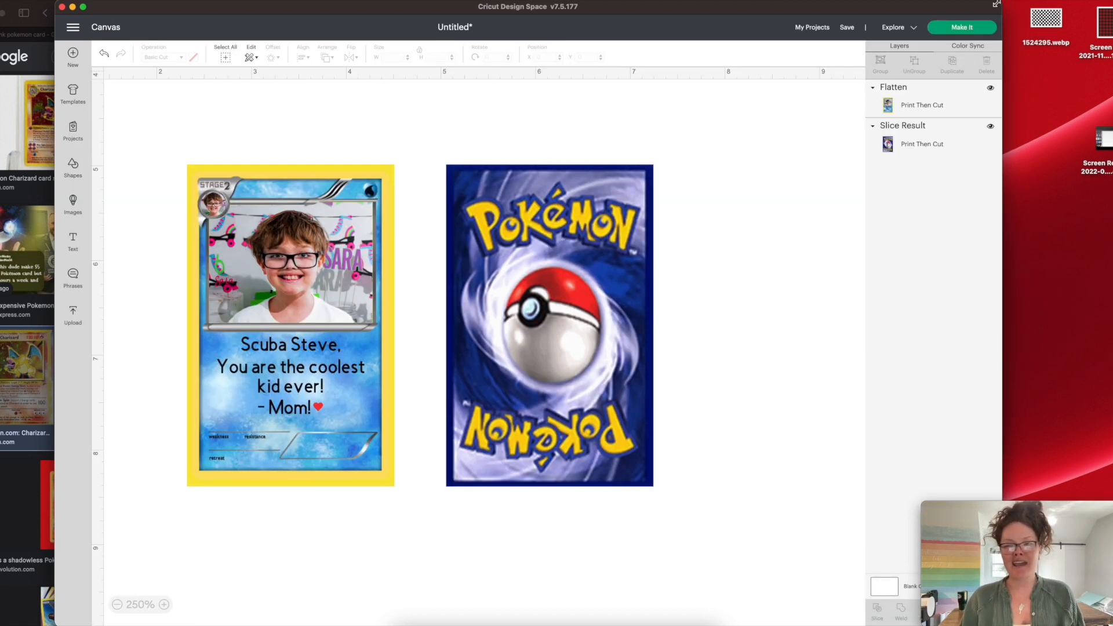
drag(997, 4, 1112, 4)
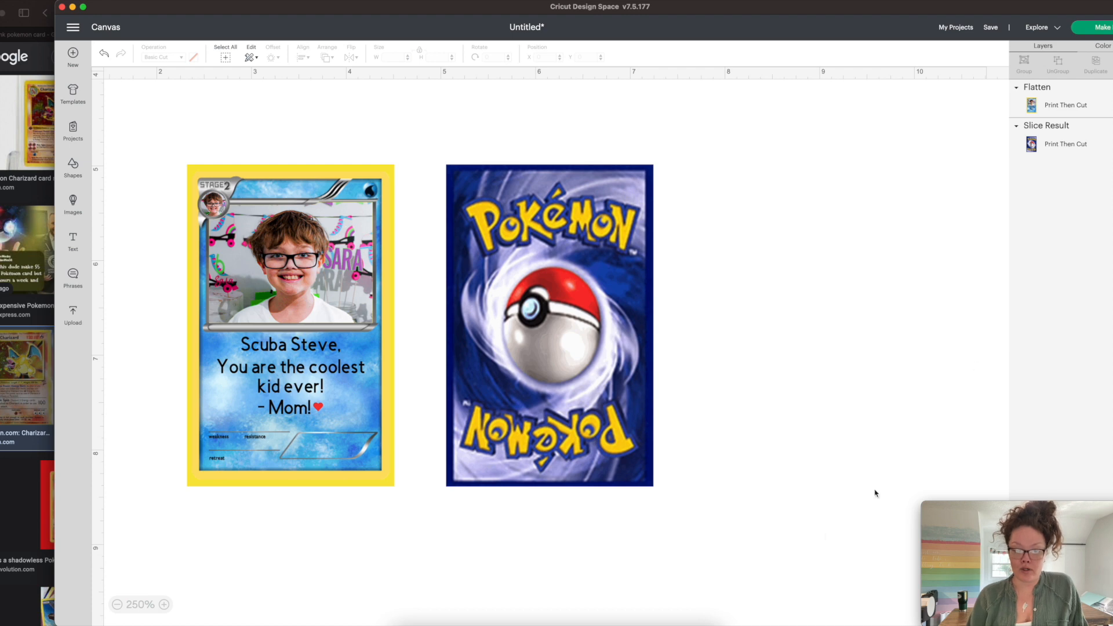
Switch to a blank Pages document, move its window to the screen's upper corner and set the page zoom to 75%.
click(693, 615)
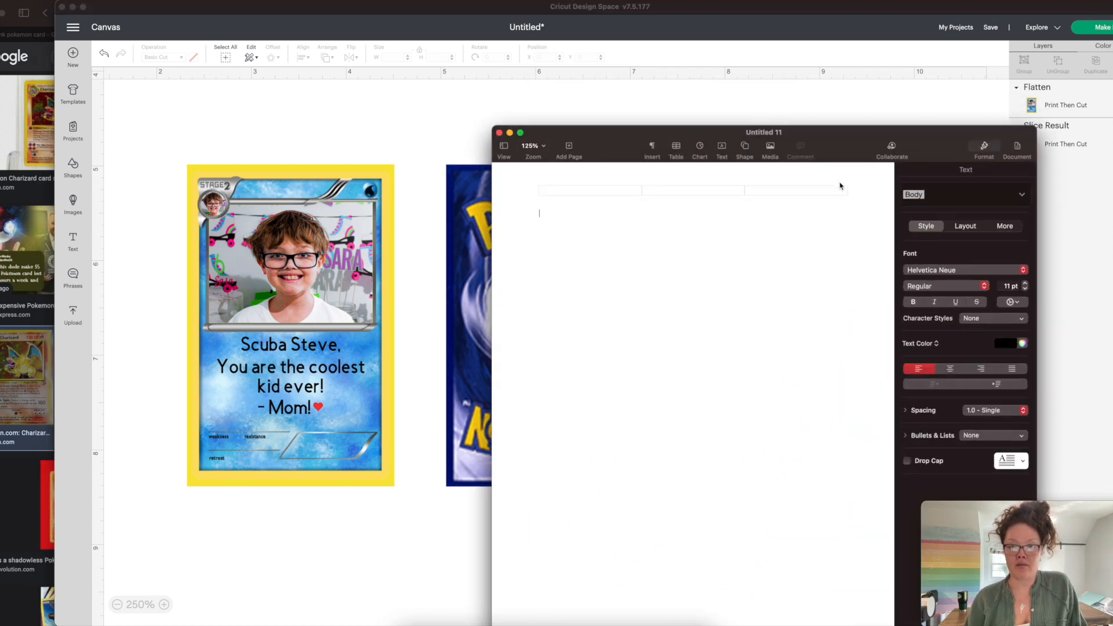
drag(837, 141, 238, 12)
click(12, 19)
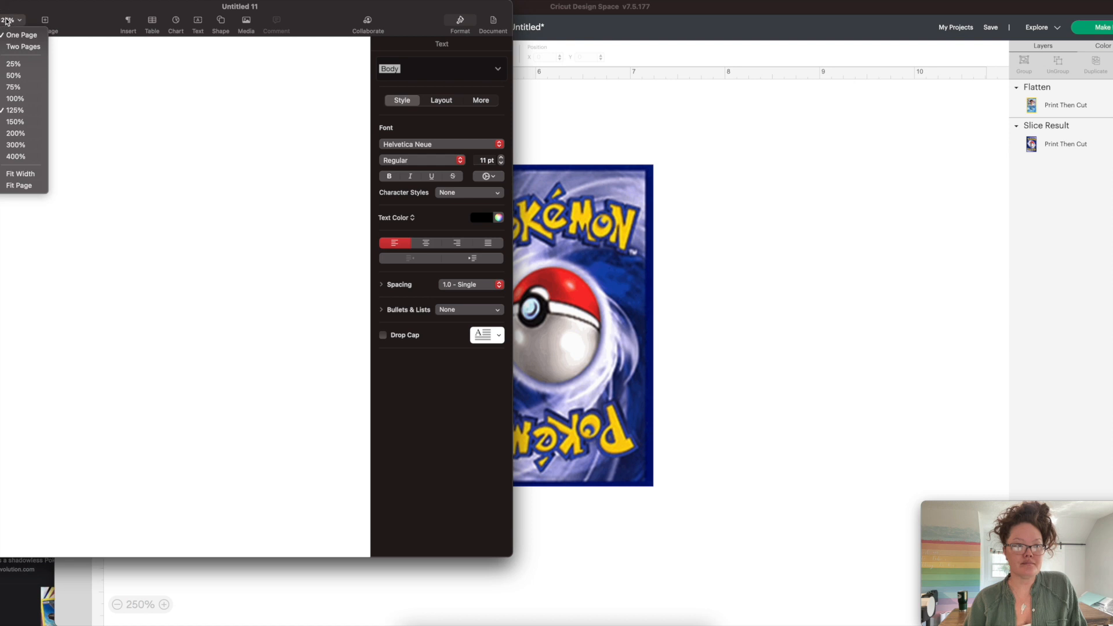
click(15, 64)
click(12, 22)
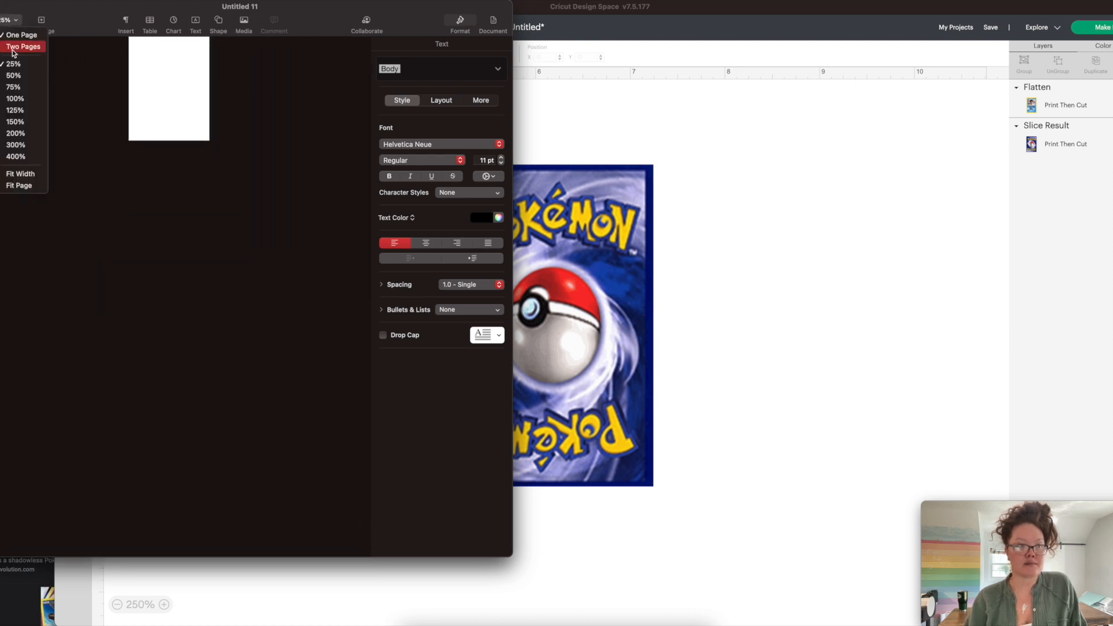
click(16, 76)
click(8, 32)
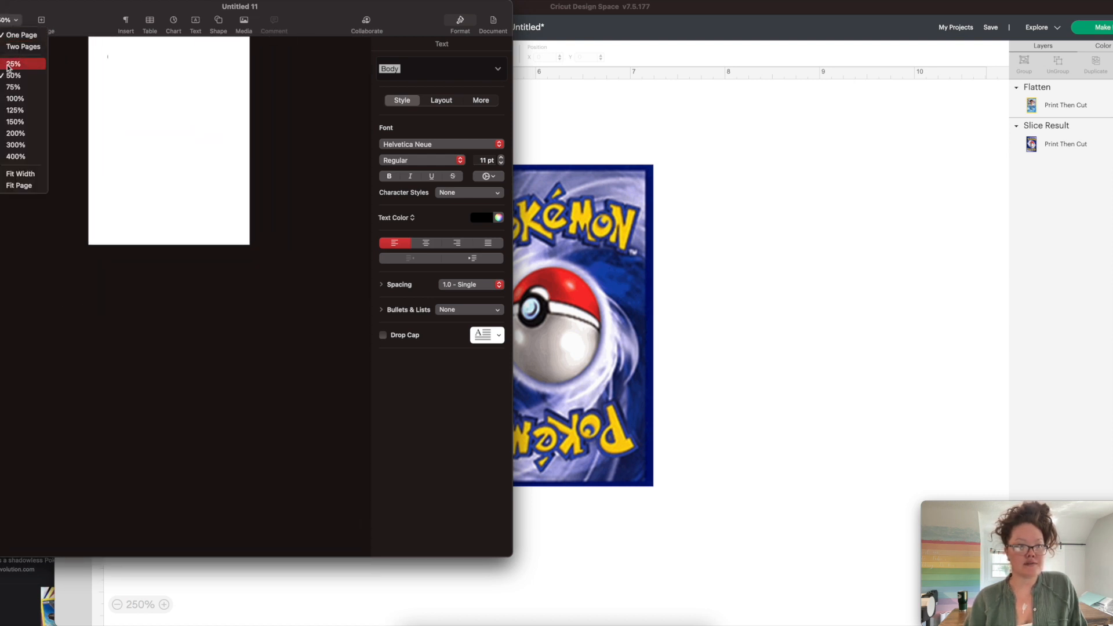
click(12, 88)
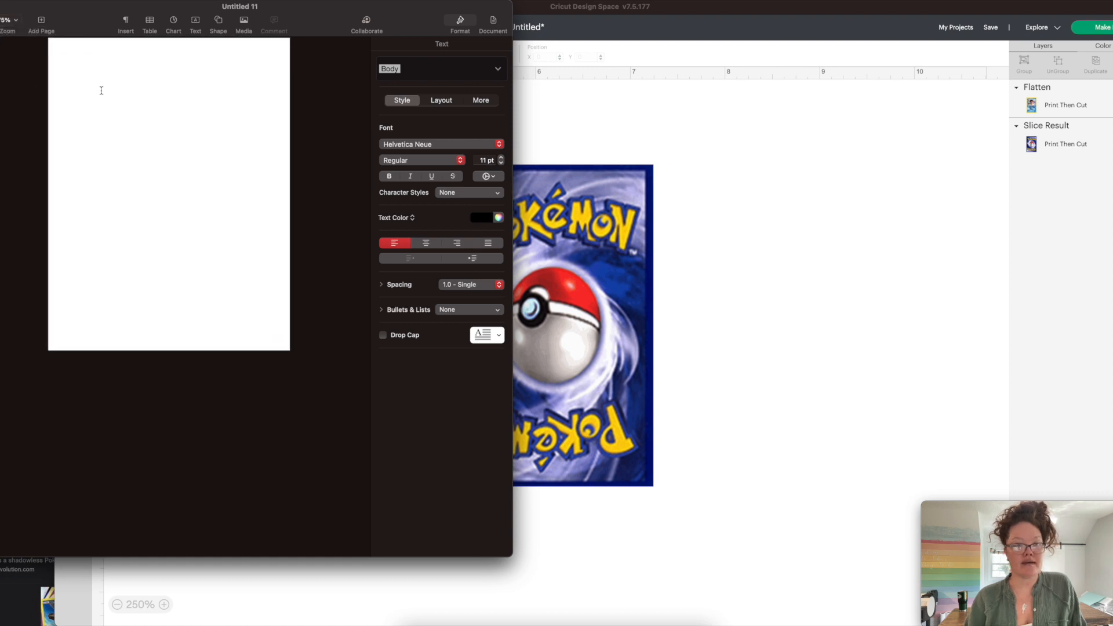
Return to Cricut Design Space and move both cards together further right on the canvas.
click(898, 431)
drag(748, 402, 174, 196)
drag(204, 216, 369, 209)
click(319, 302)
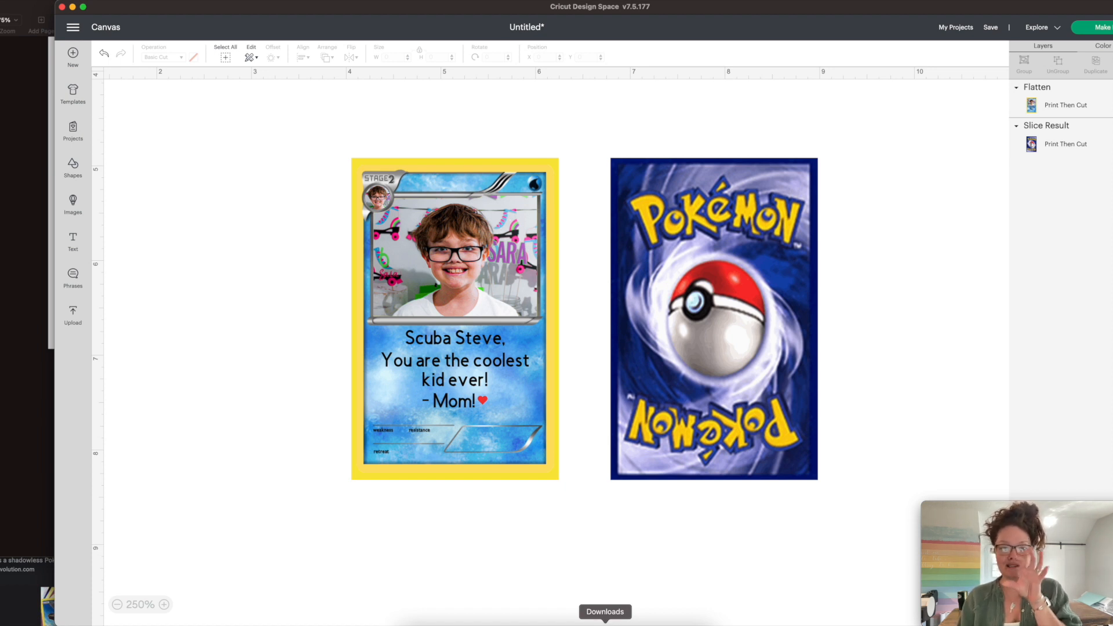
Check the blank Pages document, return to Cricut Design Space and enlarge the canvas view of both cards to 300%.
click(7, 493)
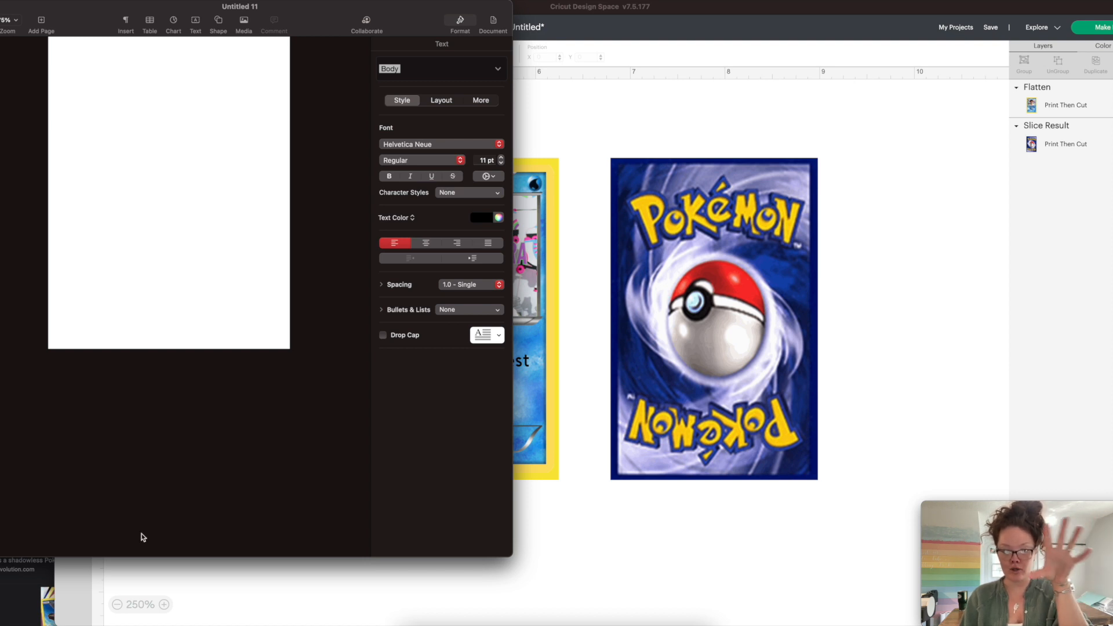
click(573, 586)
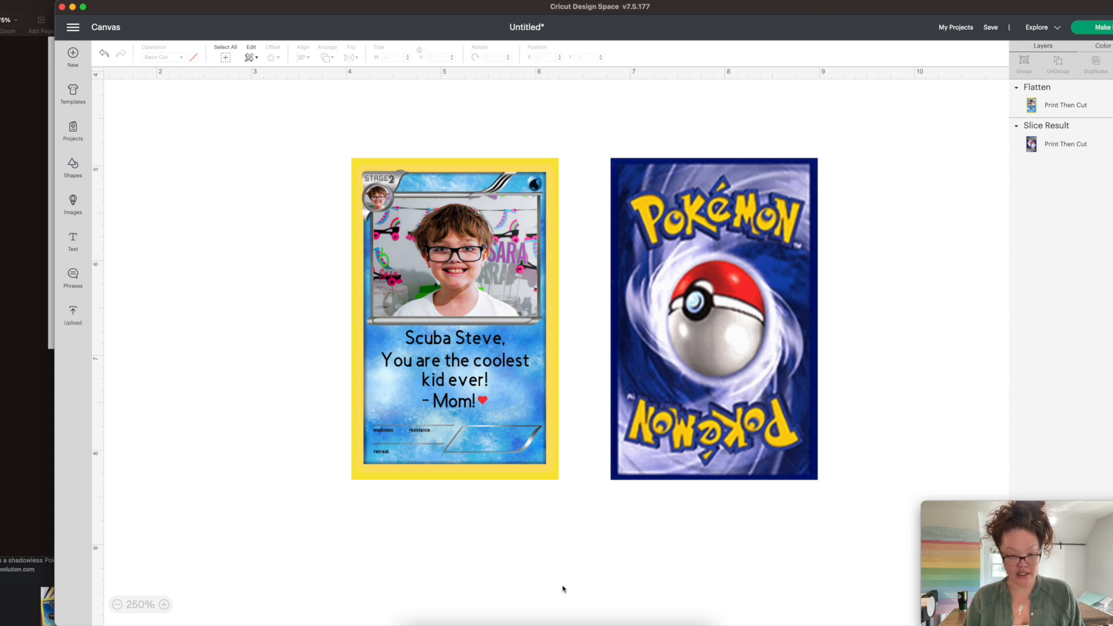
click(165, 606)
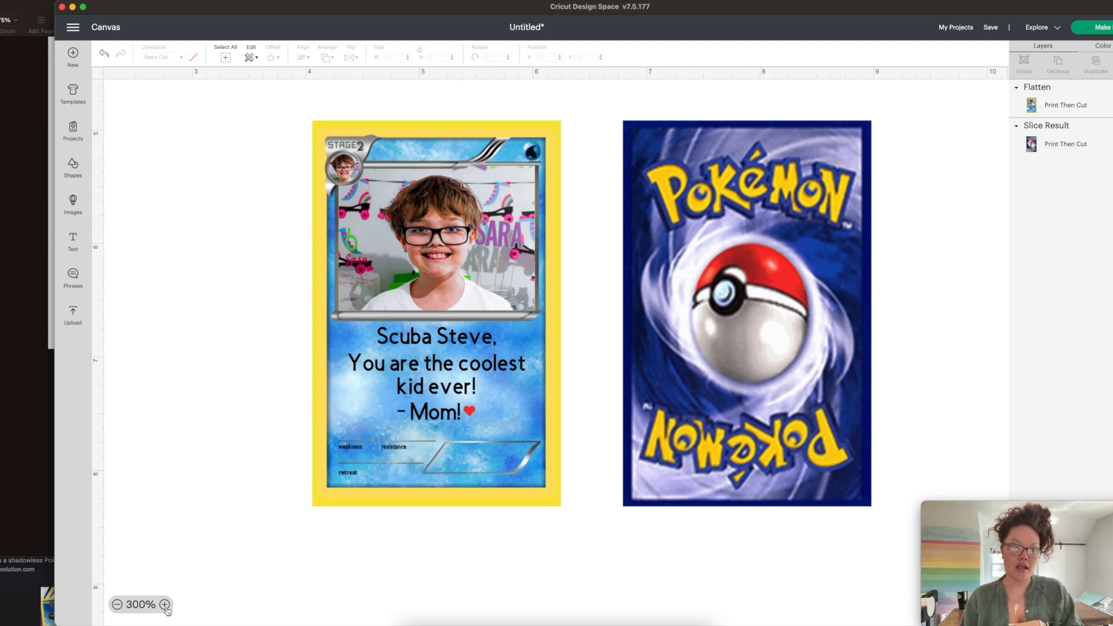
click(117, 606)
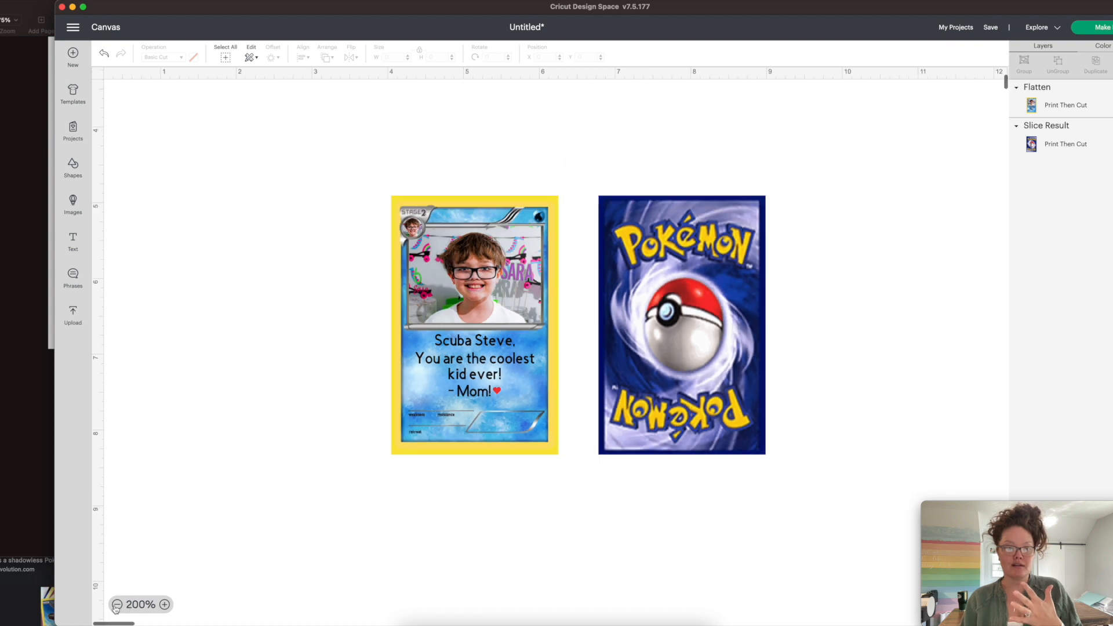
click(117, 605)
click(116, 605)
click(116, 606)
click(117, 606)
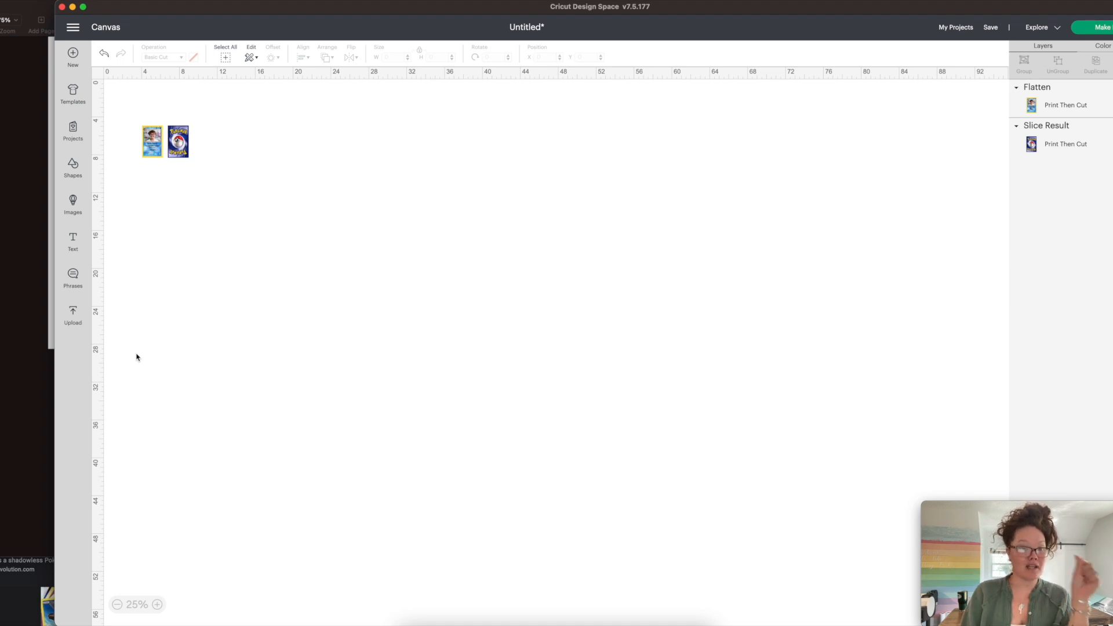
click(156, 605)
click(157, 605)
click(156, 604)
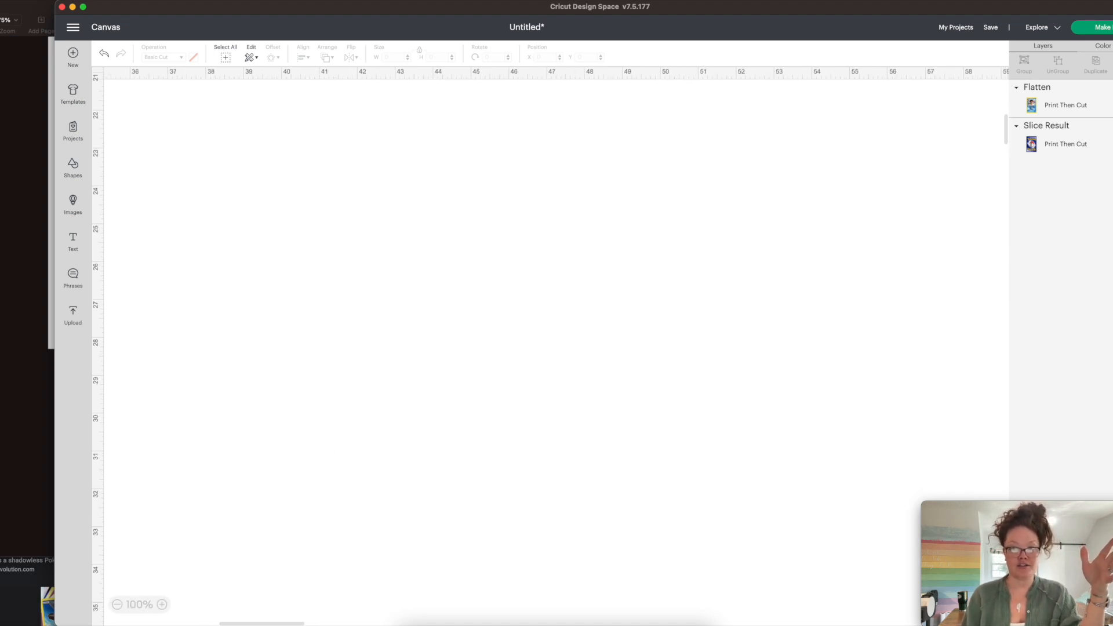
click(1079, 127)
click(162, 605)
click(162, 605)
click(162, 605)
click(163, 604)
click(163, 605)
scroll(192, 525, left, 5)
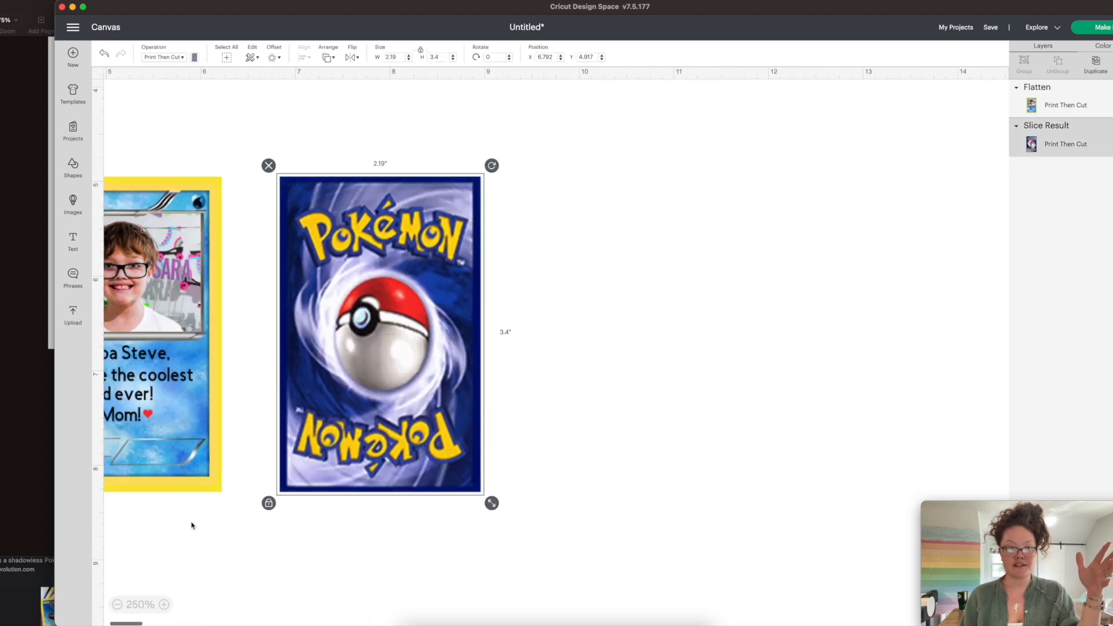
scroll(192, 526, left, 3)
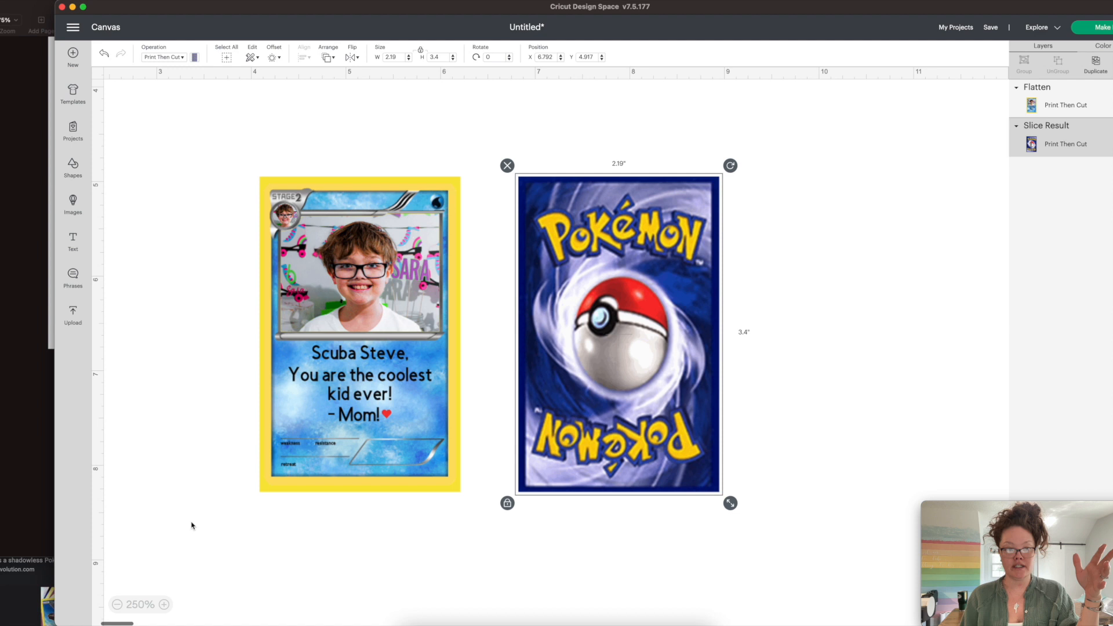
click(164, 605)
click(174, 467)
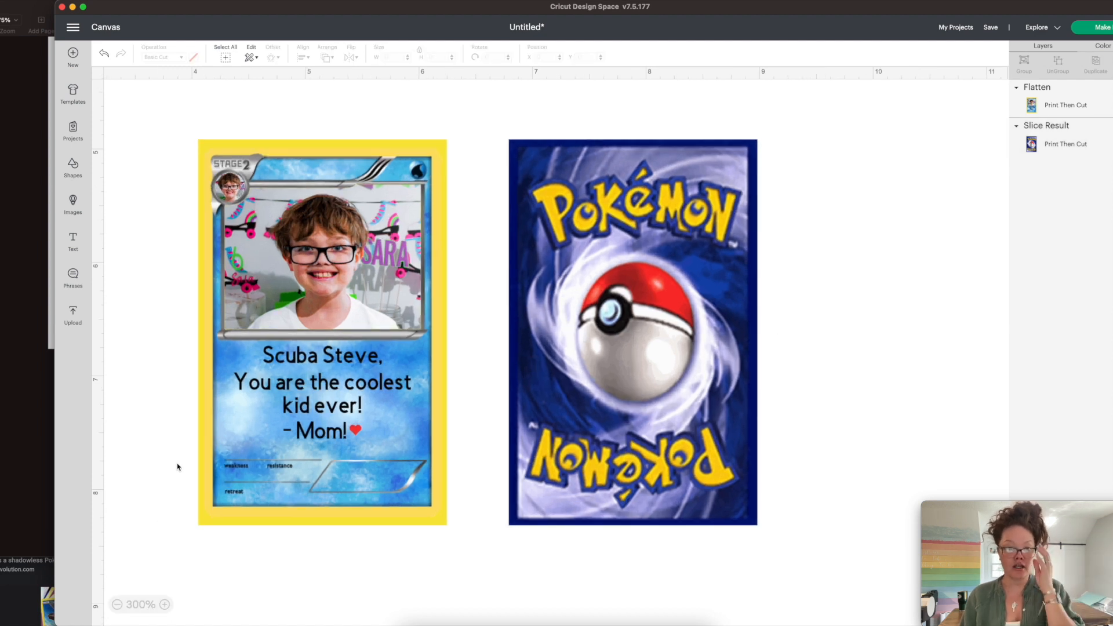
scroll(444, 497, left, 3)
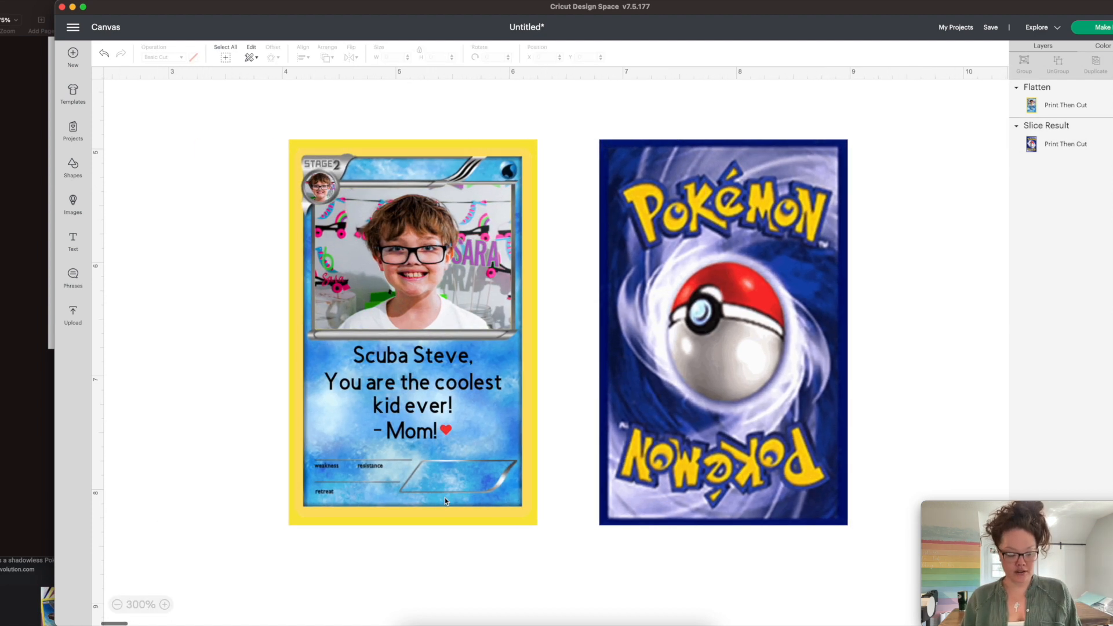
Capture a screenshot of the front card cropped to its edges, switch to the Pages document and place the capture on the page.
key(super+shift+4)
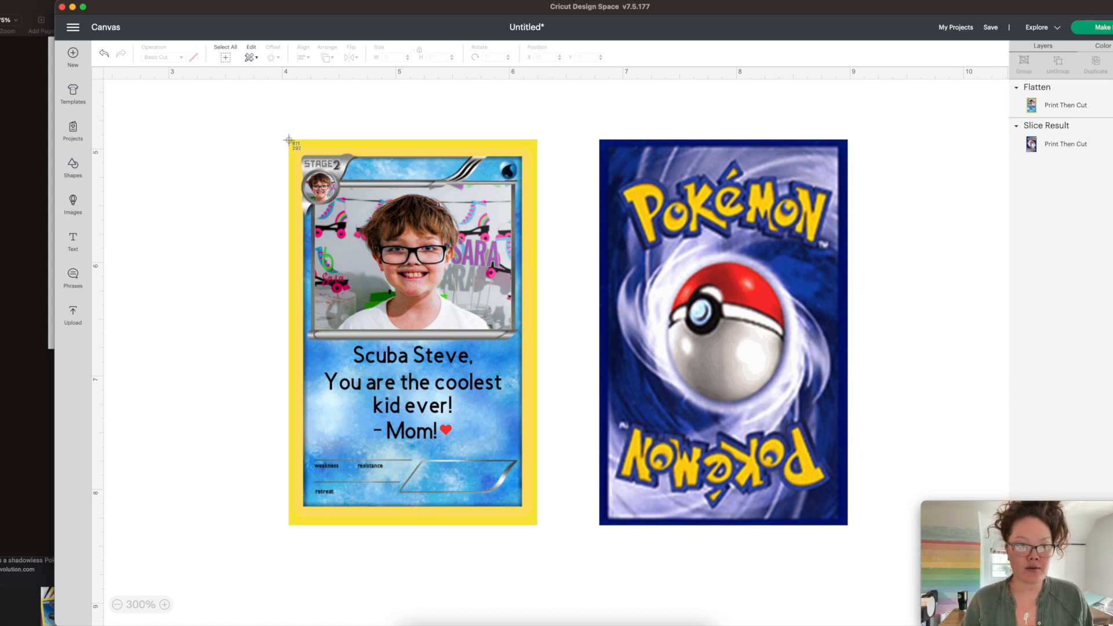
mouse_move(289, 141)
mouse_down()
mouse_move(522, 598)
mouse_move(538, 525)
mouse_up()
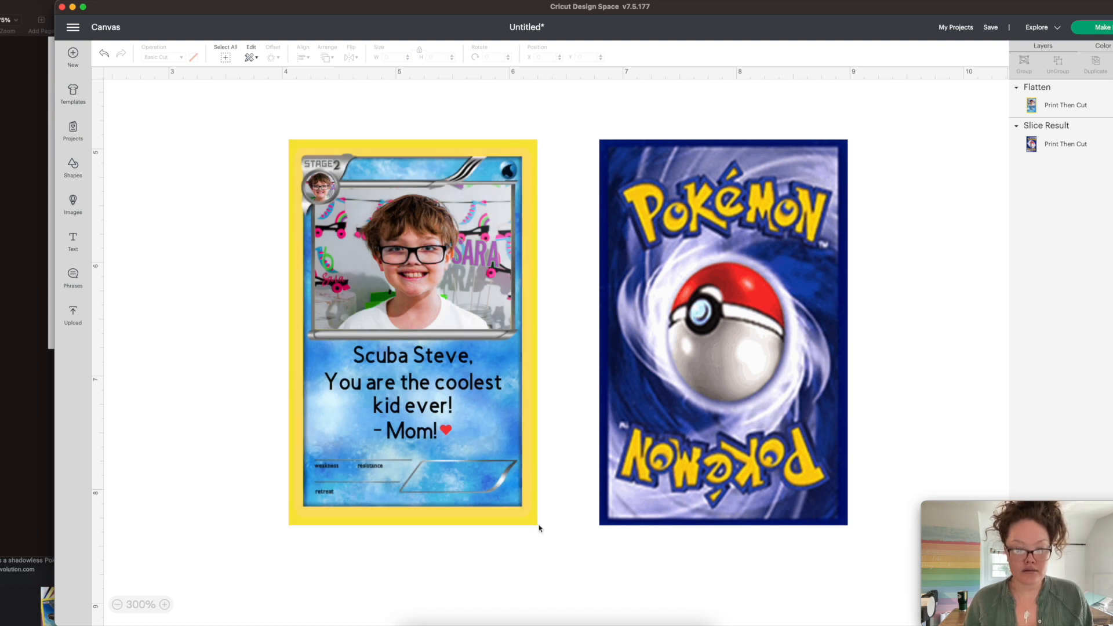
click(19, 324)
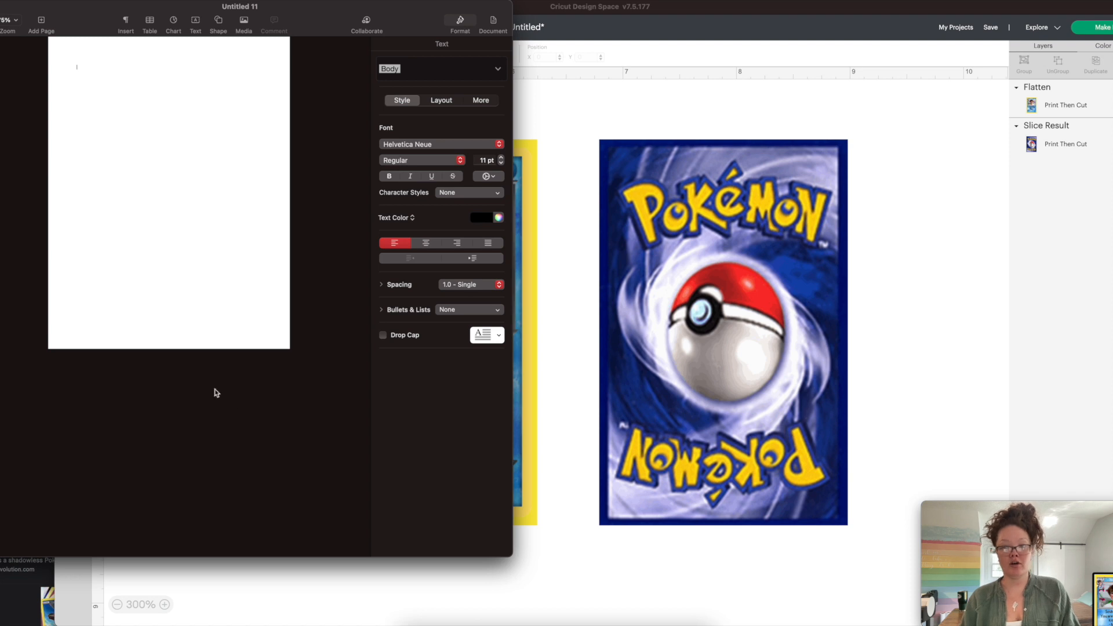
drag(1102, 603, 126, 121)
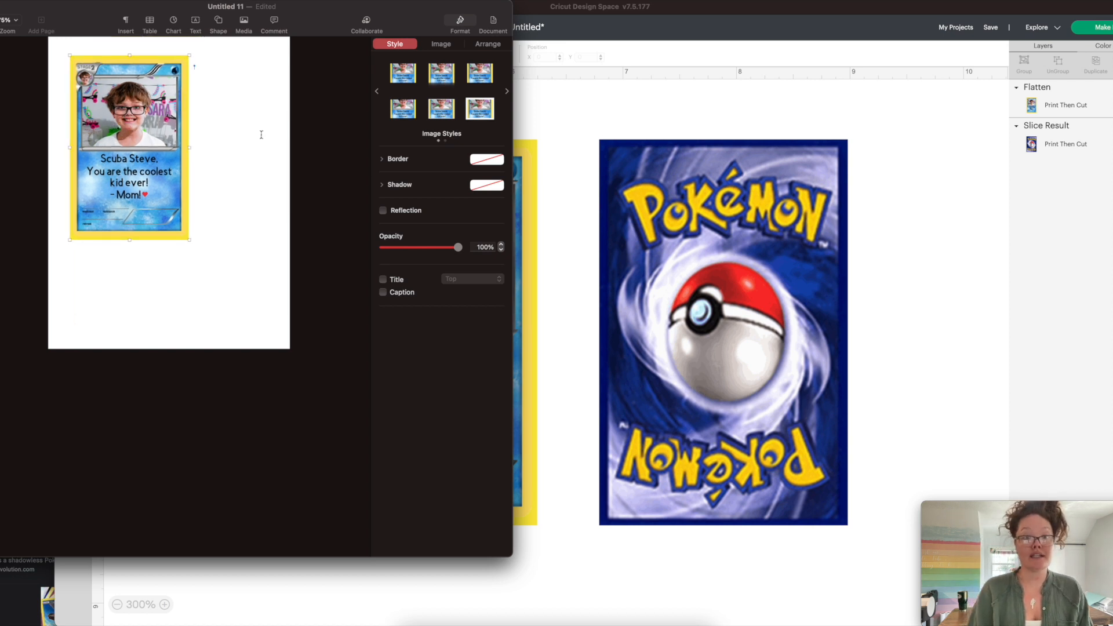
Return to Cricut Design Space, capture a screenshot of the Pokémon card back and place it on the page in Pages.
click(711, 188)
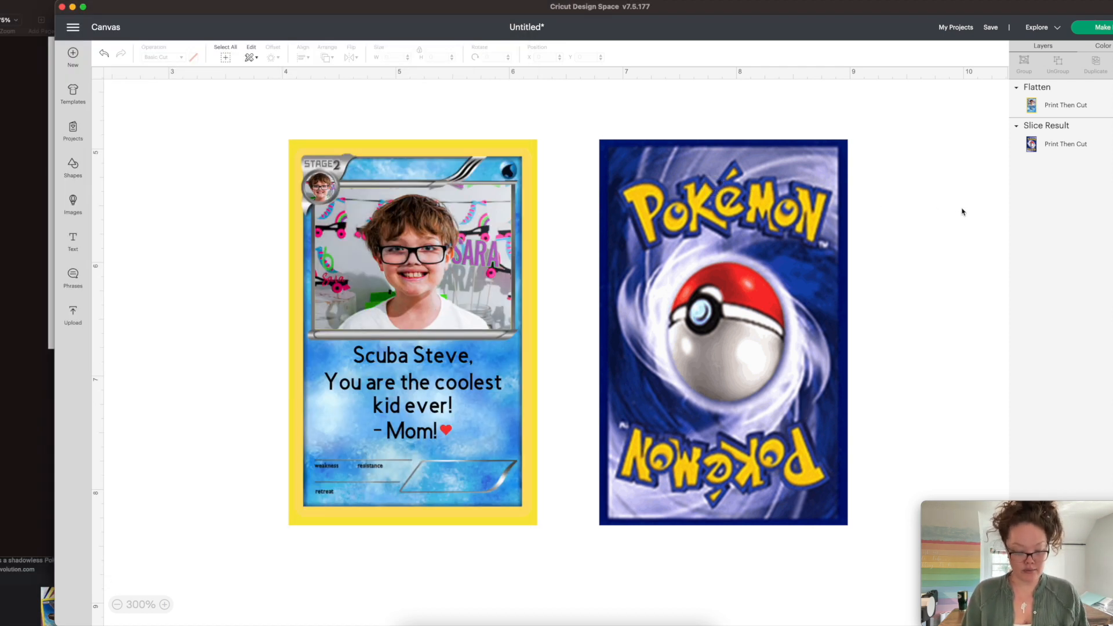
key(super+shift+4)
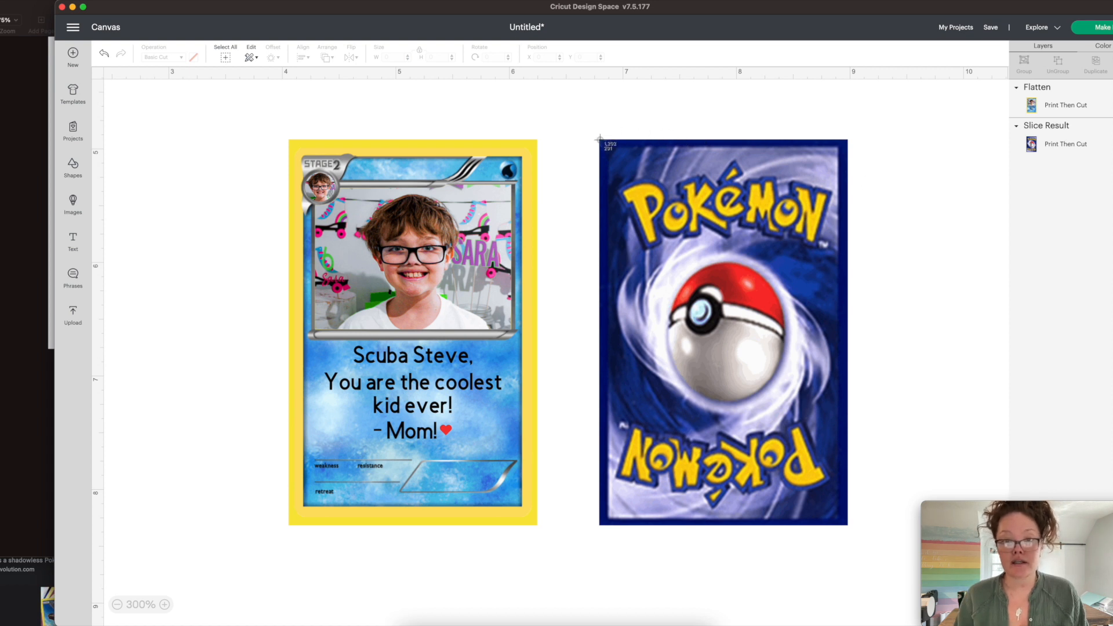
drag(599, 140, 847, 529)
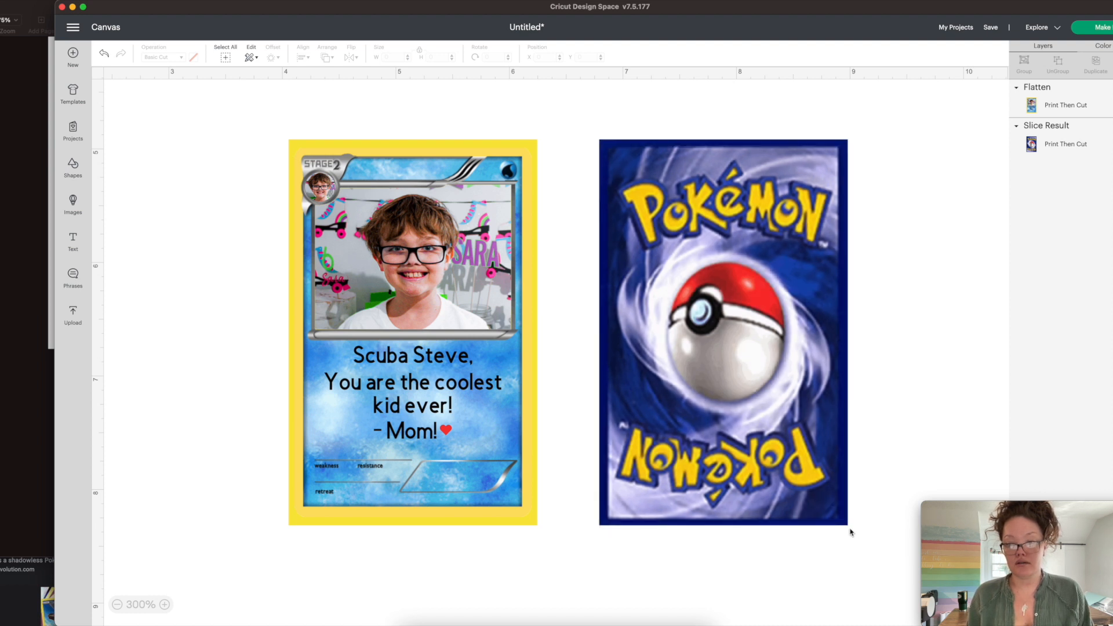
click(24, 464)
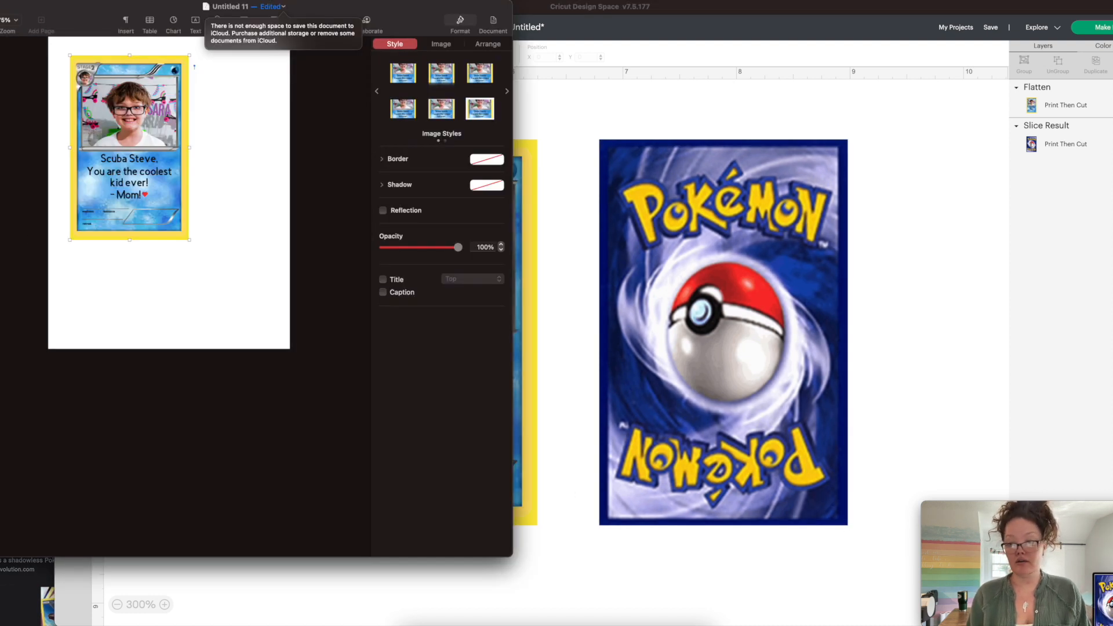
drag(1089, 591, 269, 169)
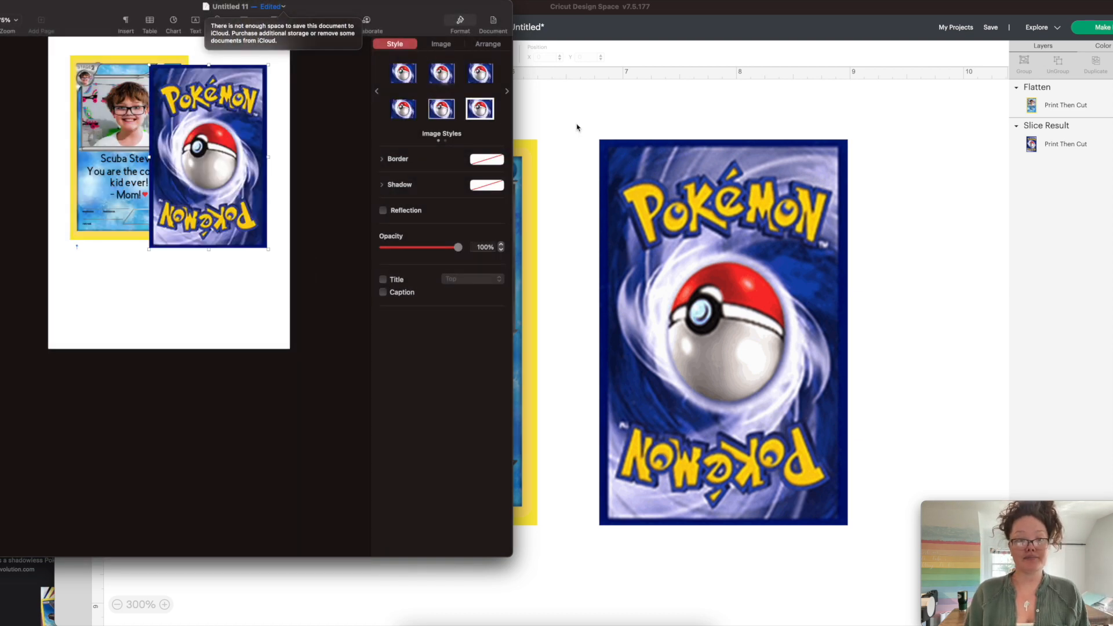
Switch to Cricut Design Space, move its window beside the Pages page and shift the front card left on the canvas to show its dimensions.
click(576, 124)
click(469, 170)
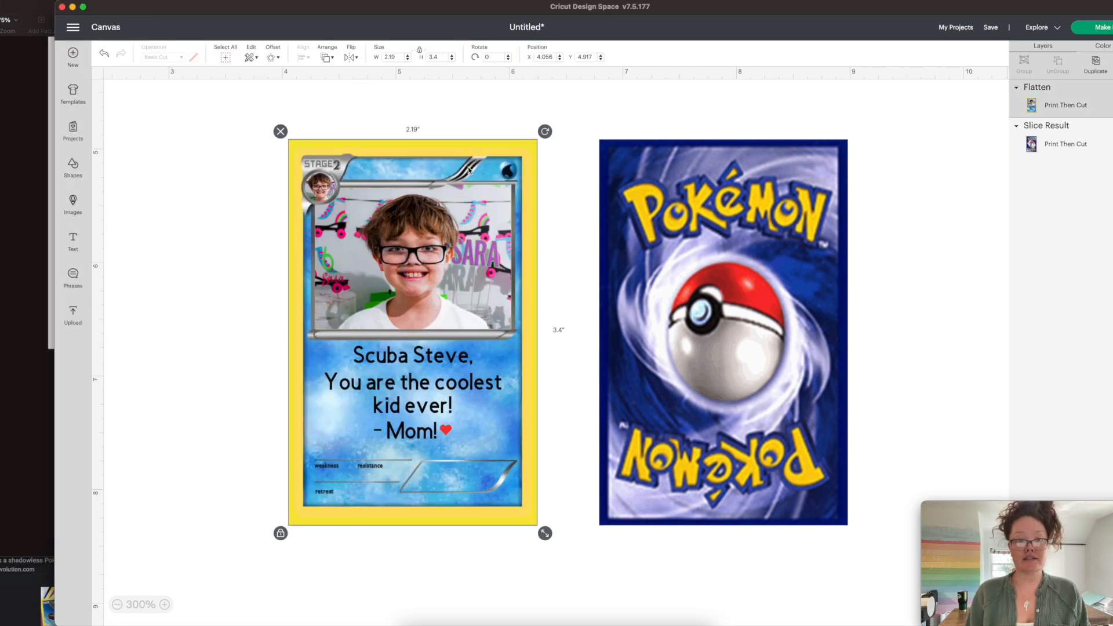
drag(55, 3, 477, 3)
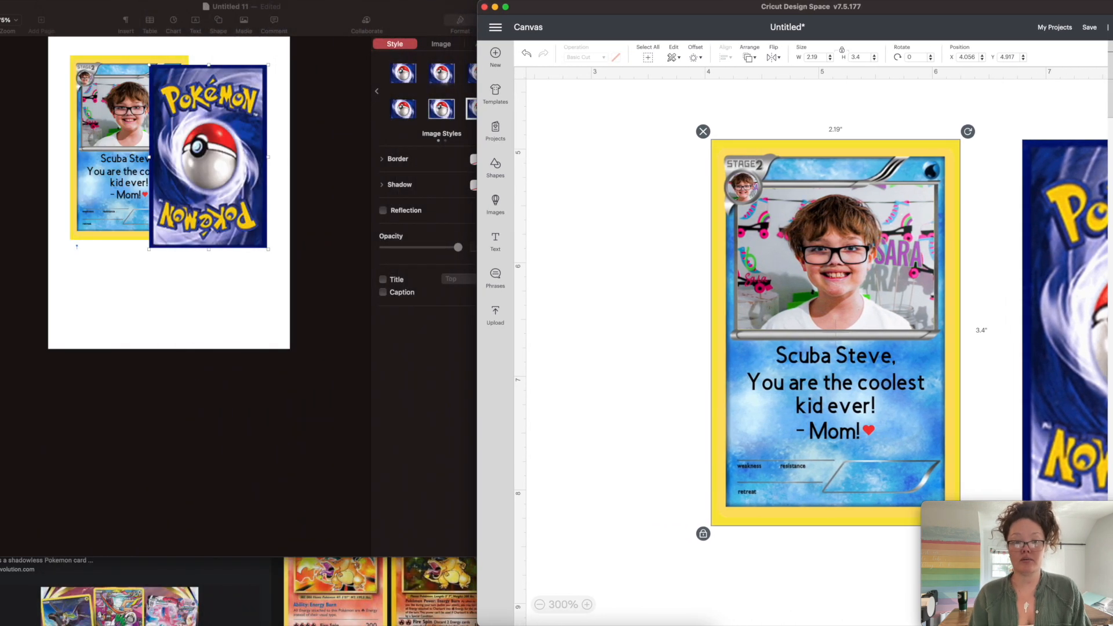
drag(893, 157, 811, 154)
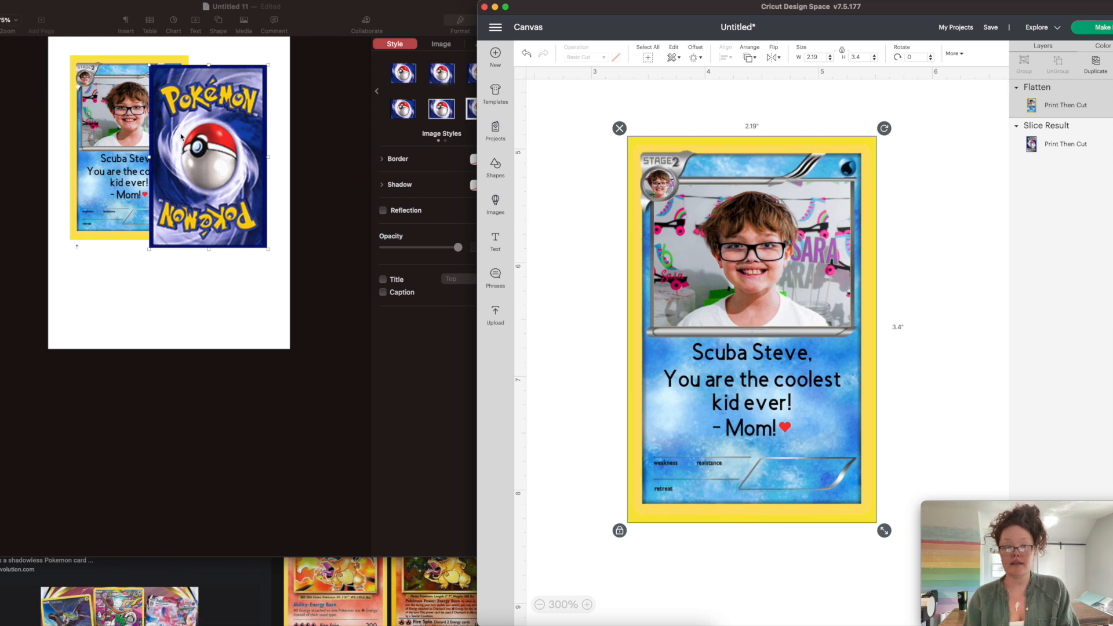
In the Pages document, set the card back image's width to 2.19 in with proportions constrained.
click(362, 170)
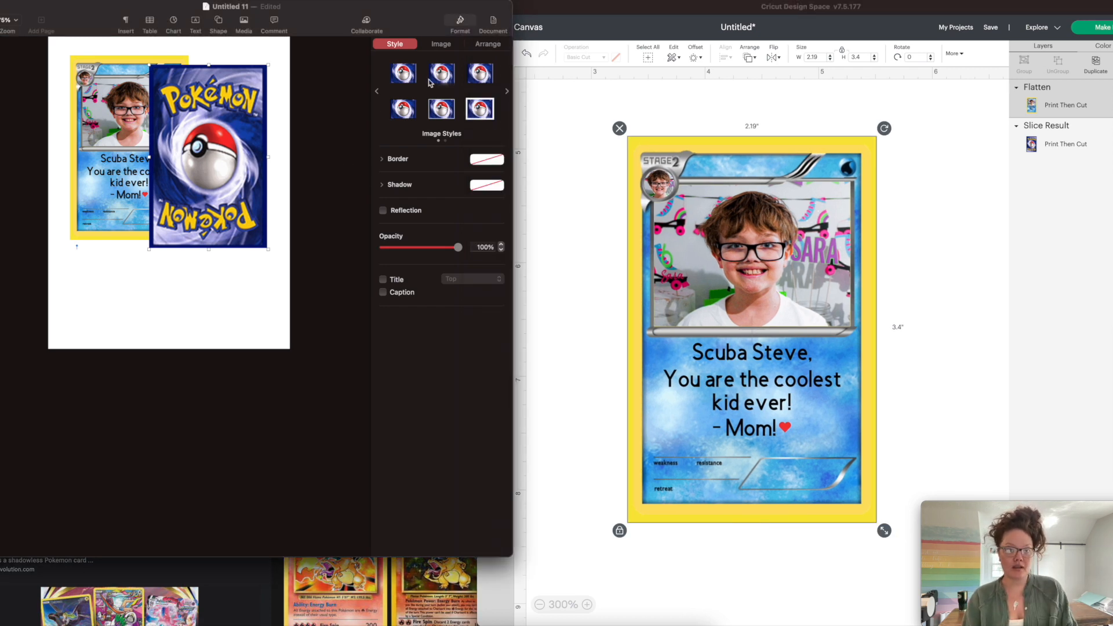
click(486, 47)
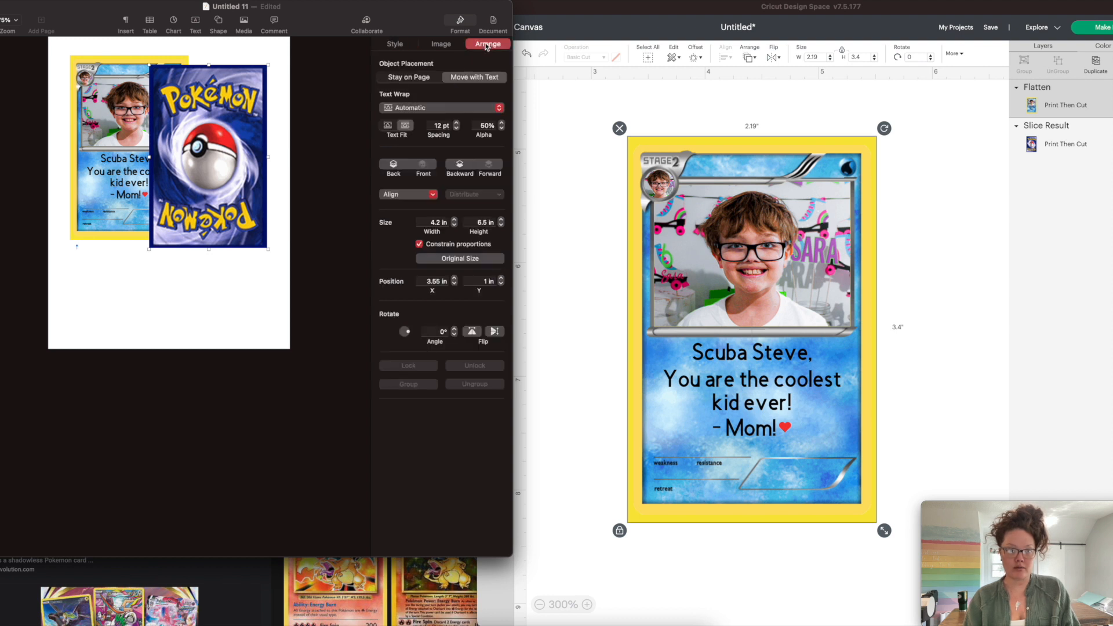
drag(201, 163, 219, 172)
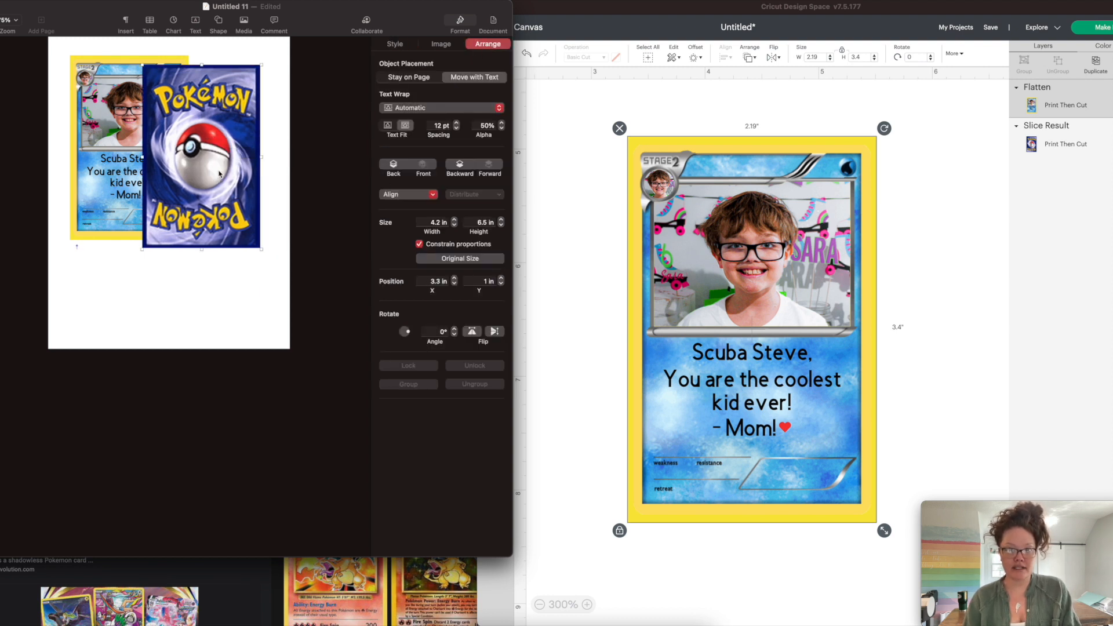
click(439, 222)
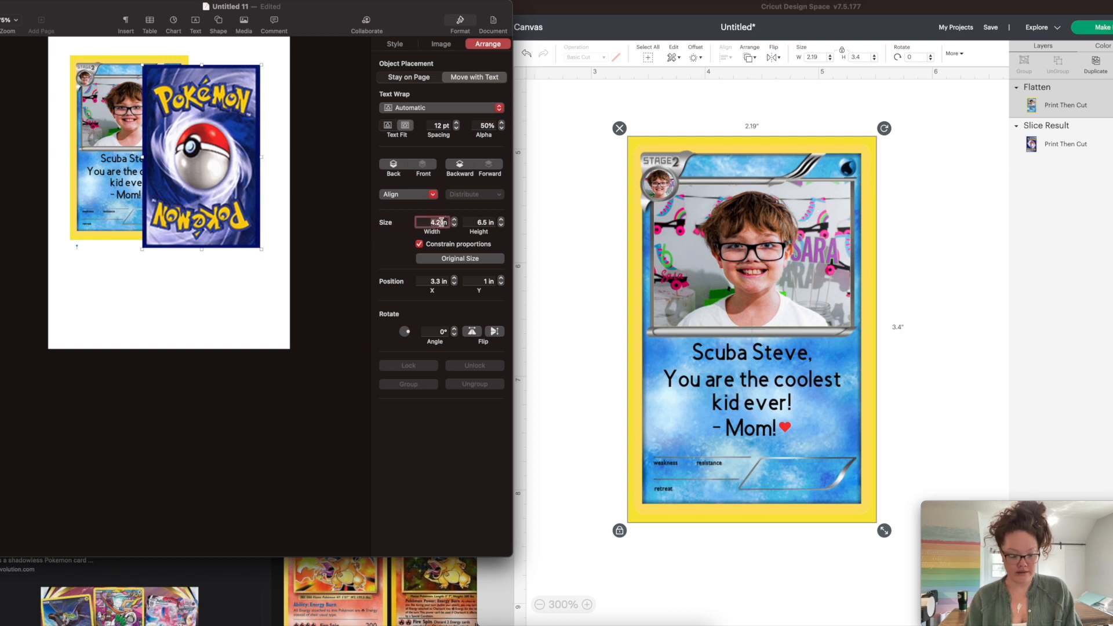
text(3)
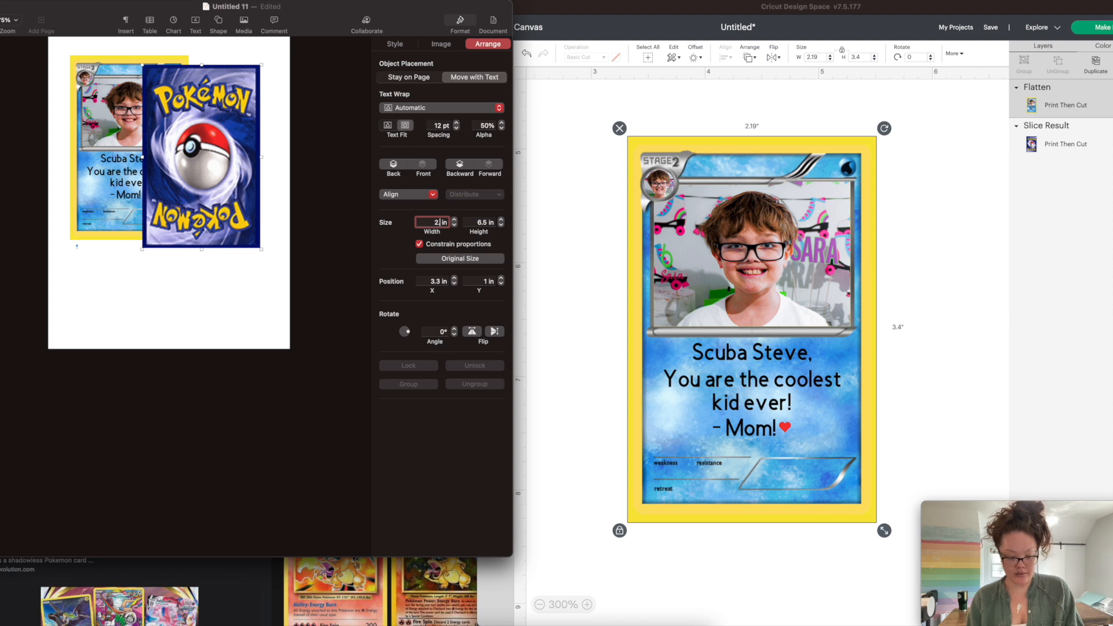
key(Tab)
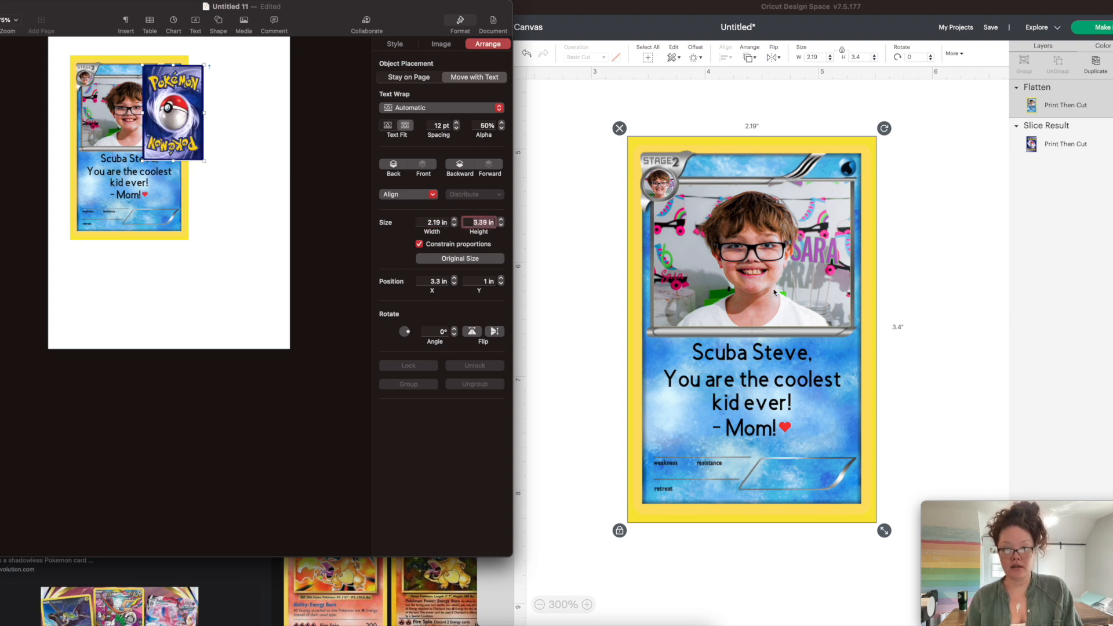
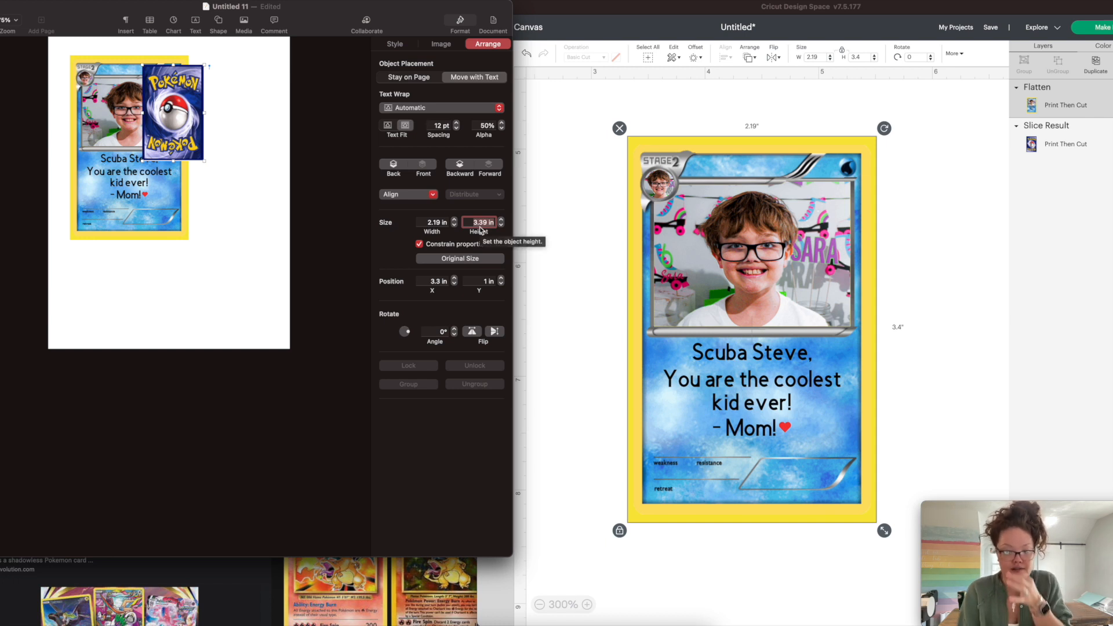
Unlock the card back's proportions, set its height to 3.4 in and move it just right of the front card.
click(419, 245)
click(484, 223)
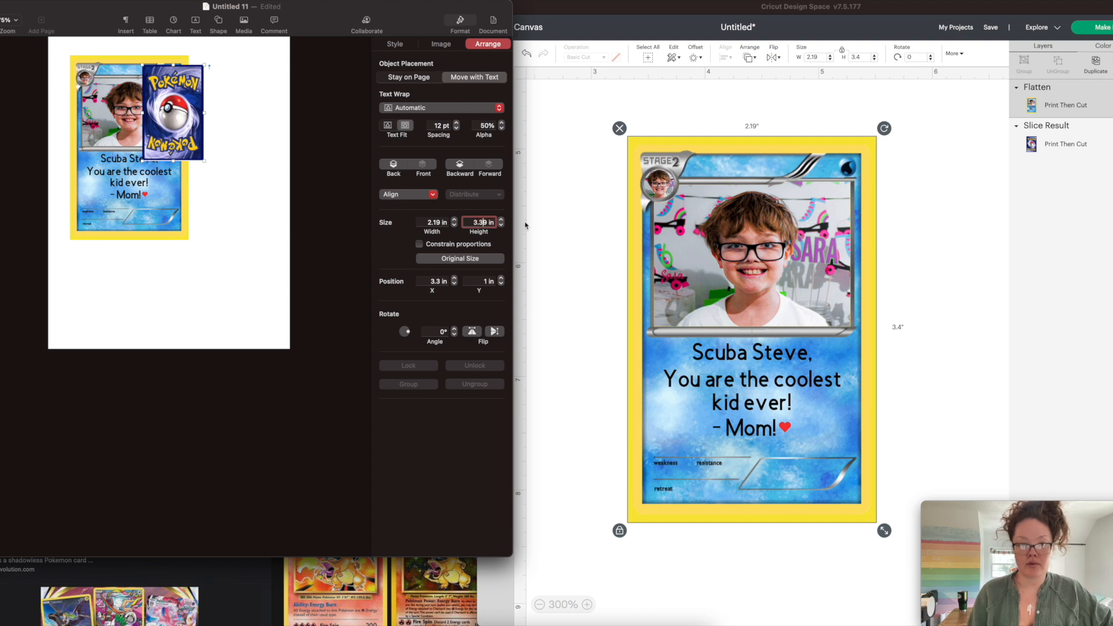
text(4)
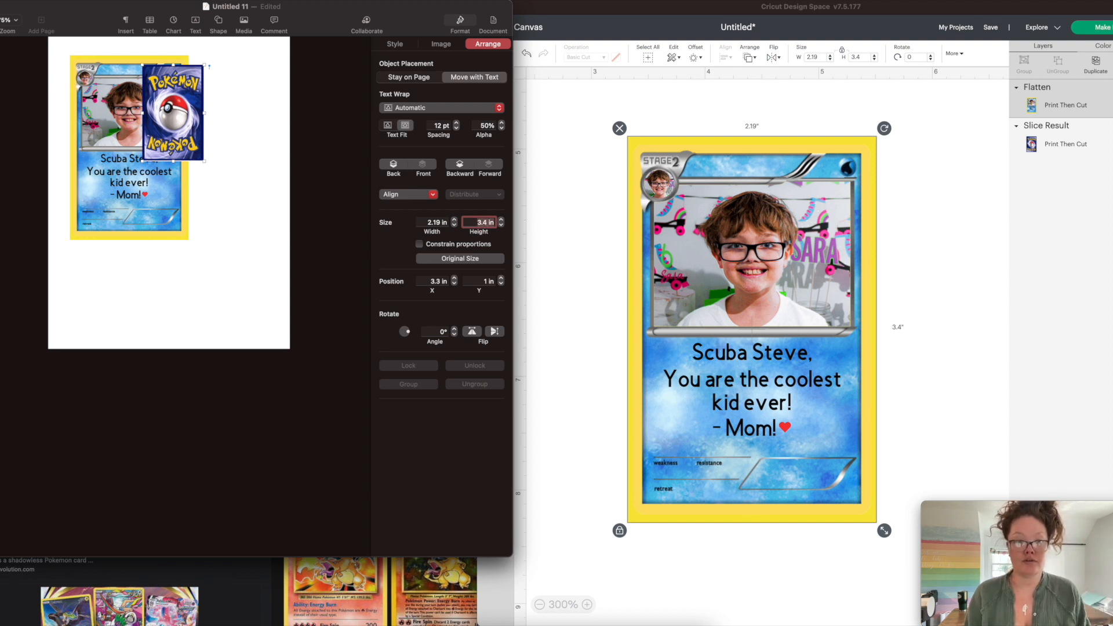
drag(168, 111, 216, 102)
Unlock the front card image's proportions and resize it to 2.19 in wide by 3.4 in high.
click(132, 120)
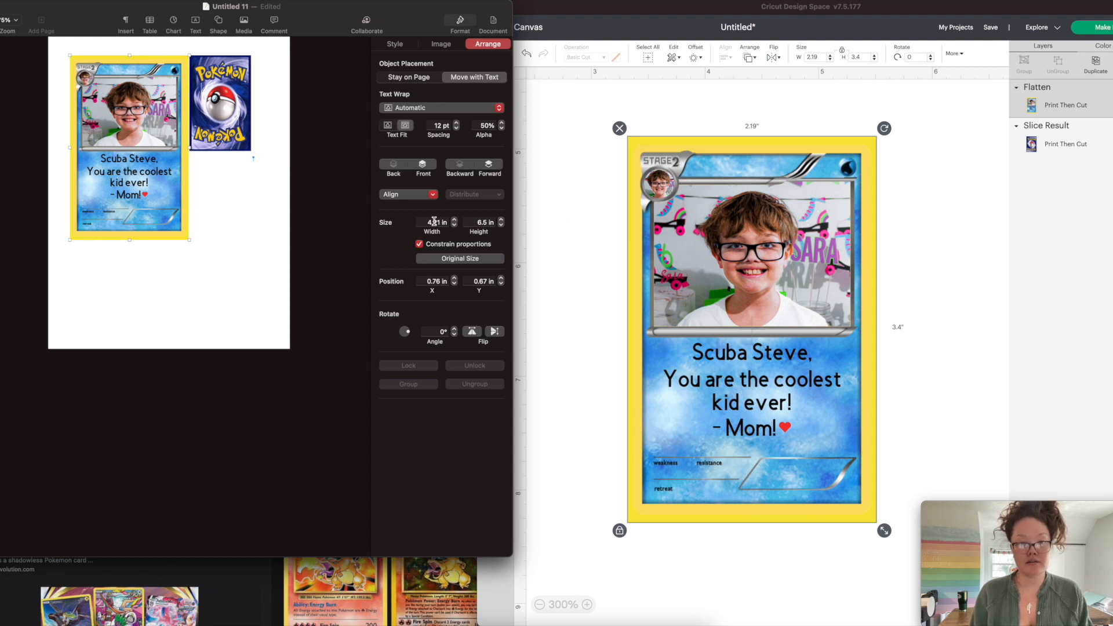
click(419, 245)
click(436, 222)
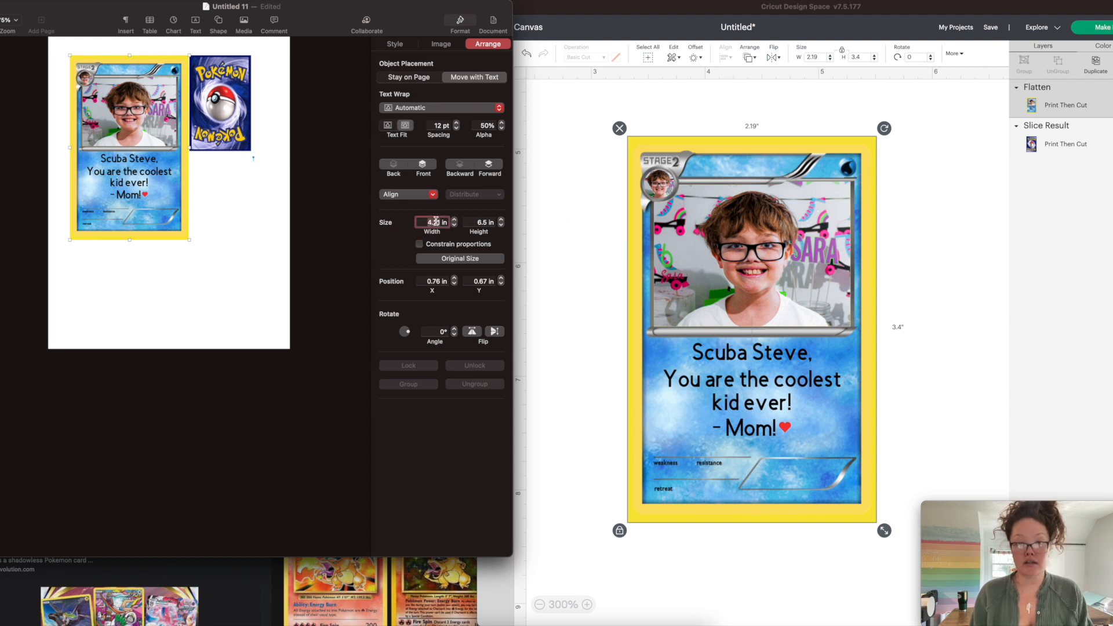
text(2.19)
key(Tab)
text(3.)
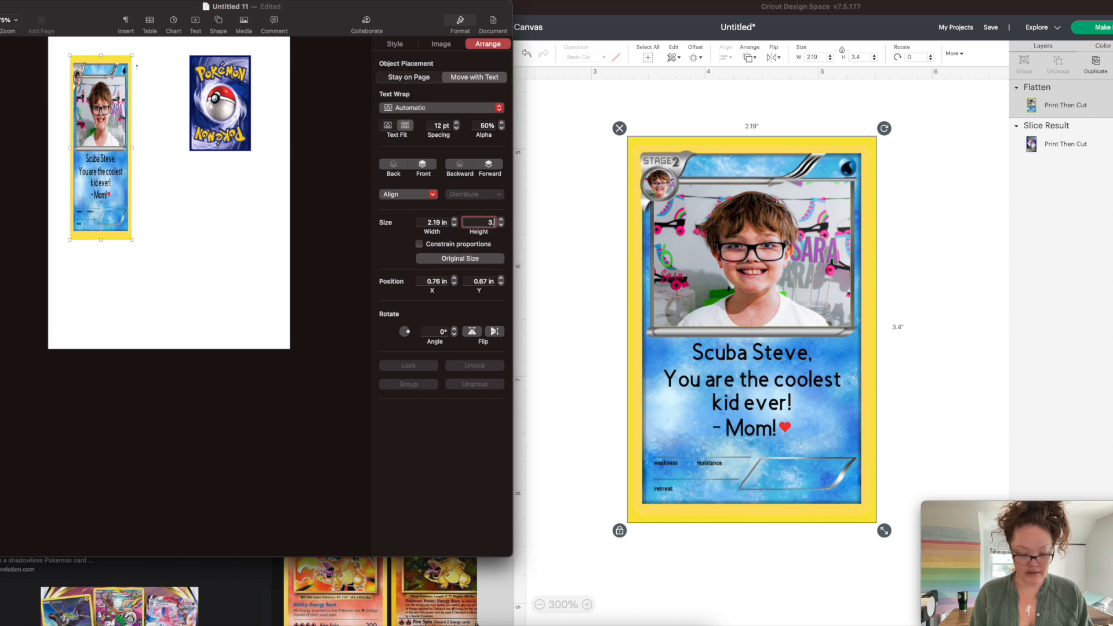
text(4)
key(Return)
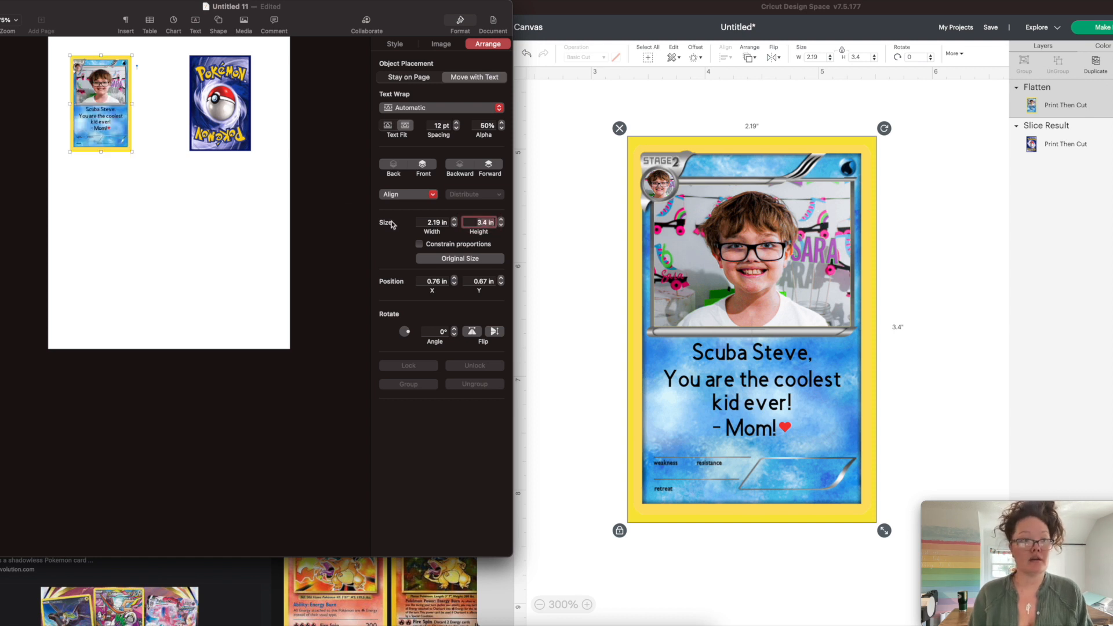
Rotate the card back image to 90° and place it on the right half of the page, level with the front card's top edge.
click(216, 93)
drag(216, 92, 164, 93)
click(428, 331)
text(90)
key(Return)
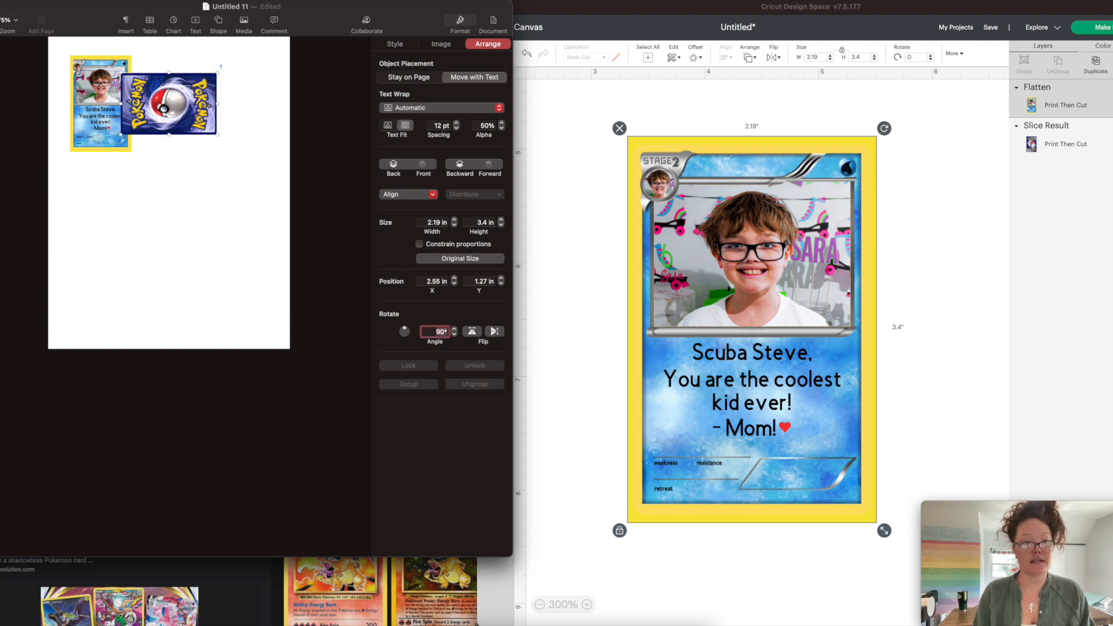
drag(190, 119, 244, 102)
Rotate the front card image to 90° and line it up beside the card back at x 0.85 in, y 0.67 in.
click(104, 111)
click(436, 331)
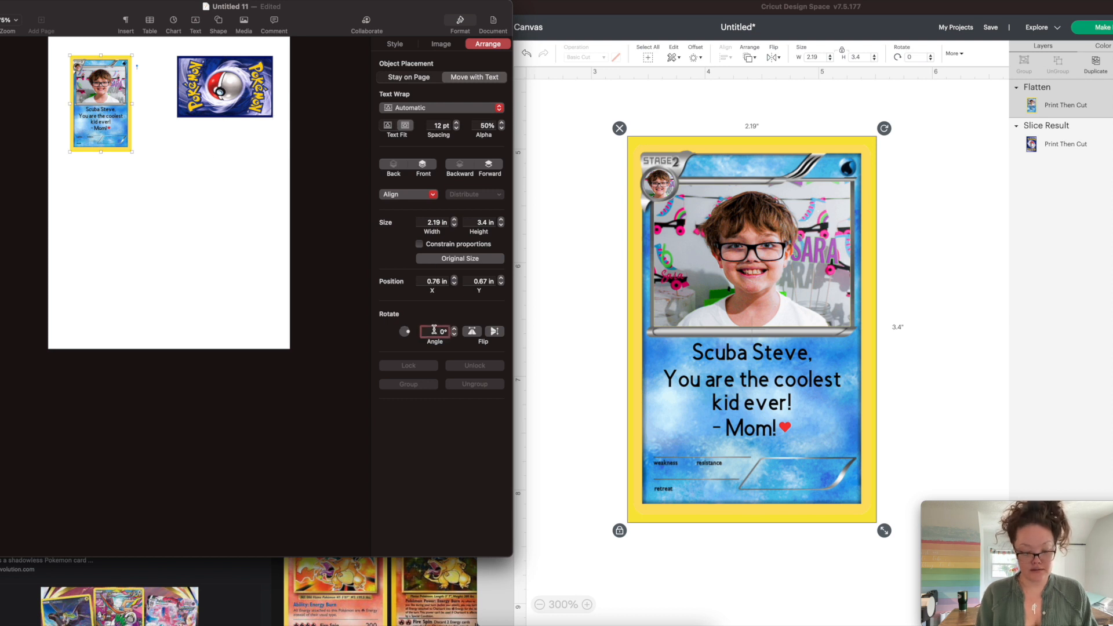
text(90)
key(Return)
drag(116, 113, 140, 96)
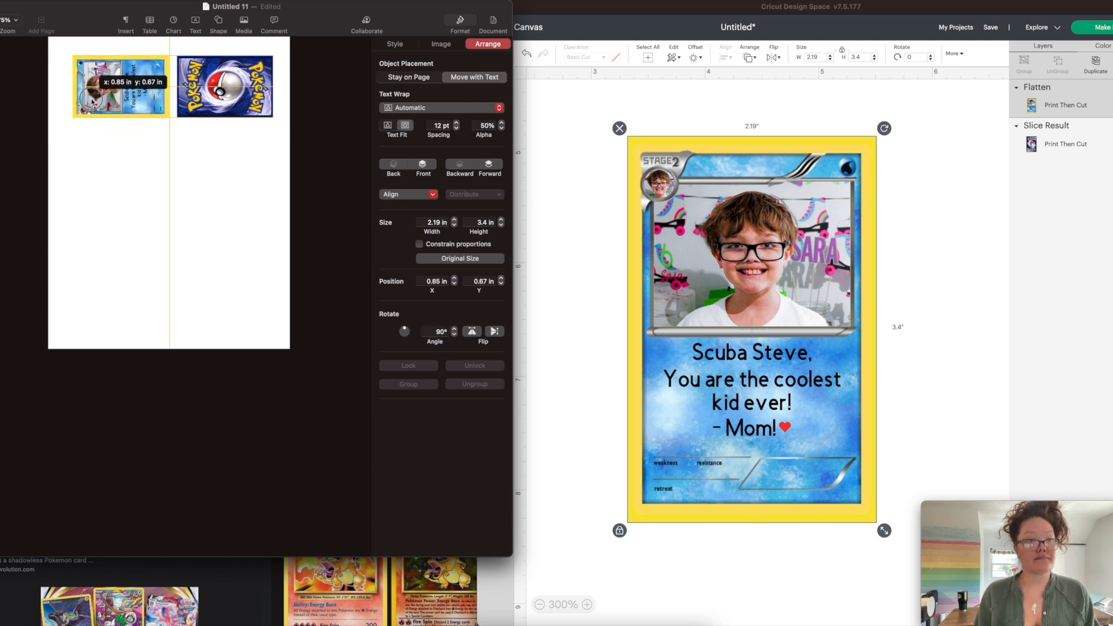
Move both card images together to x 0.78 in, y 0.67 in and align their top edges.
shift+click(194, 112)
drag(194, 112, 189, 108)
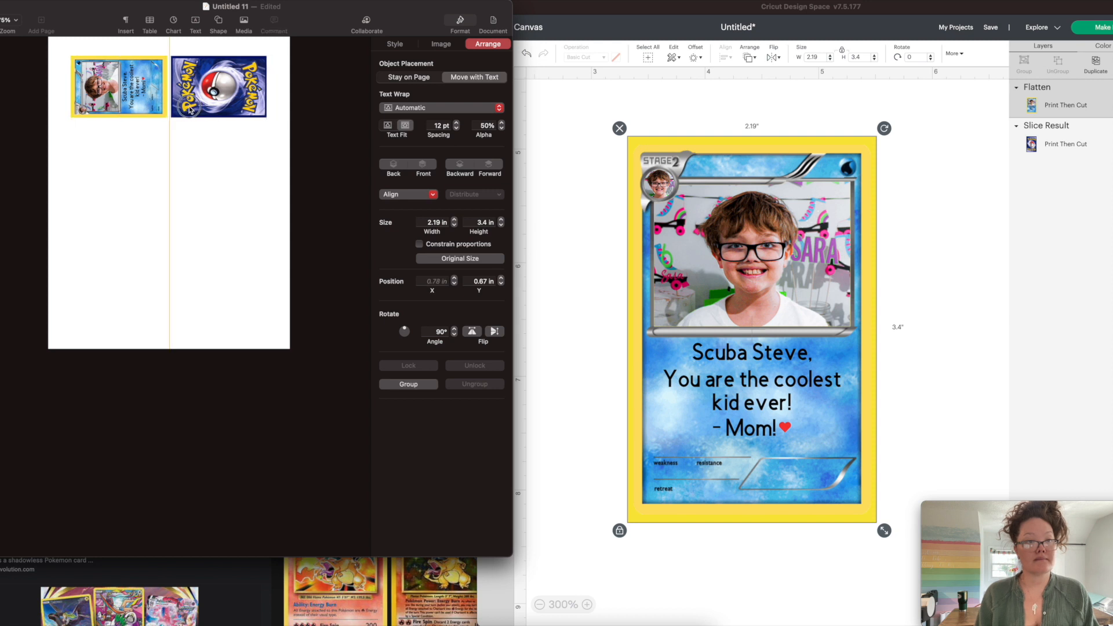
click(405, 384)
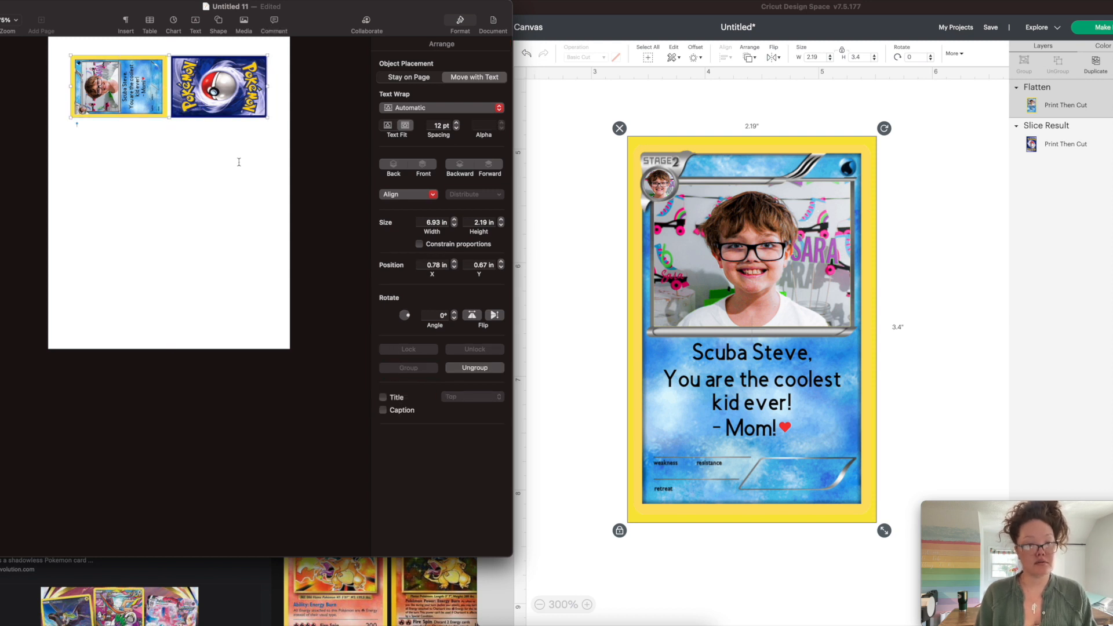
click(460, 373)
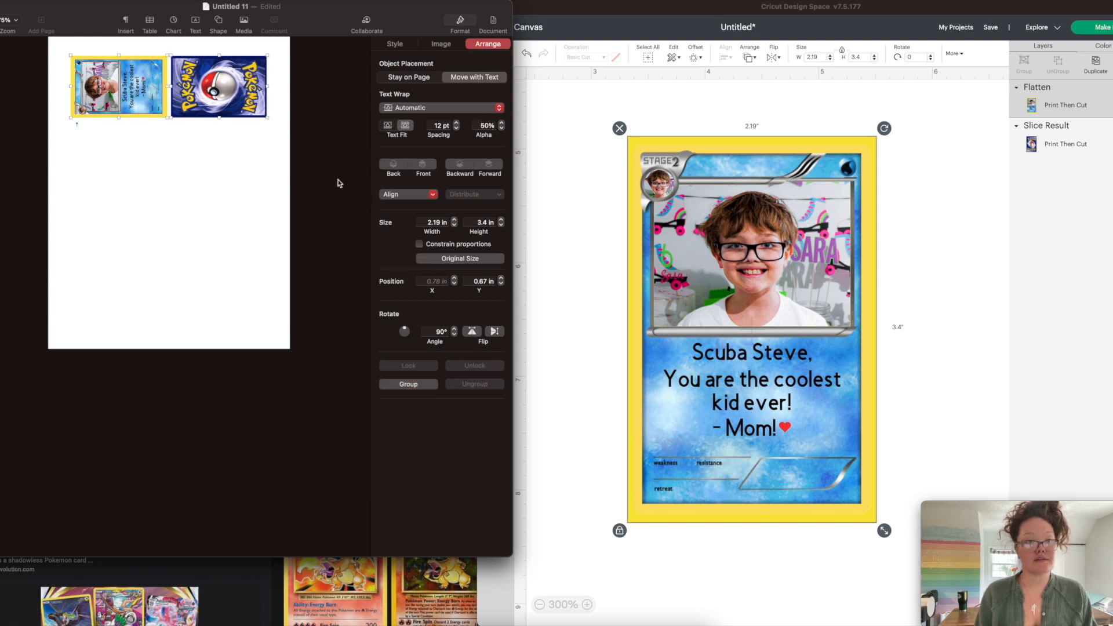
click(400, 195)
click(413, 249)
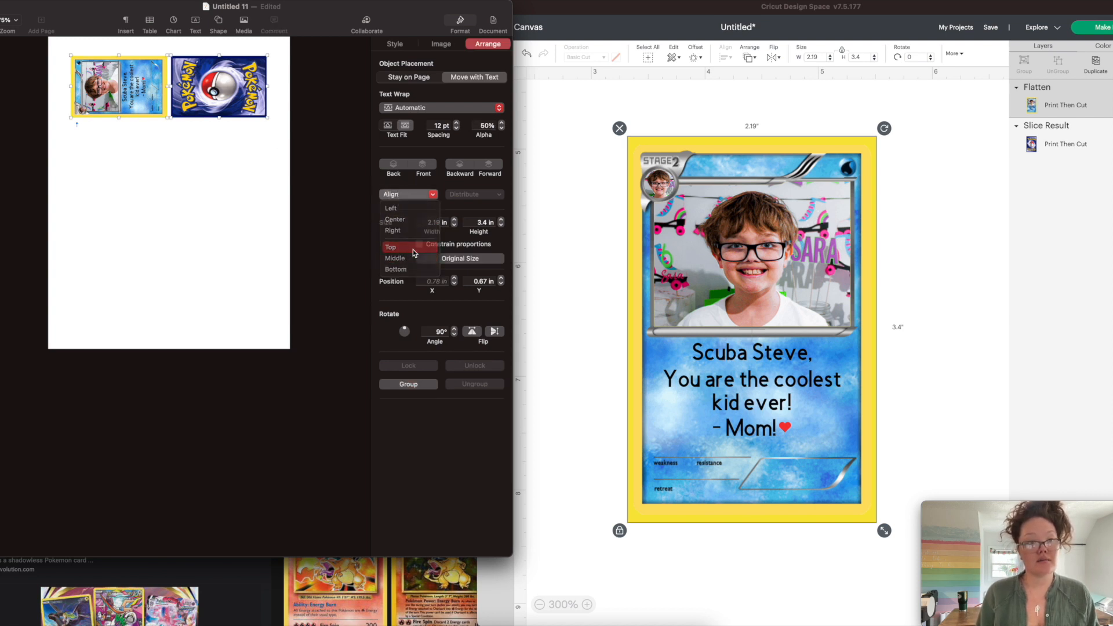
Try to duplicate the two cards as one group lower on the page at x 0.78 in, y 5.5 in.
click(408, 385)
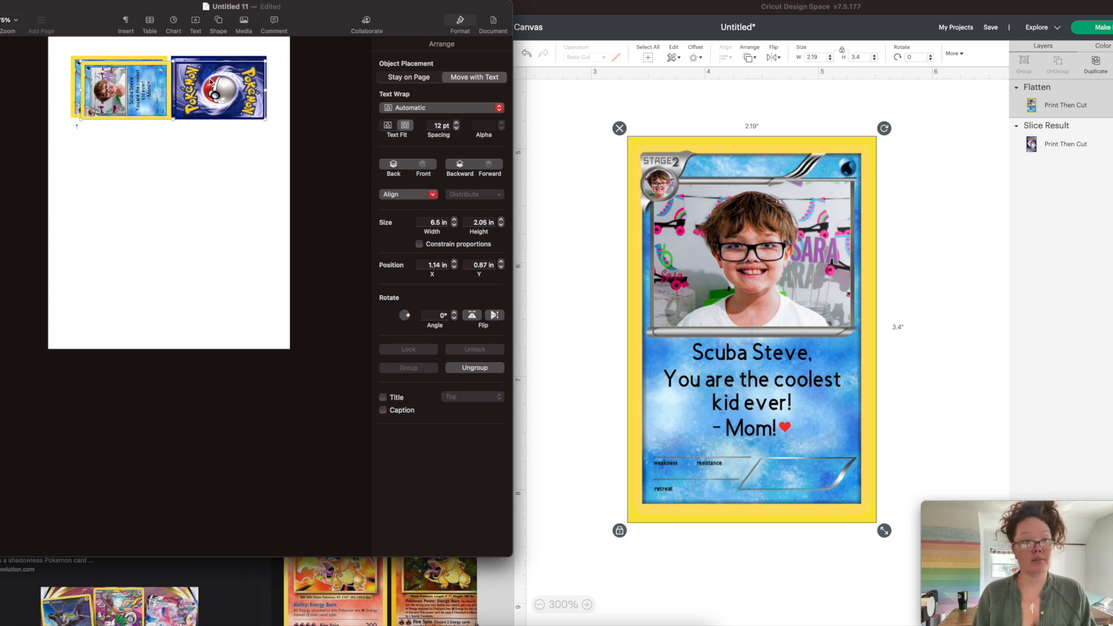
drag(210, 84, 204, 218)
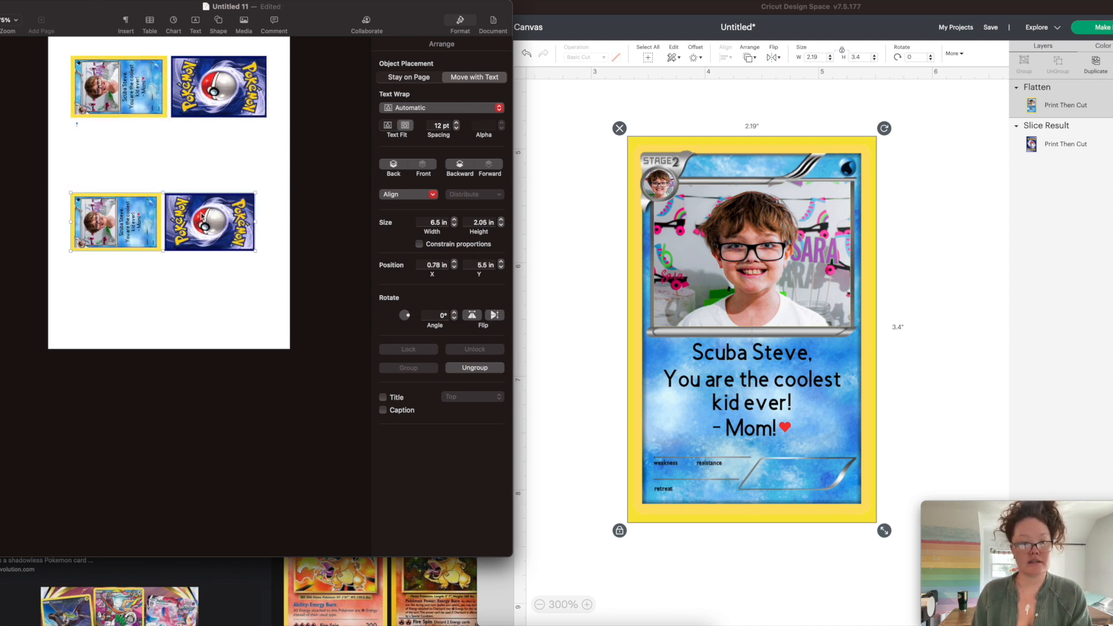
key(Delete)
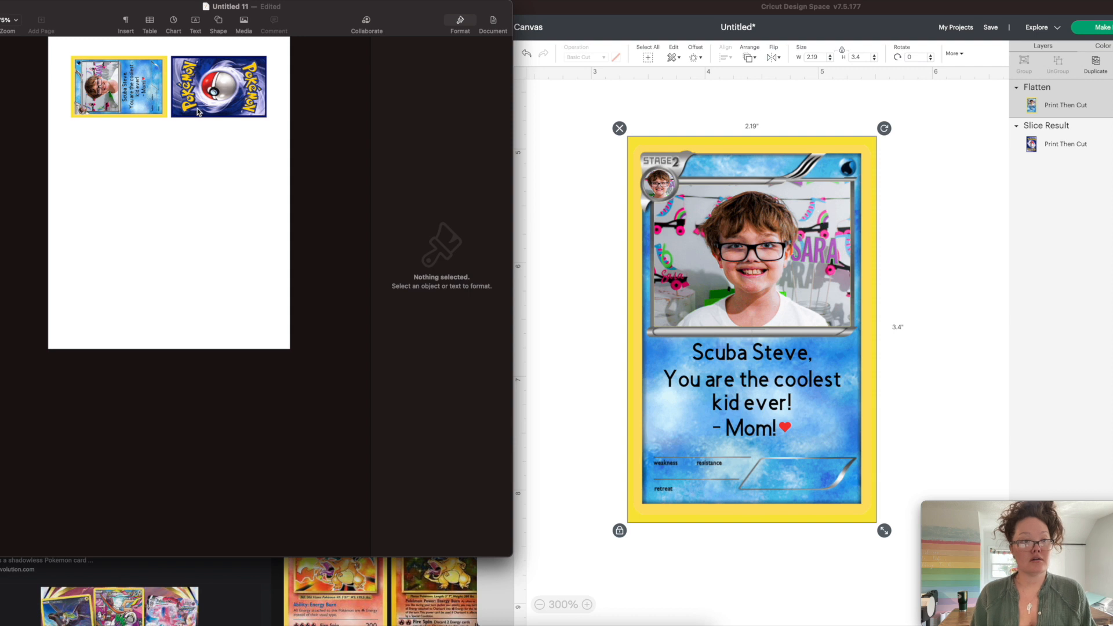
click(167, 89)
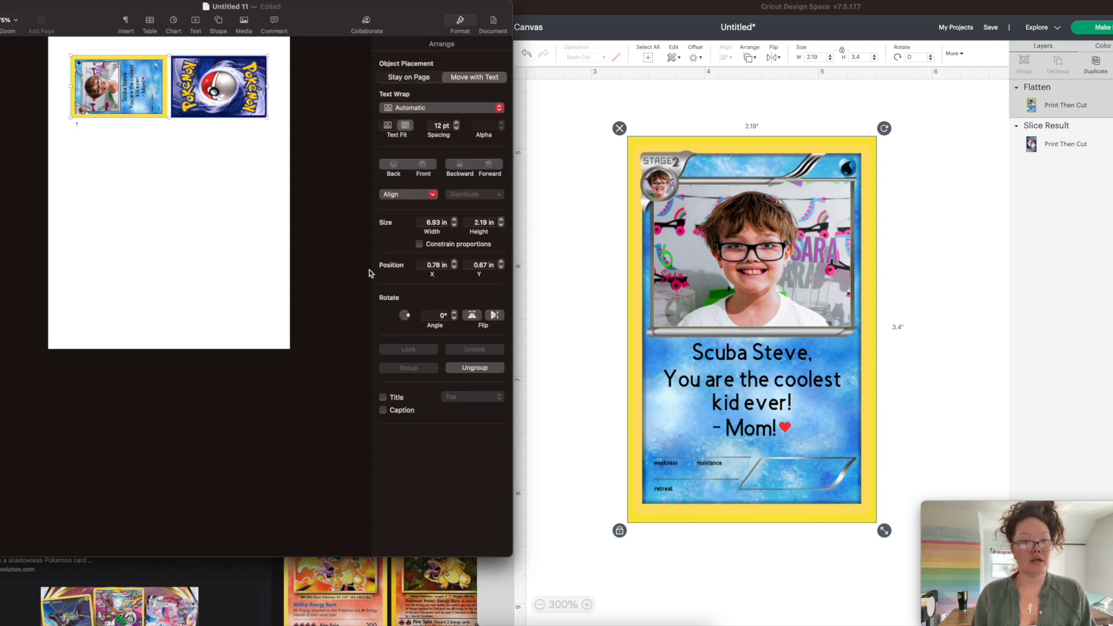
click(227, 265)
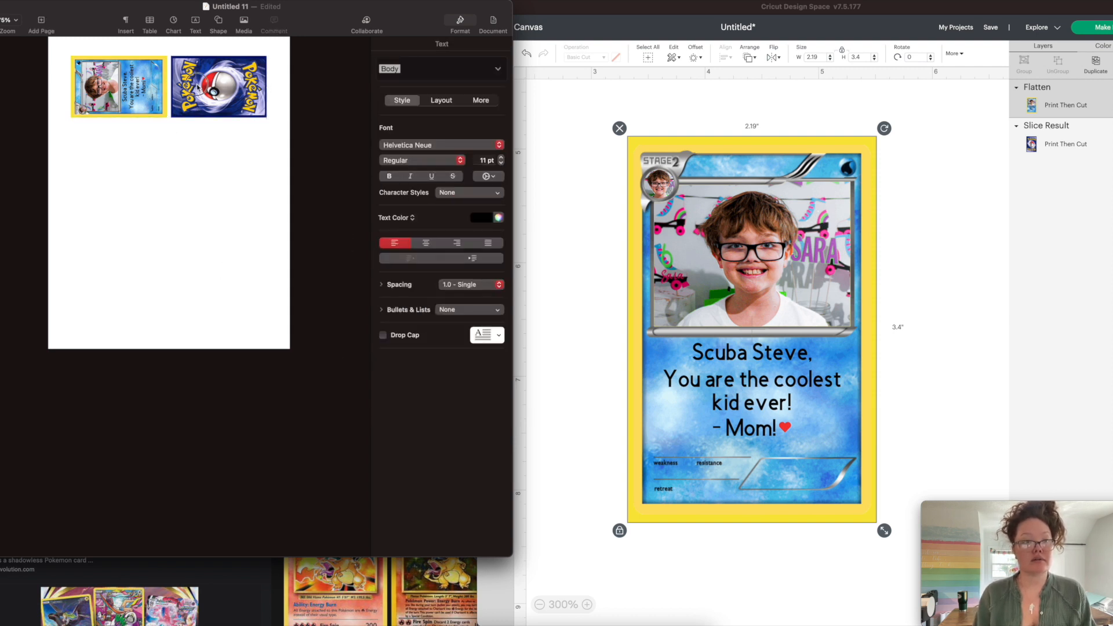
click(197, 88)
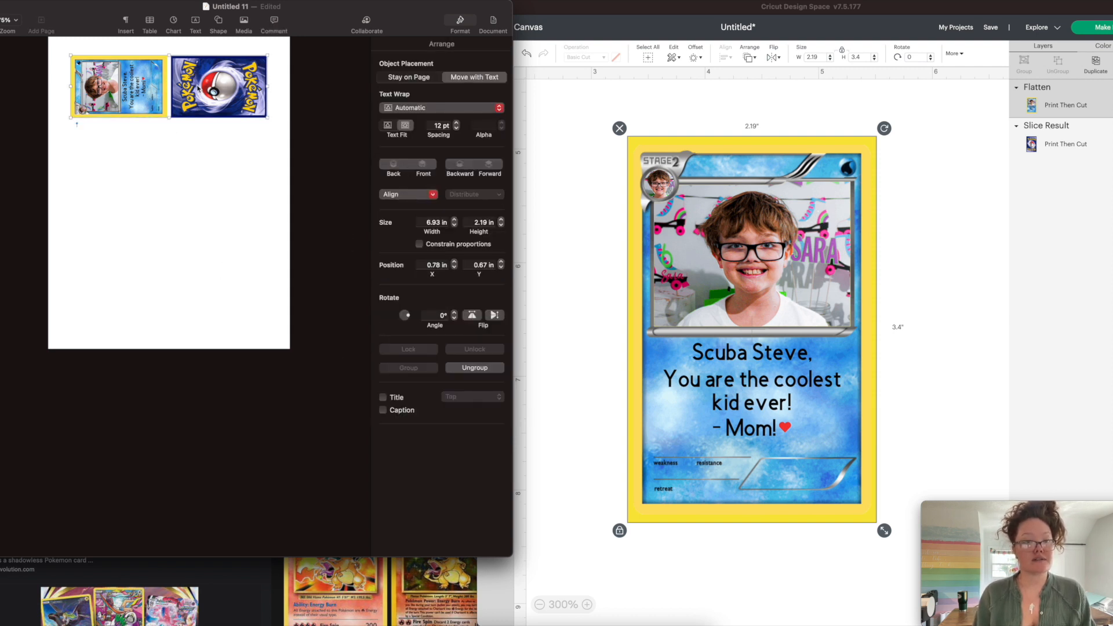
click(475, 368)
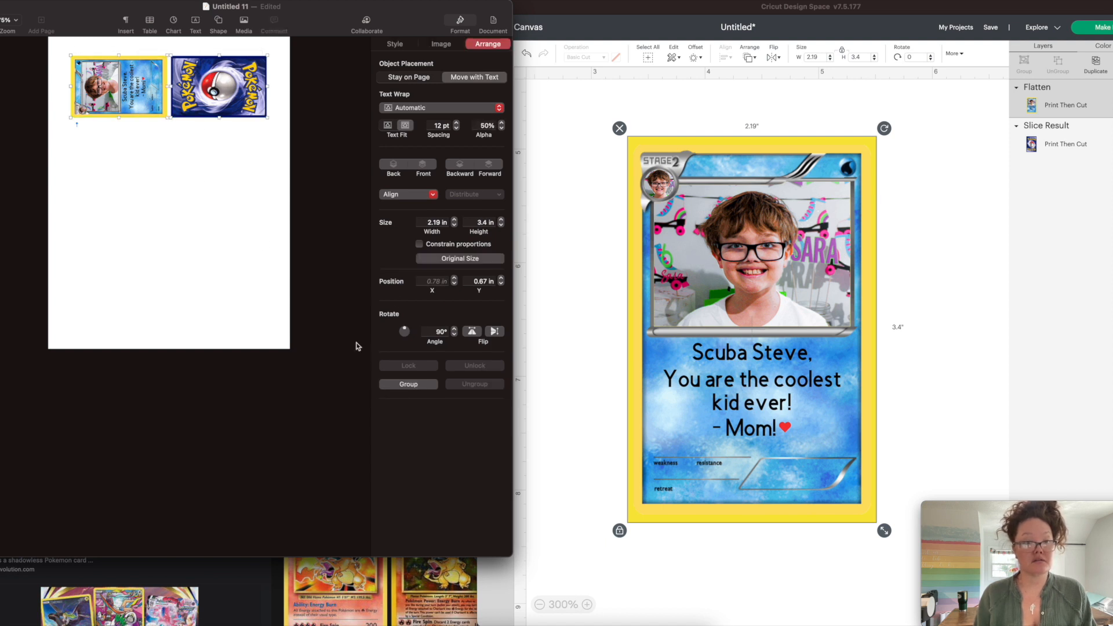
Set the text wrap of both card images to None and their object placement to Stay on Page.
click(413, 109)
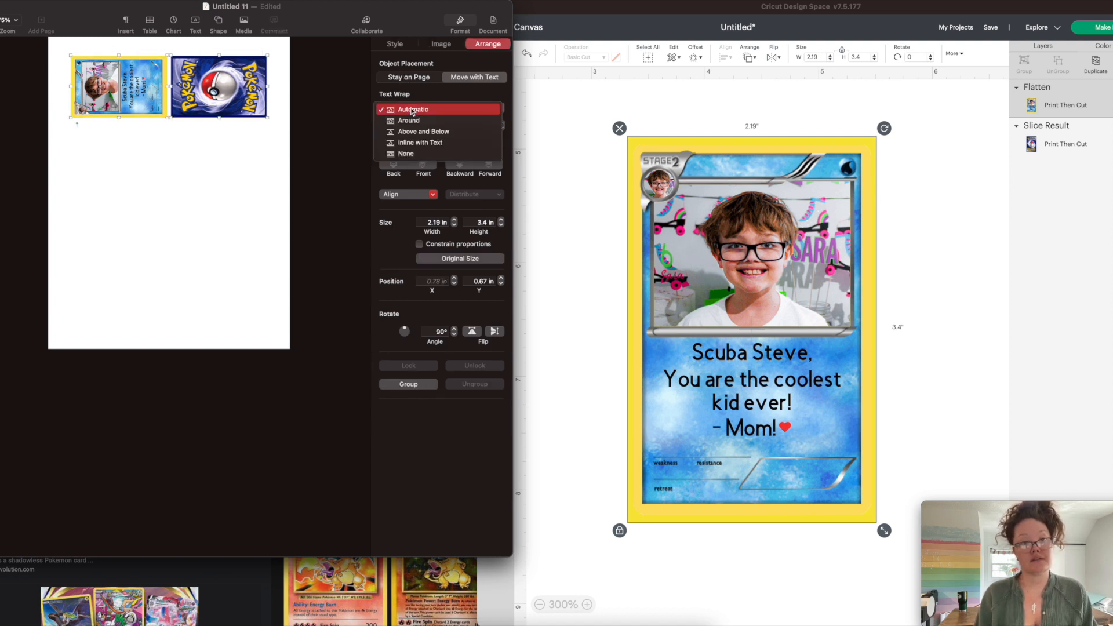
click(409, 154)
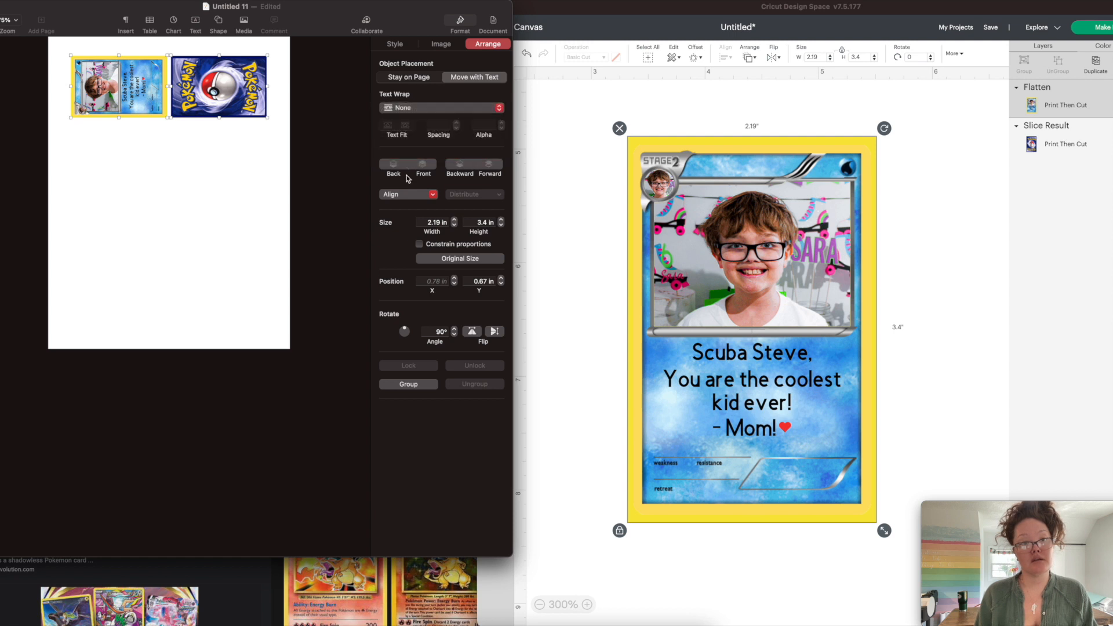
click(402, 81)
Try to duplicate the regrouped and locked card pair below the originals, deleting the pasted copies.
click(408, 385)
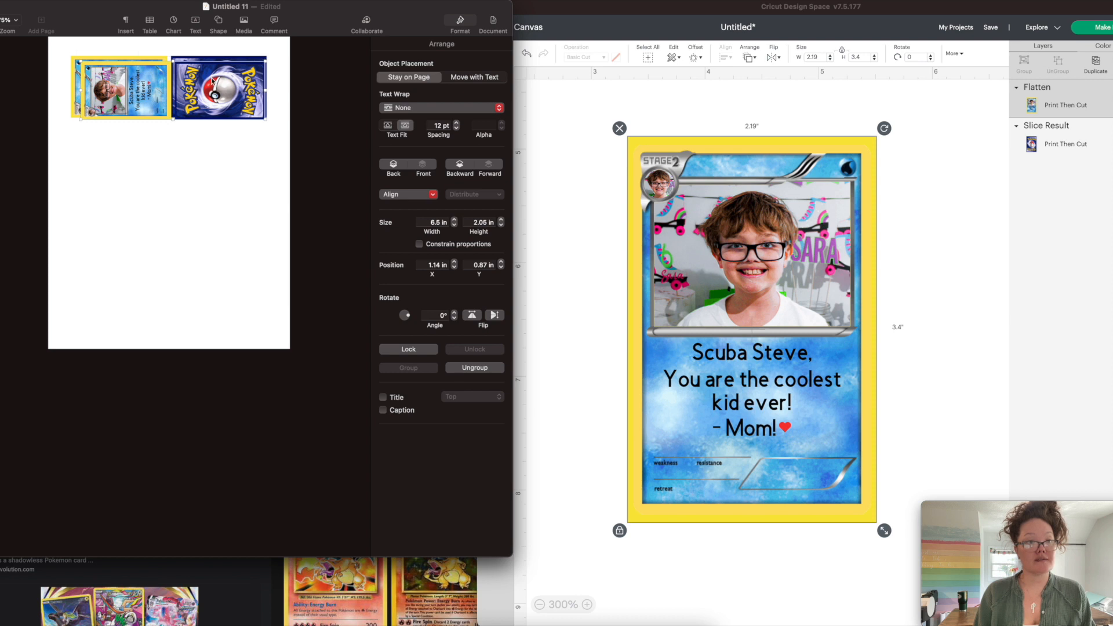
key(Delete)
click(214, 81)
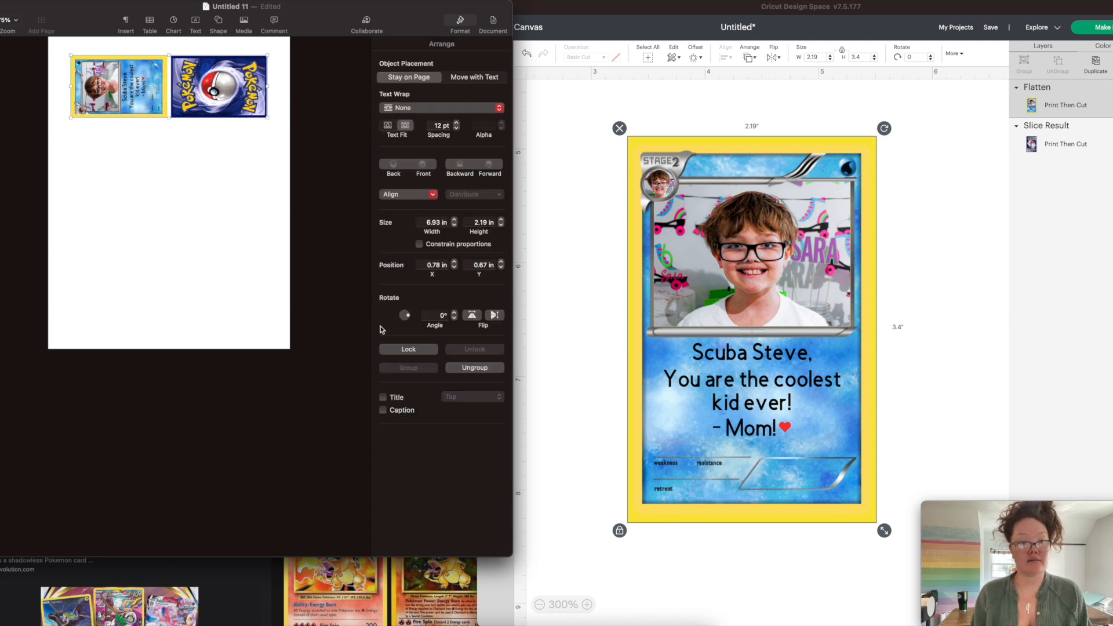
click(408, 353)
key(super+v)
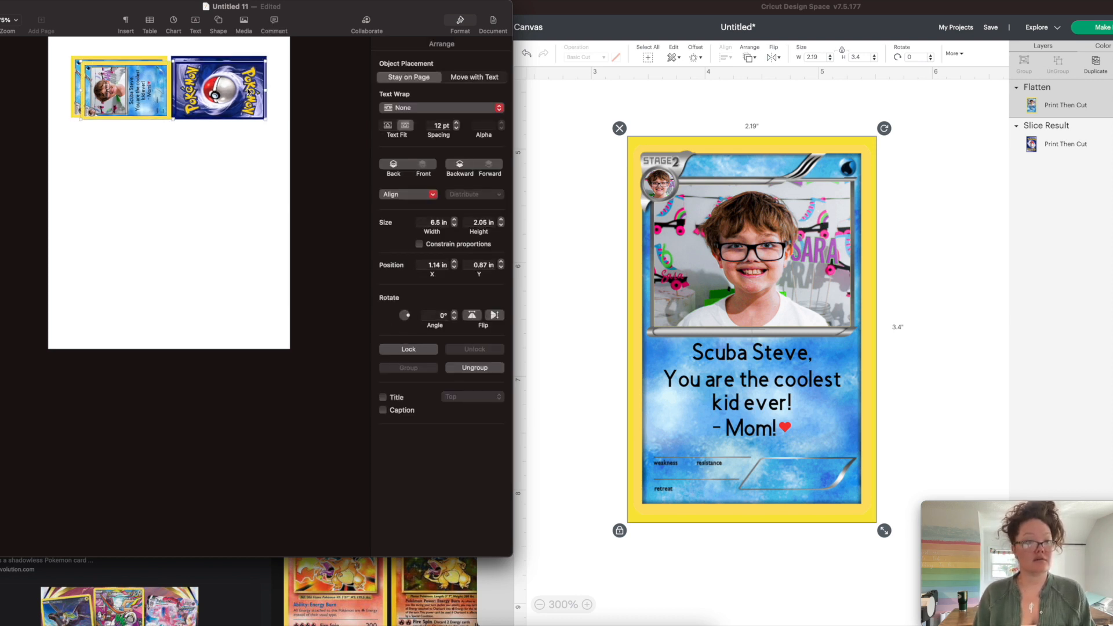
drag(246, 84, 247, 139)
key(Delete)
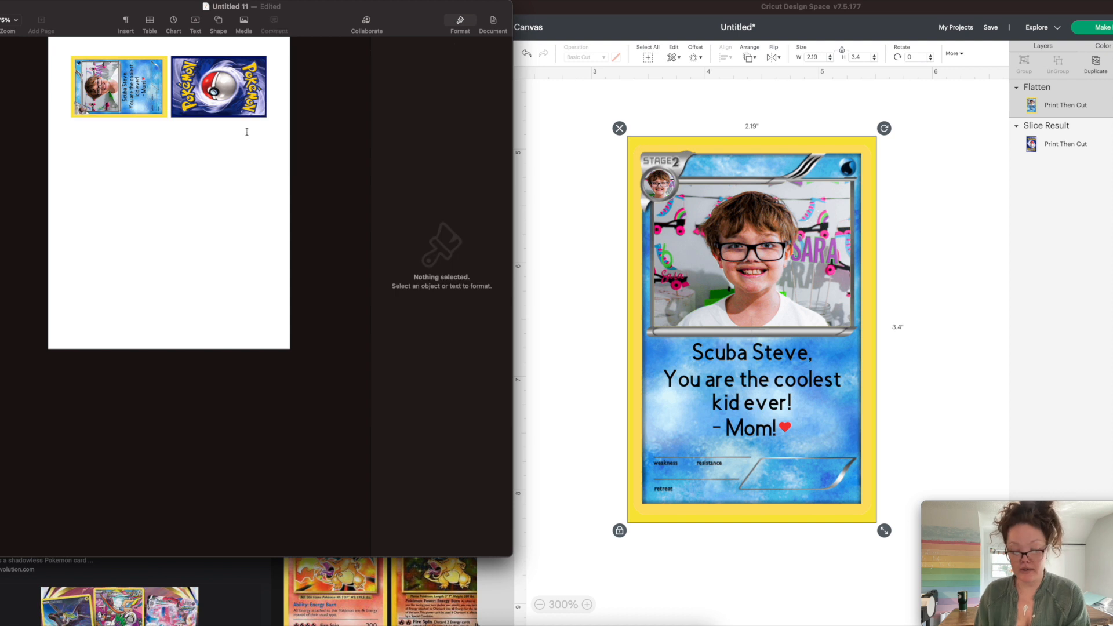
Unlock and ungroup the card pair.
click(232, 105)
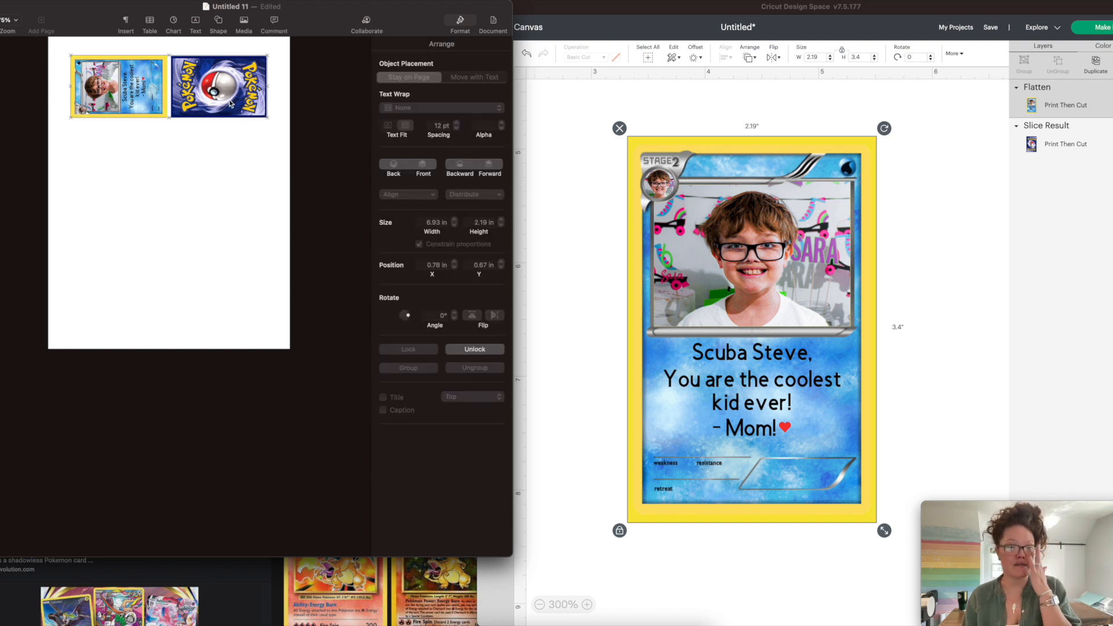
click(453, 353)
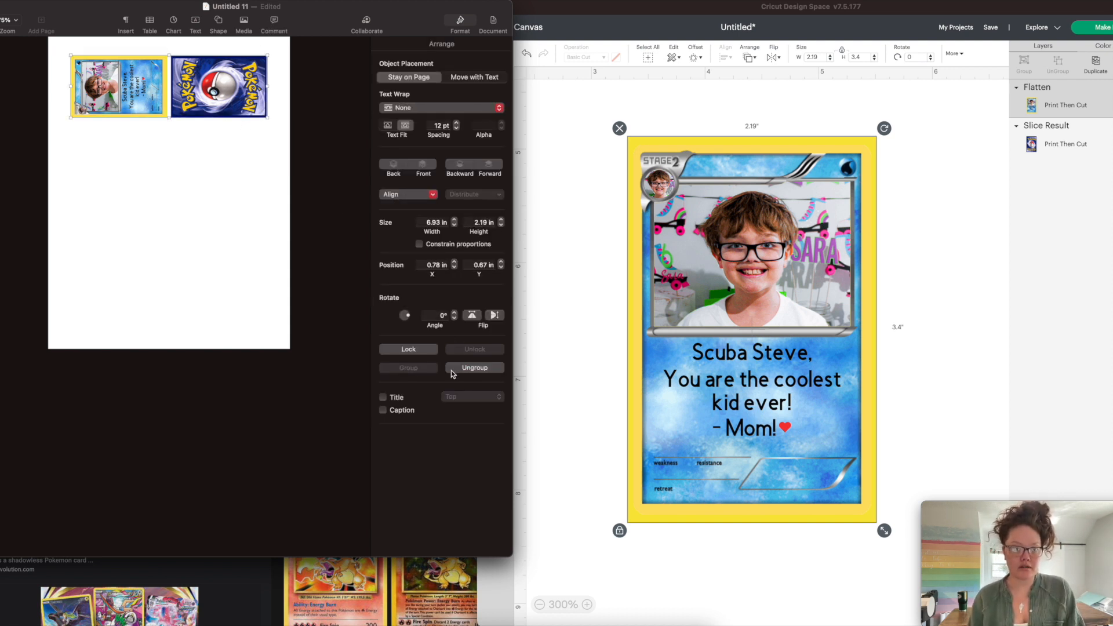
click(475, 368)
Duplicate the ungrouped front and back card pair three times down the page into four rows, the last at y 7.81 in.
click(186, 170)
click(205, 97)
shift+click(143, 94)
drag(221, 96, 222, 142)
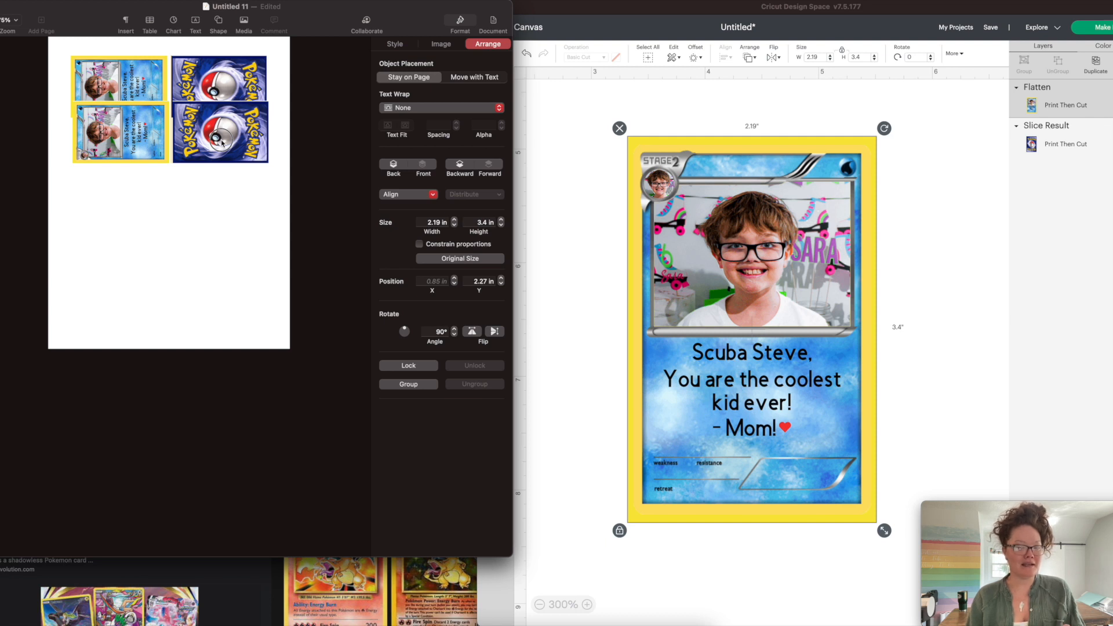
drag(222, 142, 213, 297)
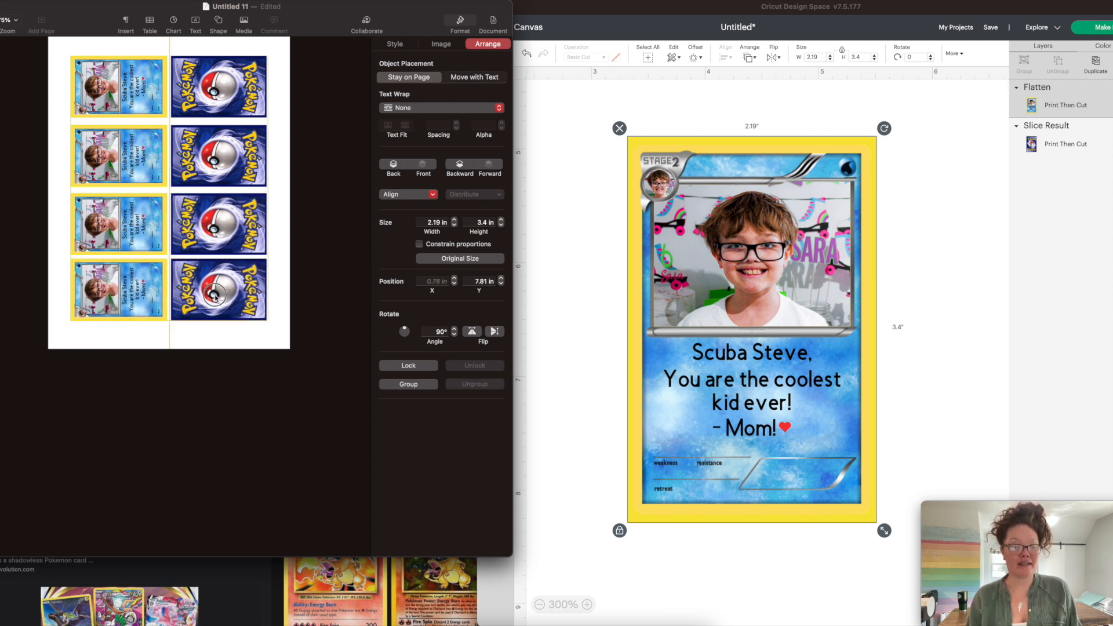
Switch to Cricut Design Space, open the project's mat preview and apply 3 project copies.
click(935, 60)
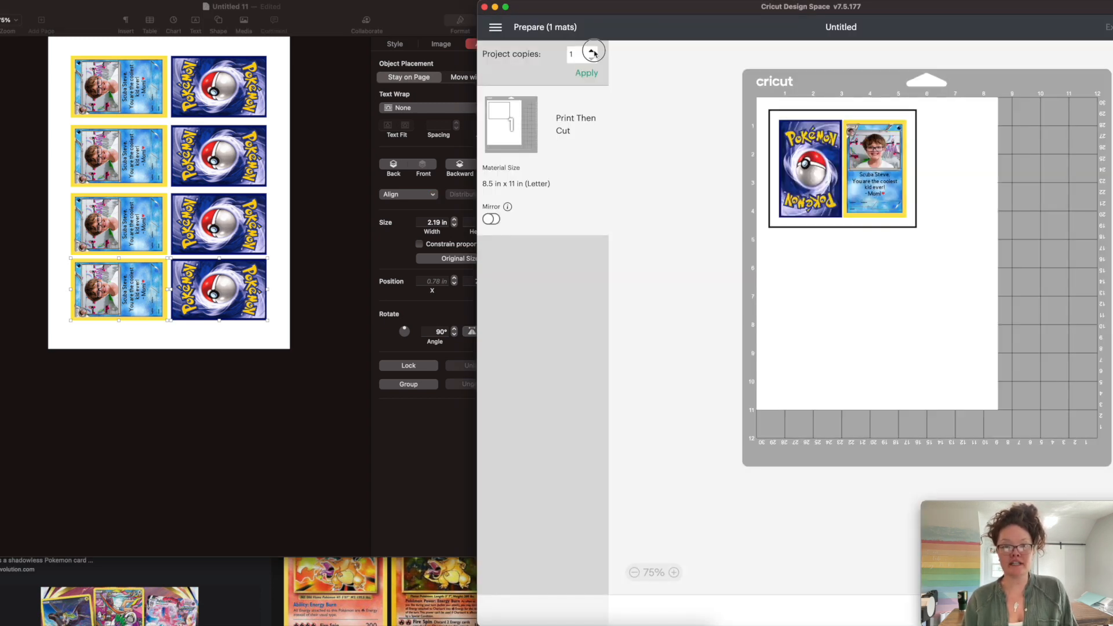
click(592, 51)
click(592, 51)
click(581, 74)
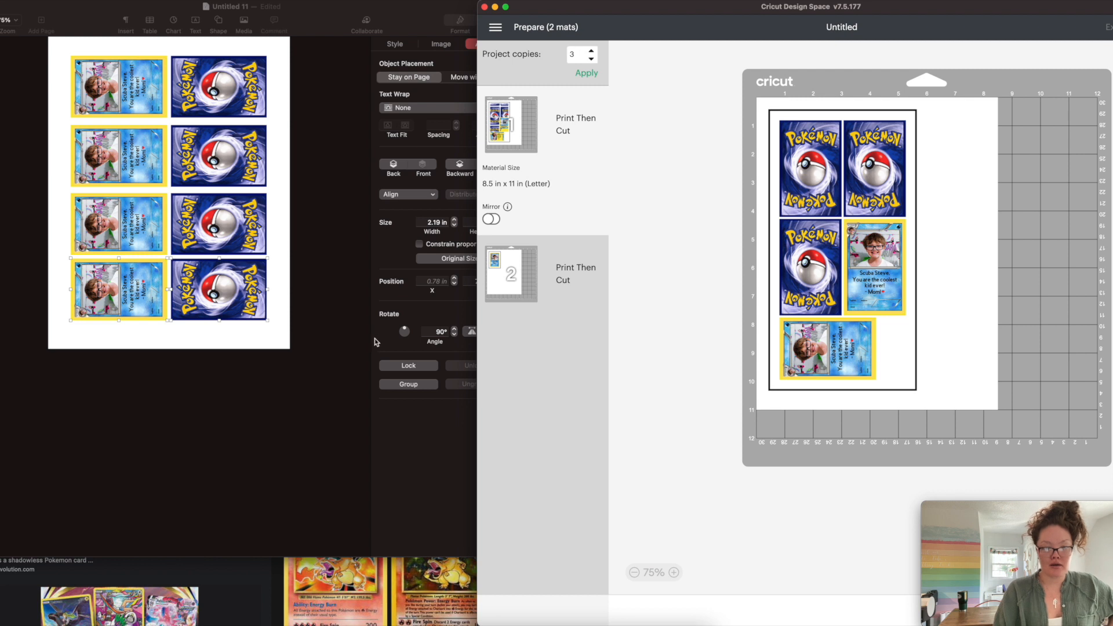
Switch back to the Pages document and check the available printers in the print settings, cancelling without printing.
click(328, 342)
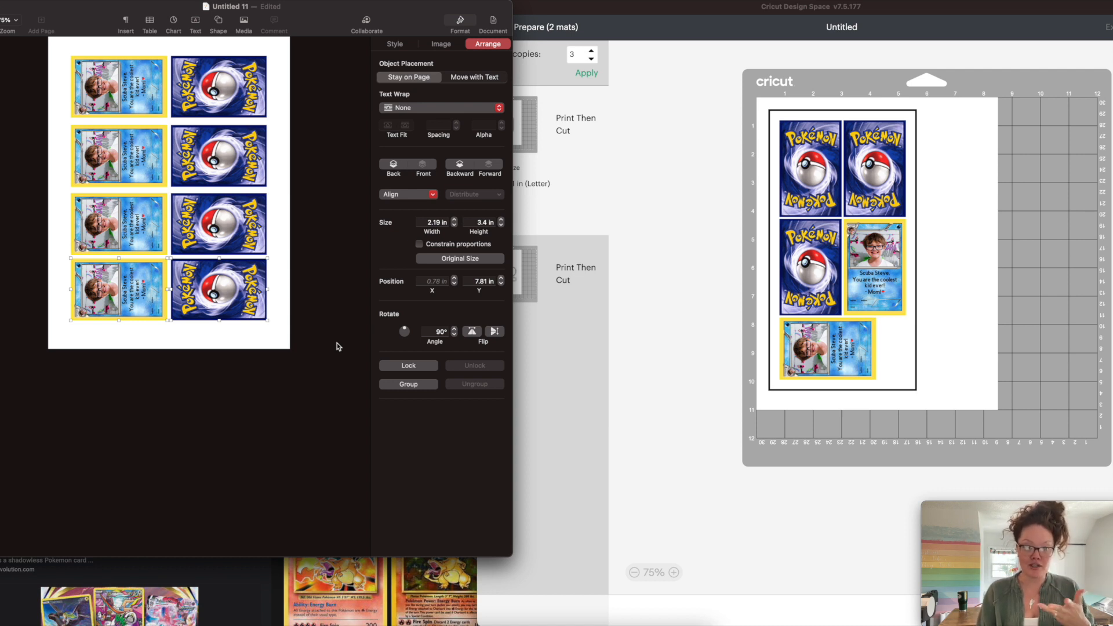
click(336, 342)
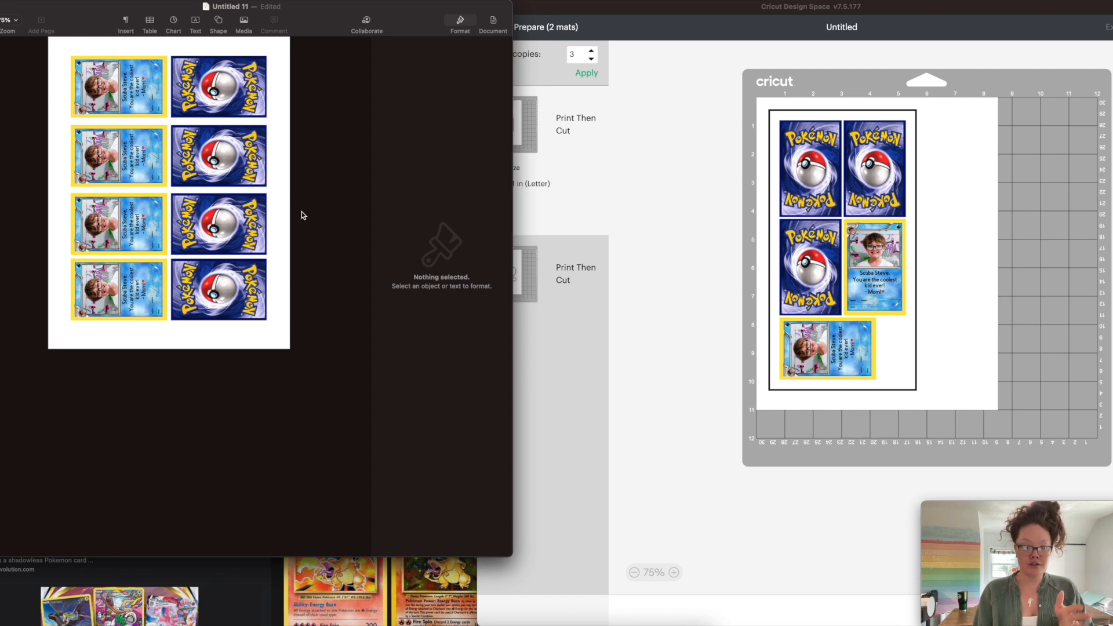
key(super+p)
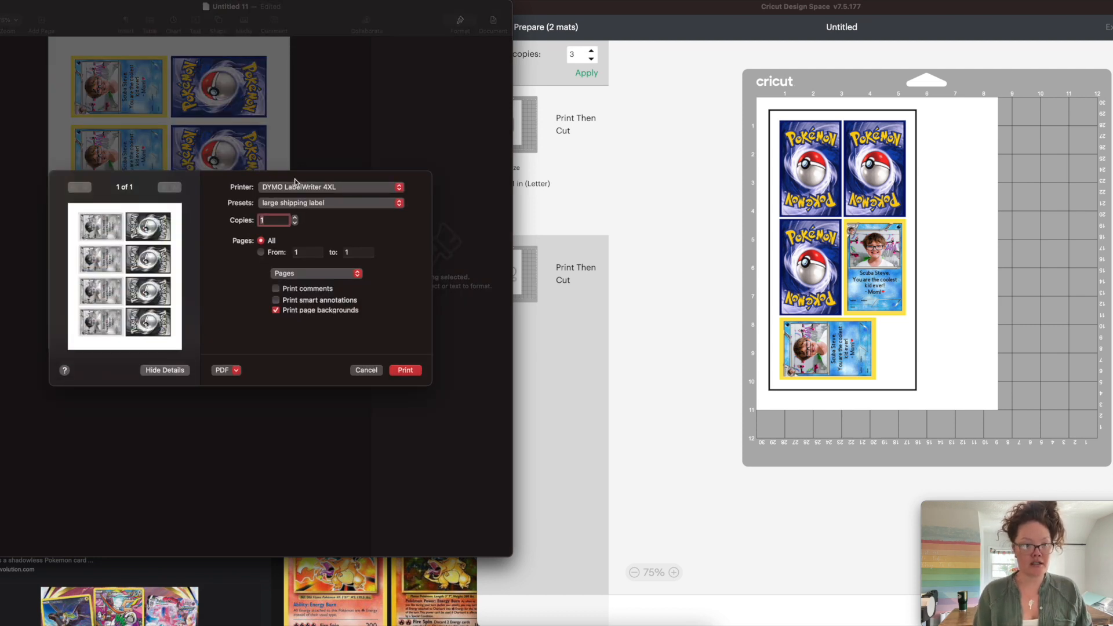
click(297, 190)
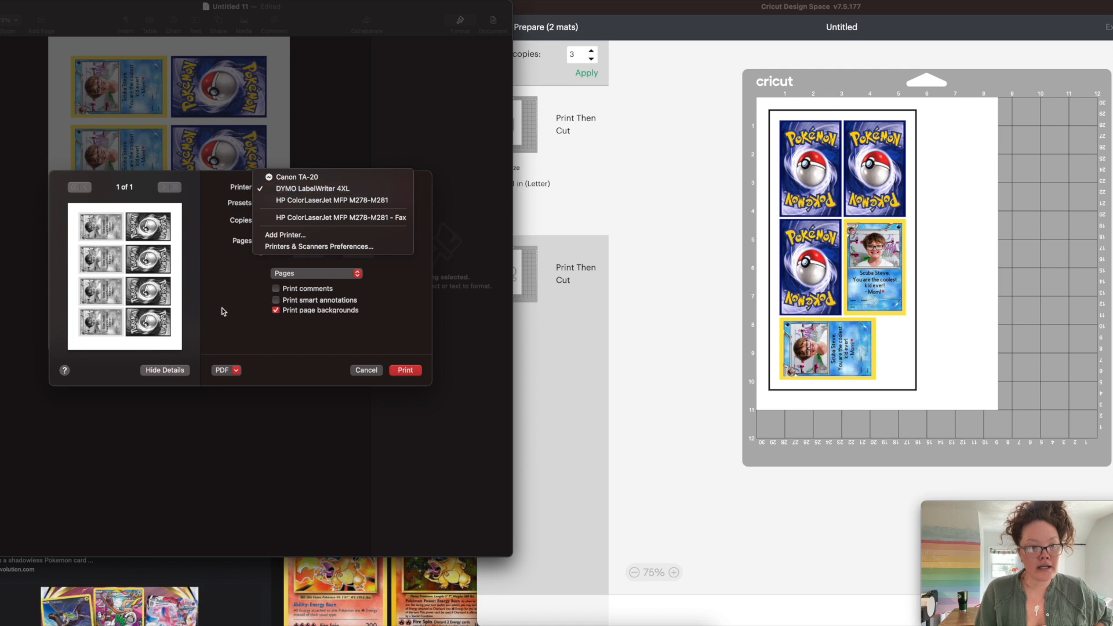
click(363, 372)
click(365, 371)
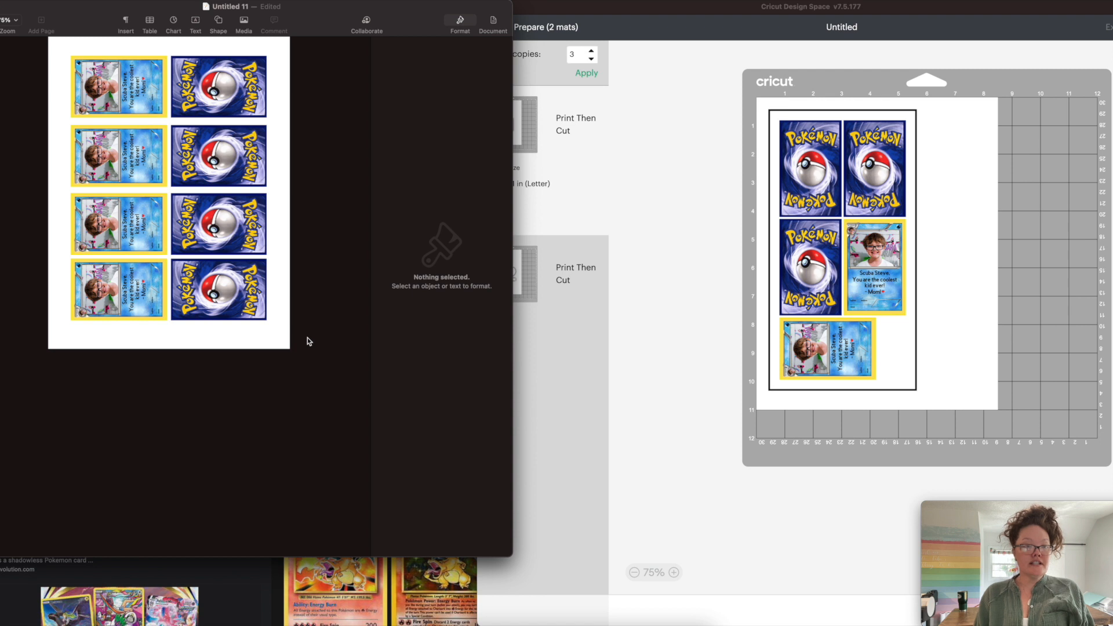
Select all eight card images and choose EPSON ET-2720 Series as the printer for the document.
drag(307, 340, 25, 16)
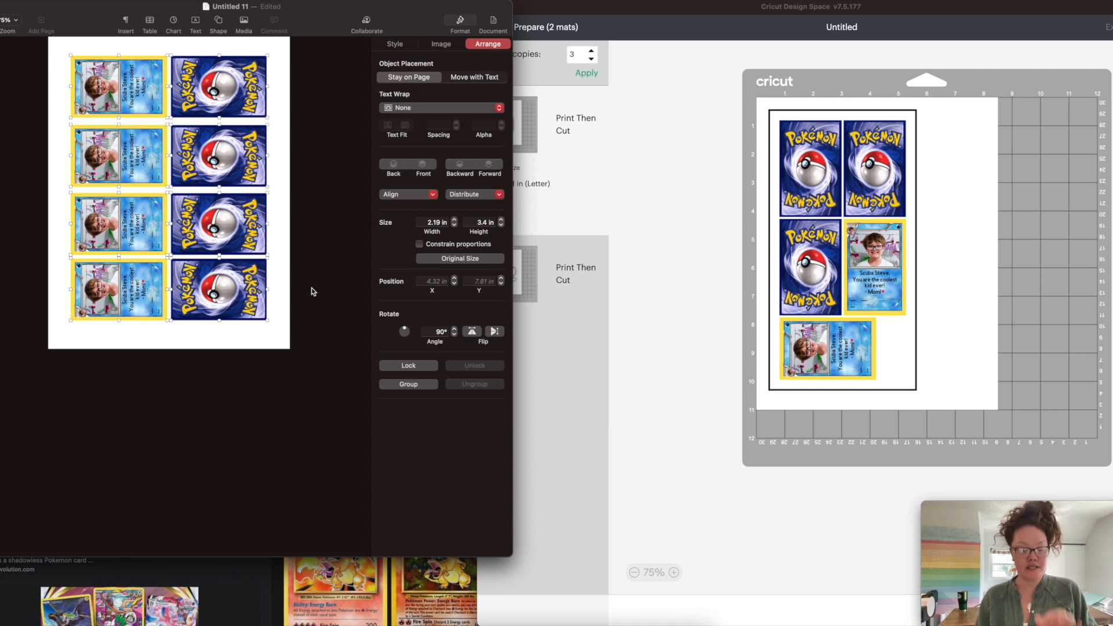
key(super+p)
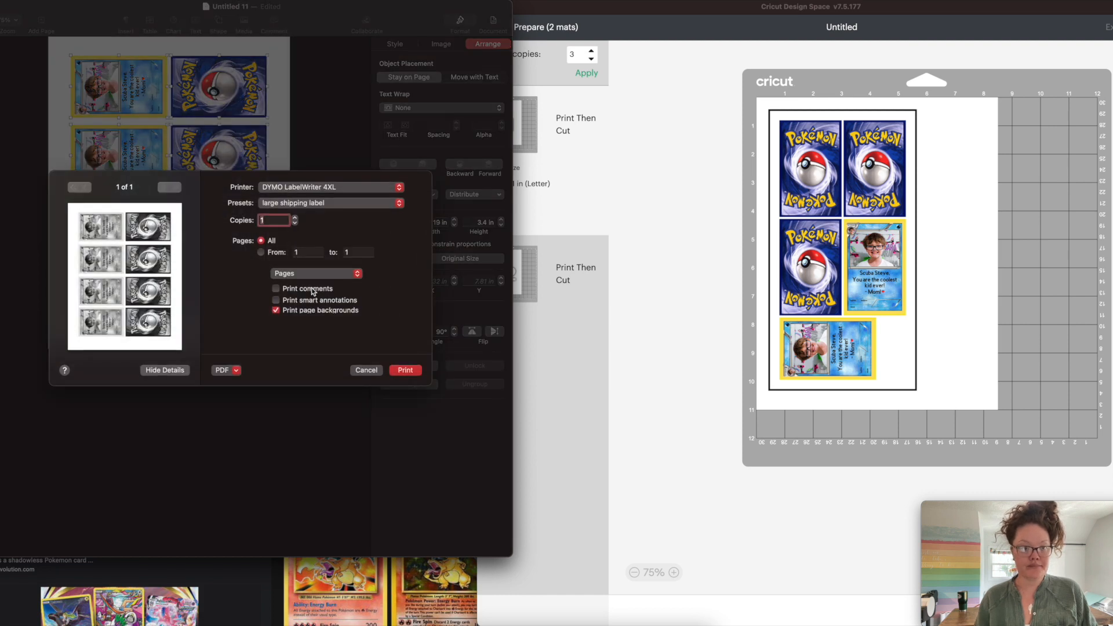
click(305, 187)
click(305, 200)
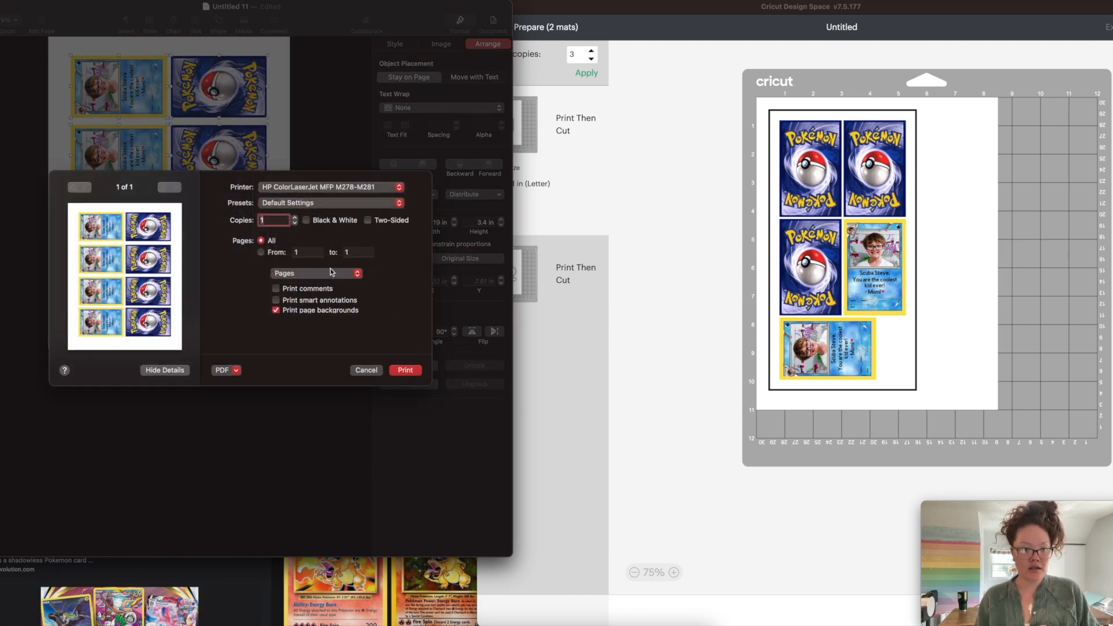
click(301, 187)
click(300, 239)
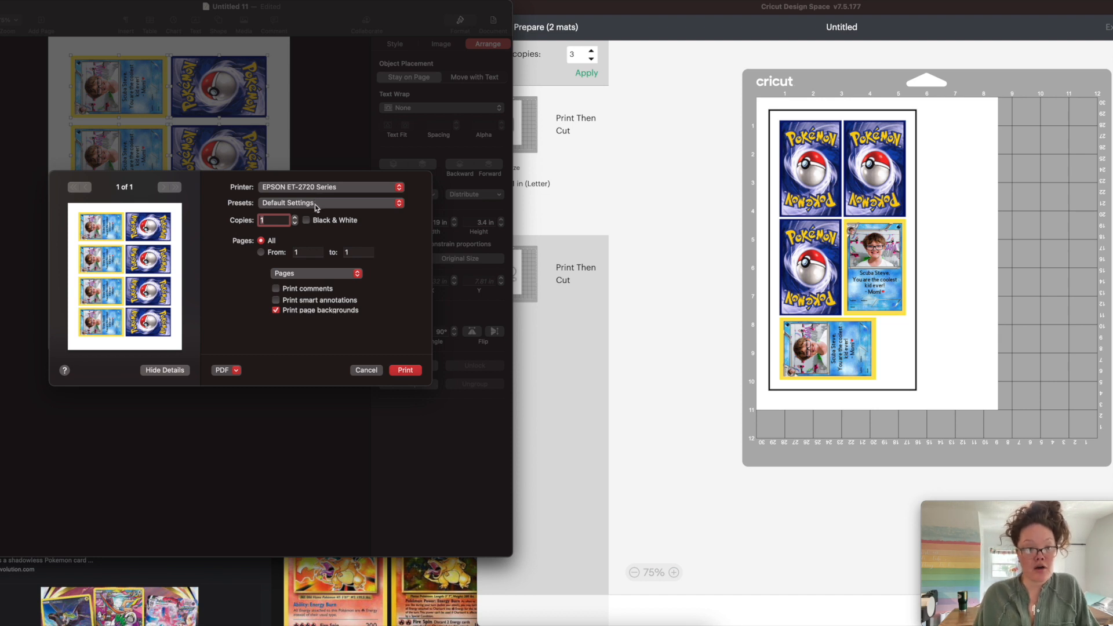
Turn off printing of page backgrounds and set the media type to Photo Matte Paper.
click(277, 311)
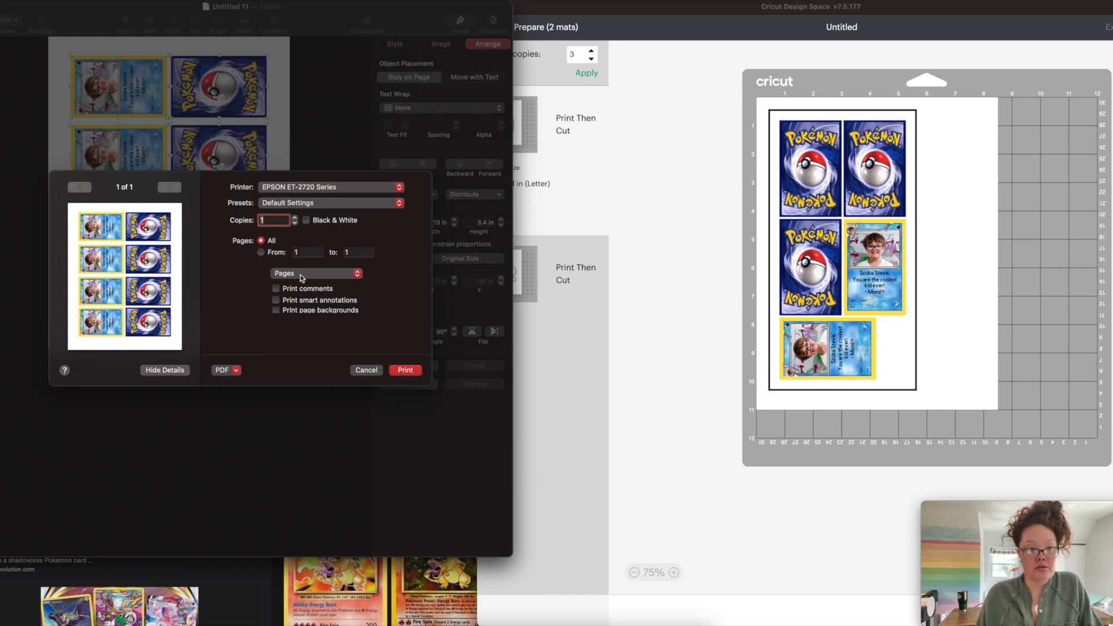
click(299, 276)
click(294, 295)
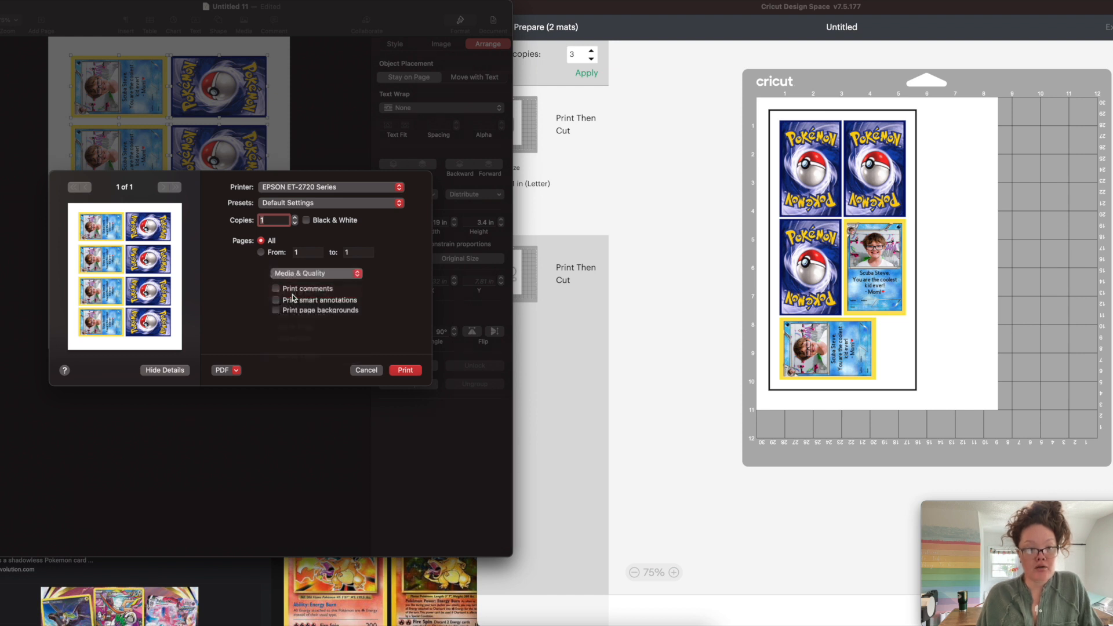
click(297, 296)
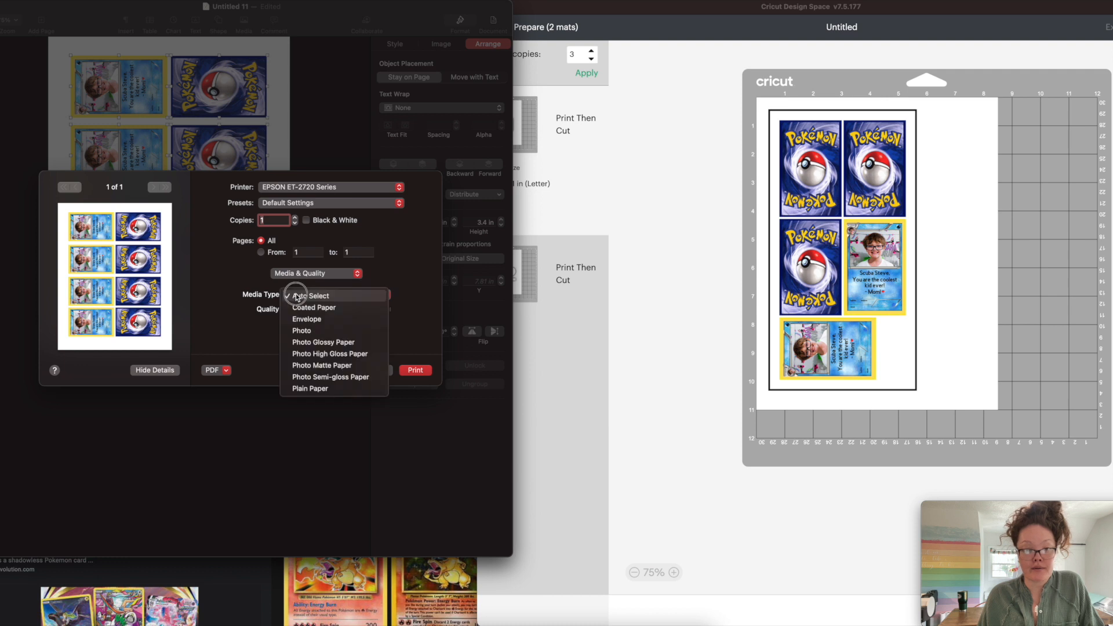
click(309, 366)
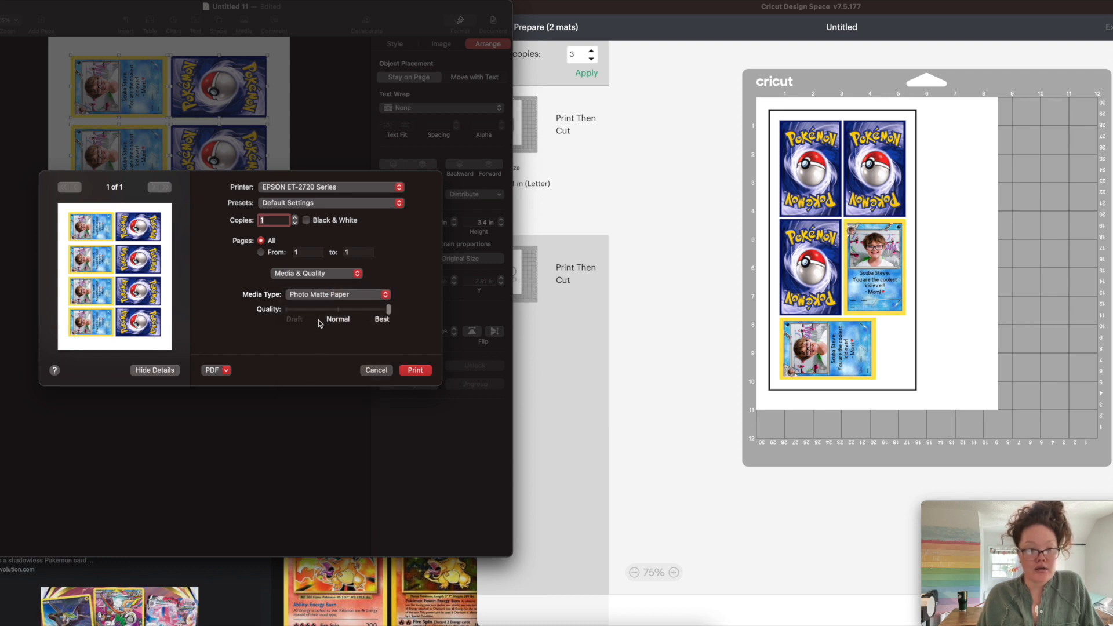
Enable horizontal flipping in the print layout options and print the page of cards.
click(318, 273)
click(316, 285)
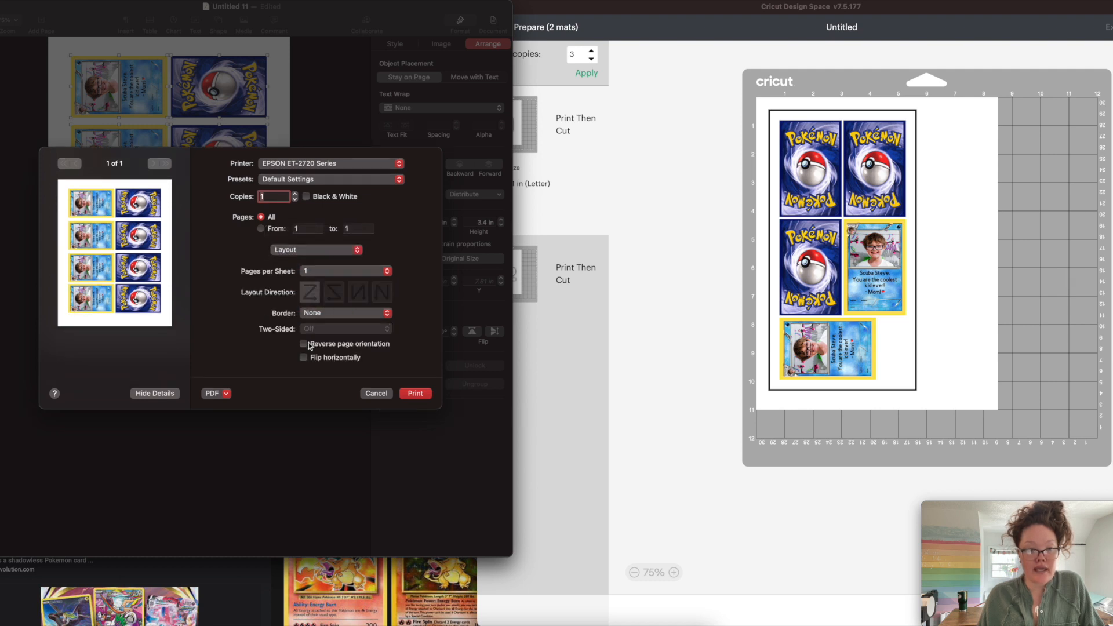
click(304, 358)
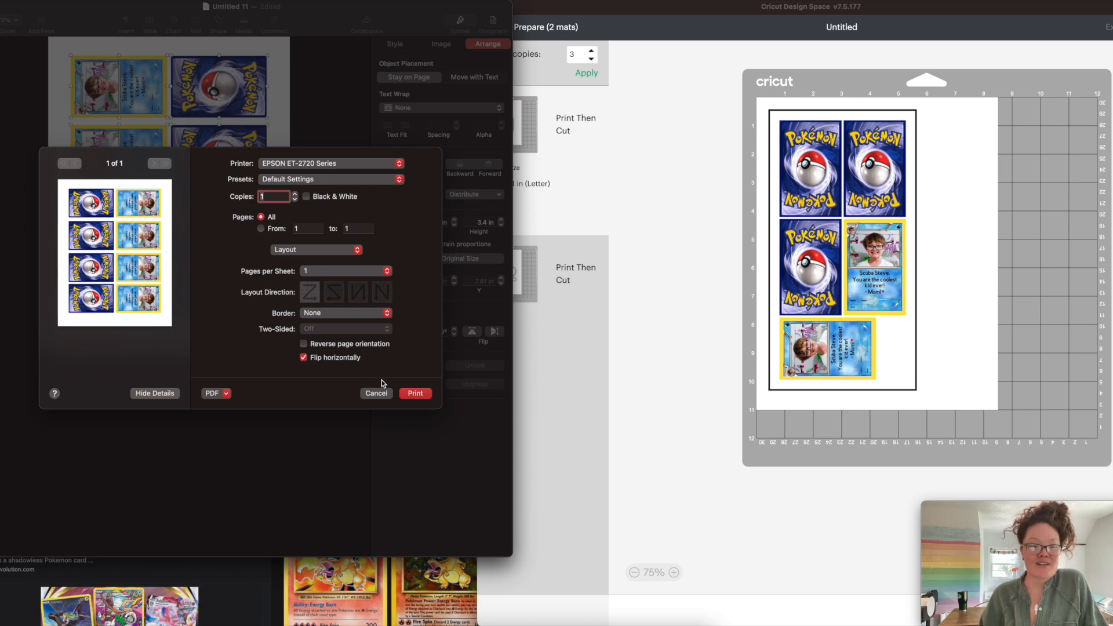
click(414, 394)
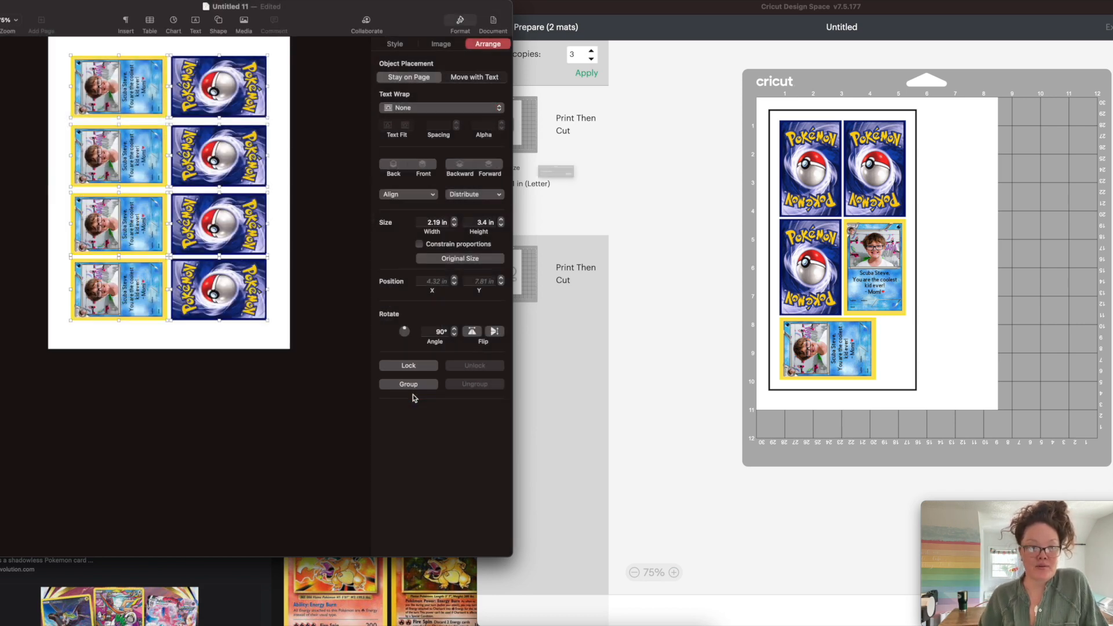